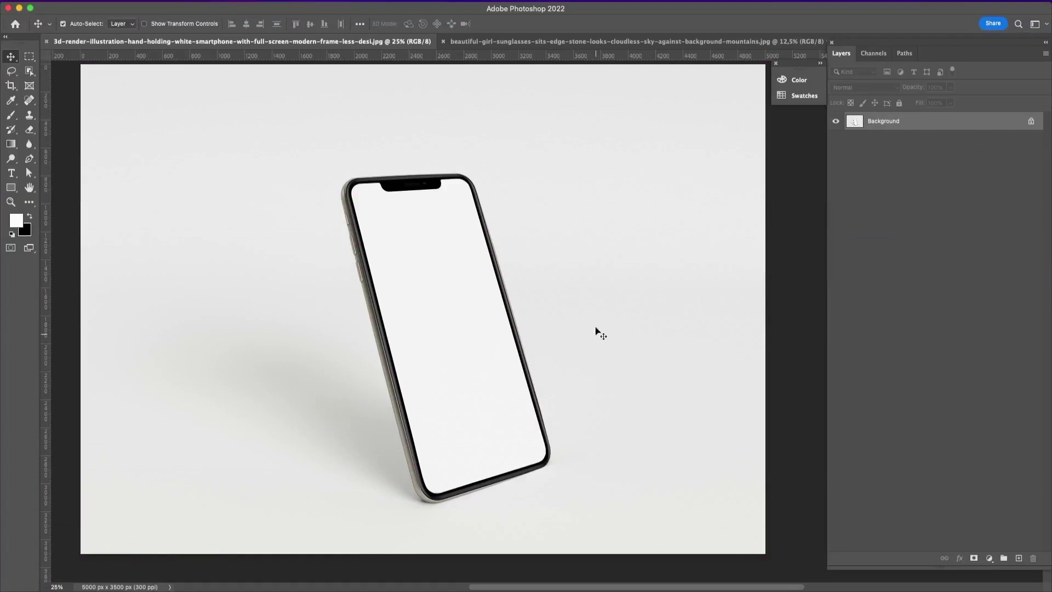
Glance at the girl-on-the-rock photo, then return to the phone mockup document.
{"action": "left_click", "coordinate": [545, 42]}
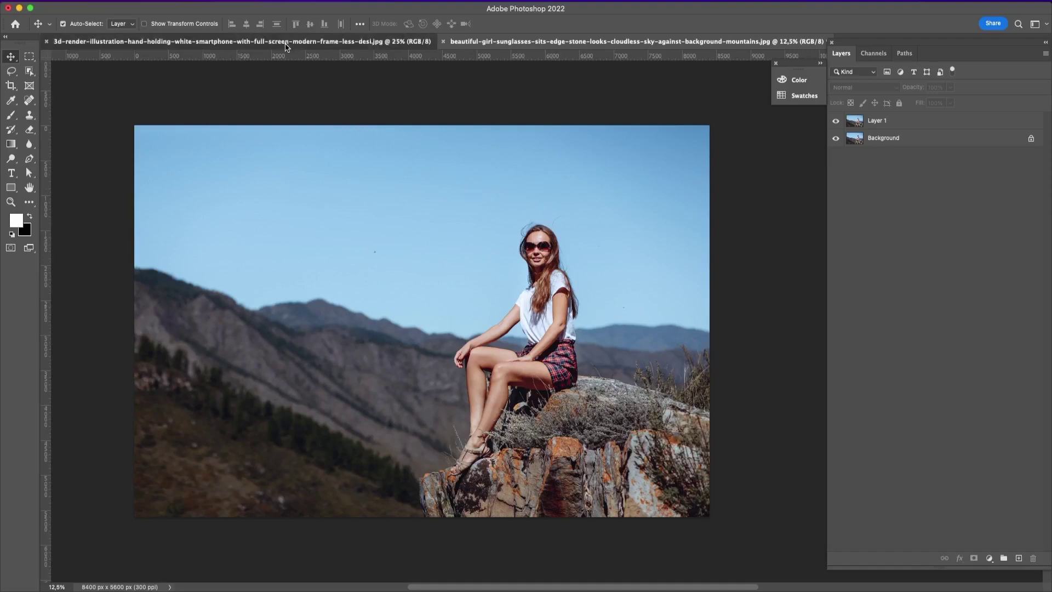
{"action": "left_click", "coordinate": [257, 42]}
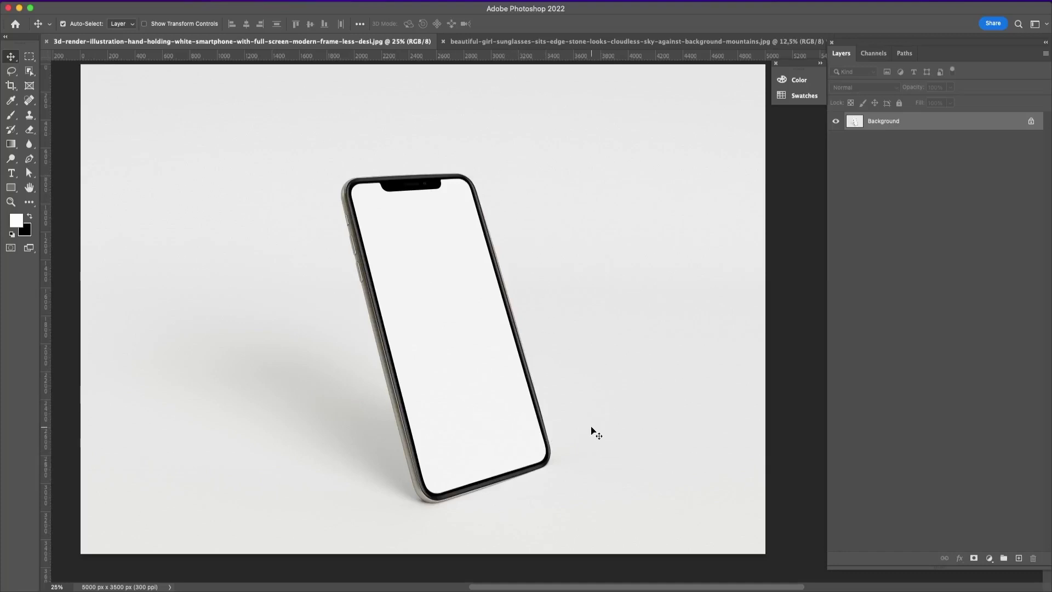
{"action": "mouse_move", "coordinate": [587, 397]}
{"action": "left_mouse_down"}
{"action": "mouse_move", "coordinate": [575, 405]}
{"action": "mouse_move", "coordinate": [558, 343]}
{"action": "mouse_move", "coordinate": [568, 406]}
{"action": "left_mouse_up"}
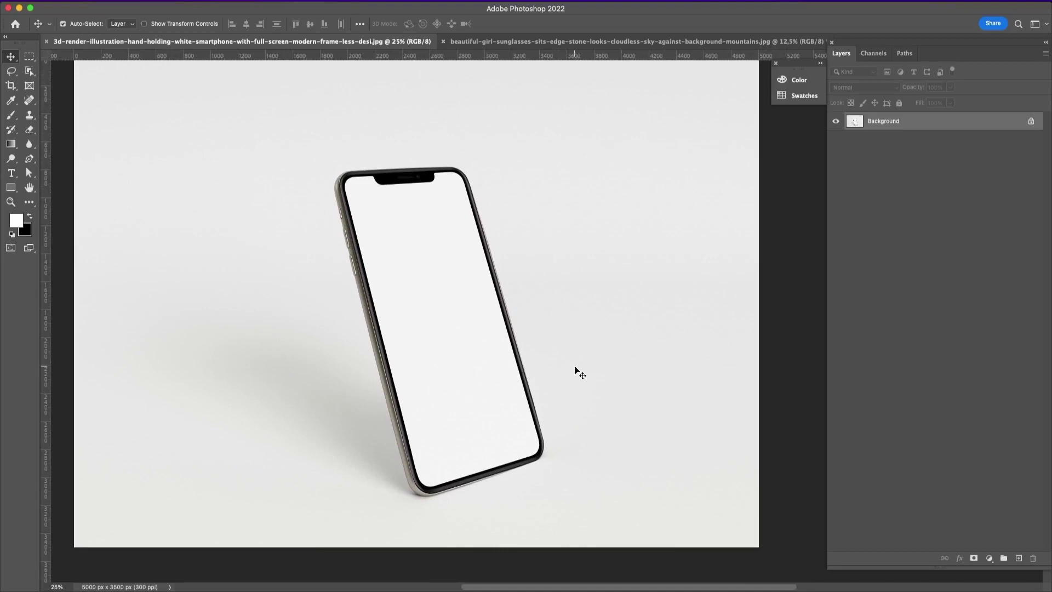
Unlock the Background as Layer 0 and keep one duplicate, Layer 0 copy, above it.
{"action": "left_click", "coordinate": [1030, 124]}
{"action": "left_click_drag", "start_coordinate": [908, 123], "coordinate": [1018, 558]}
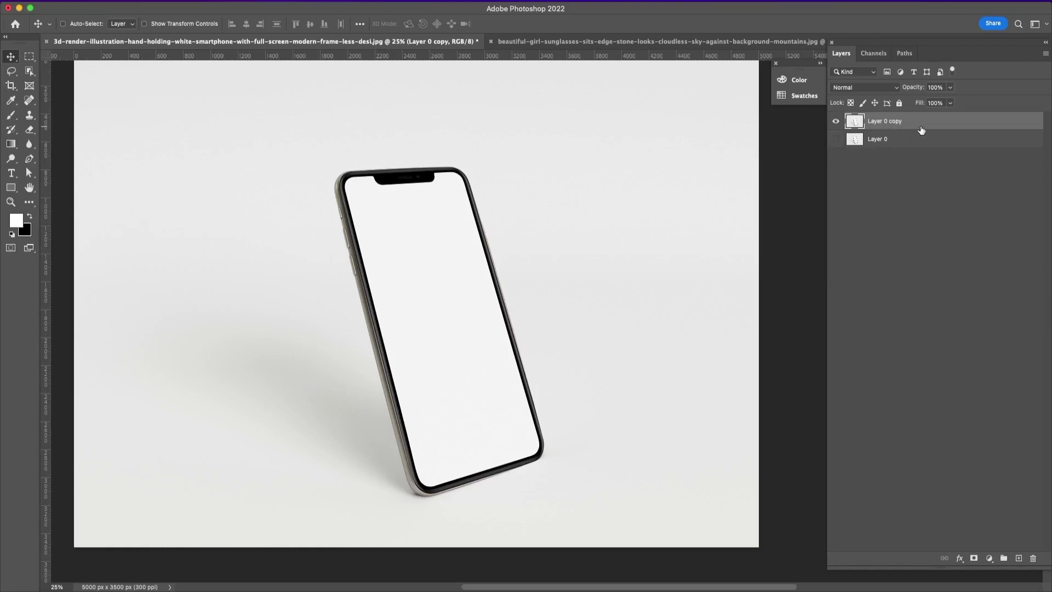
{"action": "key", "text": "ctrl+j"}
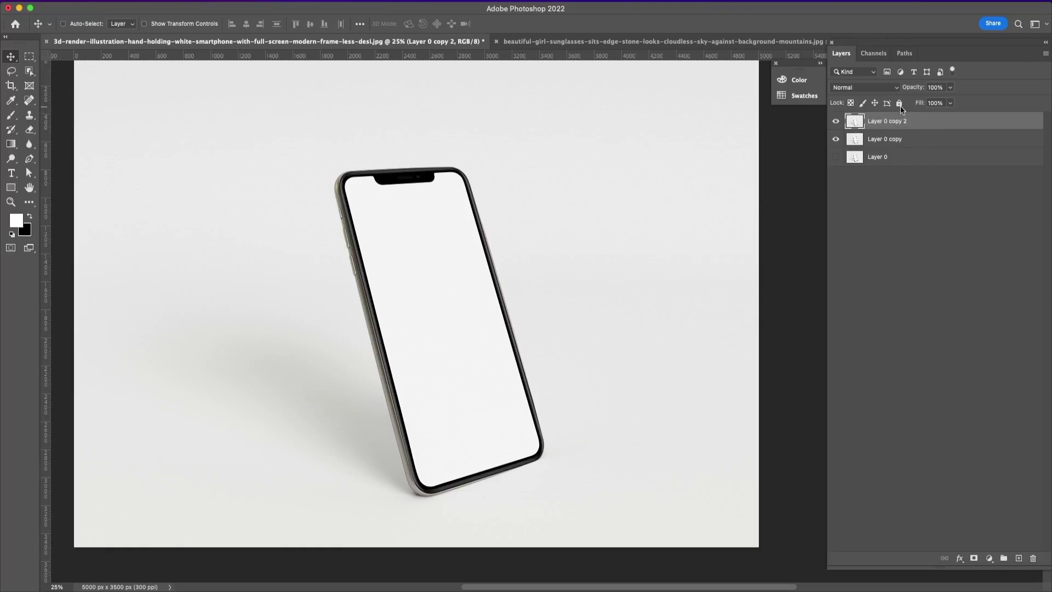
{"action": "key", "text": "Delete"}
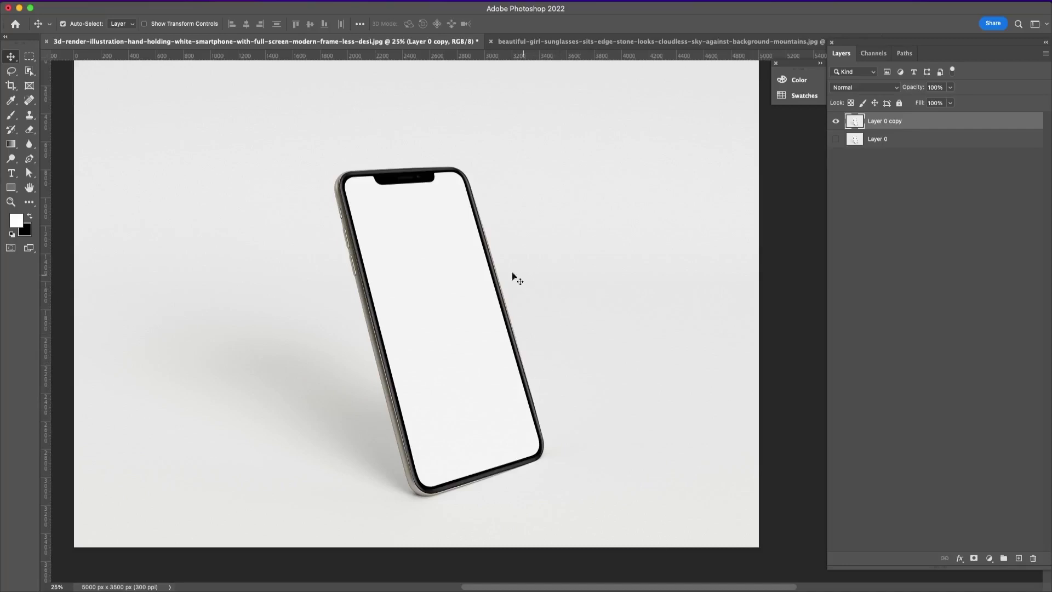
Marquee a small patch of the phone screen and extend it with Select > Similar.
{"action": "left_click", "coordinate": [32, 58]}
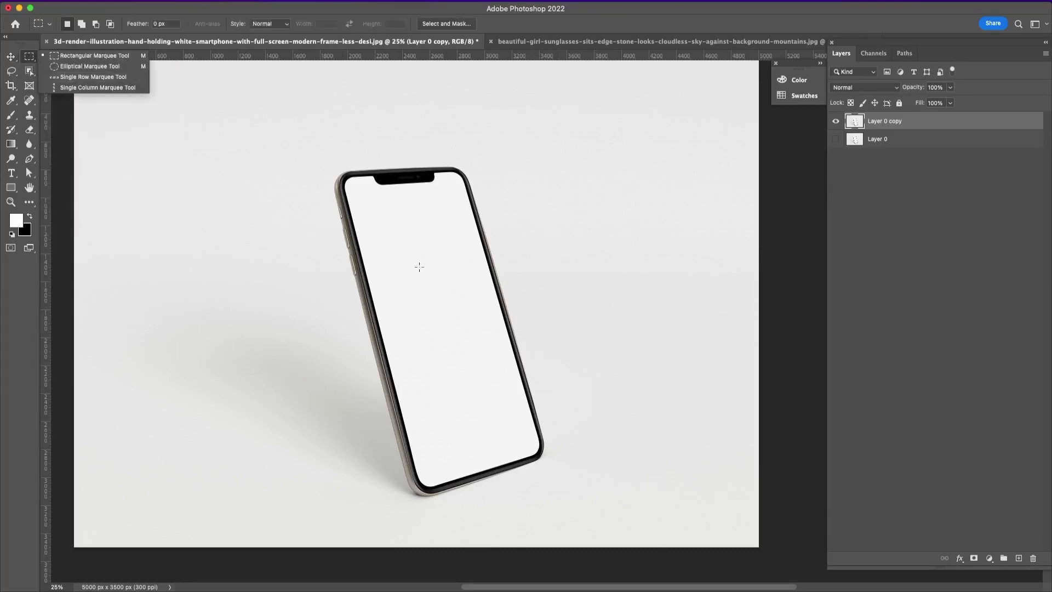
{"action": "left_click_drag", "start_coordinate": [404, 237], "coordinate": [441, 294]}
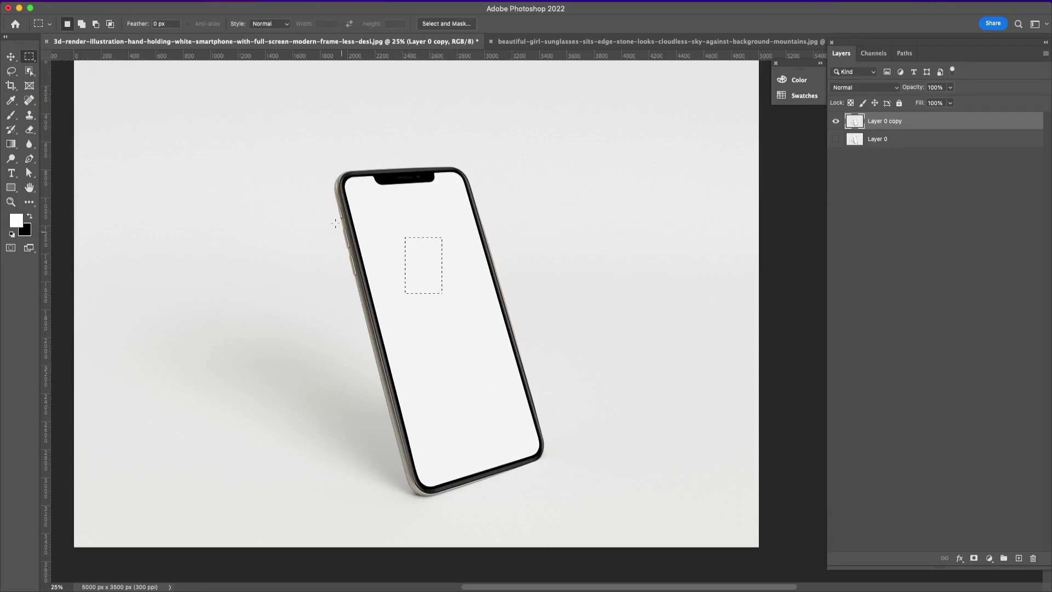
{"action": "left_click", "coordinate": [230, 2]}
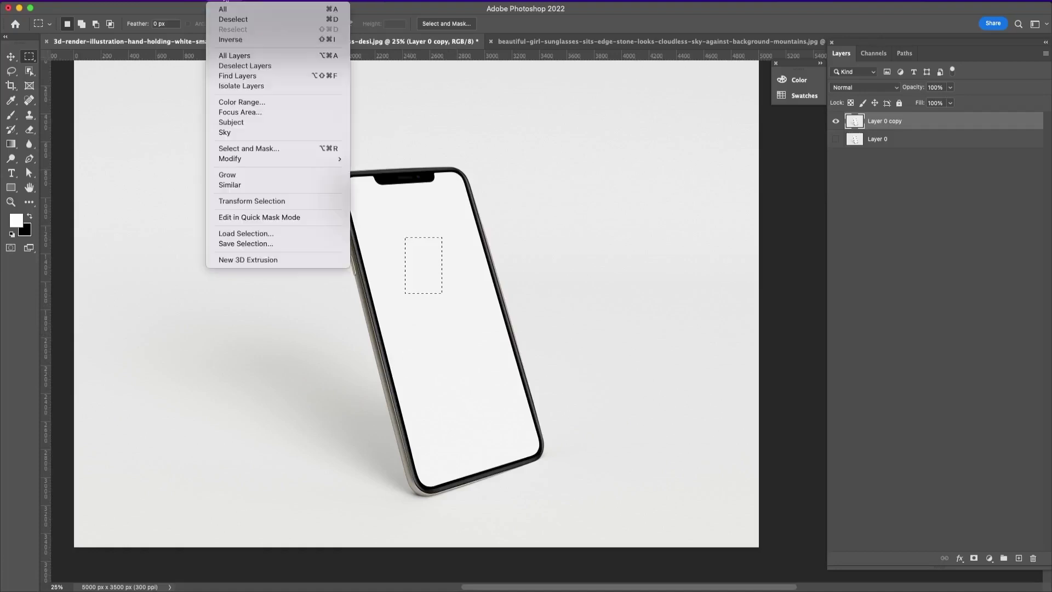
{"action": "left_click", "coordinate": [327, 185]}
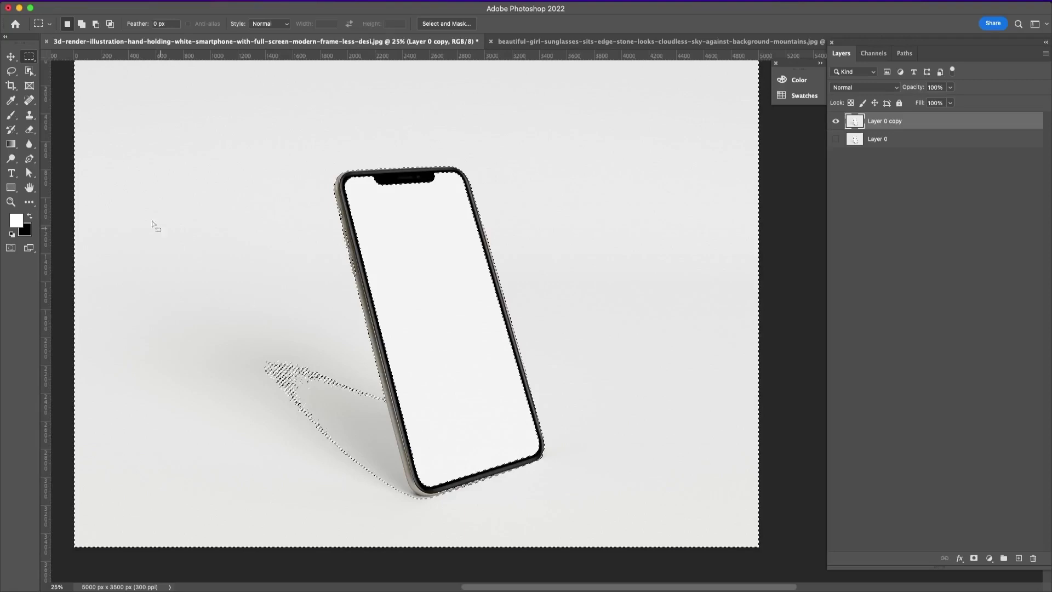
With the Quick Selection Tool, subtract the shadow, left background and strip below the phone.
{"action": "left_click", "coordinate": [29, 72]}
{"action": "left_click", "coordinate": [87, 81]}
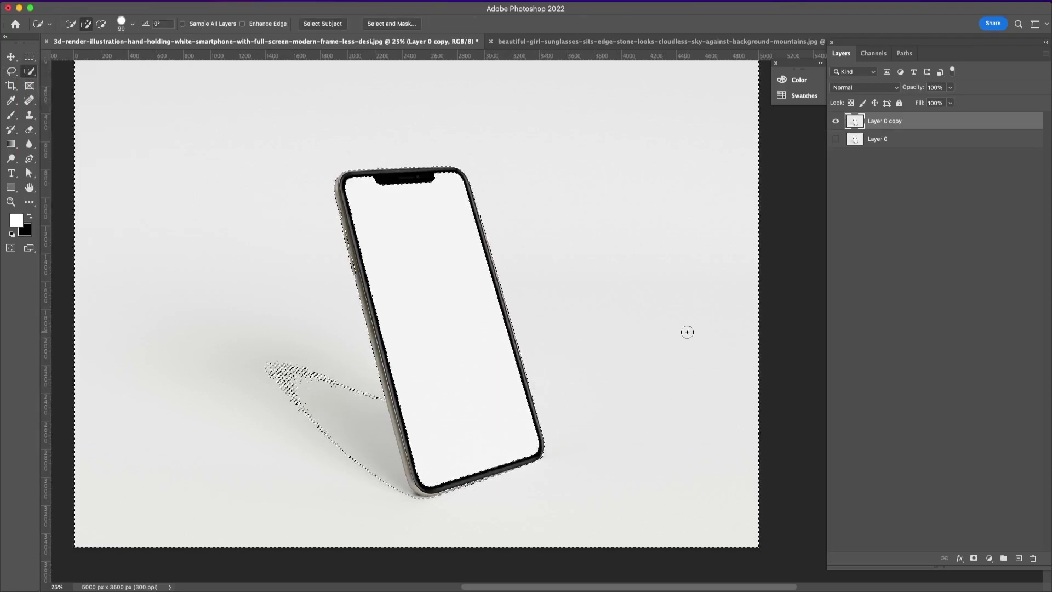
{"action": "key", "text": "alt"}
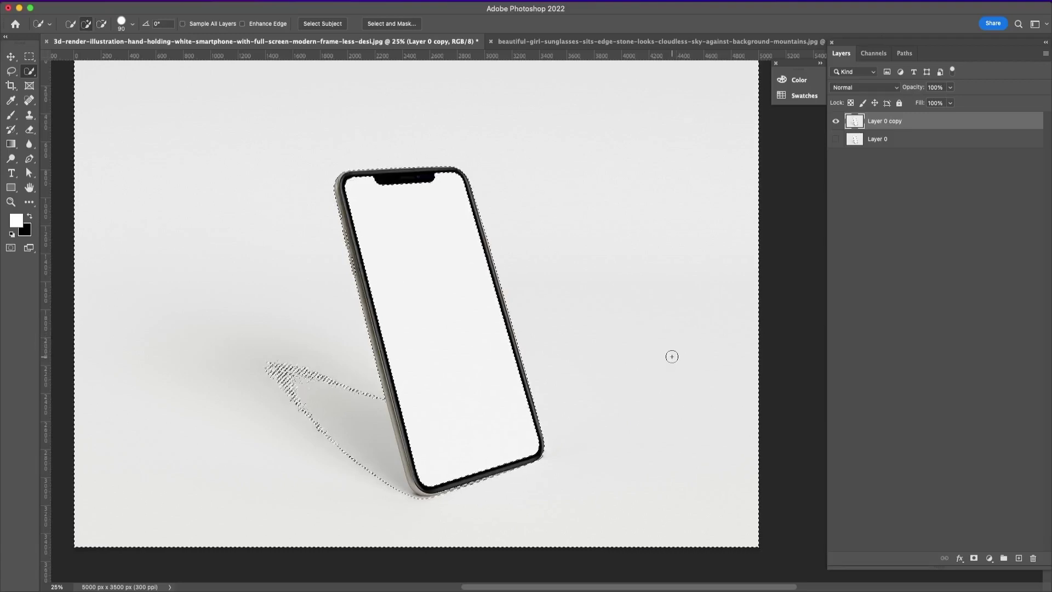
{"action": "key", "text": "alt"}
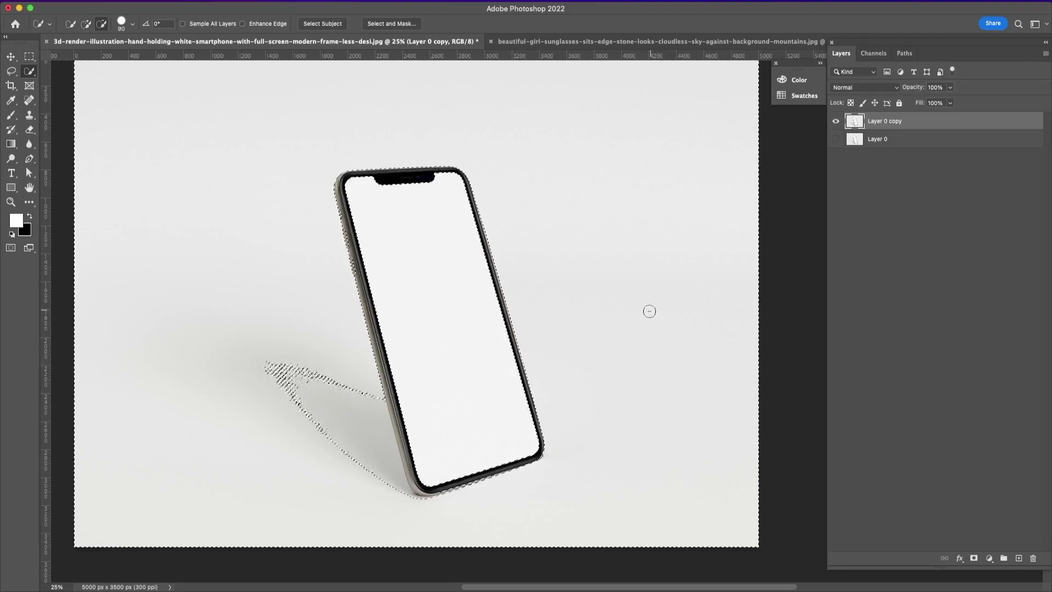
{"action": "mouse_move", "coordinate": [370, 404]}
{"action": "left_mouse_down"}
{"action": "mouse_move", "coordinate": [377, 433]}
{"action": "mouse_move", "coordinate": [302, 206]}
{"action": "left_mouse_up"}
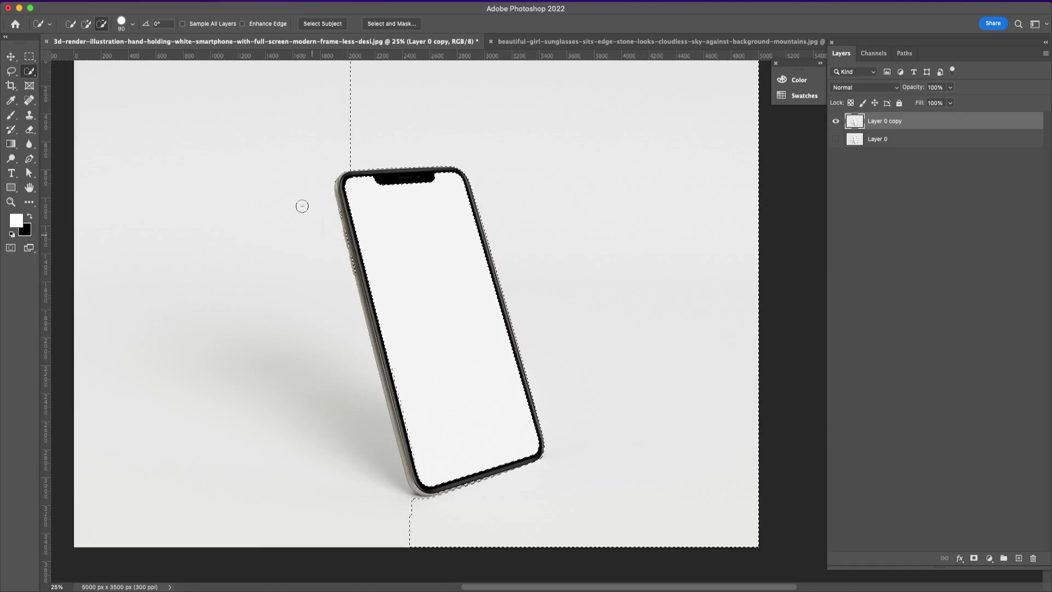
{"action": "mouse_move", "coordinate": [399, 504]}
{"action": "left_mouse_down"}
{"action": "mouse_move", "coordinate": [438, 520]}
{"action": "mouse_move", "coordinate": [509, 500]}
{"action": "left_mouse_up"}
{"action": "key", "text": "alt"}
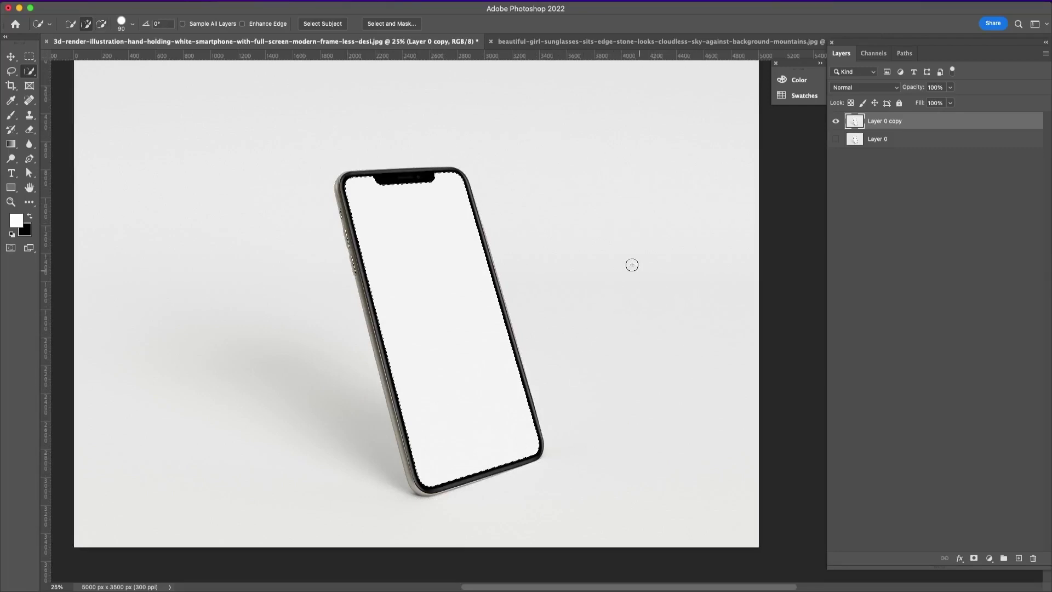
Recentre the phone and shrink the brush to 50 to refine the screen-only selection.
{"action": "key", "text": "space"}
{"action": "mouse_move", "coordinate": [512, 186]}
{"action": "left_mouse_down"}
{"action": "mouse_move", "coordinate": [512, 228]}
{"action": "mouse_move", "coordinate": [543, 316]}
{"action": "mouse_move", "coordinate": [514, 179]}
{"action": "left_mouse_up"}
{"action": "left_click_drag", "start_coordinate": [564, 209], "coordinate": [610, 312]}
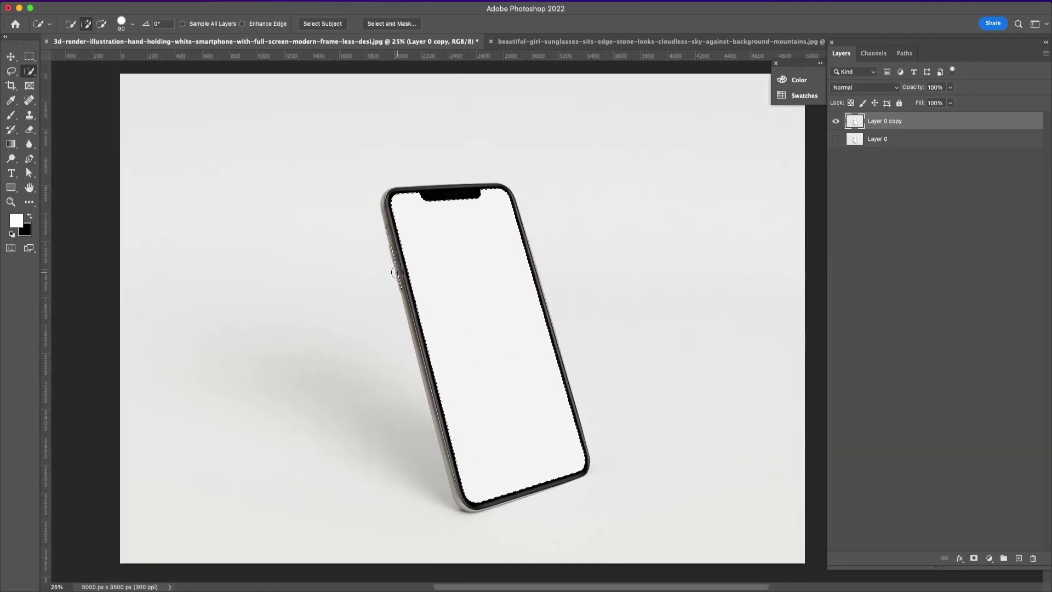
{"action": "key", "text": "bracketleft"}
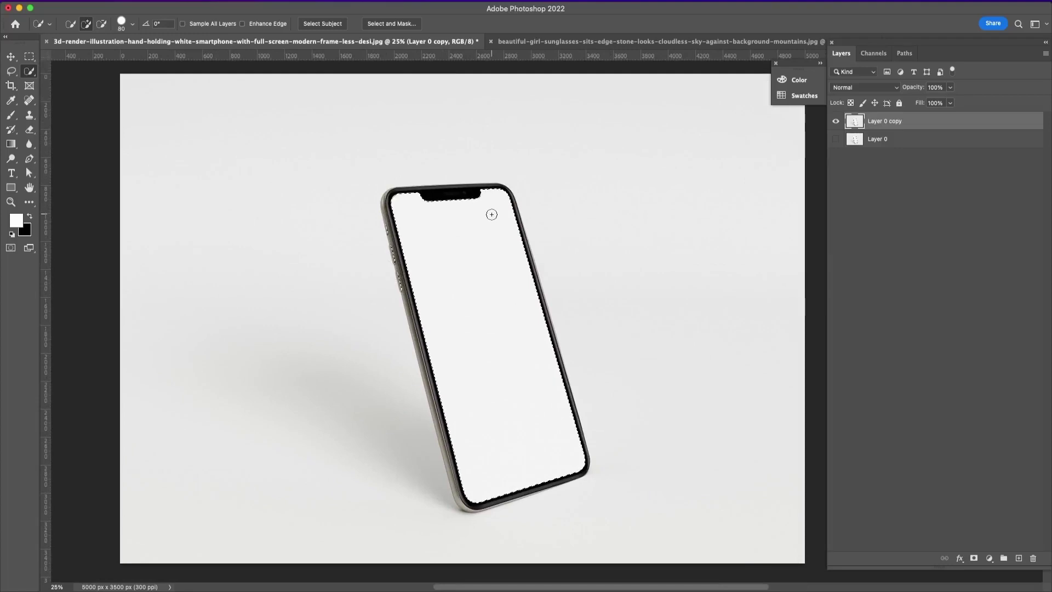
{"action": "key", "text": "bracketleft"}
{"action": "key", "text": "alt"}
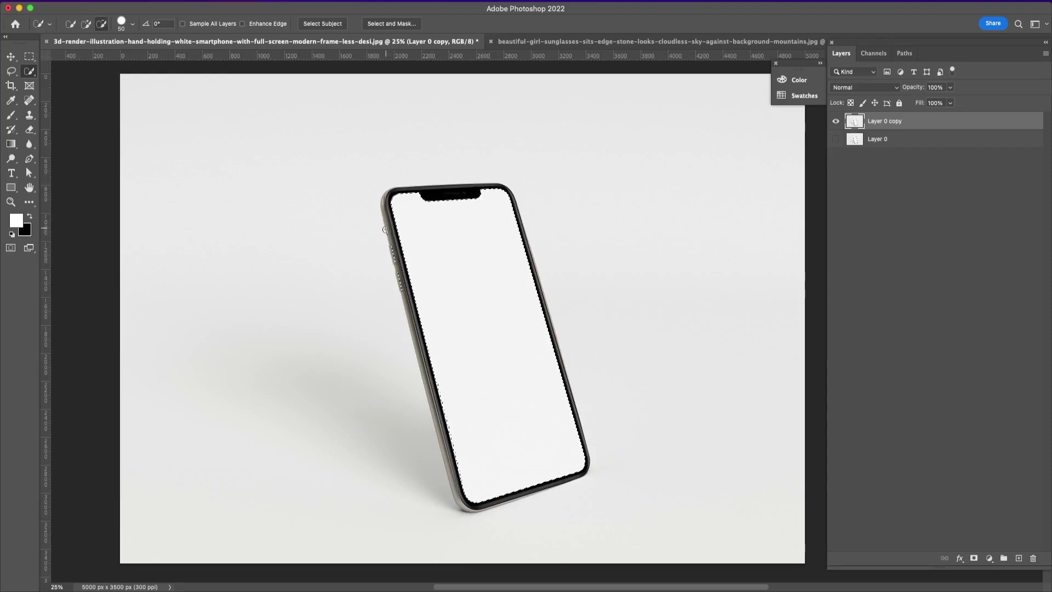
{"action": "key", "text": "alt"}
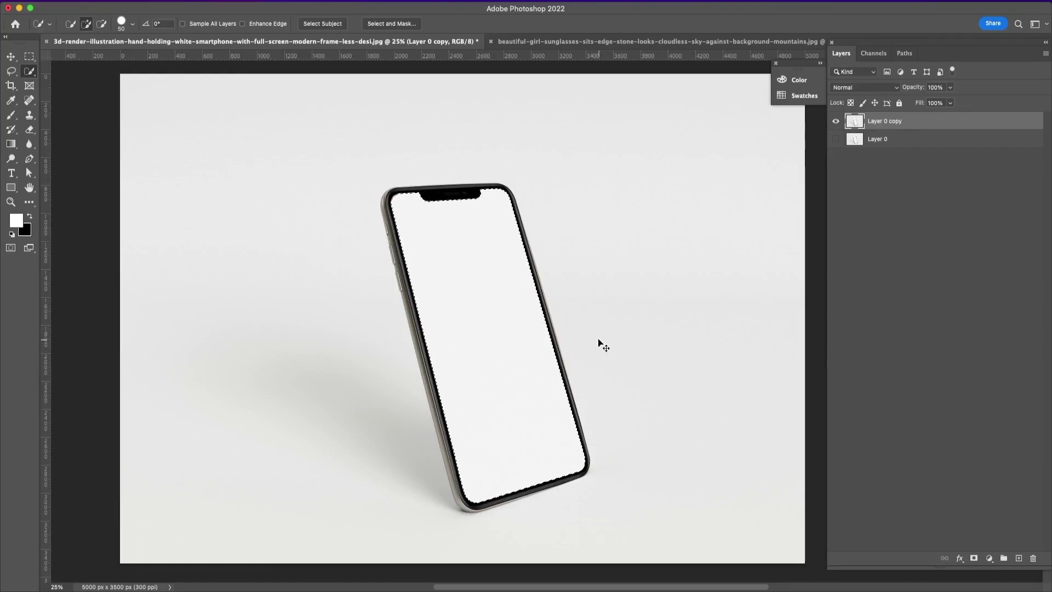
Zoom in to 66.67% and inspect the selection along the notch, long sides and bottom corner, then open Select > Modify.
{"action": "scroll", "coordinate": [597, 341], "scroll_direction": "up", "scroll_amount": 3}
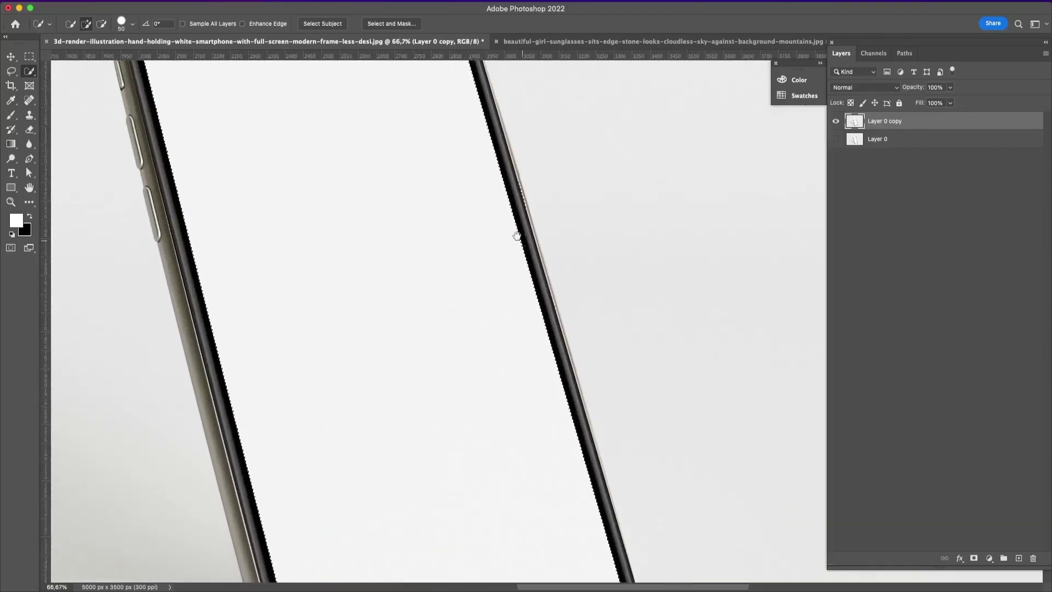
{"action": "left_click_drag", "start_coordinate": [481, 180], "coordinate": [585, 427]}
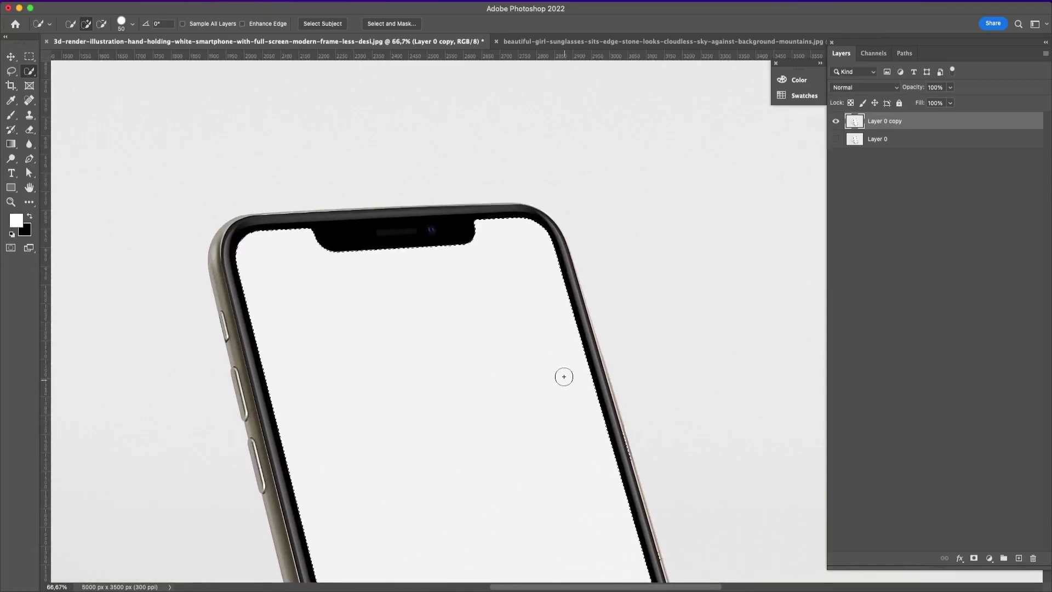
{"action": "left_click_drag", "start_coordinate": [571, 470], "coordinate": [517, 243]}
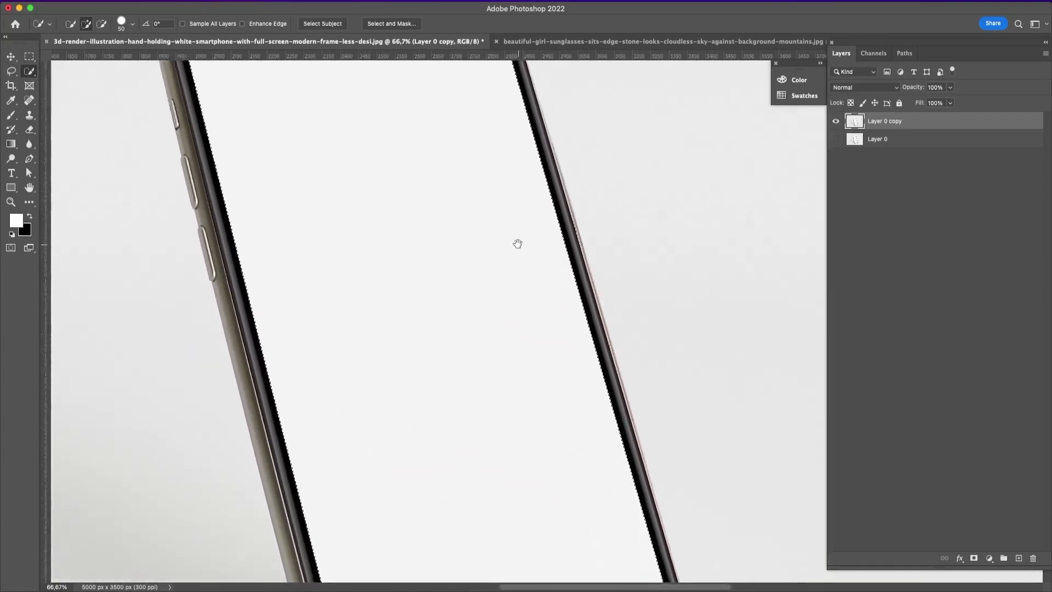
{"action": "left_click_drag", "start_coordinate": [544, 376], "coordinate": [544, 245]}
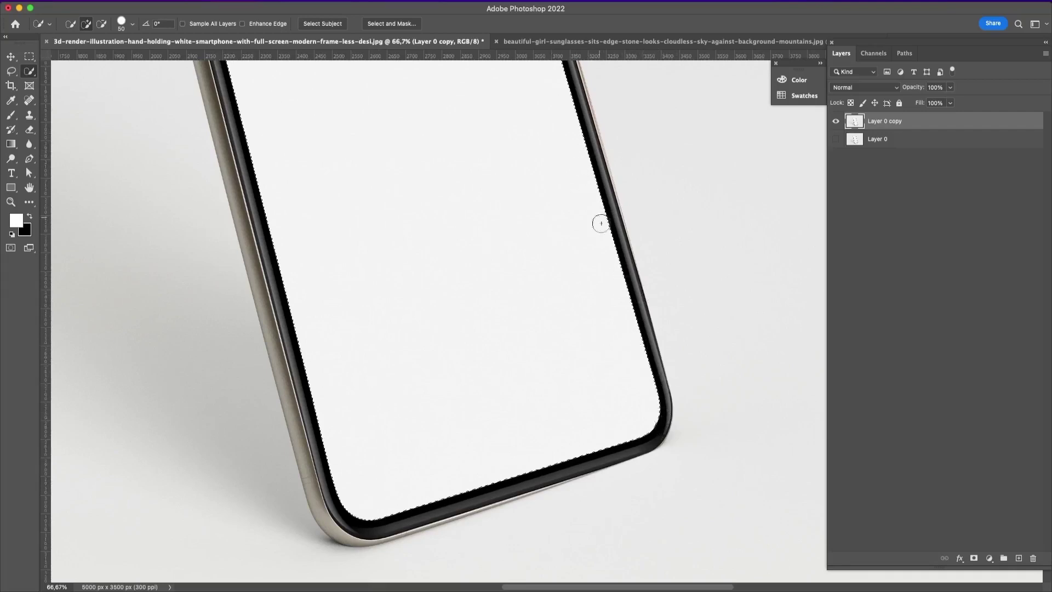
{"action": "left_click_drag", "start_coordinate": [532, 306], "coordinate": [483, 157]}
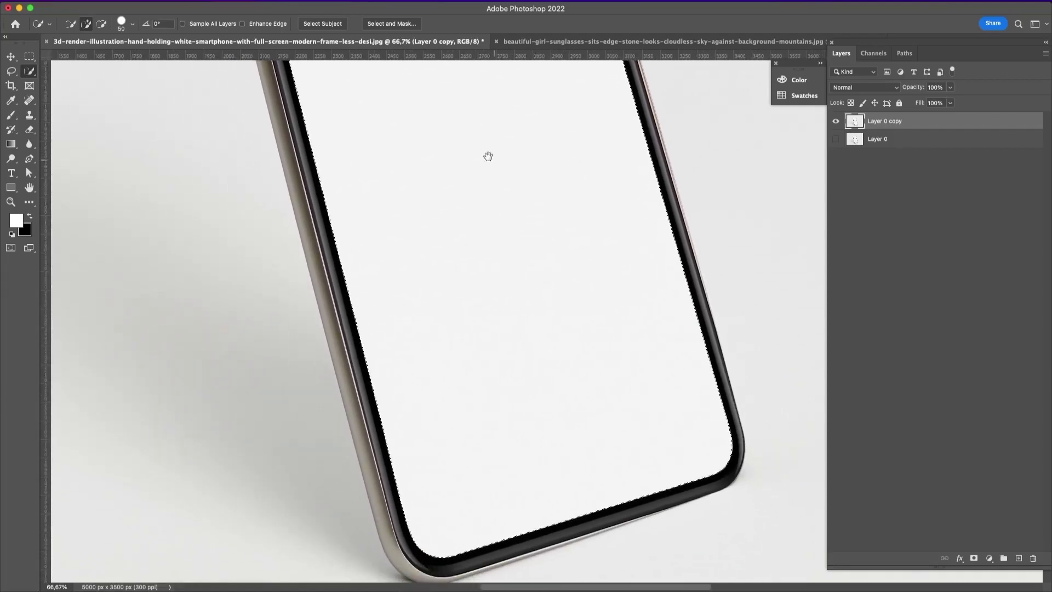
{"action": "left_click", "coordinate": [227, 0]}
{"action": "mouse_move", "coordinate": [320, 159]}
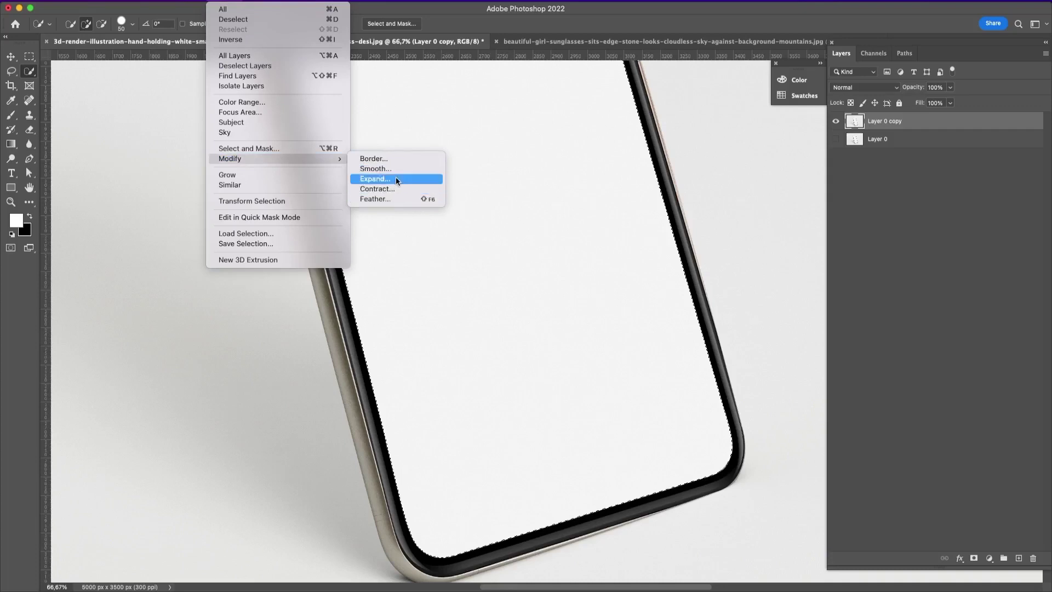
Expand the phone-screen selection outward by 1 pixel.
{"action": "key", "text": "Escape"}
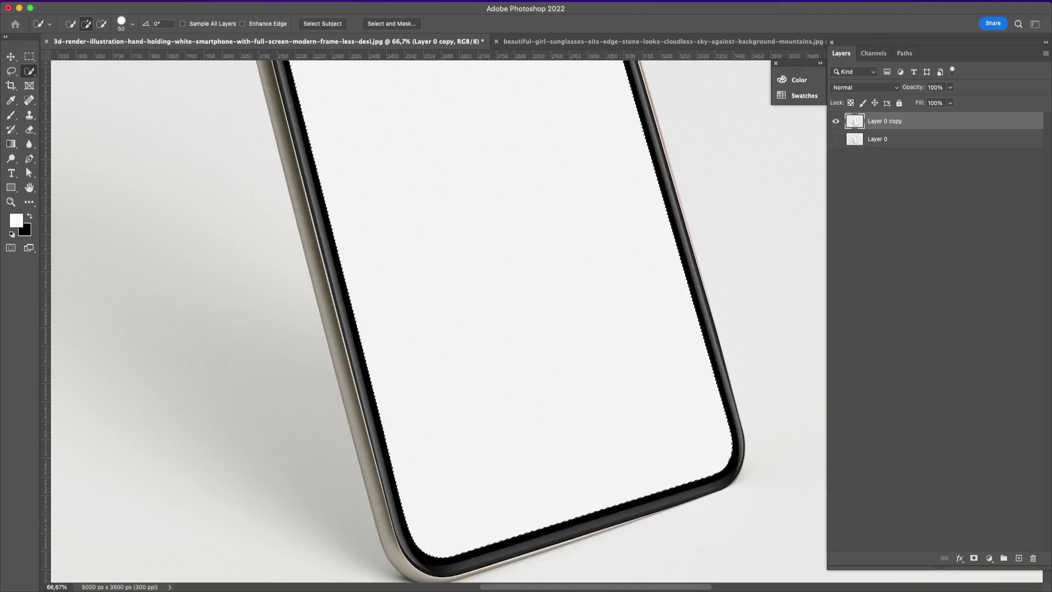
{"action": "left_click_drag", "start_coordinate": [870, 254], "coordinate": [851, 234]}
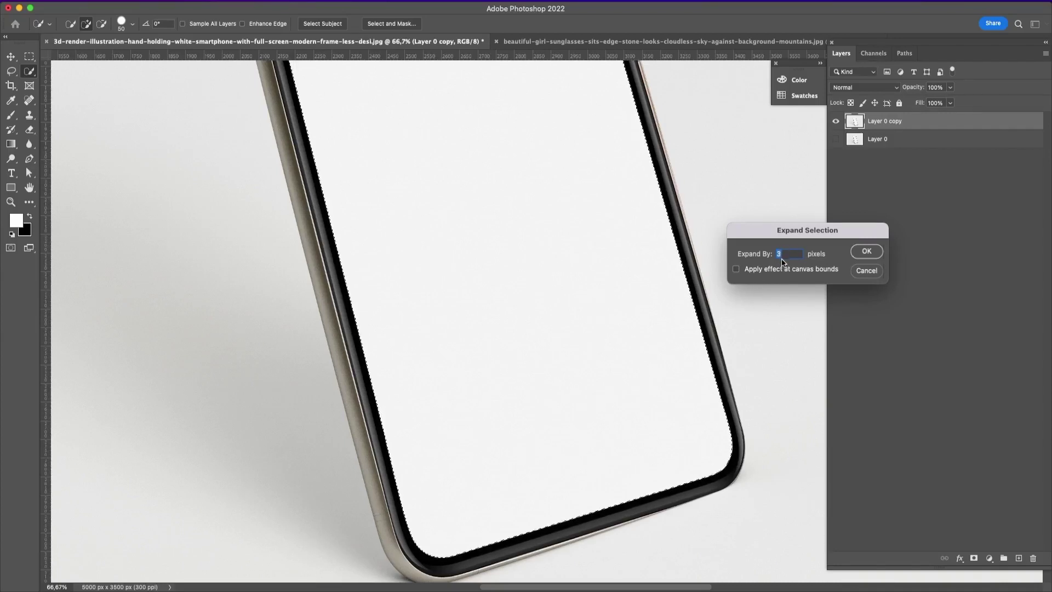
{"action": "type", "text": "1"}
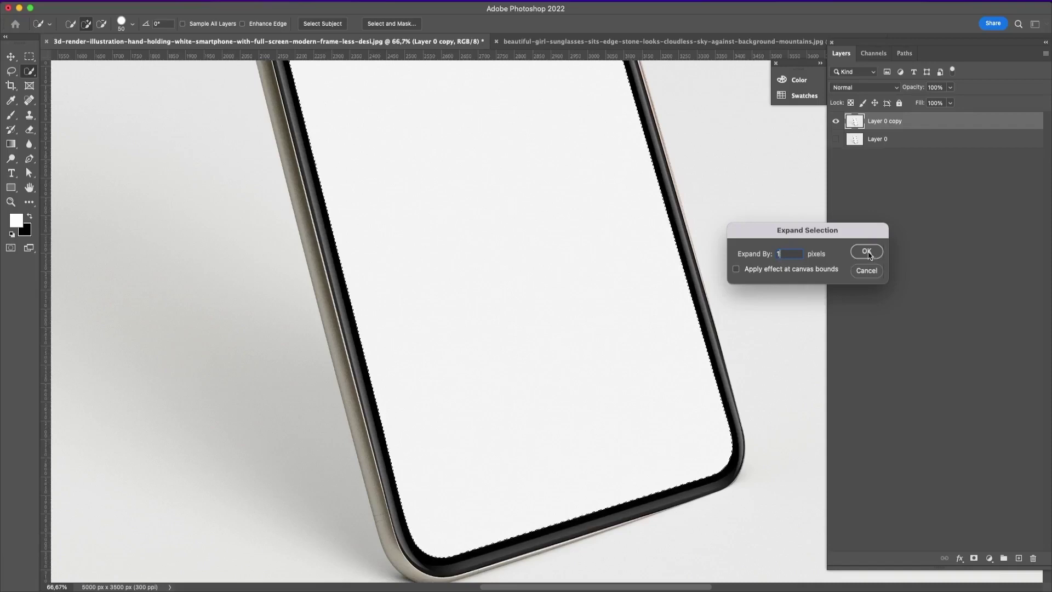
{"action": "left_click", "coordinate": [868, 254]}
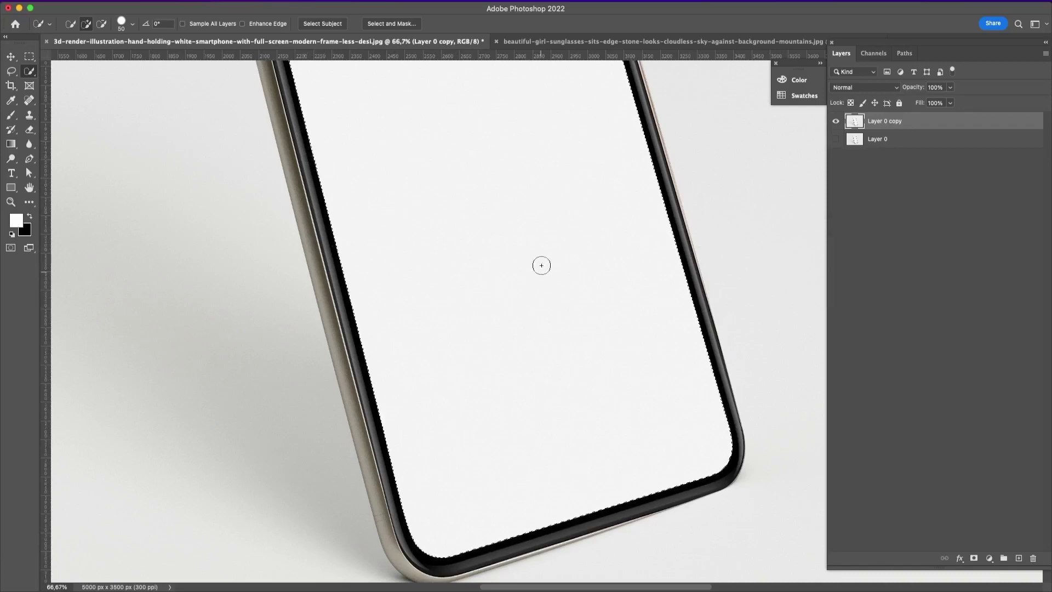
{"action": "left_click", "coordinate": [233, 7]}
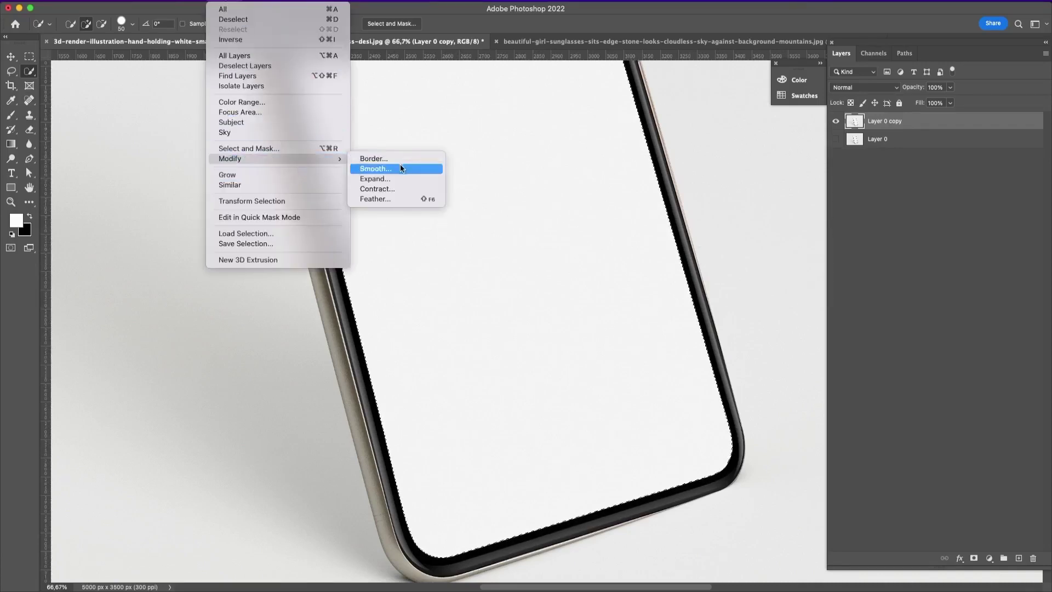
Expand the screen selection by a further 2 pixels.
{"action": "left_click", "coordinate": [400, 180]}
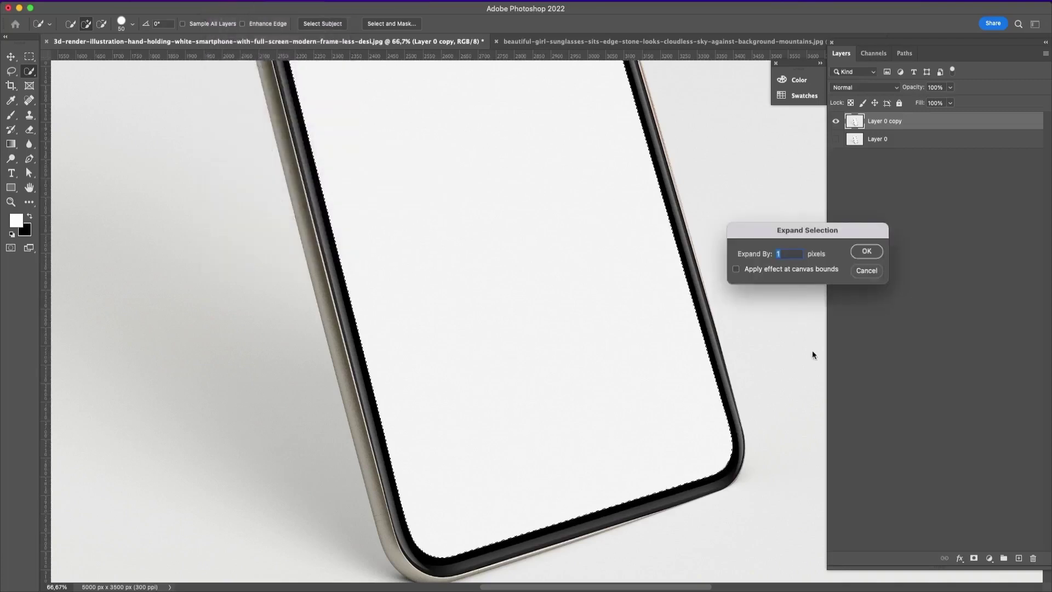
{"action": "type", "text": "2"}
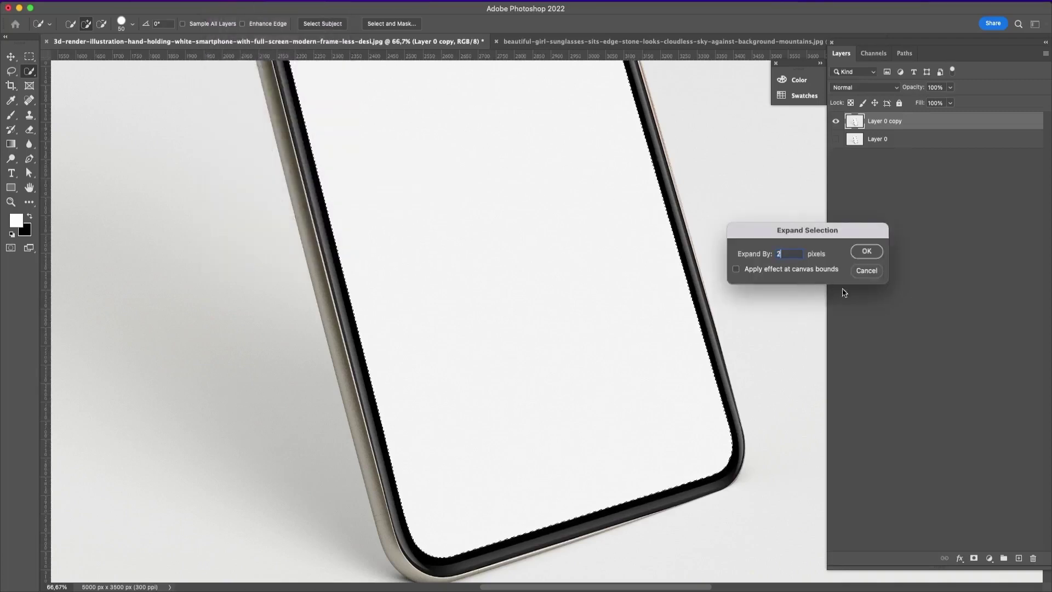
{"action": "left_click", "coordinate": [866, 252]}
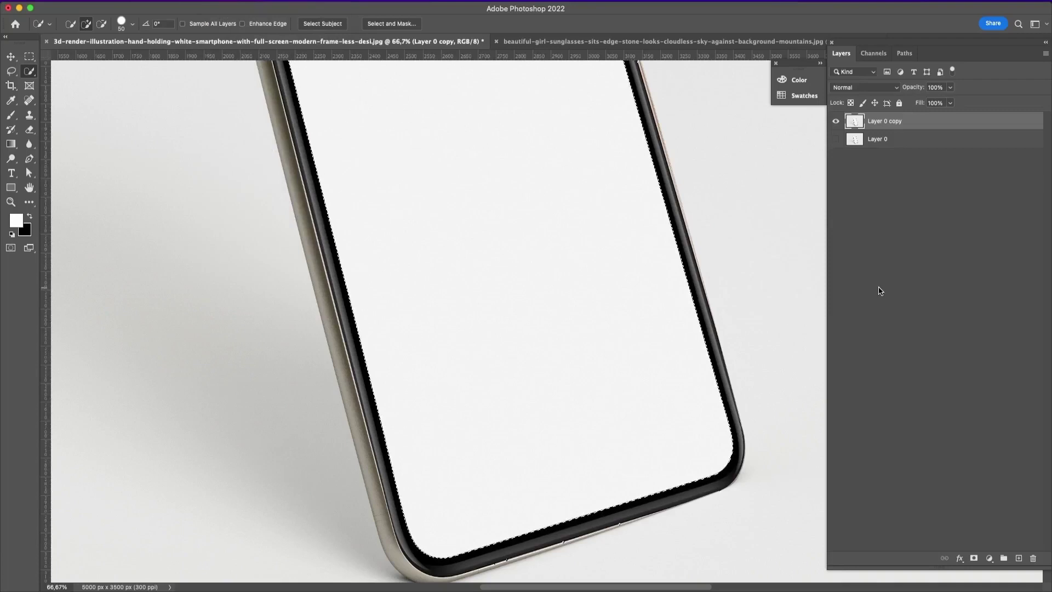
Inspect the selection edge up close, then add a layer mask to Layer 0 copy.
{"action": "key", "text": "super+equal"}
{"action": "key", "text": "super+equal"}
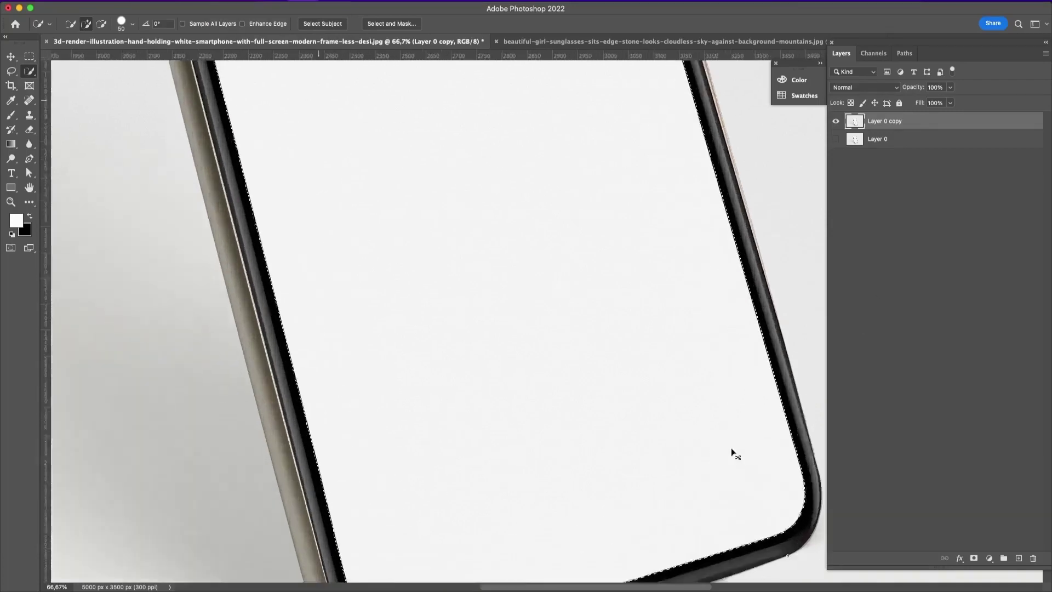
{"action": "scroll", "coordinate": [706, 420], "scroll_direction": "right", "scroll_amount": 10}
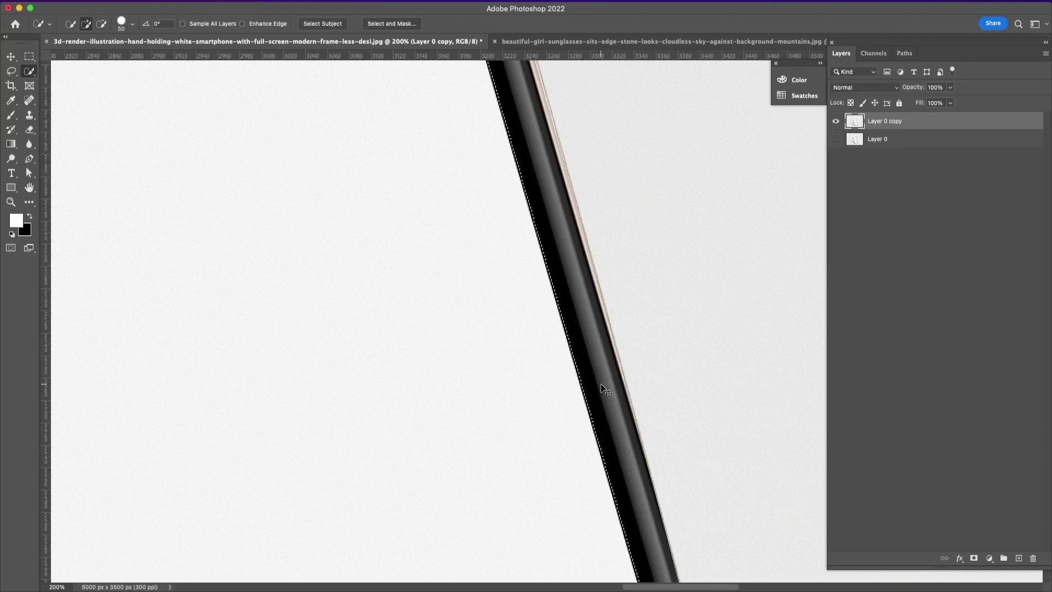
{"action": "key", "text": "super+minus"}
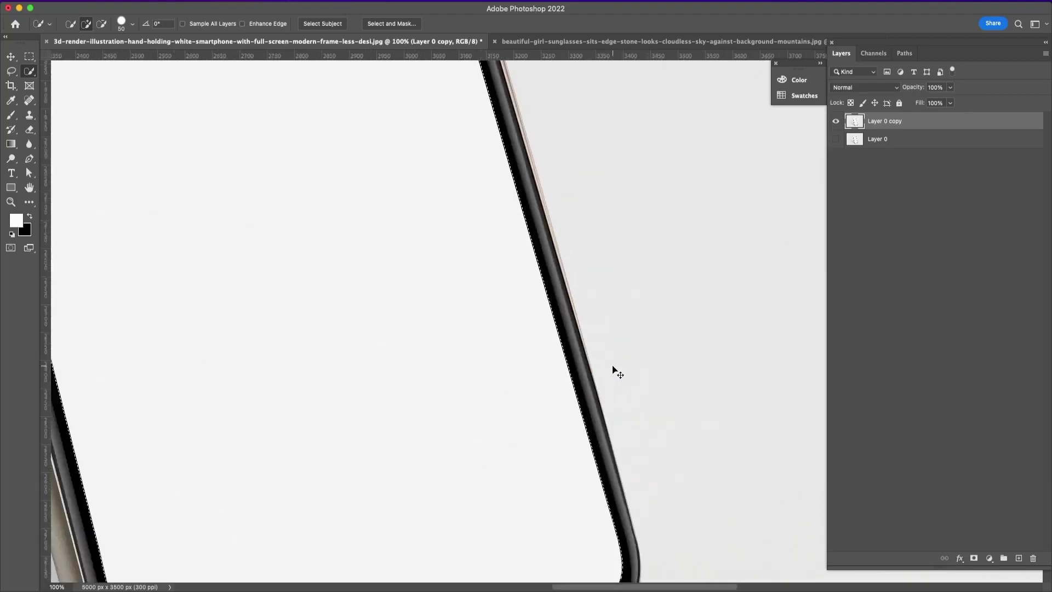
{"action": "key", "text": "super+minus"}
{"action": "scroll", "coordinate": [601, 411], "scroll_direction": "up", "scroll_amount": 10}
{"action": "scroll", "coordinate": [601, 410], "scroll_direction": "left", "scroll_amount": 3}
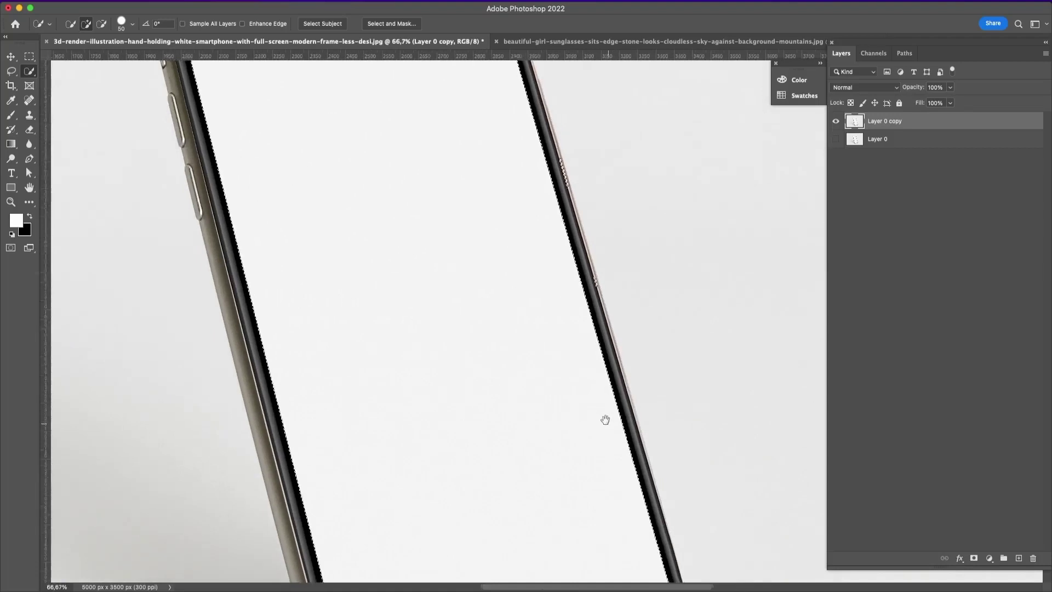
{"action": "scroll", "coordinate": [512, 301], "scroll_direction": "up", "scroll_amount": 2}
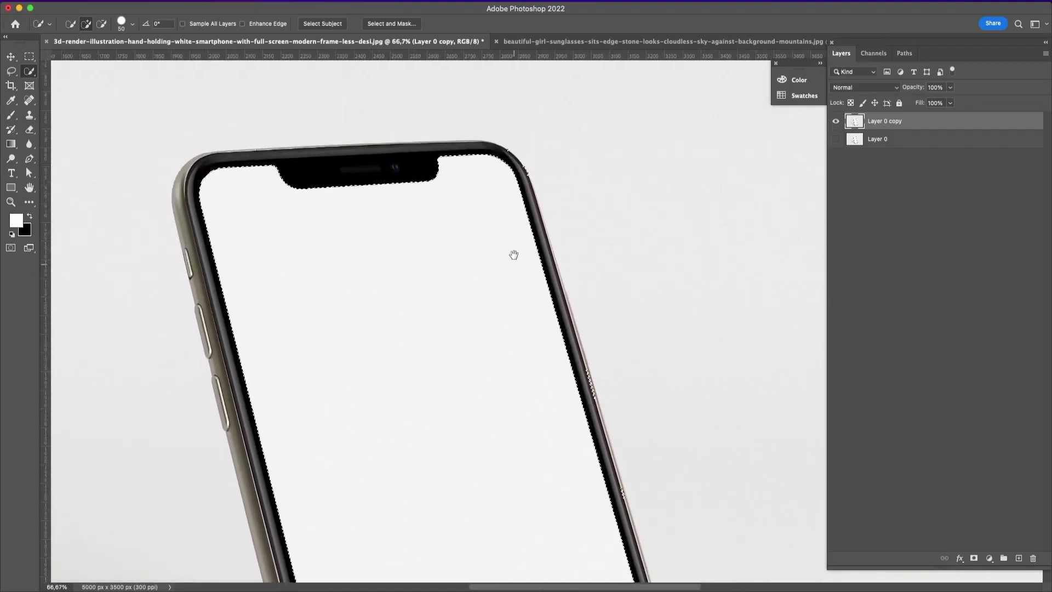
{"action": "scroll", "coordinate": [534, 393], "scroll_direction": "down", "scroll_amount": 3}
{"action": "scroll", "coordinate": [534, 392], "scroll_direction": "down", "scroll_amount": 8}
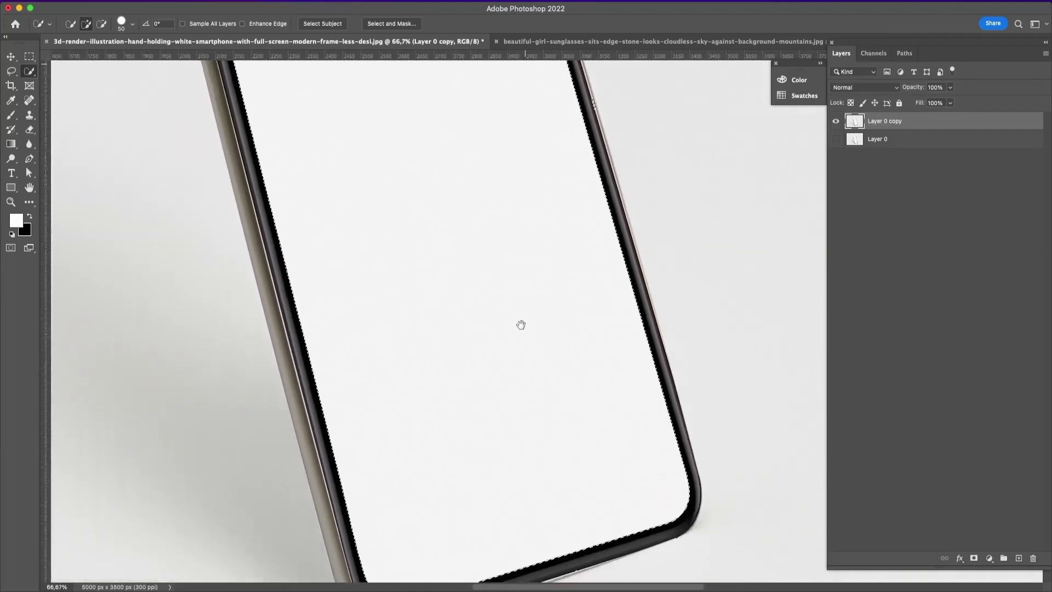
{"action": "scroll", "coordinate": [526, 285], "scroll_direction": "up", "scroll_amount": 2}
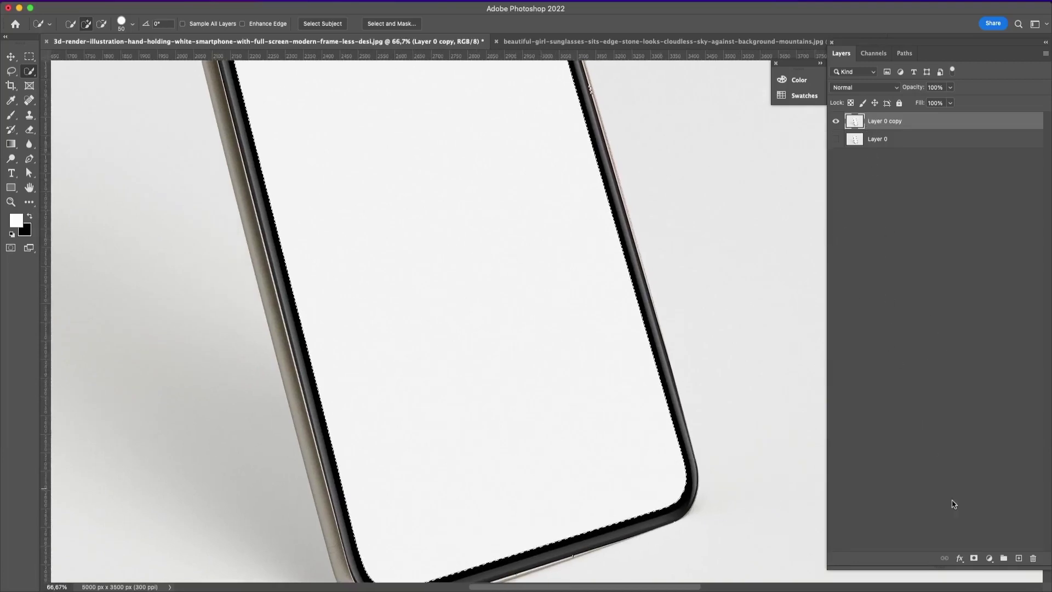
{"action": "left_click", "coordinate": [973, 558]}
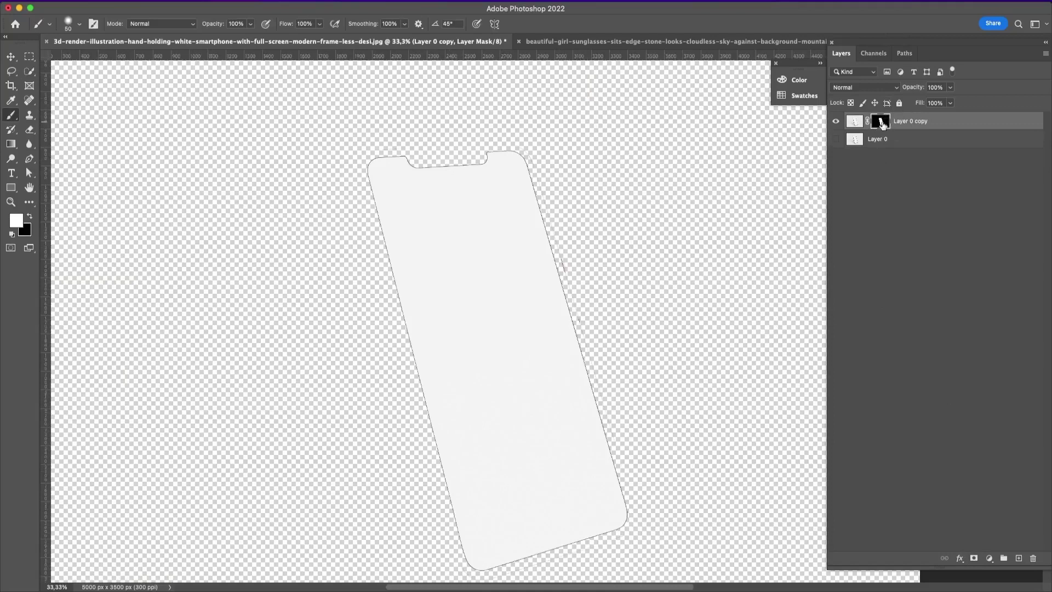
Paint black on Layer 0 copy's mask to remove stray specks by the screen's right edge.
{"action": "key", "text": "x"}
{"action": "mouse_move", "coordinate": [584, 338]}
{"action": "left_mouse_down"}
{"action": "mouse_move", "coordinate": [557, 237]}
{"action": "mouse_move", "coordinate": [559, 250]}
{"action": "left_mouse_up"}
{"action": "left_click_drag", "start_coordinate": [633, 485], "coordinate": [622, 348]}
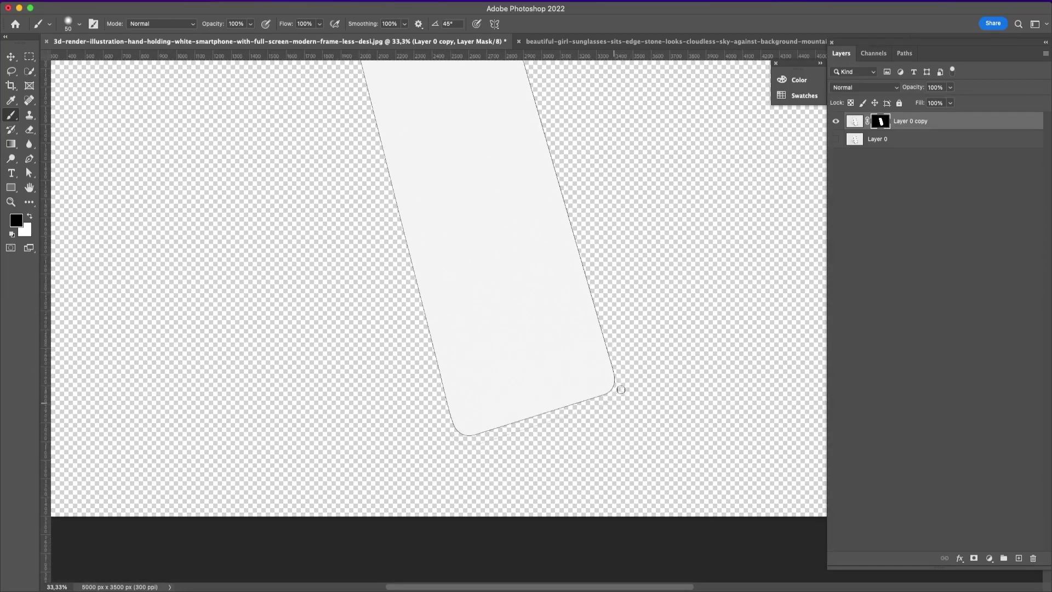
{"action": "left_click_drag", "start_coordinate": [617, 240], "coordinate": [627, 406]}
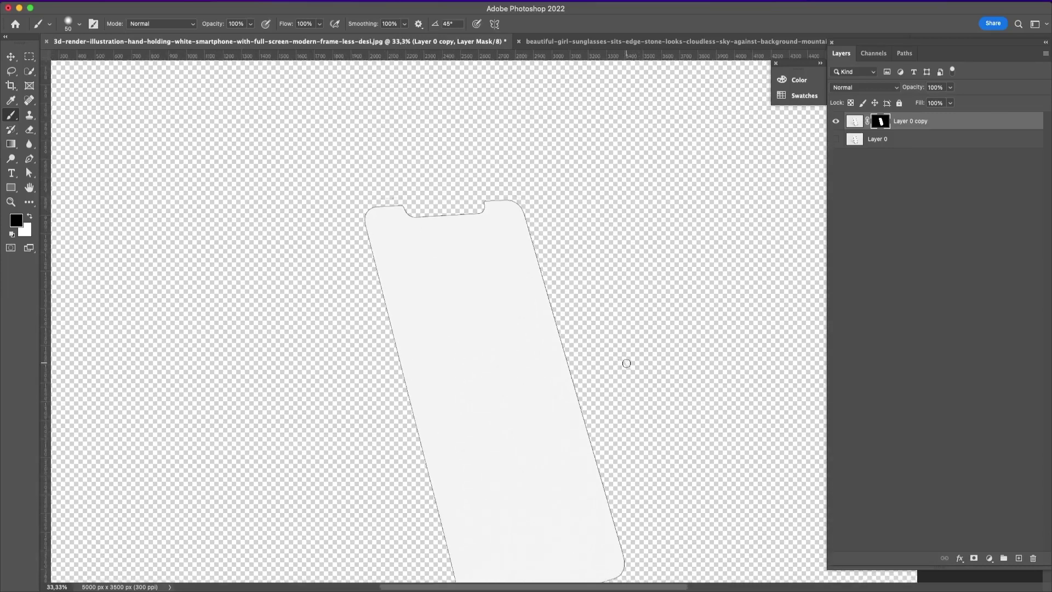
{"action": "scroll", "coordinate": [626, 363], "scroll_direction": "up", "scroll_amount": 6}
{"action": "scroll", "coordinate": [628, 363], "scroll_direction": "up", "scroll_amount": 1}
{"action": "scroll", "coordinate": [628, 362], "scroll_direction": "down", "scroll_amount": 7}
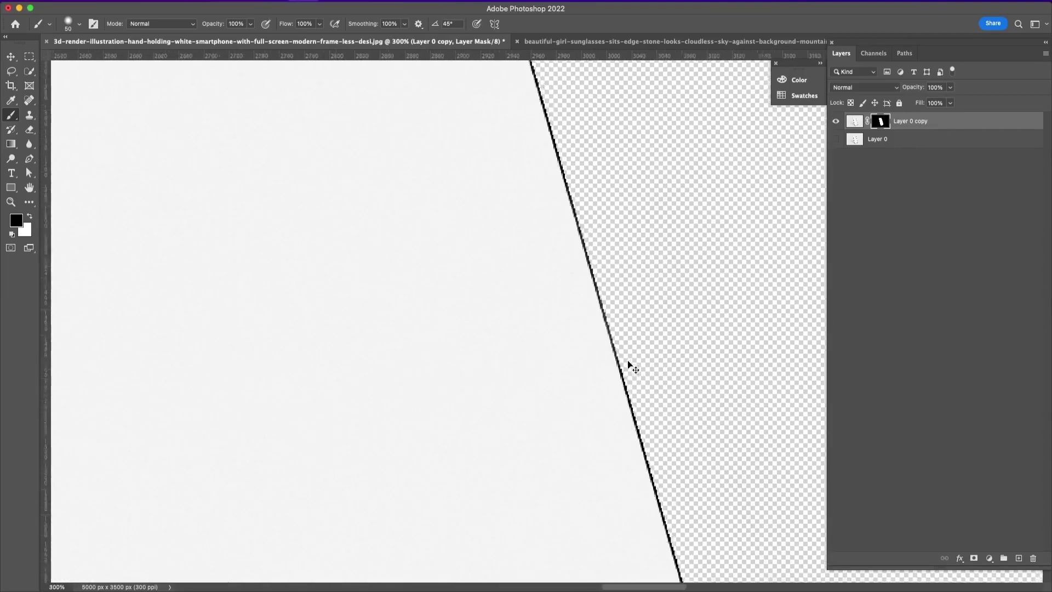
{"action": "scroll", "coordinate": [628, 363], "scroll_direction": "down", "scroll_amount": 2}
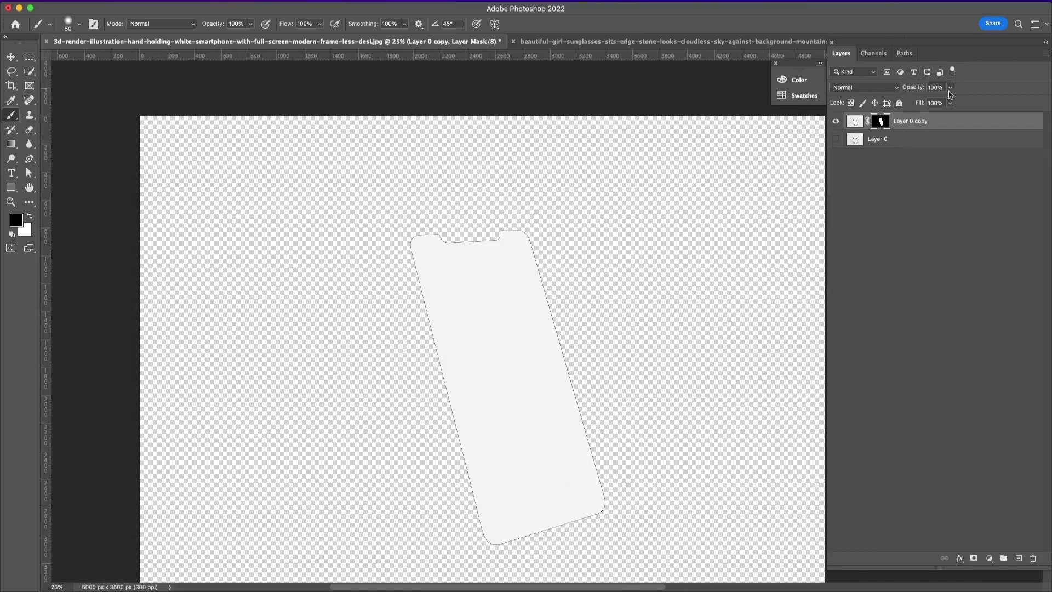
Duplicate the masked layer as Layer 0 copy 2 and convert Layer 0 copy to a smart object.
{"action": "key", "text": "super+2"}
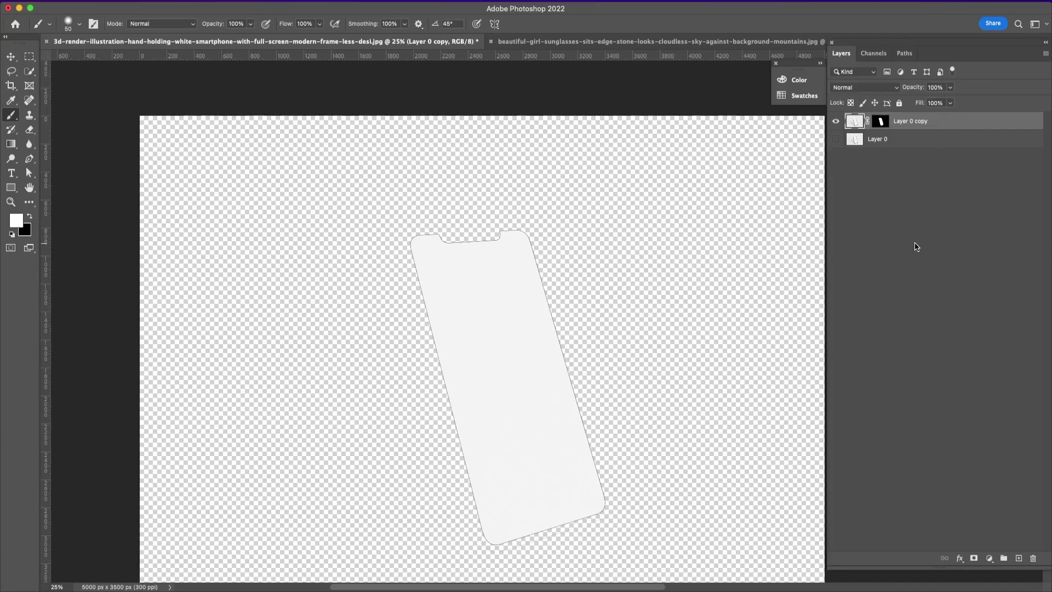
{"action": "key", "text": "super+j"}
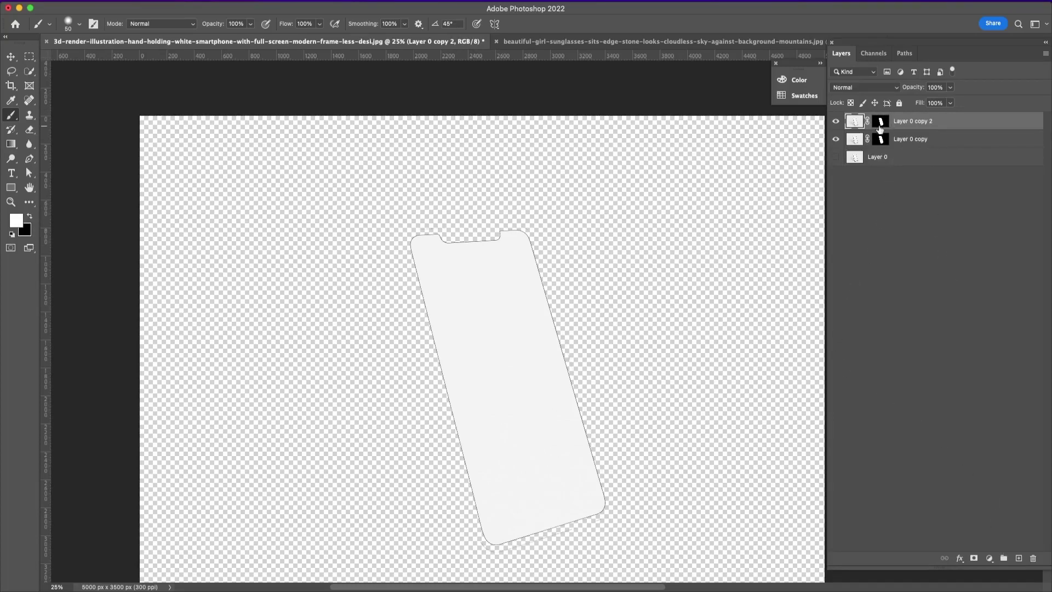
{"action": "left_click", "coordinate": [929, 144]}
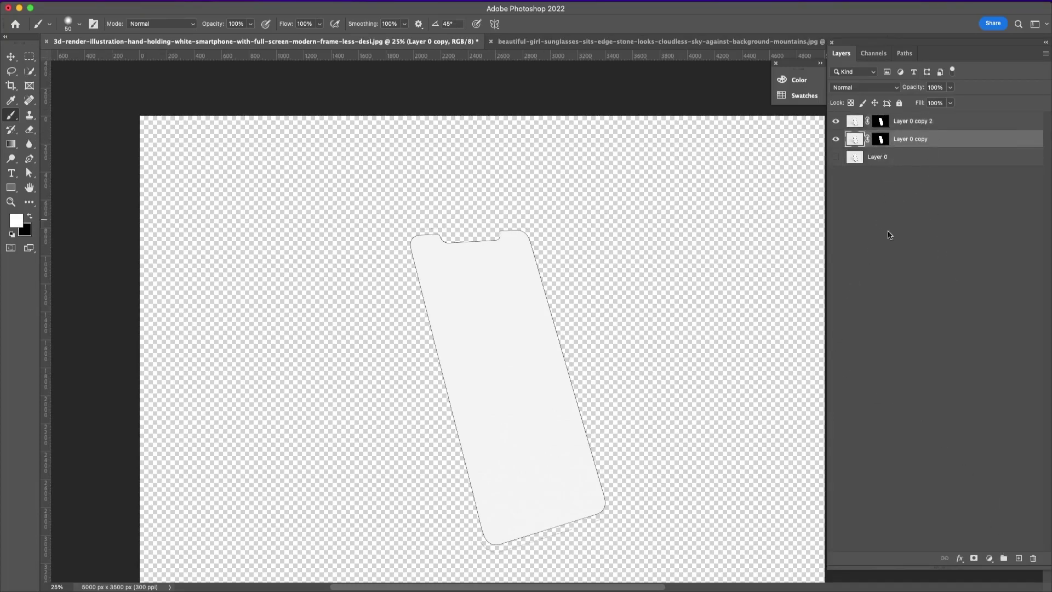
{"action": "right_click", "coordinate": [949, 142]}
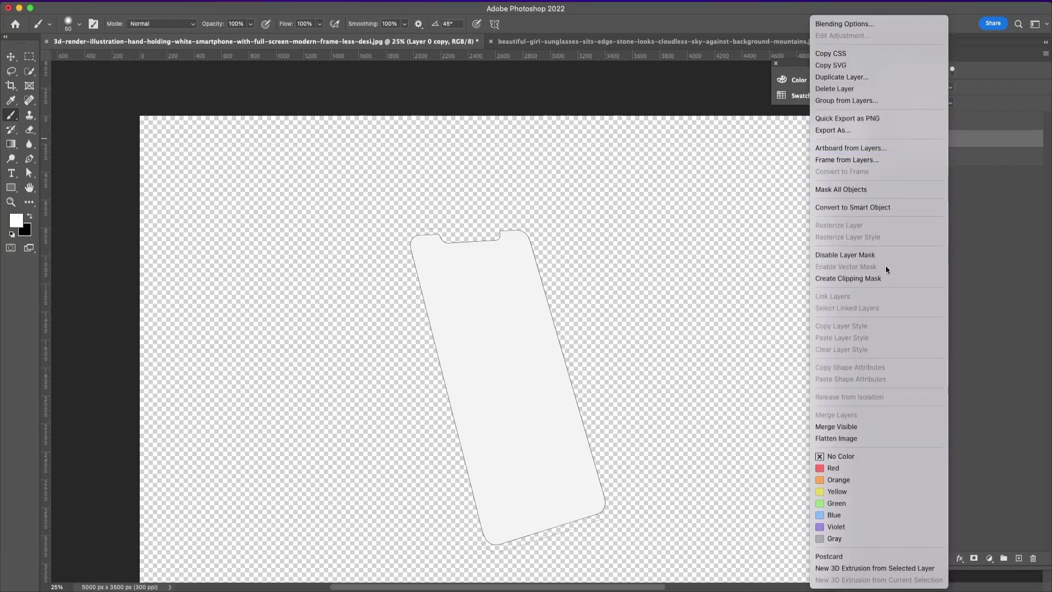
{"action": "left_click", "coordinate": [900, 208]}
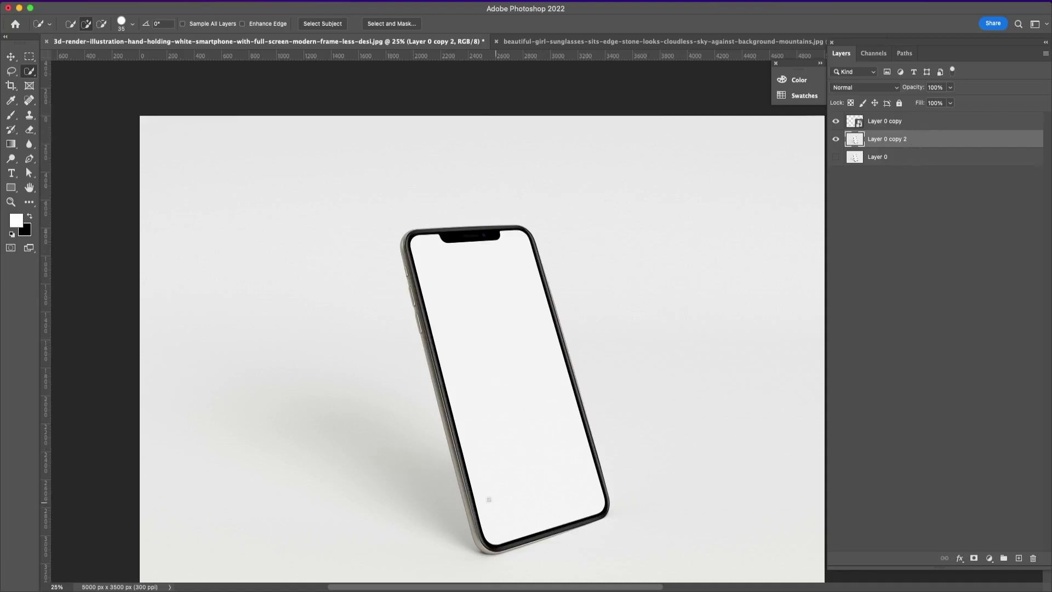
Clear the selection and drag the Object Selection Tool around the whole phone.
{"action": "left_click_drag", "start_coordinate": [579, 446], "coordinate": [575, 357]}
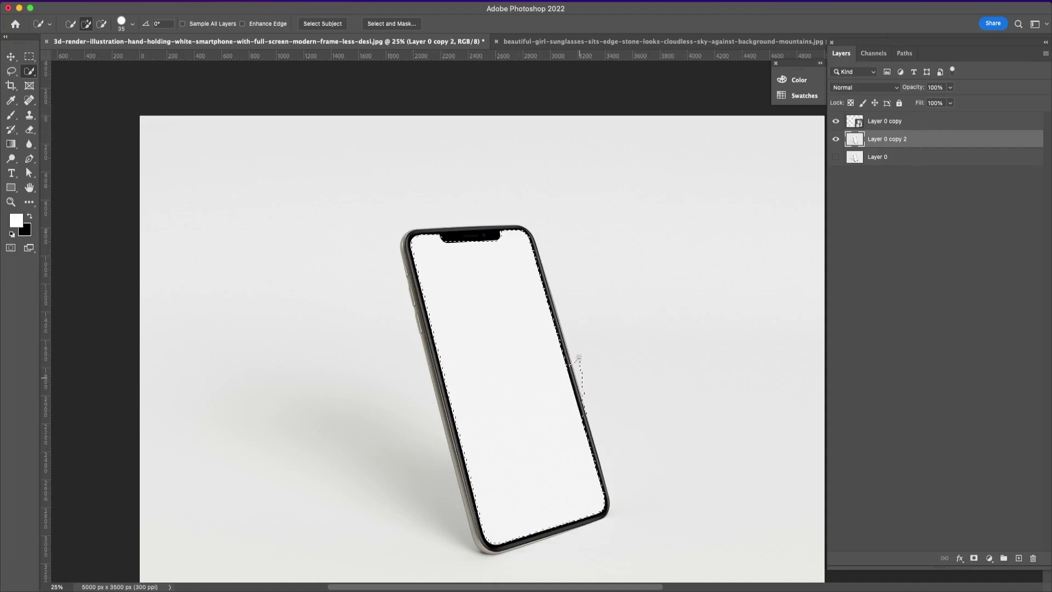
{"action": "key", "text": "super+d"}
{"action": "right_click", "coordinate": [30, 73]}
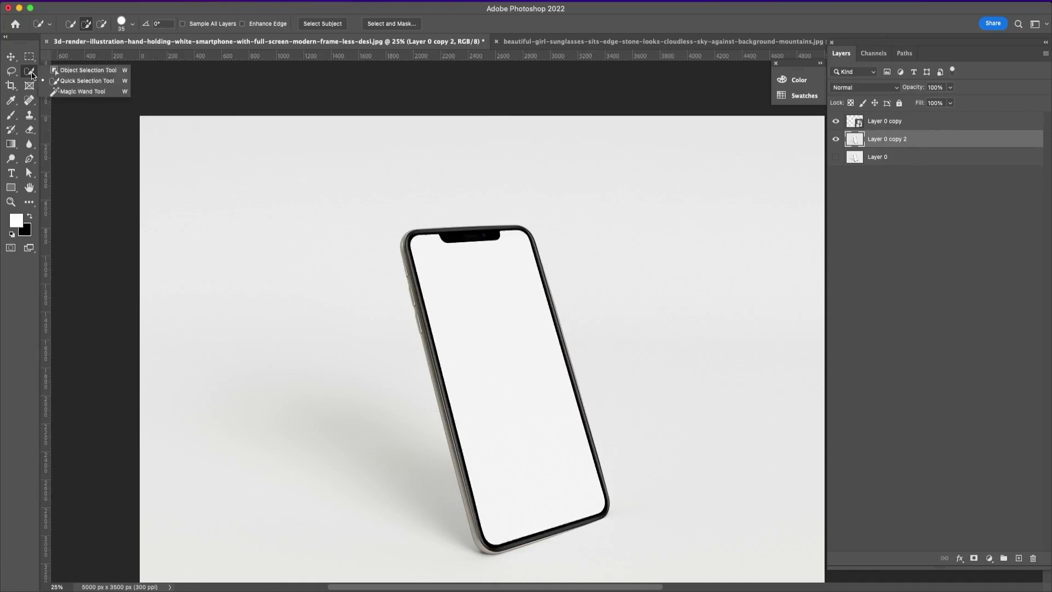
{"action": "left_click", "coordinate": [99, 73]}
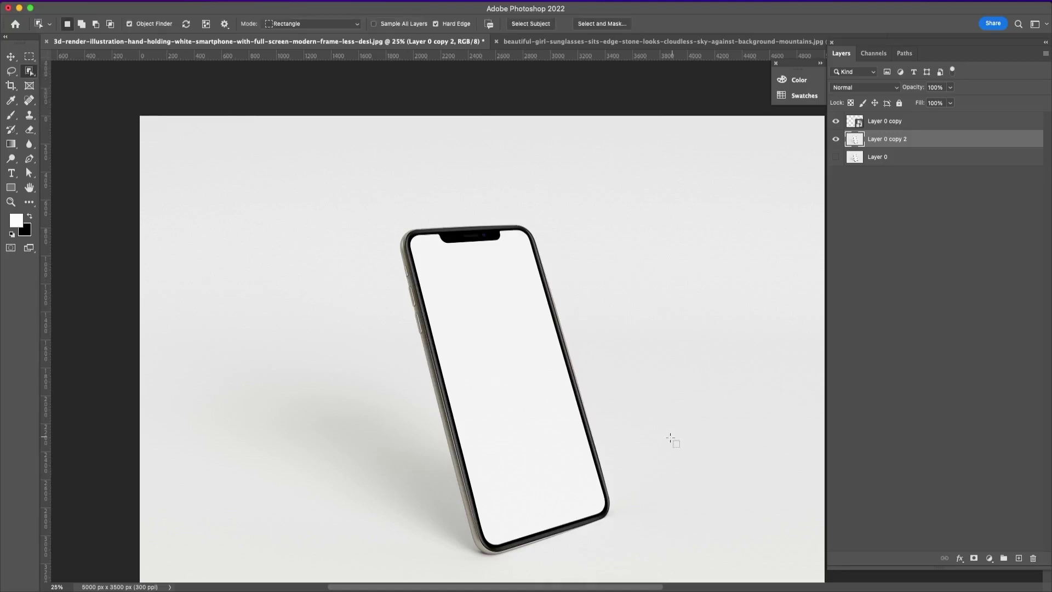
{"action": "left_click_drag", "start_coordinate": [658, 460], "coordinate": [670, 375]}
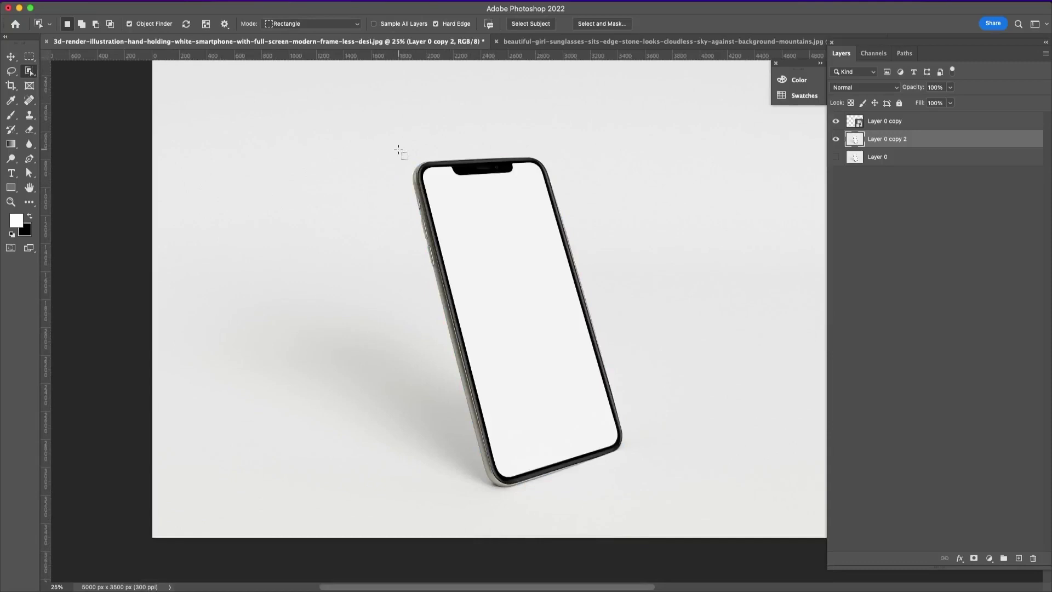
{"action": "left_click_drag", "start_coordinate": [619, 297], "coordinate": [641, 501]}
Check the phone selection at the top notch and bottom-left corner.
{"action": "scroll", "coordinate": [531, 353], "scroll_direction": "up", "scroll_amount": 2}
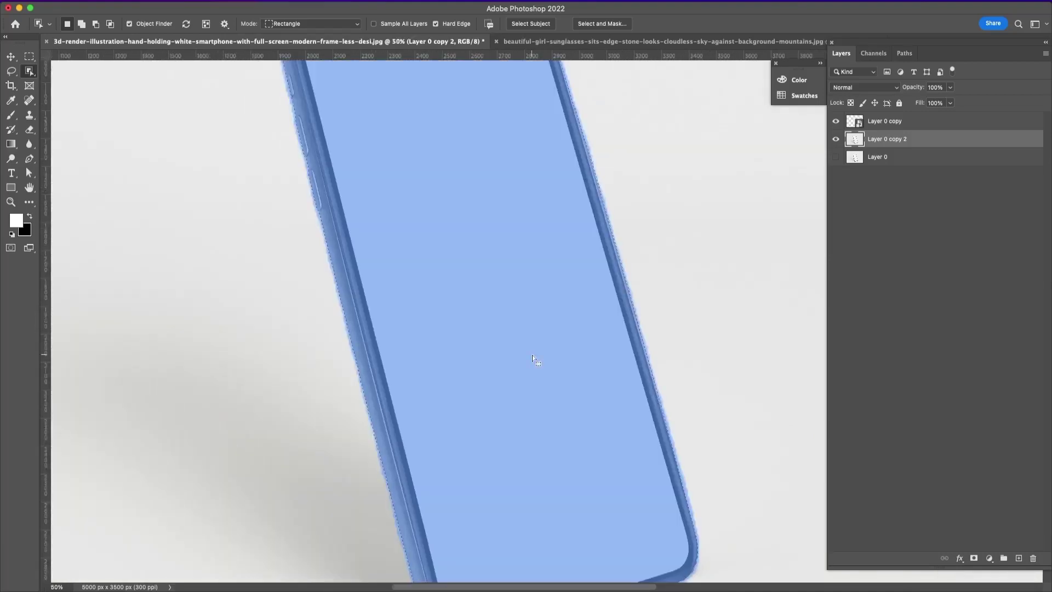
{"action": "left_click_drag", "start_coordinate": [472, 164], "coordinate": [546, 409]}
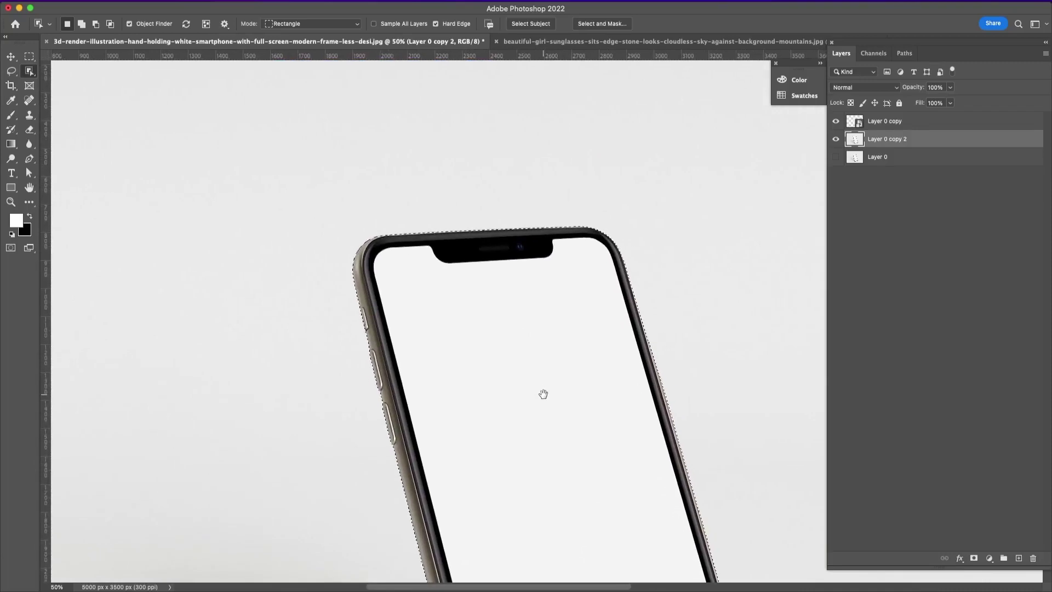
{"action": "scroll", "coordinate": [542, 382], "scroll_direction": "down", "scroll_amount": 5}
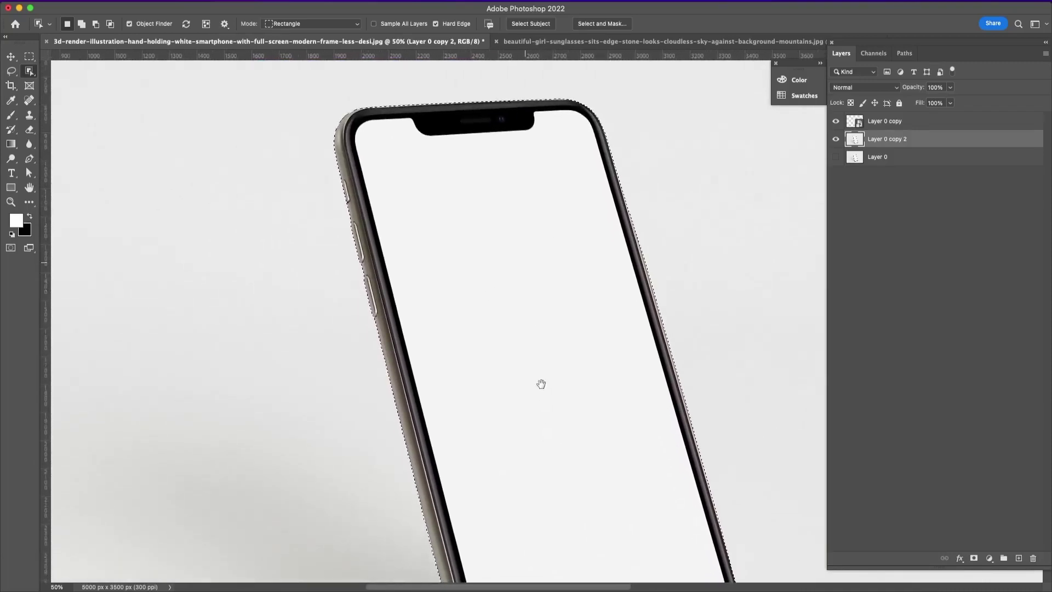
{"action": "scroll", "coordinate": [540, 381], "scroll_direction": "down", "scroll_amount": 7}
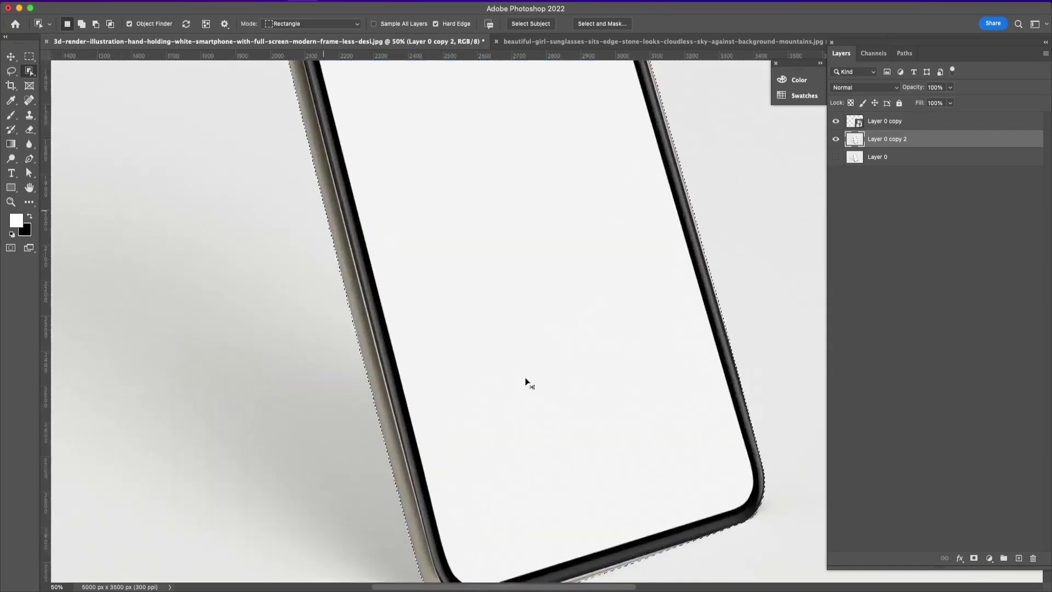
{"action": "scroll", "coordinate": [525, 377], "scroll_direction": "up", "scroll_amount": 2}
{"action": "left_click_drag", "start_coordinate": [523, 489], "coordinate": [526, 195]}
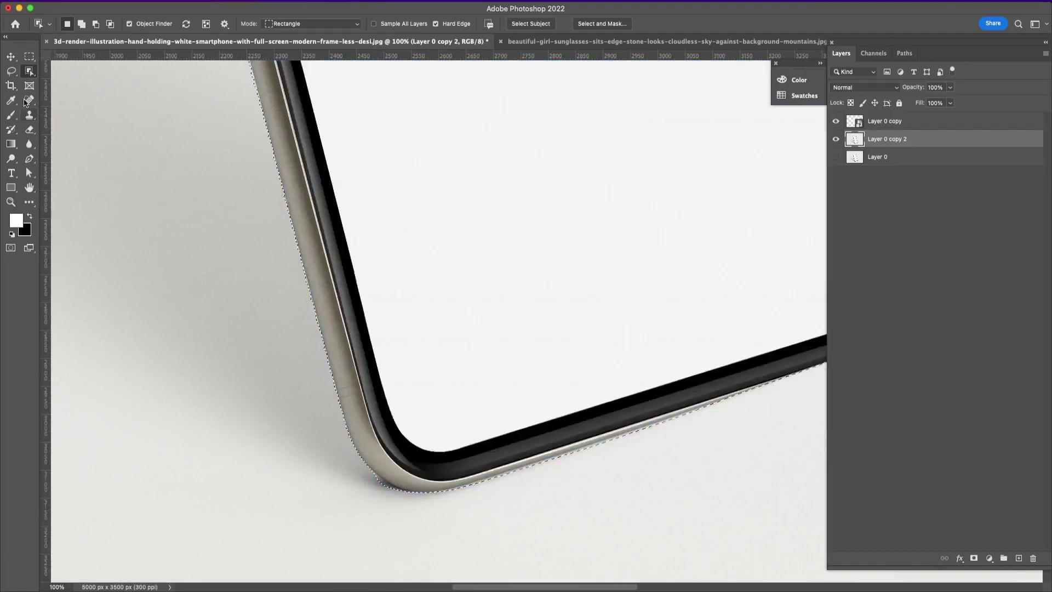
{"action": "left_click", "coordinate": [12, 72]}
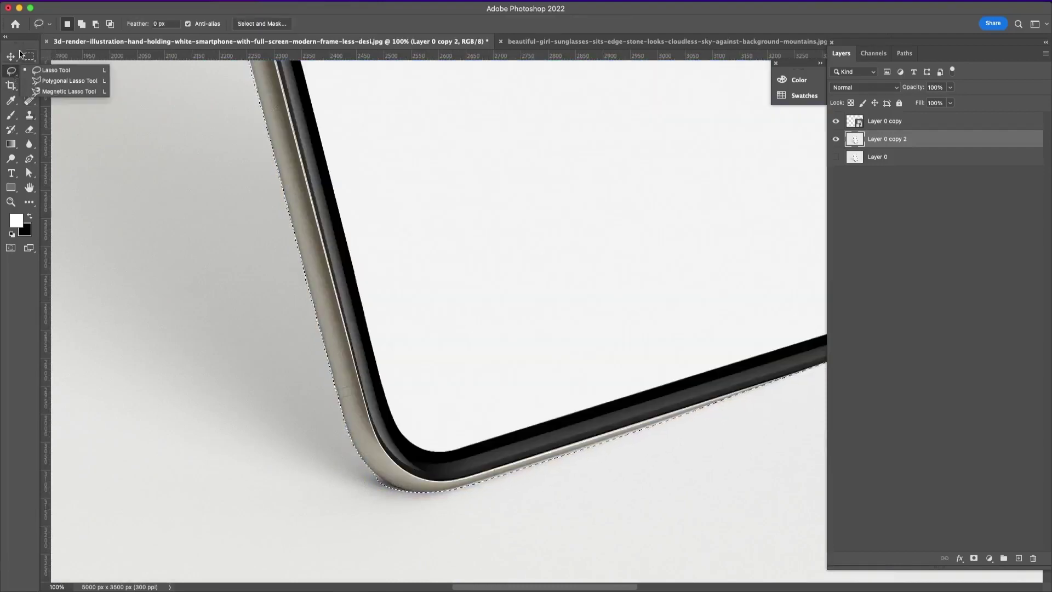
Lasso-subtract the excess at the phone's bottom corner, then mask Layer 0 copy 2 to the phone.
{"action": "left_click", "coordinate": [82, 71]}
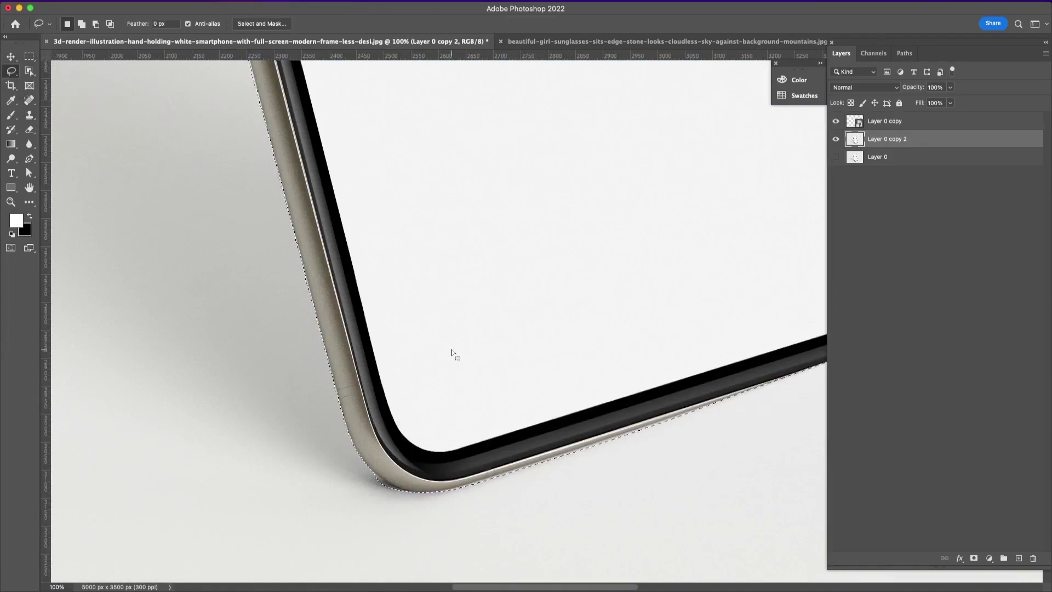
{"action": "key", "text": "alt"}
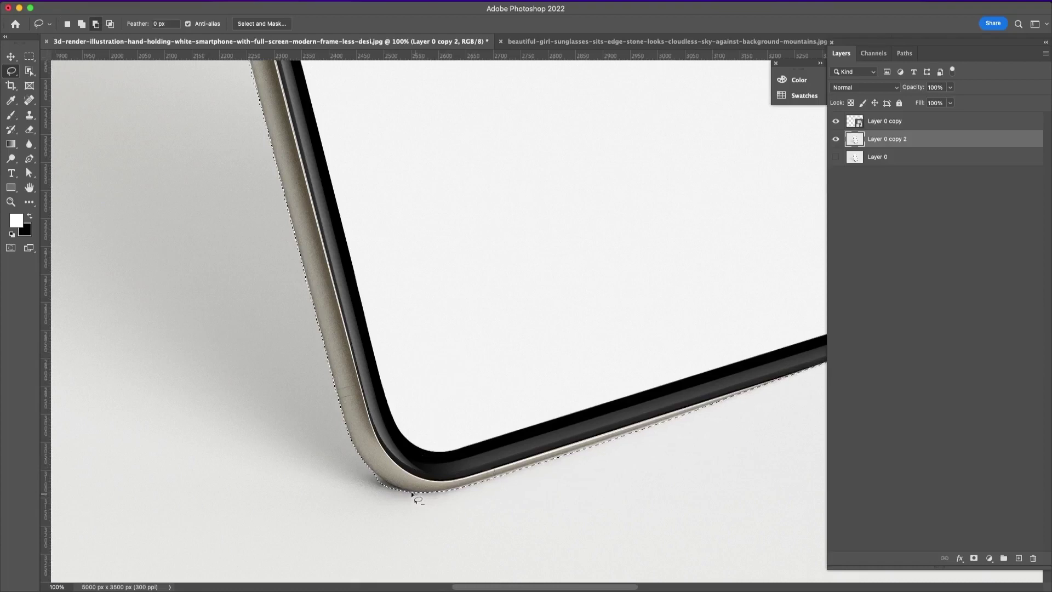
{"action": "mouse_move", "coordinate": [382, 480]}
{"action": "left_mouse_down"}
{"action": "mouse_move", "coordinate": [353, 458]}
{"action": "mouse_move", "coordinate": [363, 489]}
{"action": "left_mouse_up"}
{"action": "left_click_drag", "start_coordinate": [441, 511], "coordinate": [424, 501]}
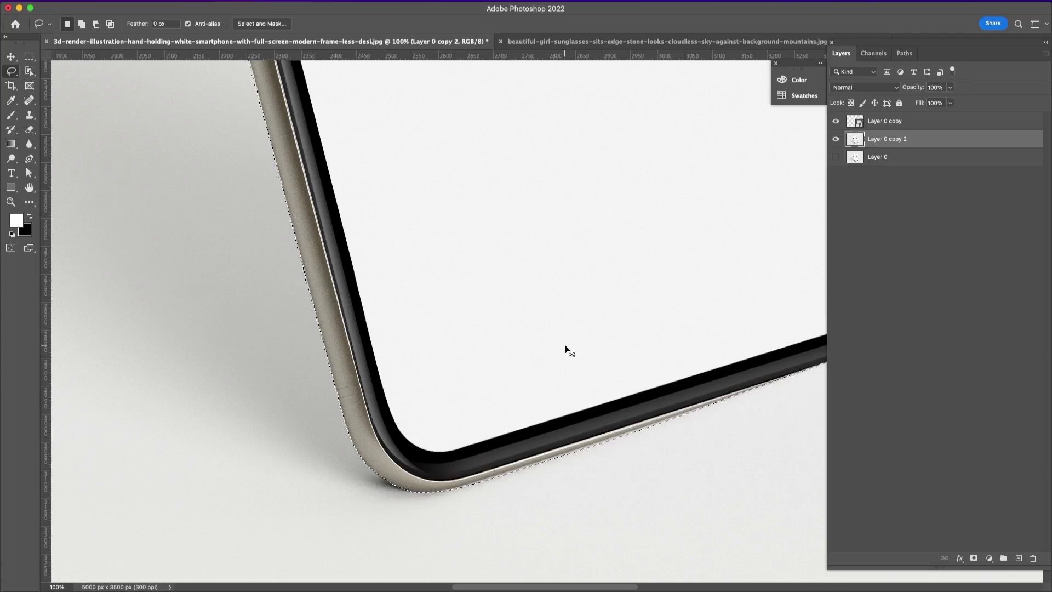
{"action": "scroll", "coordinate": [564, 344], "scroll_direction": "down", "scroll_amount": 6}
{"action": "left_click_drag", "start_coordinate": [685, 256], "coordinate": [610, 356]}
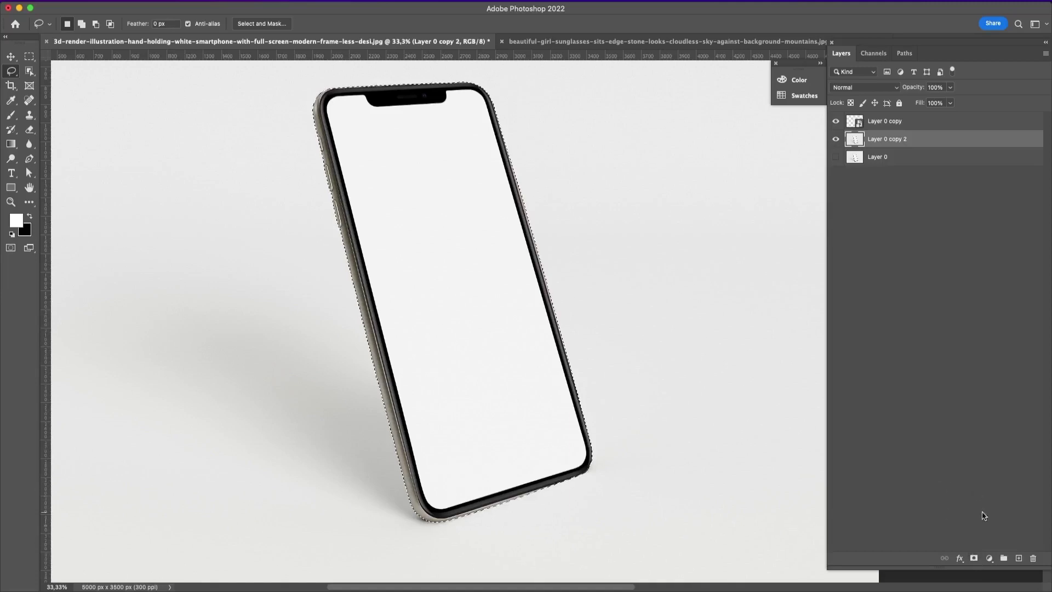
{"action": "left_click", "coordinate": [974, 559]}
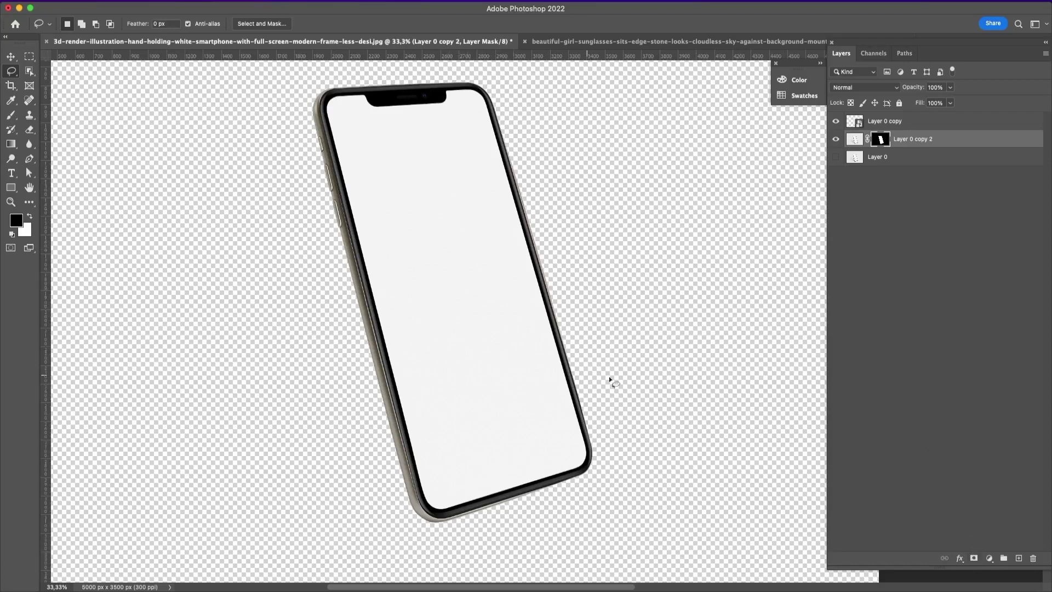
Zoom out and convert the masked Layer 0 copy 2 into a smart object.
{"action": "key", "text": "super+minus"}
{"action": "key", "text": "super+minus"}
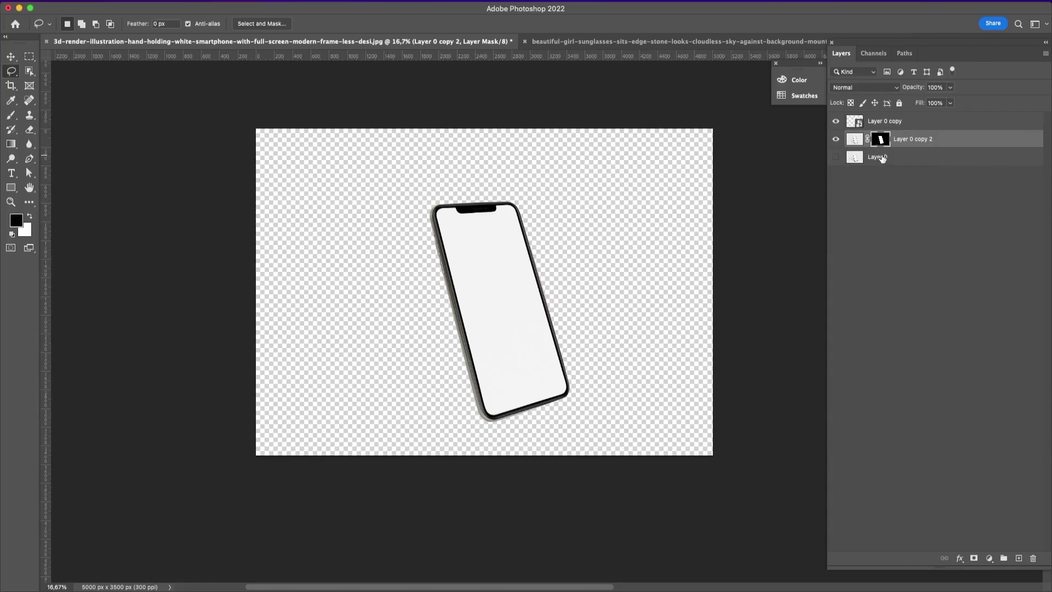
{"action": "right_click", "coordinate": [945, 144]}
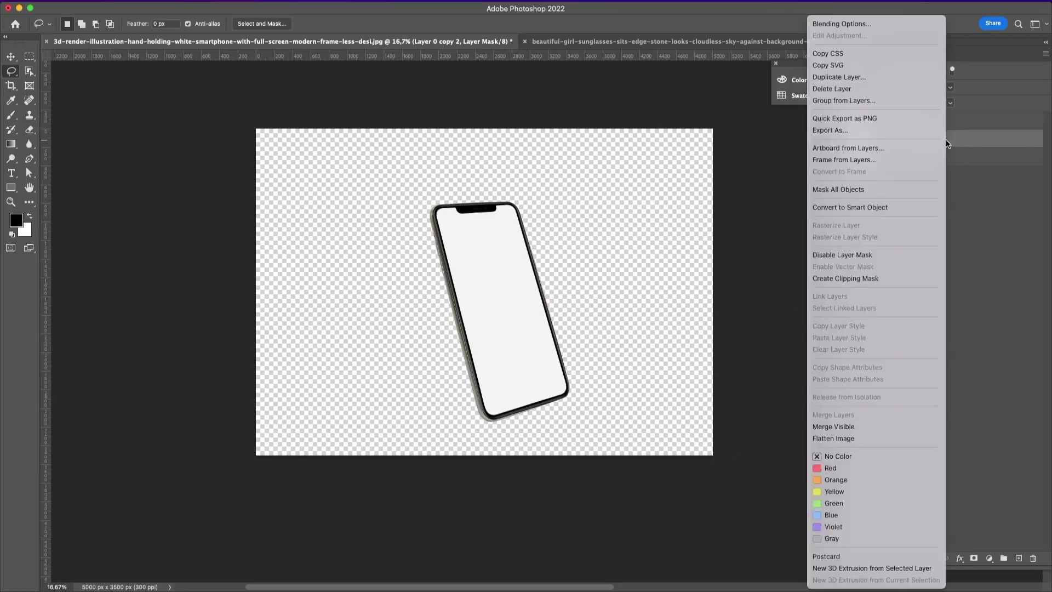
{"action": "left_click", "coordinate": [898, 208]}
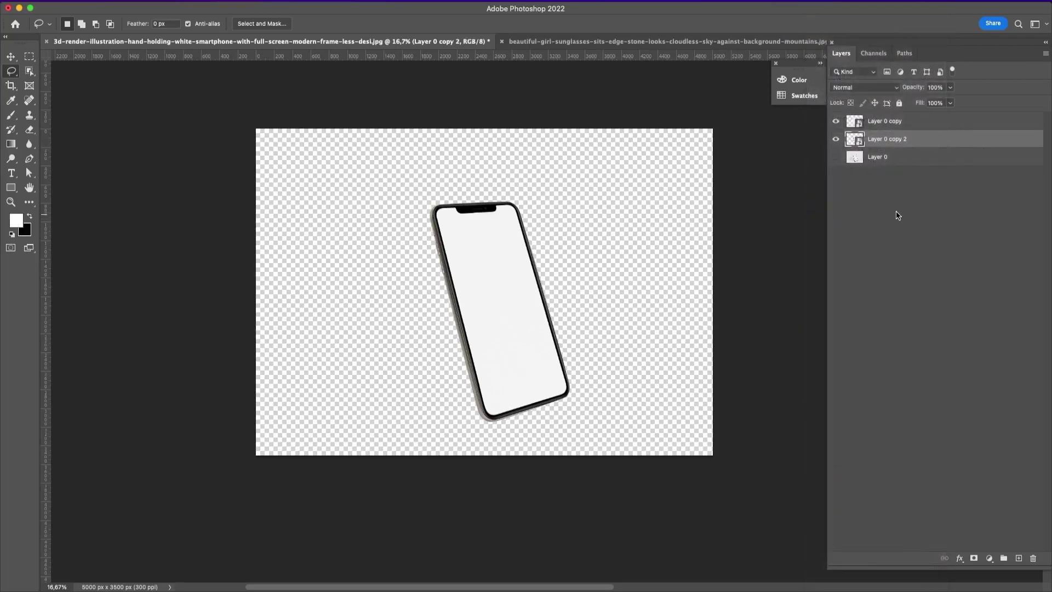
Toggle visibility of Layer 0, Layer 0 copy and Layer 0 copy 2 to compare cut-out and background.
{"action": "left_click", "coordinate": [836, 157]}
{"action": "left_click", "coordinate": [836, 142]}
{"action": "left_click", "coordinate": [835, 121]}
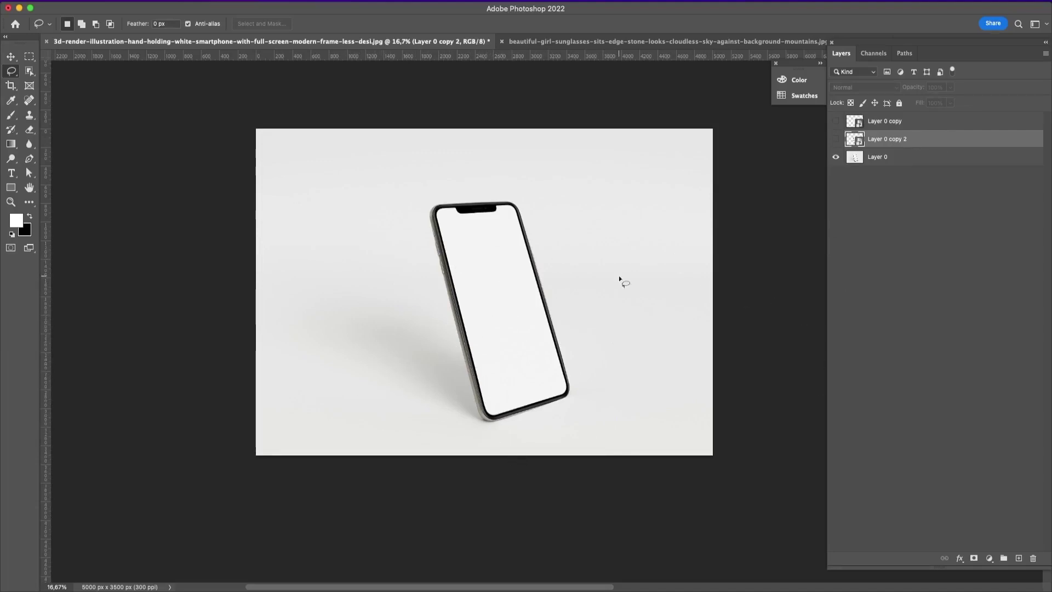
{"action": "left_click", "coordinate": [835, 158]}
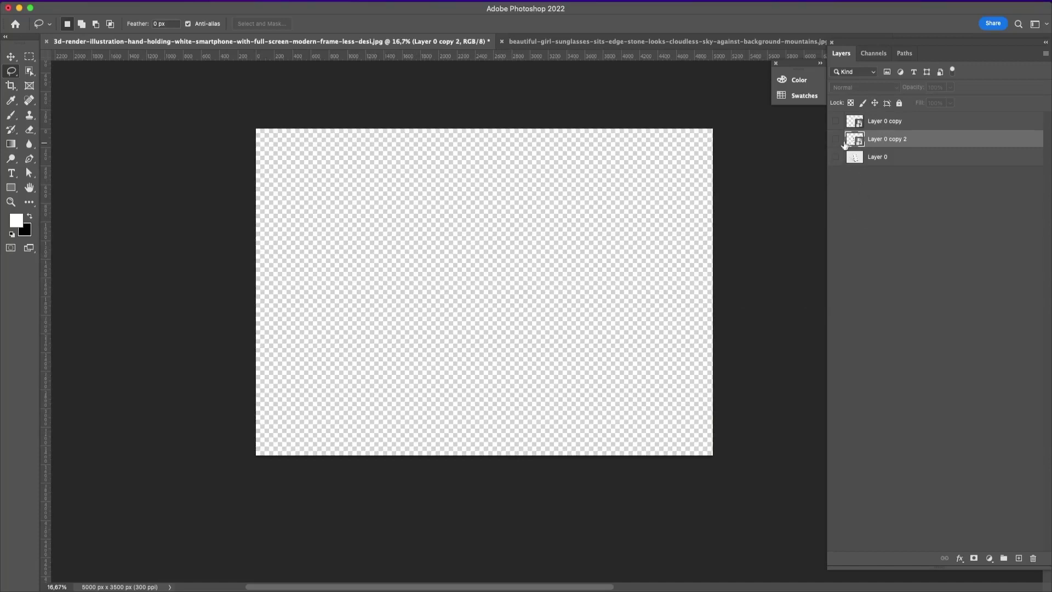
{"action": "left_click", "coordinate": [835, 139]}
{"action": "left_click", "coordinate": [836, 123]}
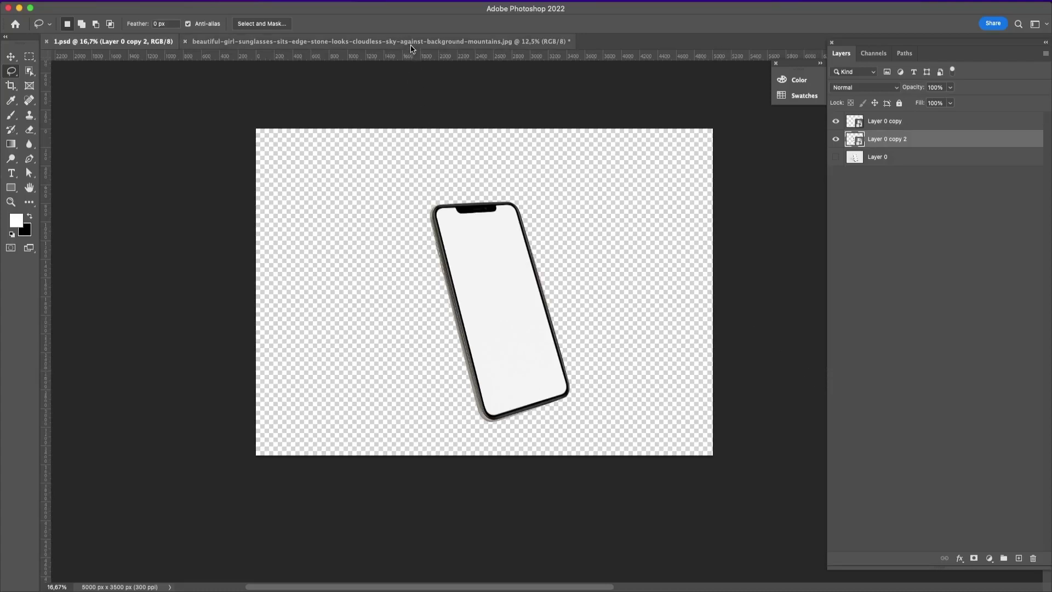
Bring up the girl-on-the-rock photo with Layer 1 active and the Move tool selected.
{"action": "left_click", "coordinate": [430, 44]}
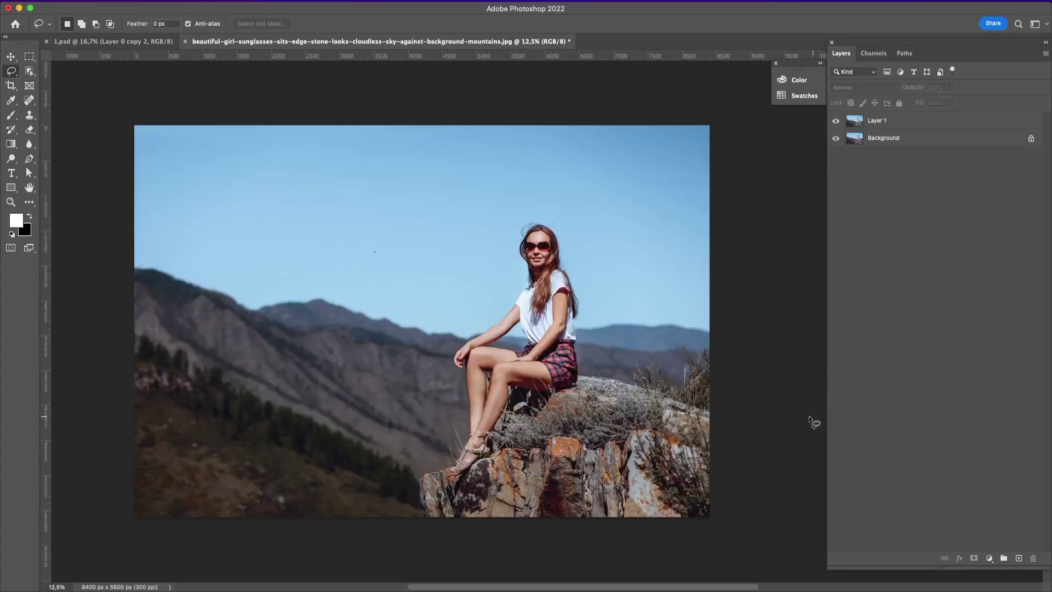
{"action": "left_click", "coordinate": [884, 123]}
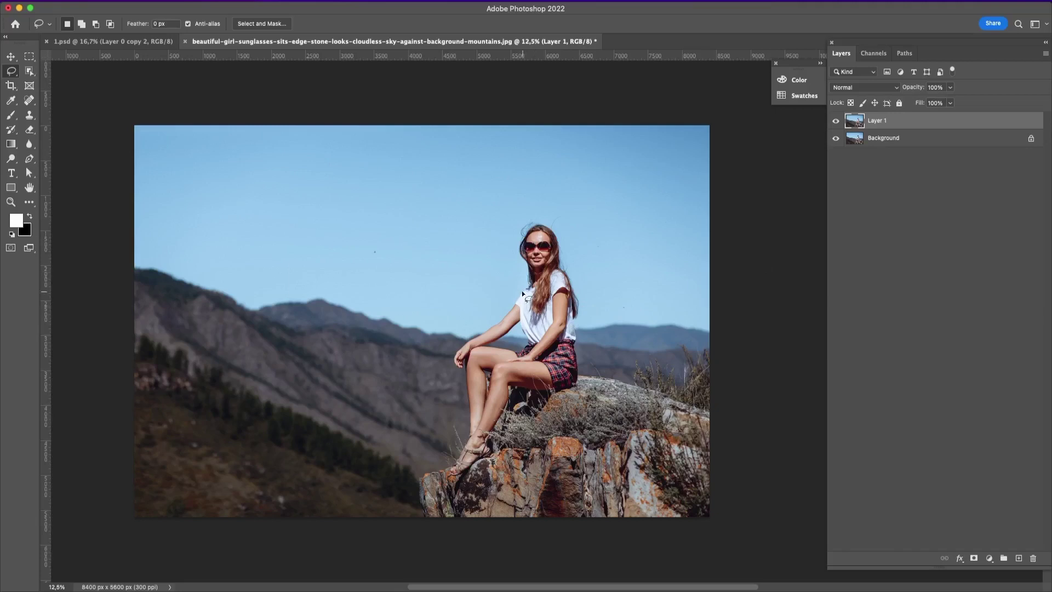
{"action": "left_click", "coordinate": [109, 41]}
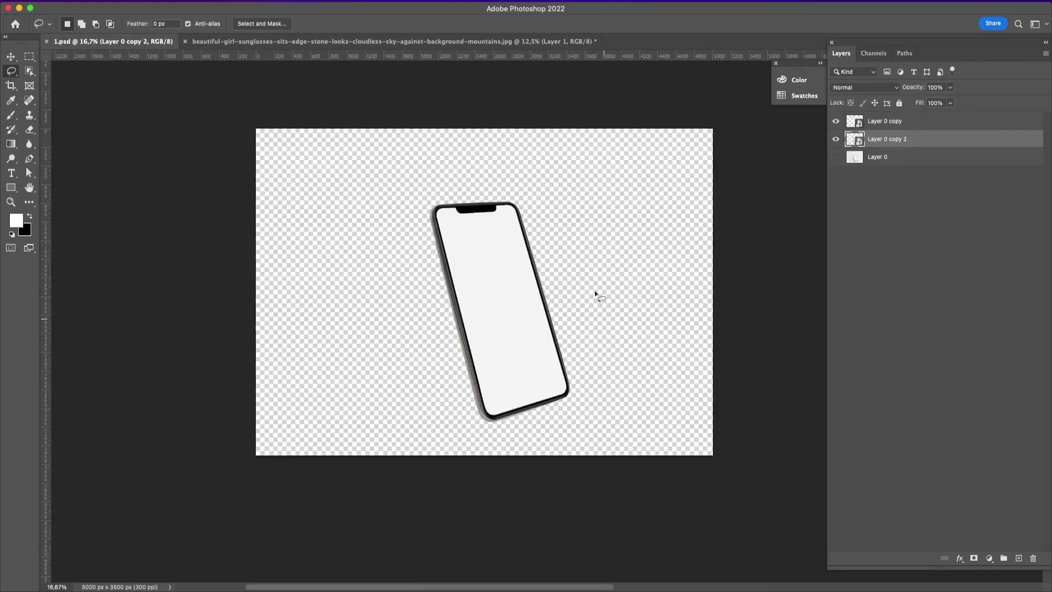
{"action": "left_click", "coordinate": [419, 41]}
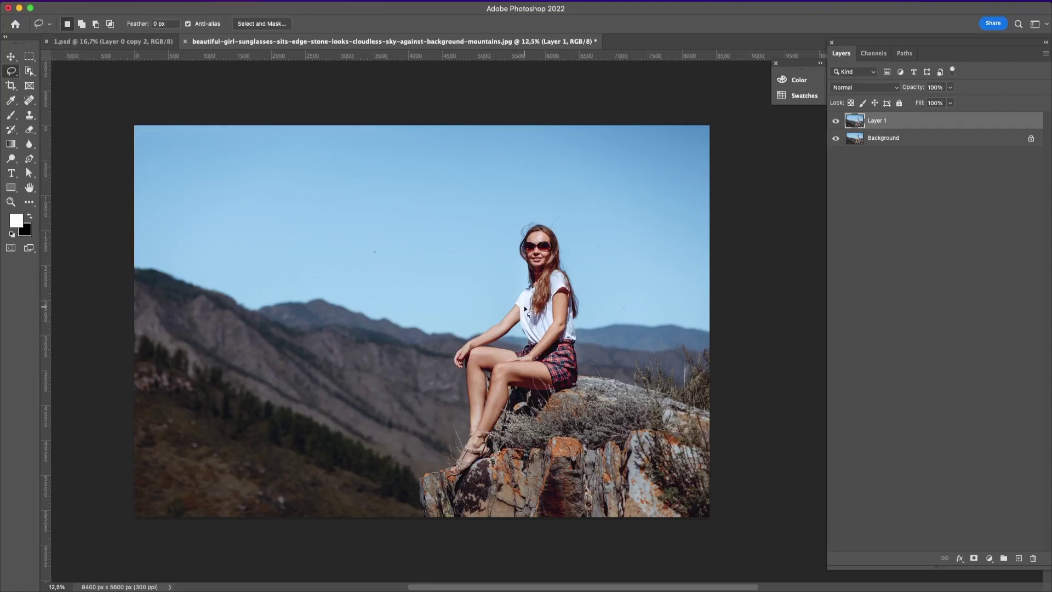
{"action": "left_click", "coordinate": [10, 56]}
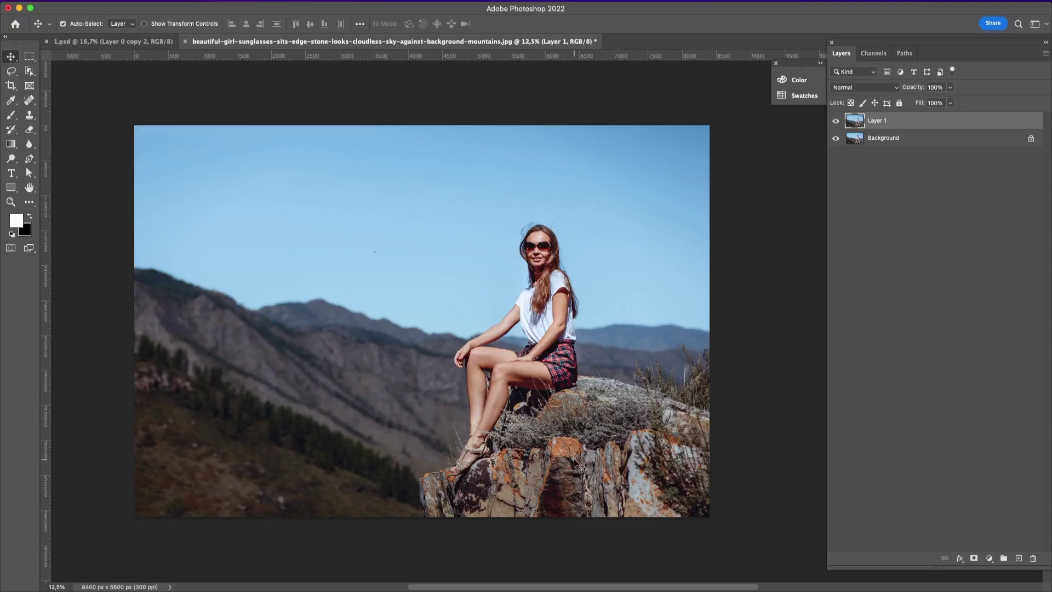
Pan and zoom around the girl photo to inspect her face and sunglasses.
{"action": "scroll", "coordinate": [588, 333], "scroll_direction": "up", "scroll_amount": 5}
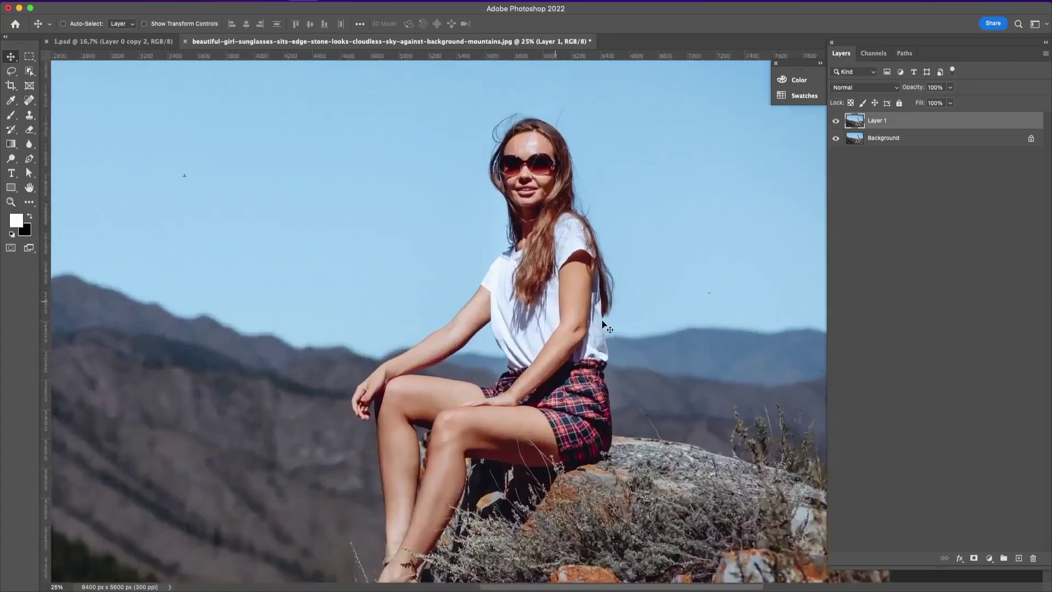
{"action": "scroll", "coordinate": [599, 335], "scroll_direction": "down", "scroll_amount": 5}
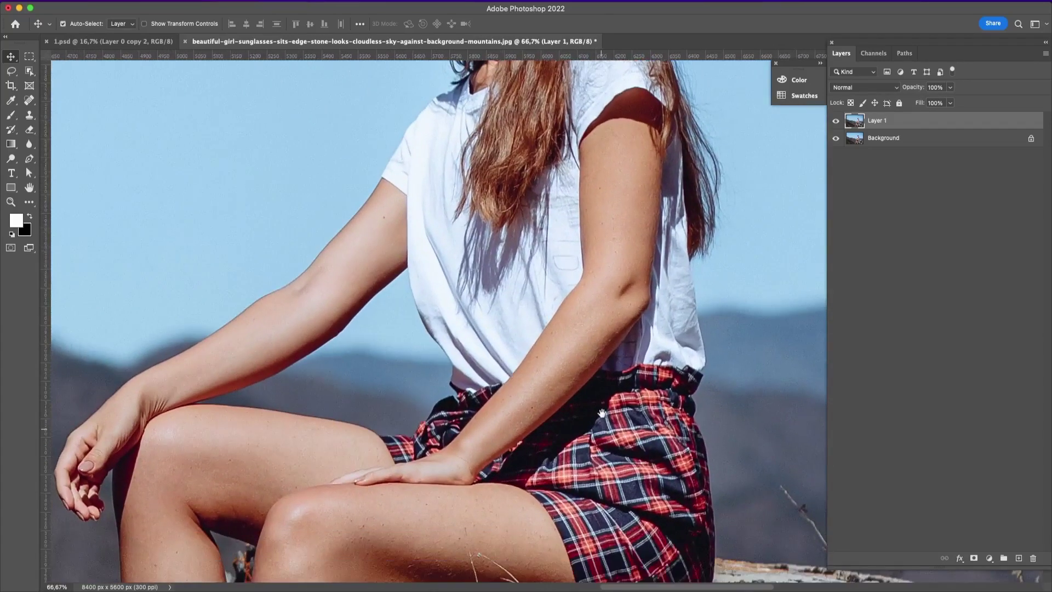
{"action": "scroll", "coordinate": [450, 469], "scroll_direction": "up", "scroll_amount": 1}
{"action": "scroll", "coordinate": [450, 469], "scroll_direction": "down", "scroll_amount": 5}
{"action": "scroll", "coordinate": [450, 469], "scroll_direction": "left", "scroll_amount": 2}
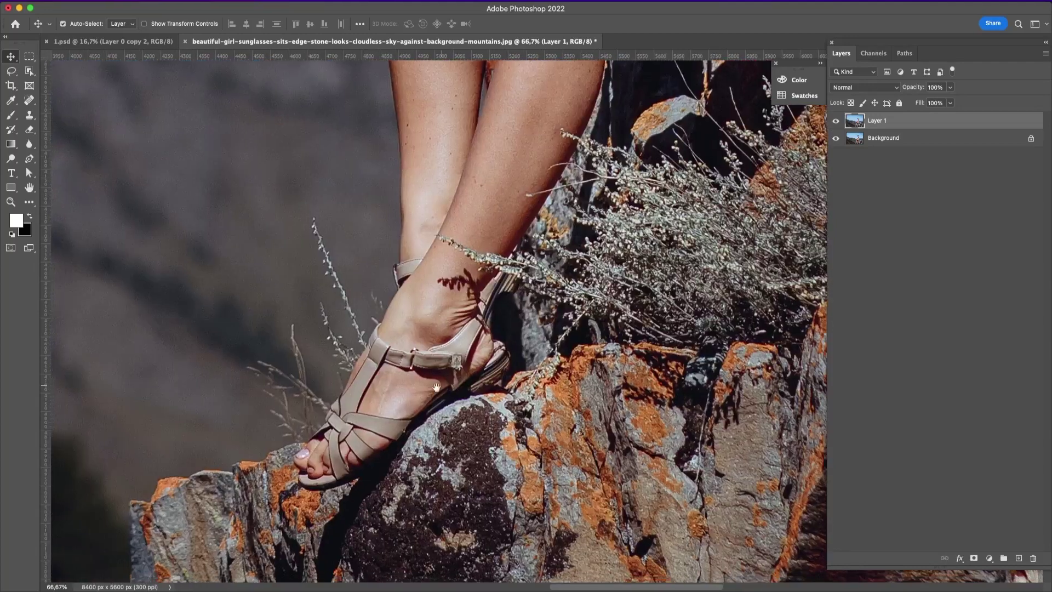
{"action": "scroll", "coordinate": [543, 412], "scroll_direction": "up", "scroll_amount": 10}
{"action": "scroll", "coordinate": [520, 449], "scroll_direction": "right", "scroll_amount": 3}
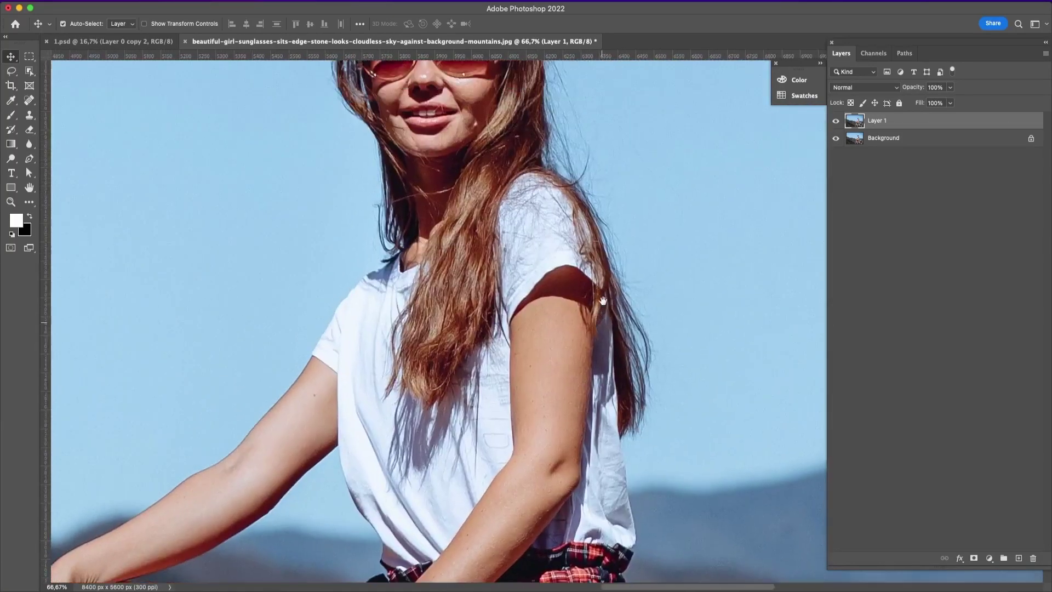
{"action": "left_click_drag", "start_coordinate": [603, 300], "coordinate": [634, 459]}
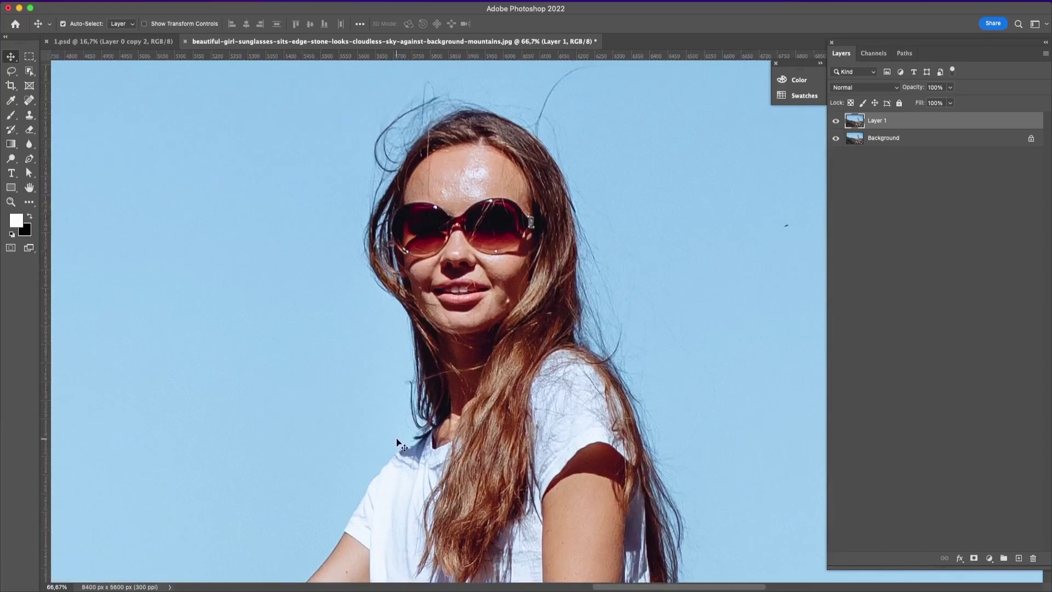
{"action": "key", "text": "super+minus"}
{"action": "key", "text": "super+minus"}
{"action": "key", "text": "super+minus"}
{"action": "key", "text": "super+minus"}
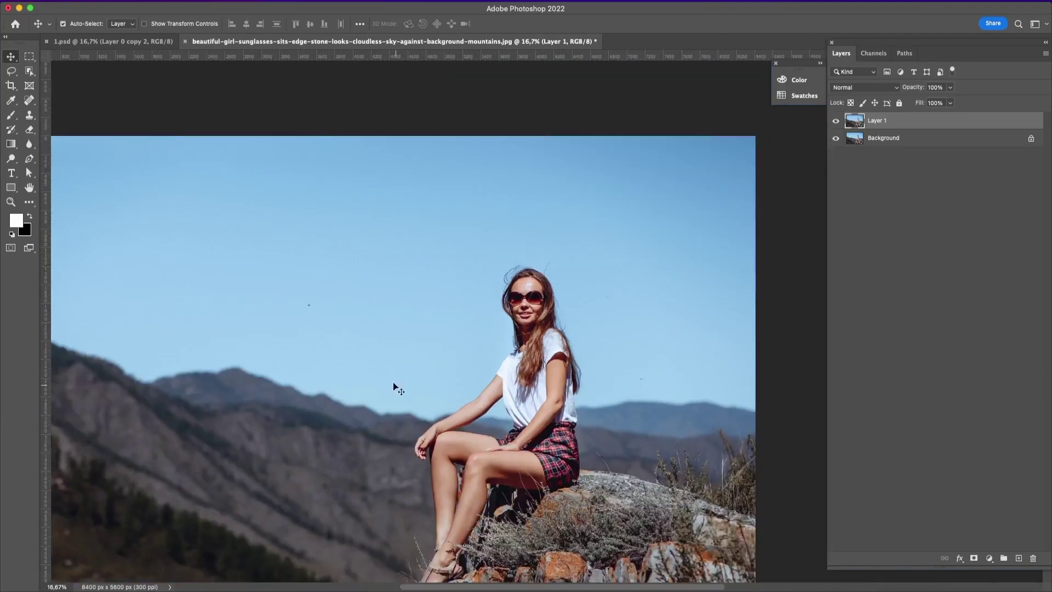
Drag the girl photo's Layer 1 onto the 1.psd canvas, between the two phone layers.
{"action": "left_click_drag", "start_coordinate": [330, 307], "coordinate": [673, 405]}
{"action": "left_click_drag", "start_coordinate": [463, 418], "coordinate": [146, 42]}
{"action": "left_click_drag", "start_coordinate": [455, 234], "coordinate": [520, 285]}
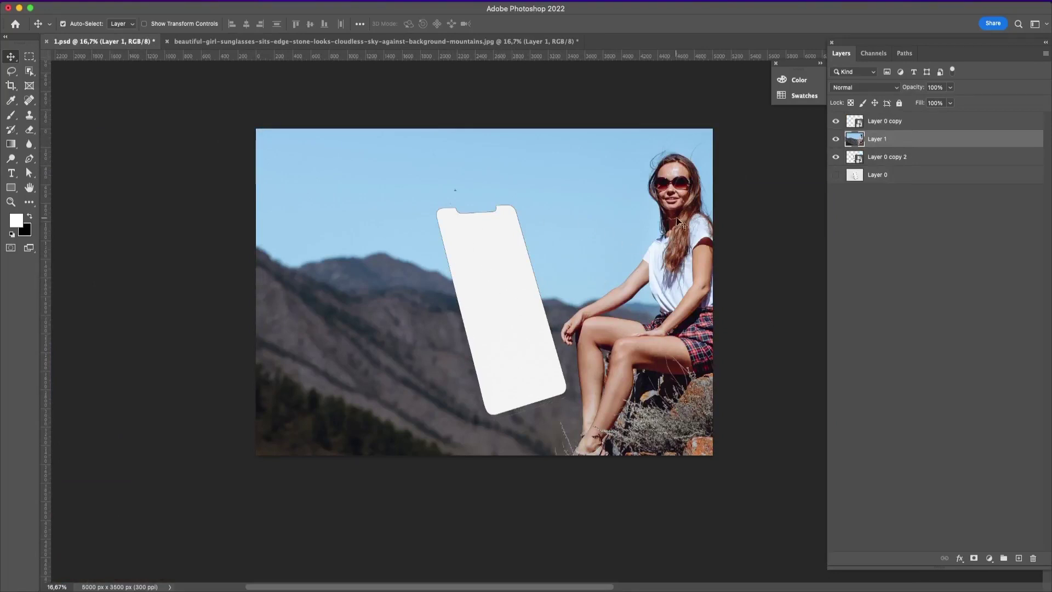
Set Layer 1 to 50% opacity, move it to the top, and place the girl inside the phone.
{"action": "left_click_drag", "start_coordinate": [684, 335], "coordinate": [522, 362]}
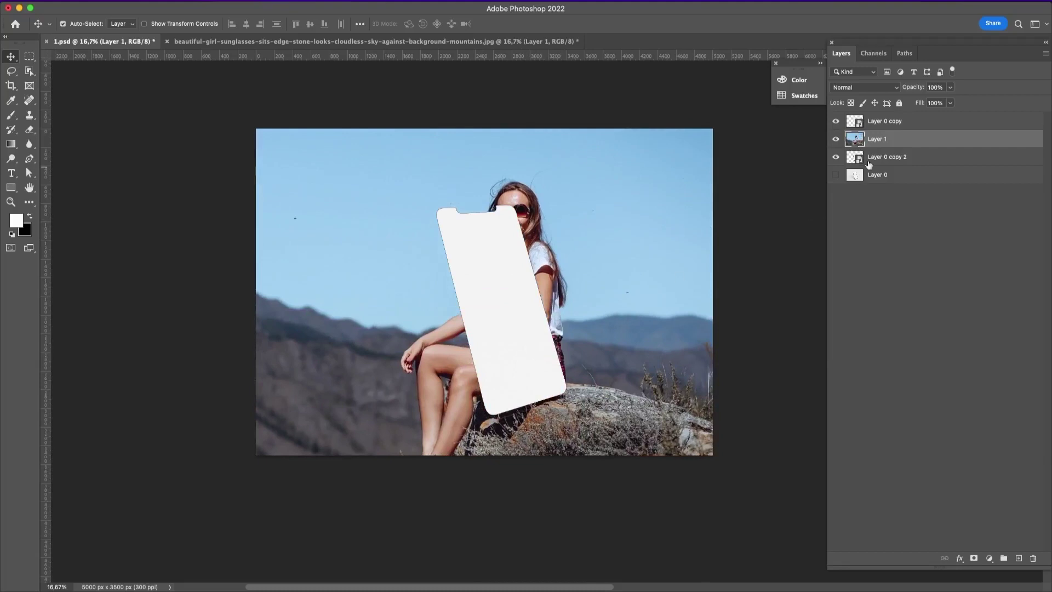
{"action": "mouse_move", "coordinate": [925, 95]}
{"action": "left_mouse_down"}
{"action": "mouse_move", "coordinate": [870, 94]}
{"action": "mouse_move", "coordinate": [934, 89]}
{"action": "left_mouse_up"}
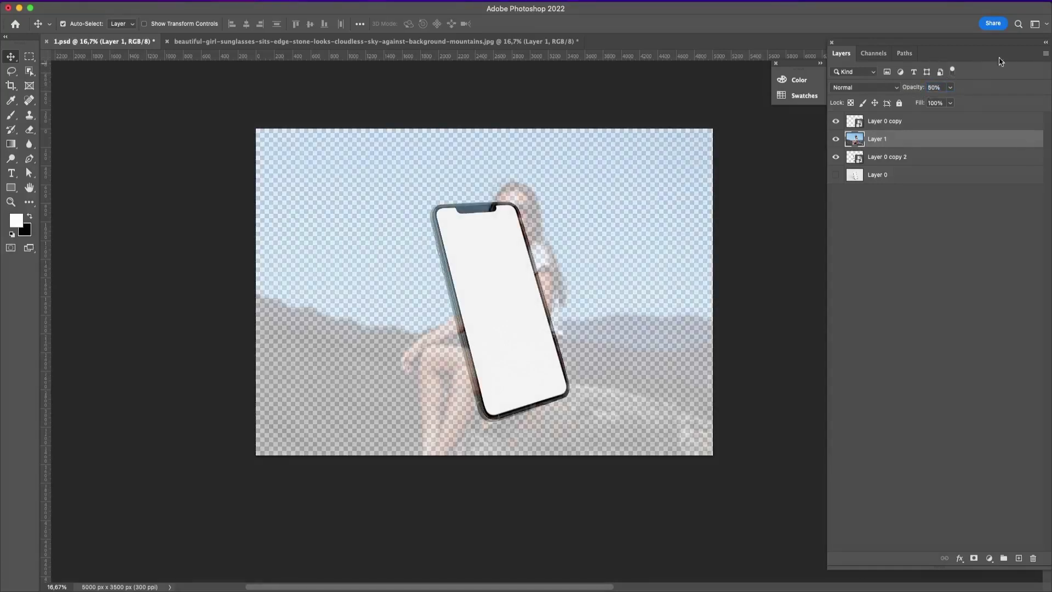
{"action": "left_click_drag", "start_coordinate": [898, 141], "coordinate": [908, 112]}
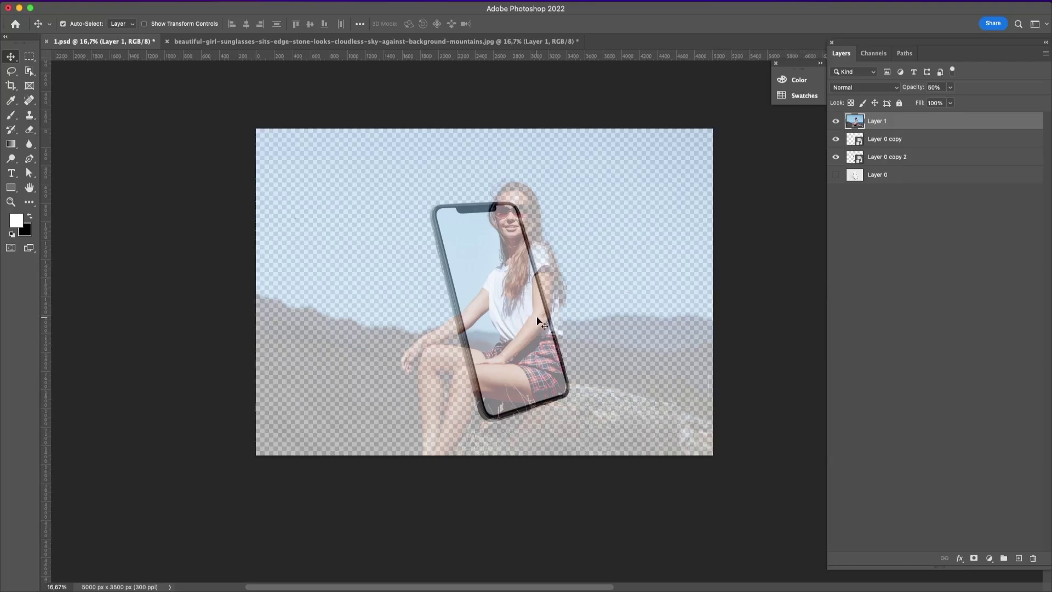
{"action": "mouse_move", "coordinate": [537, 354]}
{"action": "left_mouse_down"}
{"action": "mouse_move", "coordinate": [519, 368]}
{"action": "mouse_move", "coordinate": [518, 387]}
{"action": "mouse_move", "coordinate": [518, 357]}
{"action": "left_mouse_up"}
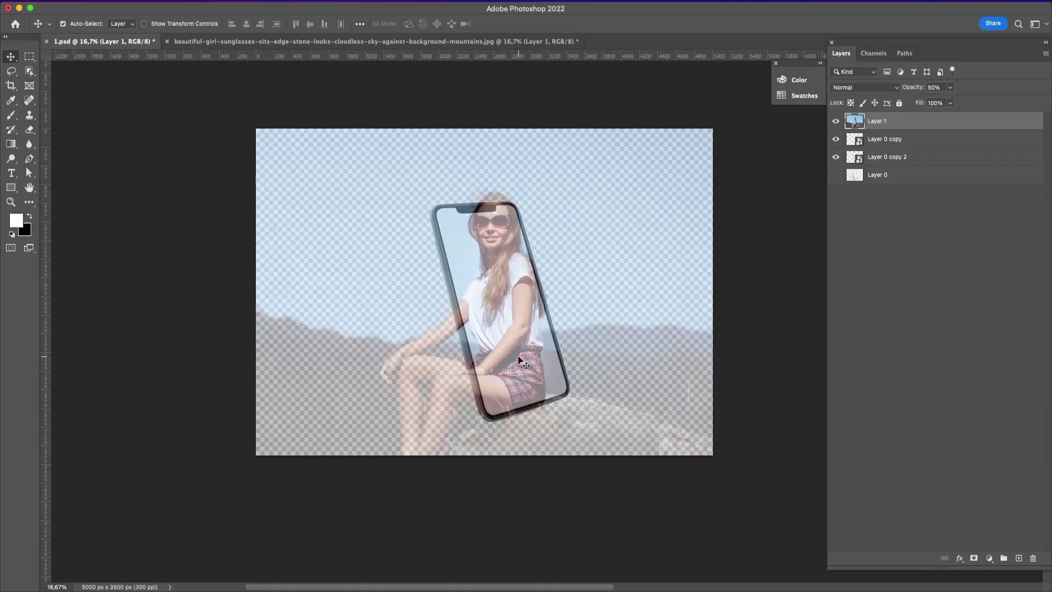
{"action": "key", "text": "super"}
{"action": "key", "text": "super+t"}
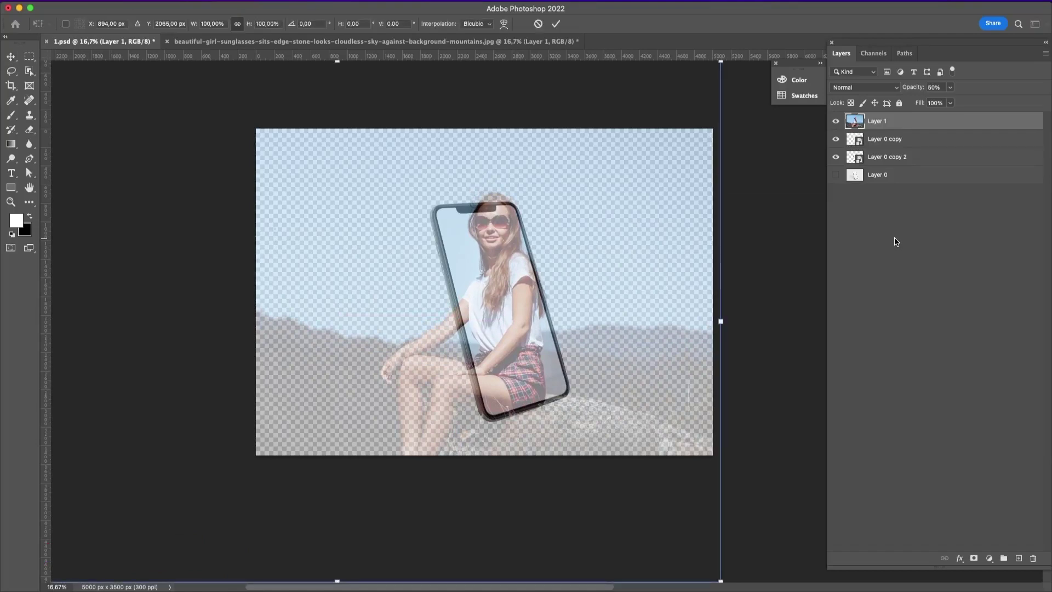
Scale the girl photo down to about 39% and move it behind the phone.
{"action": "key", "text": "super+minus"}
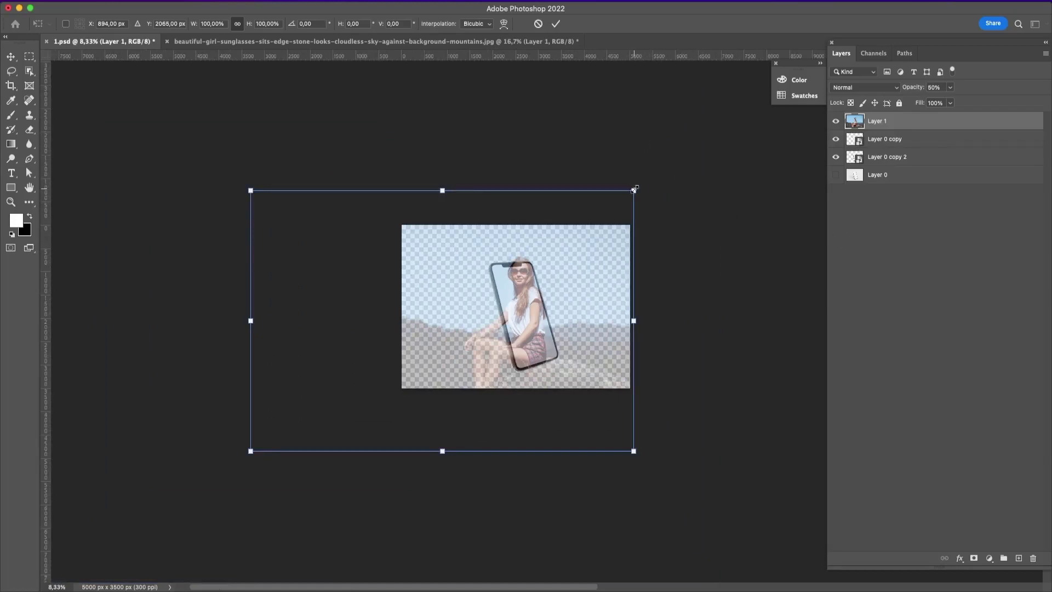
{"action": "left_click_drag", "start_coordinate": [633, 190], "coordinate": [546, 274]}
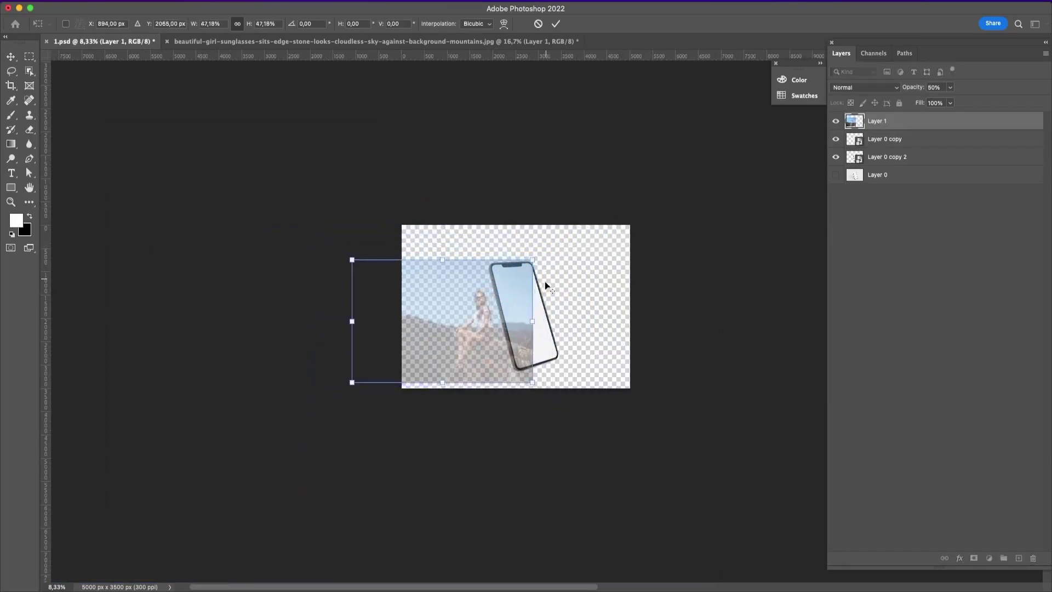
{"action": "left_click_drag", "start_coordinate": [506, 330], "coordinate": [558, 343]}
{"action": "left_click_drag", "start_coordinate": [402, 395], "coordinate": [421, 375]}
{"action": "key", "text": "super+plus"}
{"action": "key", "text": "super+plus"}
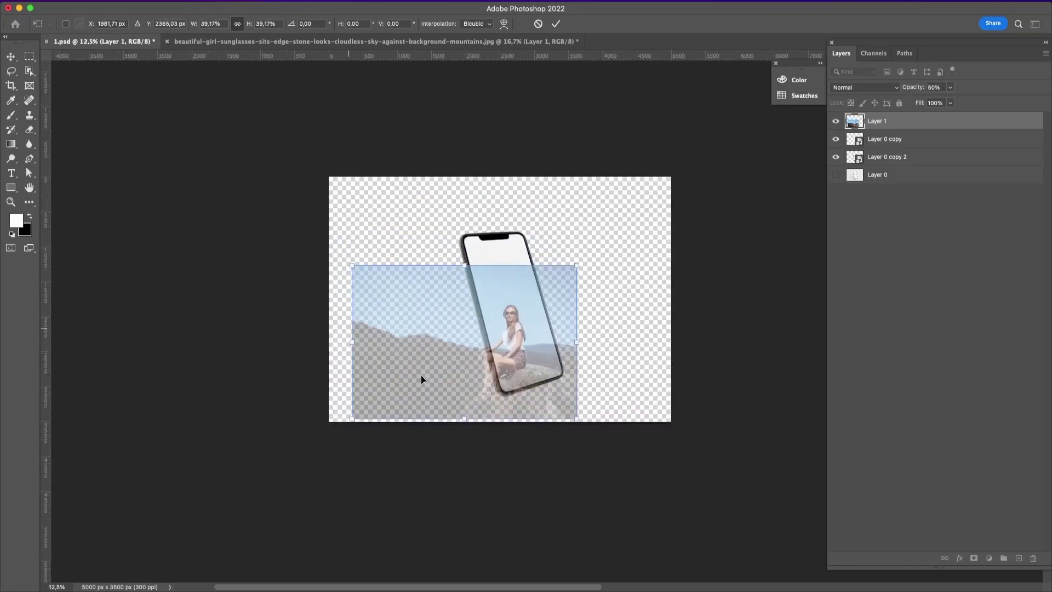
{"action": "left_click_drag", "start_coordinate": [559, 387], "coordinate": [585, 359]}
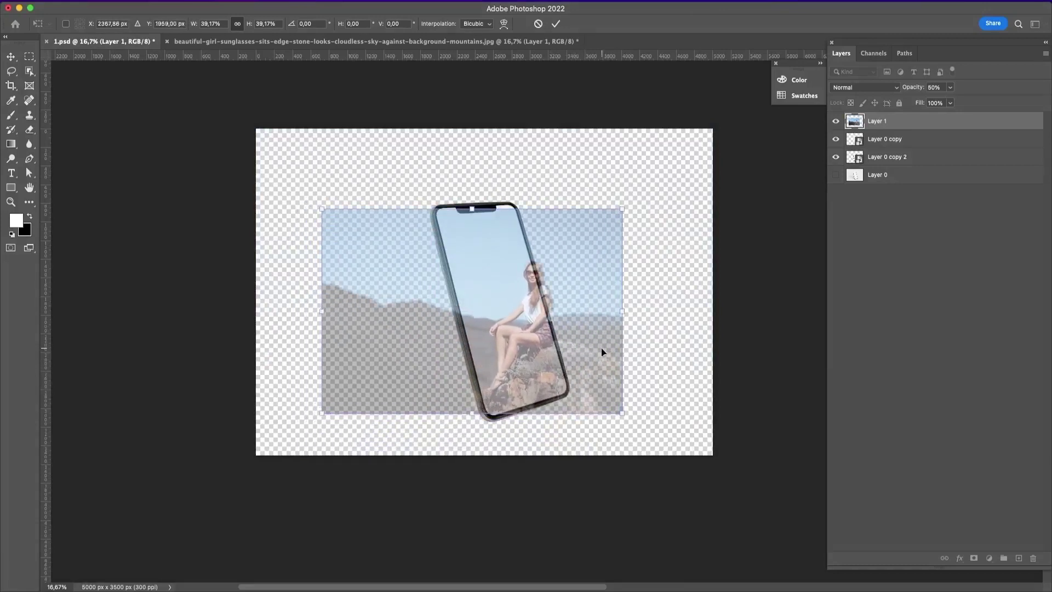
Flip the photo horizontally, enlarge it to about 52%, and nudge it into the phone screen.
{"action": "right_click", "coordinate": [568, 351]}
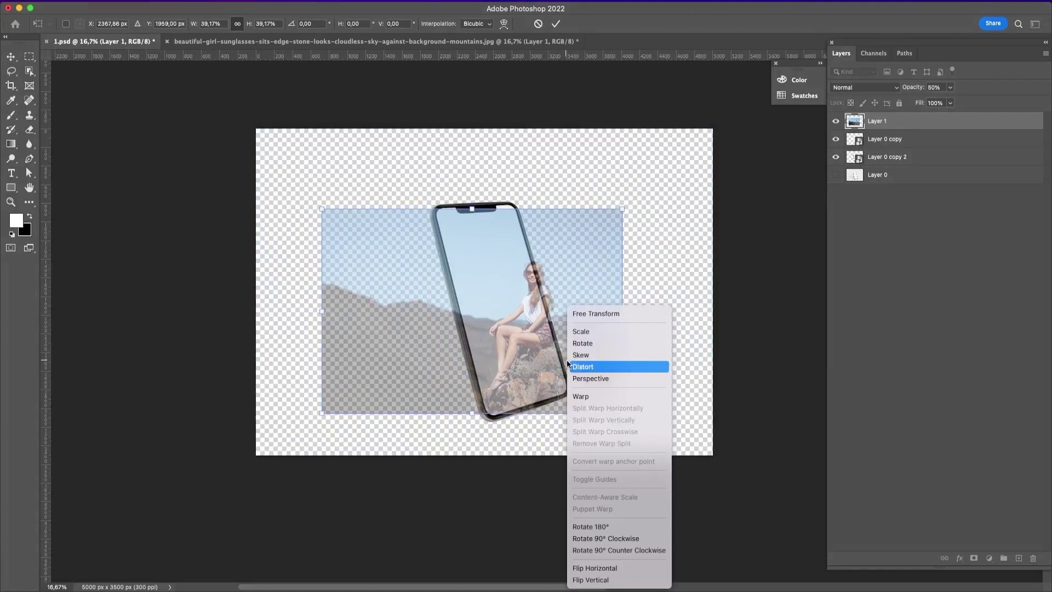
{"action": "left_click", "coordinate": [628, 572]}
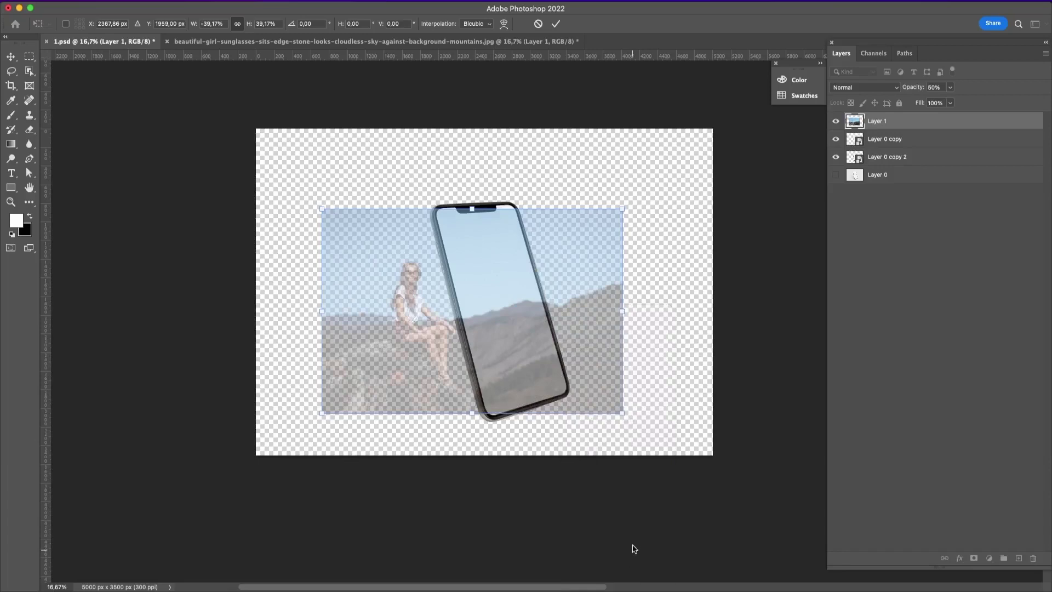
{"action": "left_click_drag", "start_coordinate": [511, 344], "coordinate": [624, 358]}
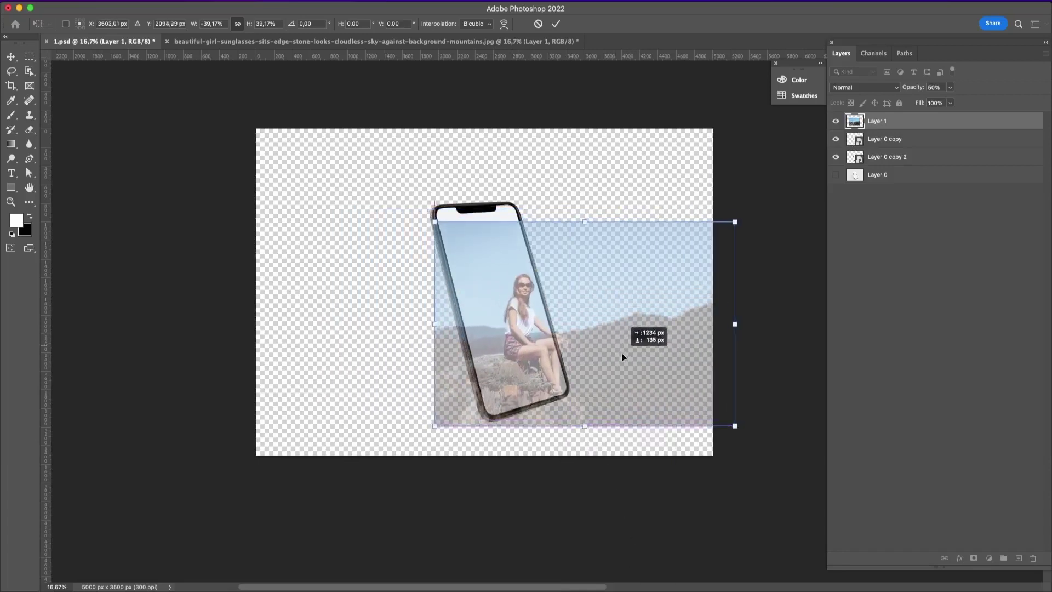
{"action": "left_click_drag", "start_coordinate": [435, 225], "coordinate": [369, 178]}
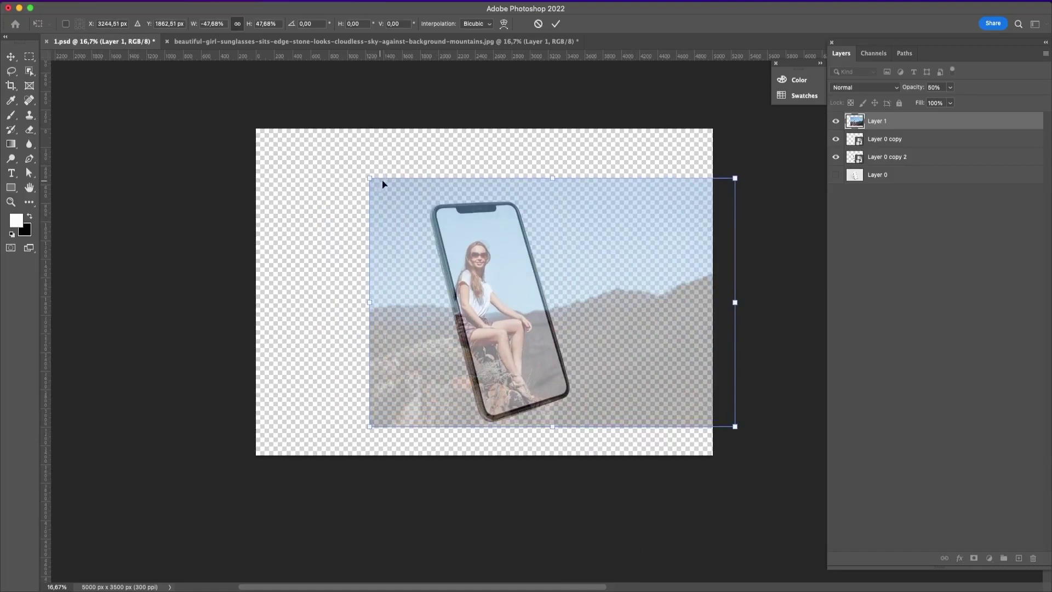
{"action": "left_click_drag", "start_coordinate": [552, 340], "coordinate": [591, 383]}
{"action": "left_click_drag", "start_coordinate": [407, 224], "coordinate": [374, 201]}
{"action": "left_click_drag", "start_coordinate": [523, 294], "coordinate": [564, 310]}
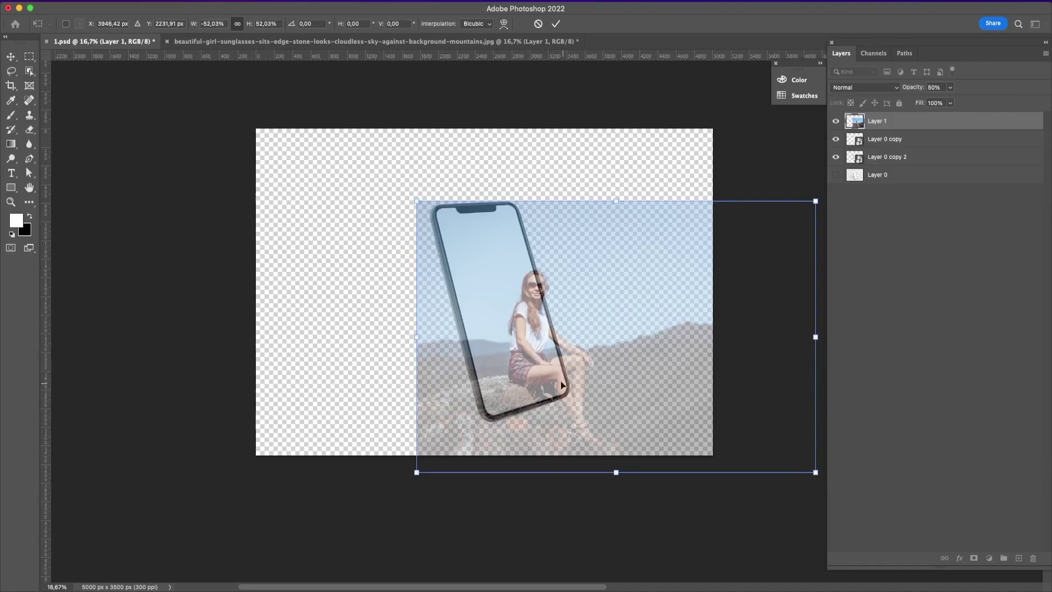
{"action": "left_click_drag", "start_coordinate": [550, 383], "coordinate": [553, 382]}
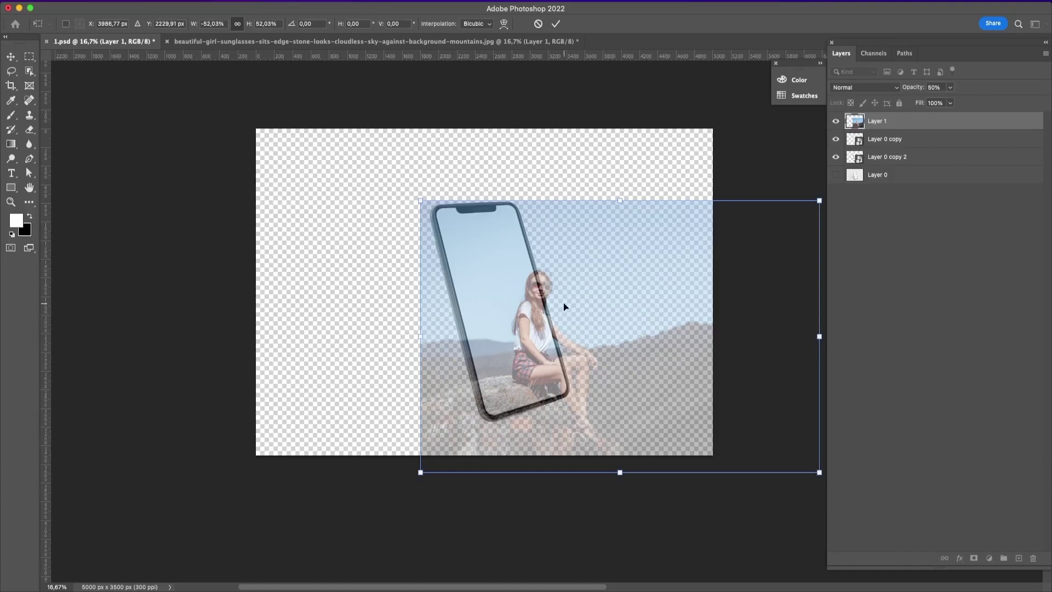
Commit the girl photo's transform and add an empty Layer 2 on top.
{"action": "scroll", "coordinate": [563, 303], "scroll_direction": "down", "scroll_amount": 1}
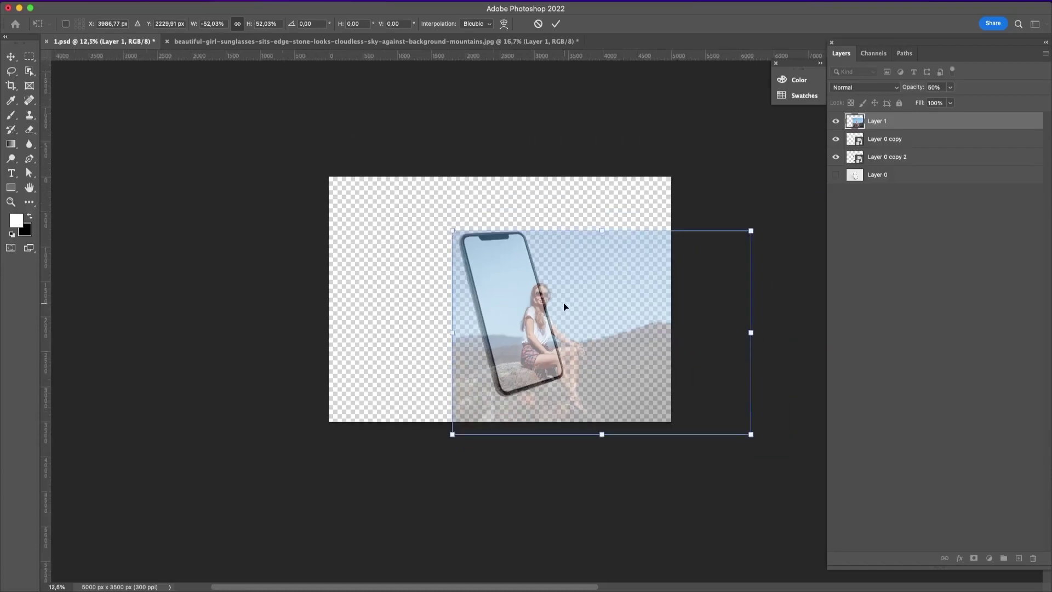
{"action": "scroll", "coordinate": [563, 304], "scroll_direction": "up", "scroll_amount": 2}
{"action": "scroll", "coordinate": [564, 306], "scroll_direction": "up", "scroll_amount": 1}
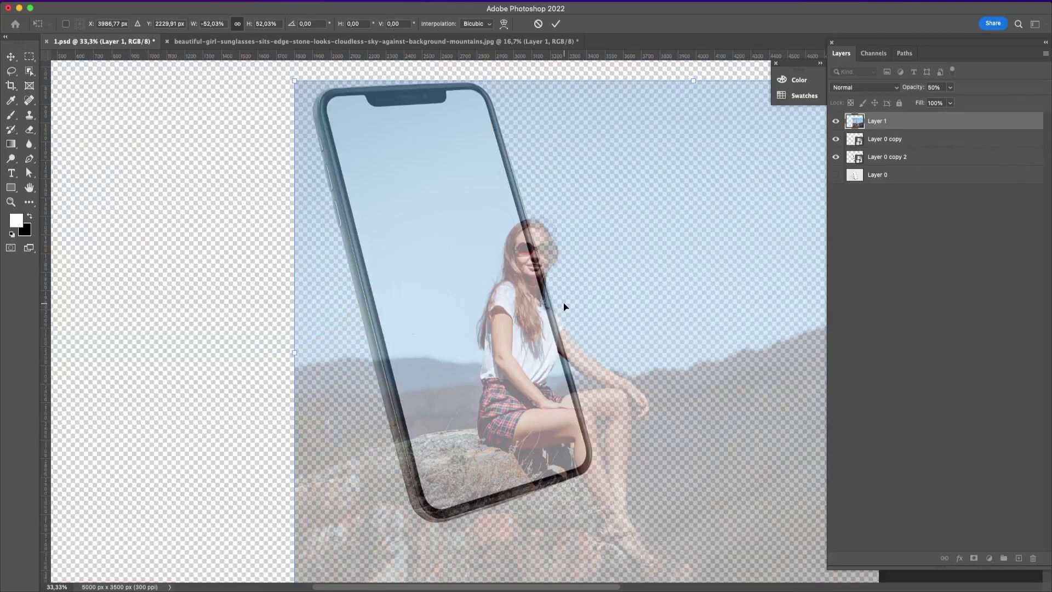
{"action": "left_click_drag", "start_coordinate": [668, 390], "coordinate": [557, 326]}
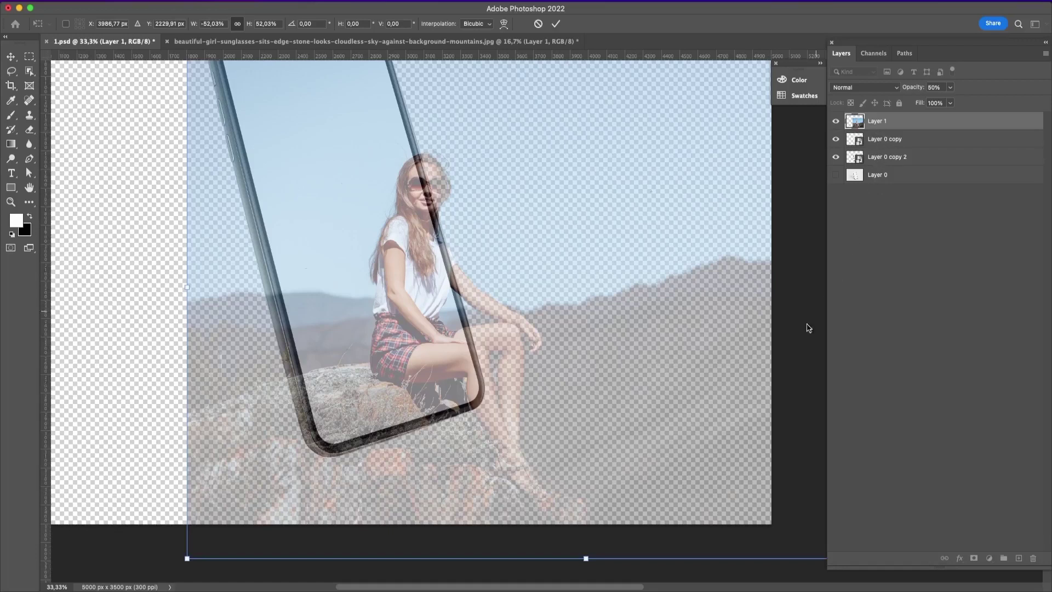
{"action": "left_click", "coordinate": [556, 23]}
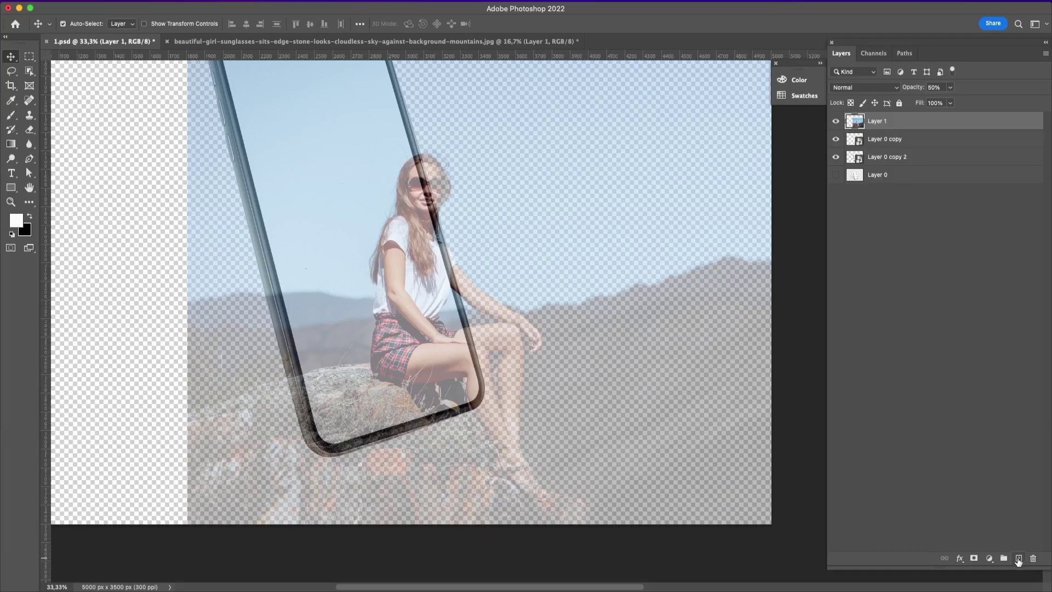
{"action": "left_click", "coordinate": [1017, 559]}
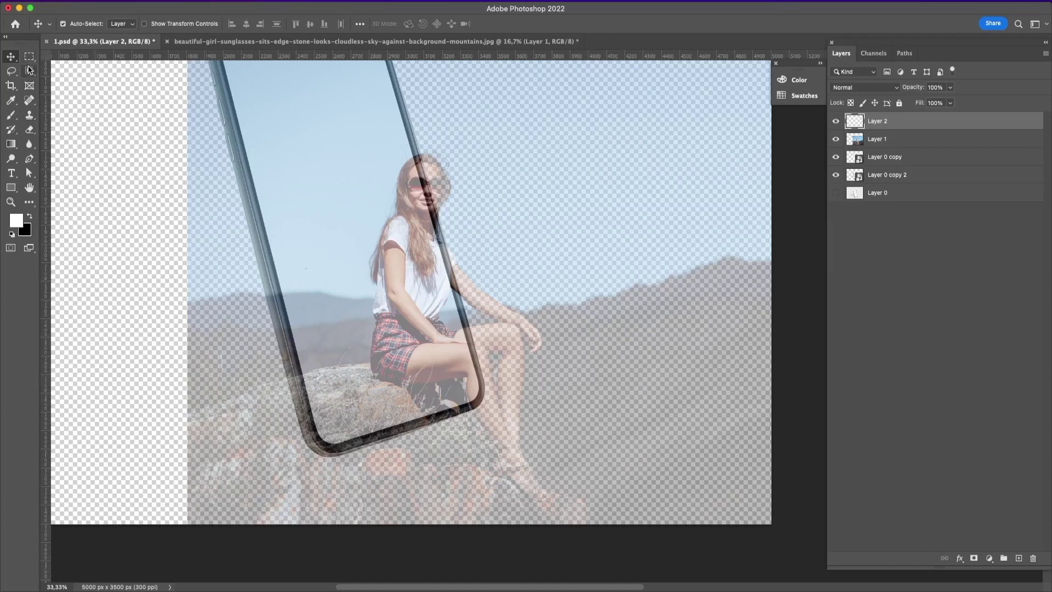
Paint white 20 px brush strokes tracing the girl's outline on Layer 2.
{"action": "key", "text": "b"}
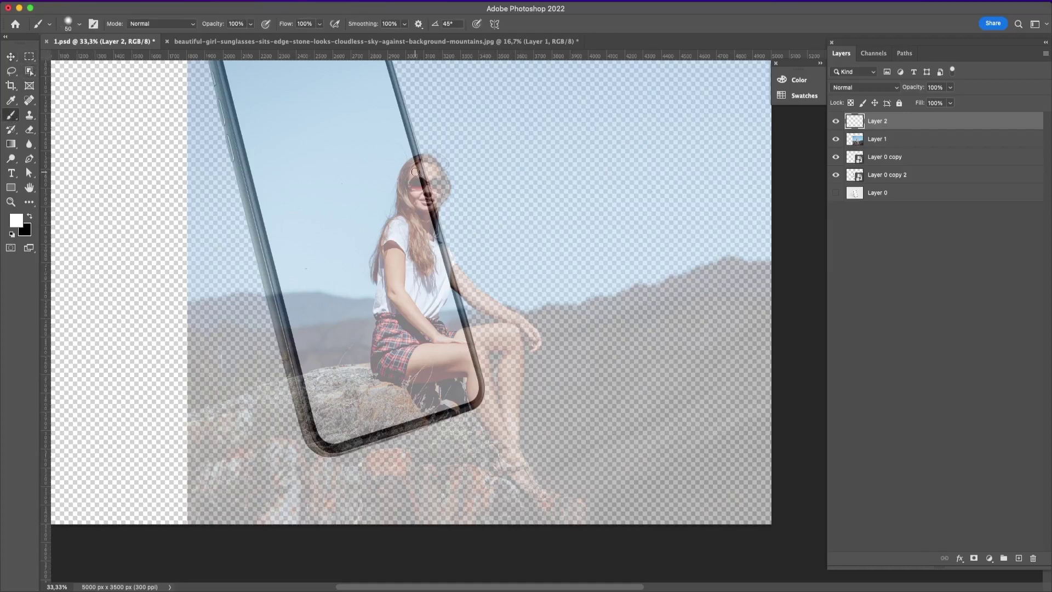
{"action": "key", "text": "bracketleft"}
{"action": "key", "text": "bracketleft"}
{"action": "key", "text": "bracketleft"}
{"action": "key", "text": "bracketright"}
{"action": "key", "text": "bracketright"}
{"action": "key", "text": "bracketright"}
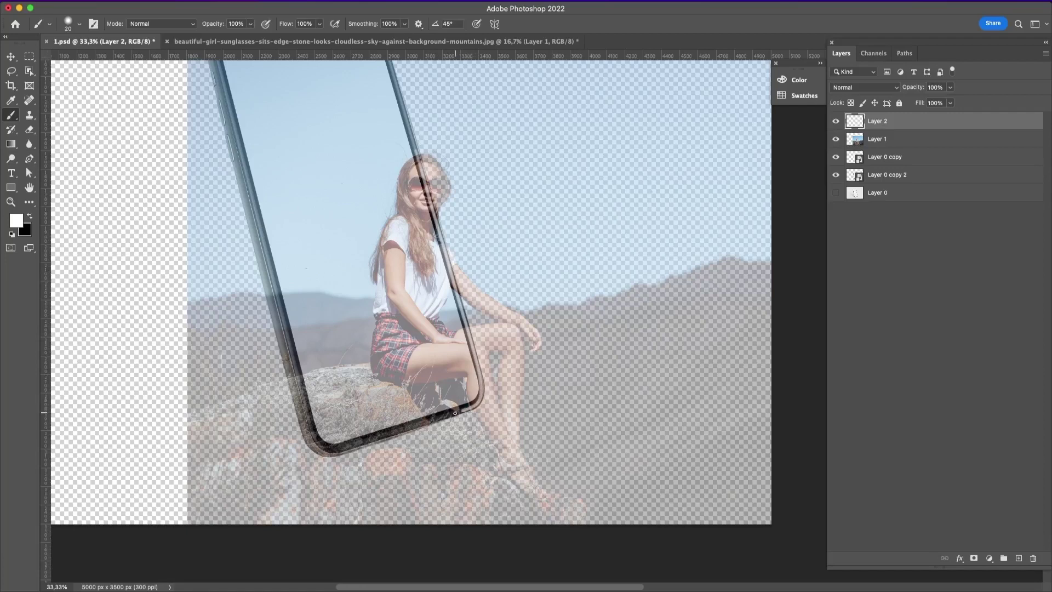
{"action": "left_click_drag", "start_coordinate": [457, 425], "coordinate": [497, 516]}
{"action": "mouse_move", "coordinate": [579, 515]}
{"action": "left_mouse_down"}
{"action": "mouse_move", "coordinate": [567, 446]}
{"action": "mouse_move", "coordinate": [569, 312]}
{"action": "mouse_move", "coordinate": [492, 226]}
{"action": "mouse_move", "coordinate": [469, 153]}
{"action": "mouse_move", "coordinate": [430, 134]}
{"action": "left_mouse_up"}
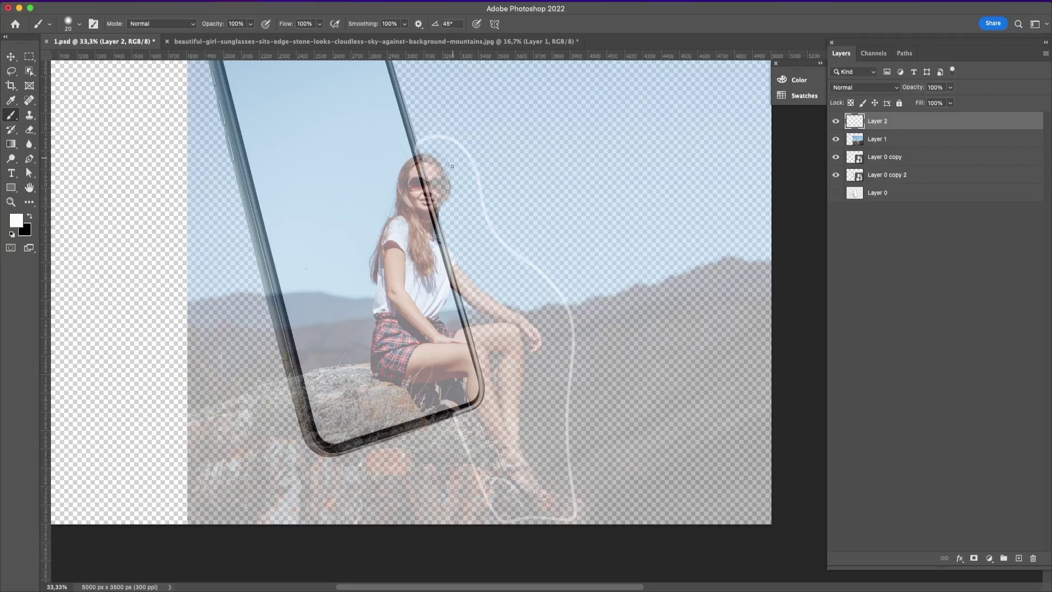
{"action": "left_click", "coordinate": [881, 142]}
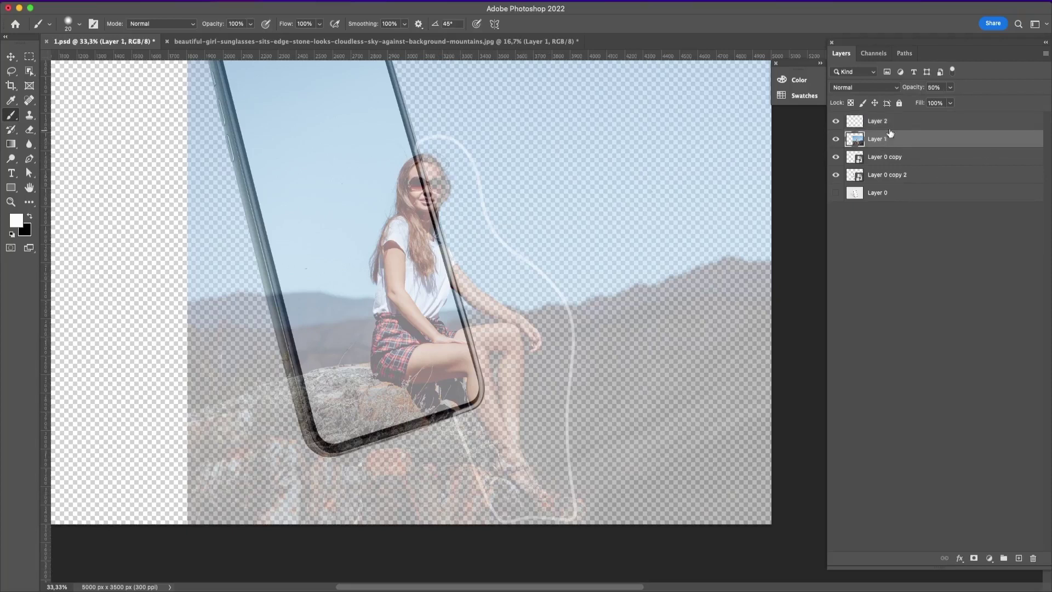
Change Layer 1's opacity from 100% through 63% to a final 49%.
{"action": "left_click", "coordinate": [945, 90]}
{"action": "key", "text": "Return"}
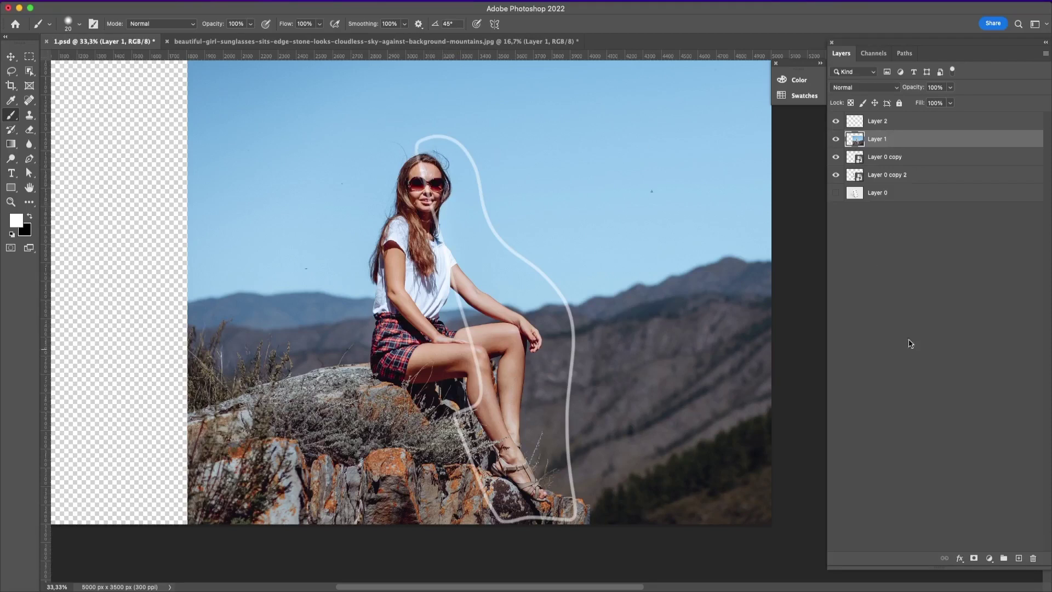
{"action": "left_click_drag", "start_coordinate": [913, 89], "coordinate": [897, 92]}
{"action": "type", "text": "63"}
{"action": "key", "text": "Return"}
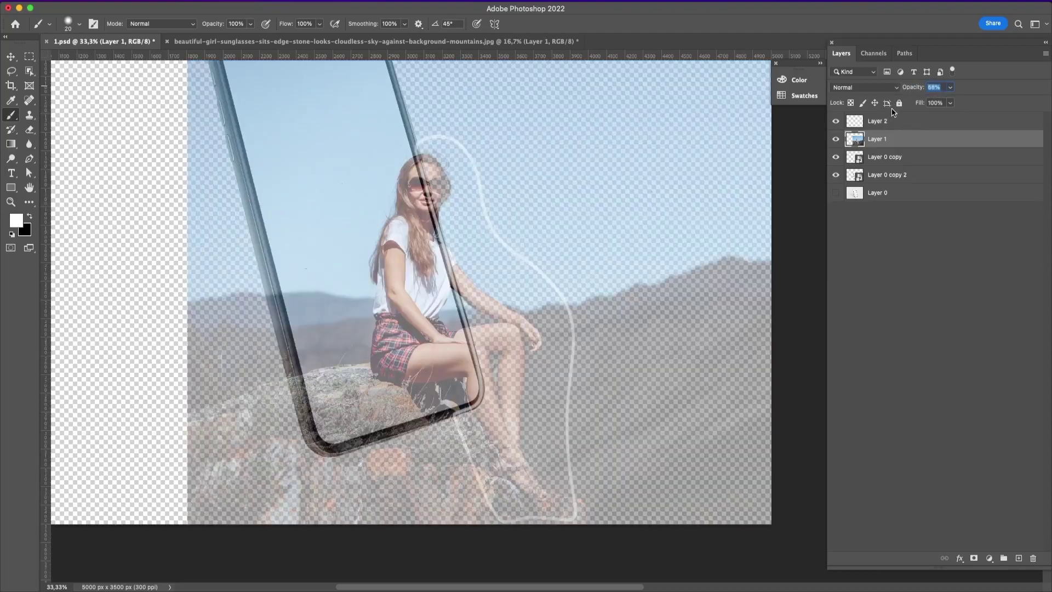
{"action": "type", "text": "49"}
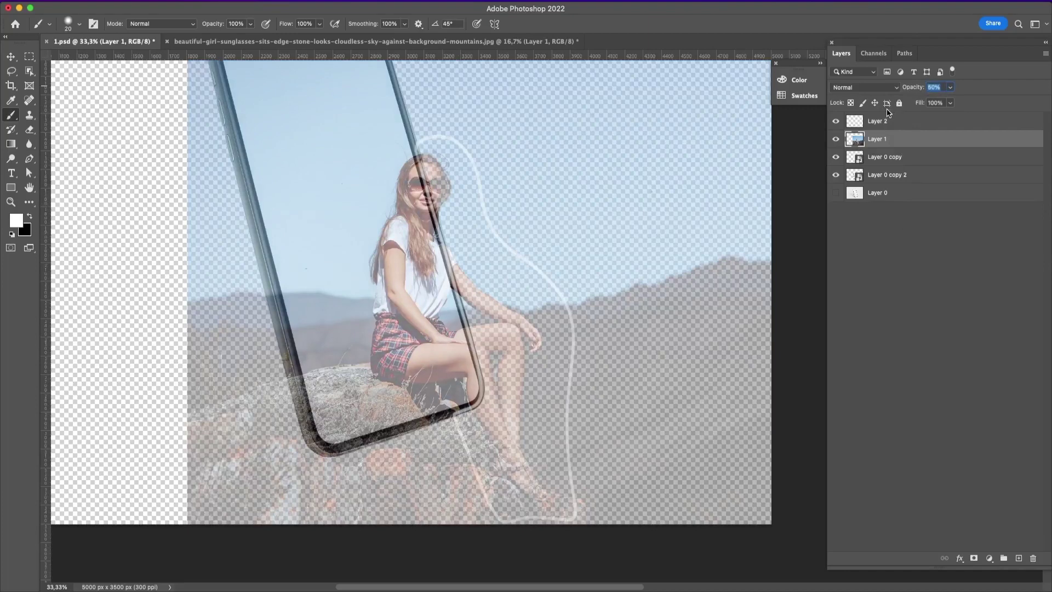
{"action": "key", "text": "Return"}
{"action": "key", "text": "super+minus"}
{"action": "key", "text": "super+minus"}
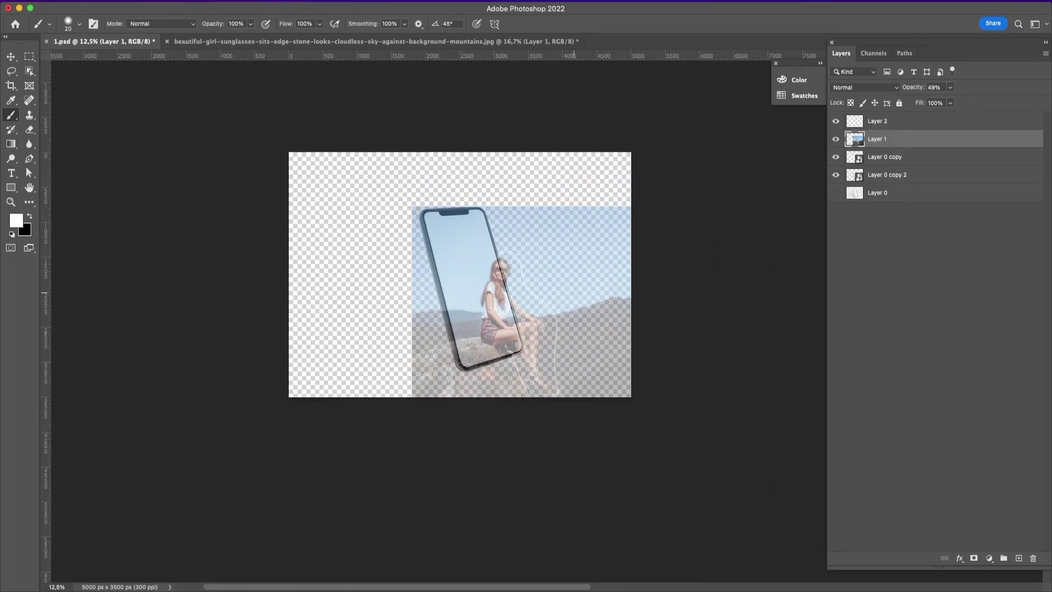
{"action": "left_click", "coordinate": [893, 124], "text": "shift"}
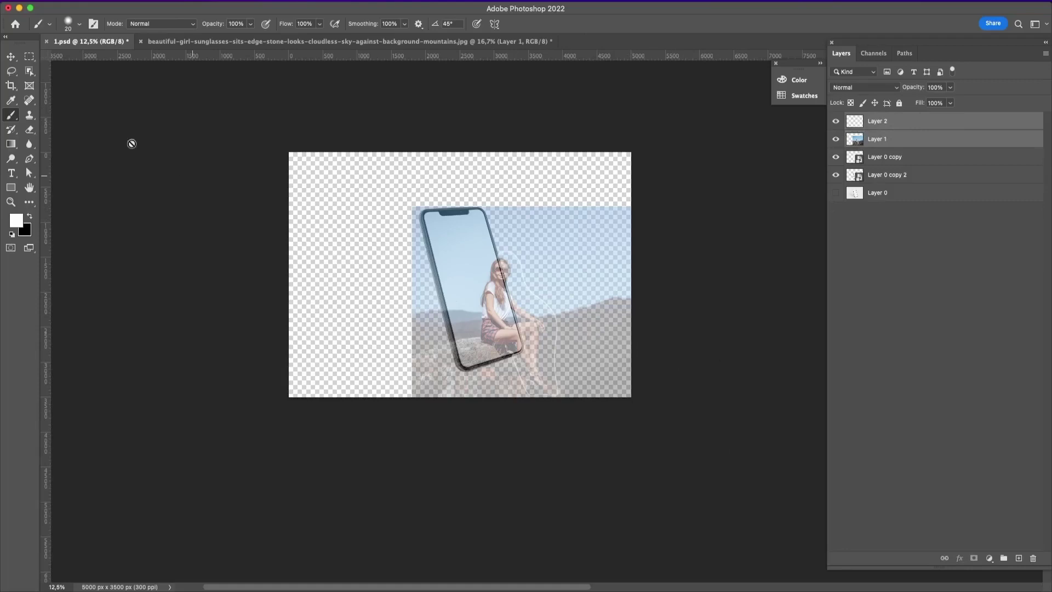
Move Layer 1 and Layer 2 together up-left, then hide Layer 0 copy and Layer 0 copy 2.
{"action": "left_click", "coordinate": [10, 57]}
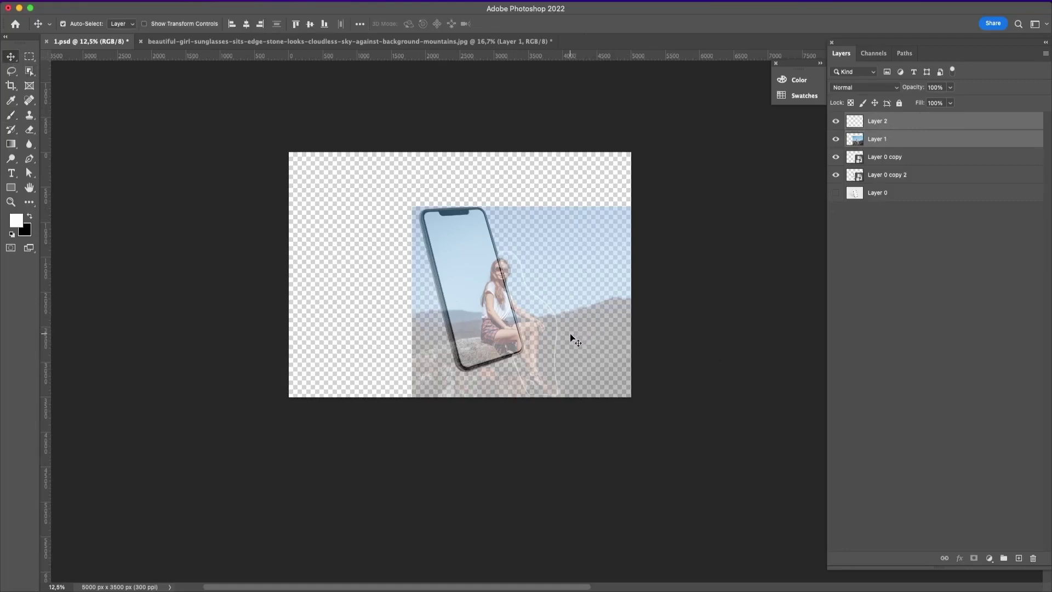
{"action": "left_click_drag", "start_coordinate": [574, 338], "coordinate": [475, 308]}
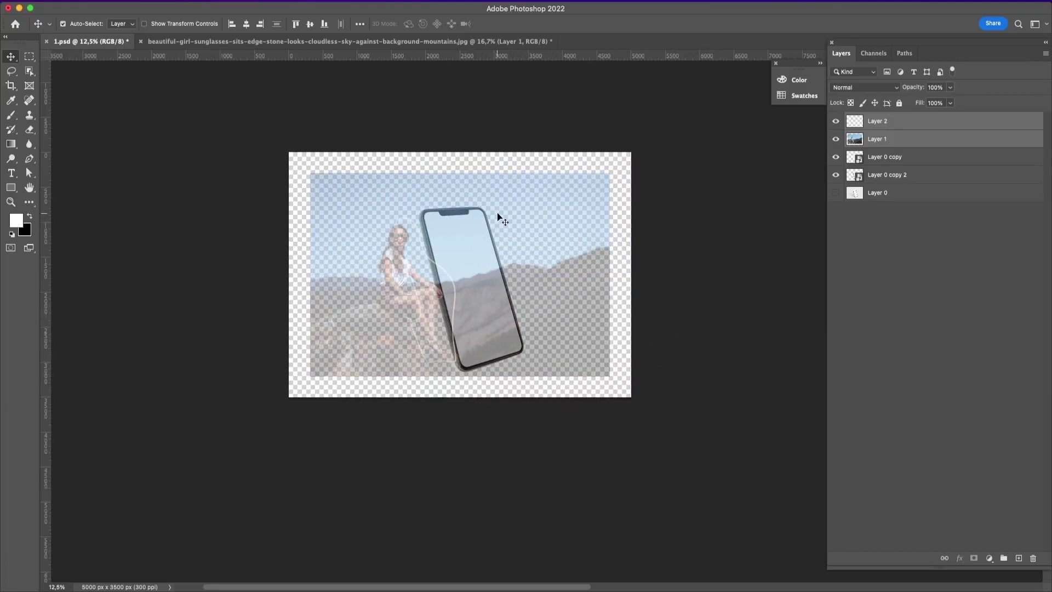
{"action": "left_click", "coordinate": [836, 157]}
{"action": "left_click", "coordinate": [835, 174]}
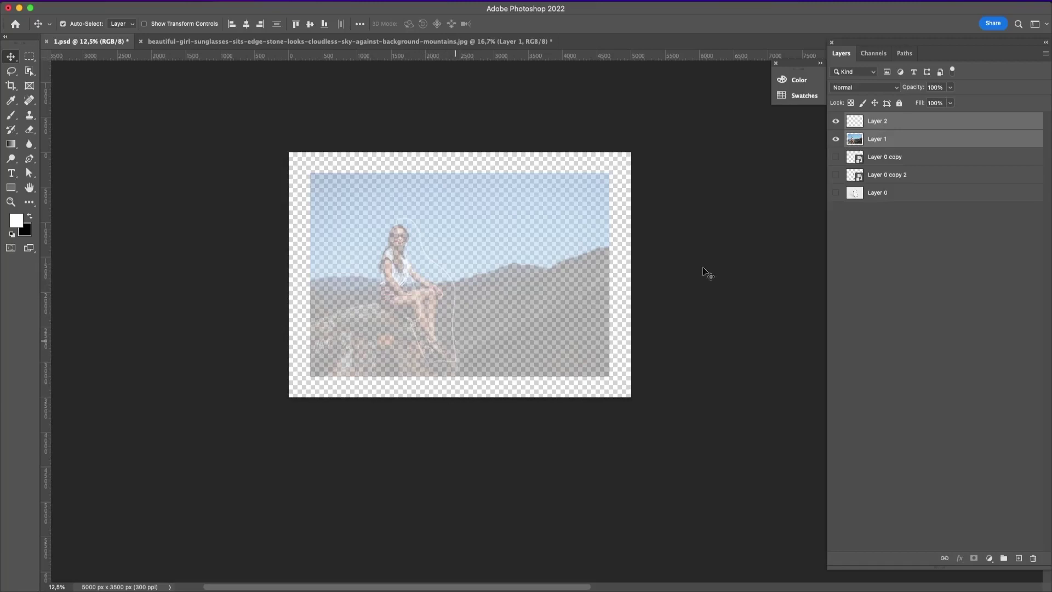
Hide Layer 2's outline and set Layer 1's opacity to 100%.
{"action": "left_click", "coordinate": [835, 123]}
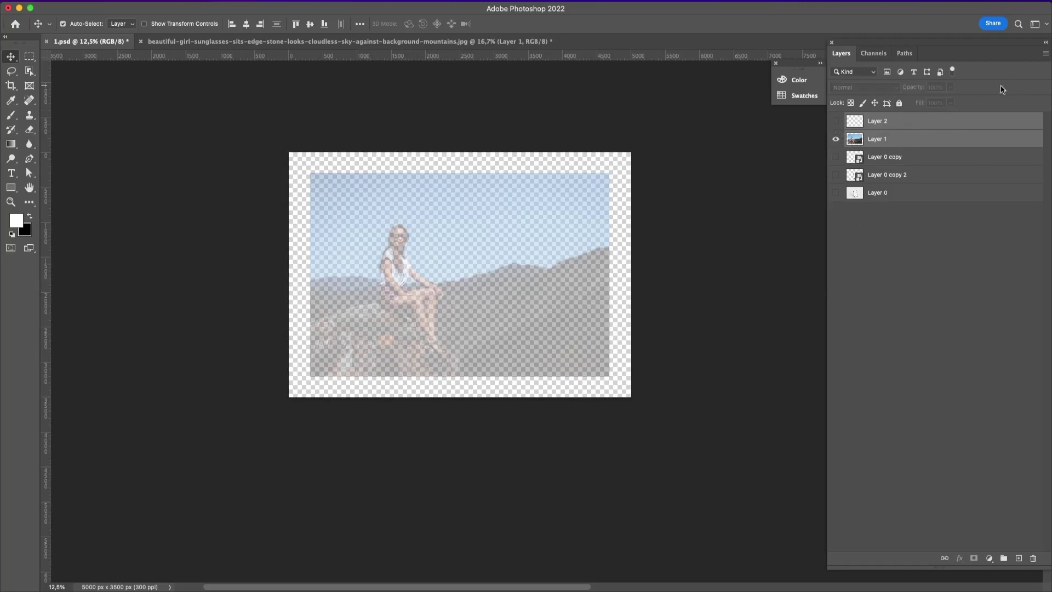
{"action": "left_click", "coordinate": [934, 313]}
{"action": "left_click", "coordinate": [896, 140]}
{"action": "left_click", "coordinate": [935, 87]}
{"action": "type", "text": "100"}
{"action": "key", "text": "Return"}
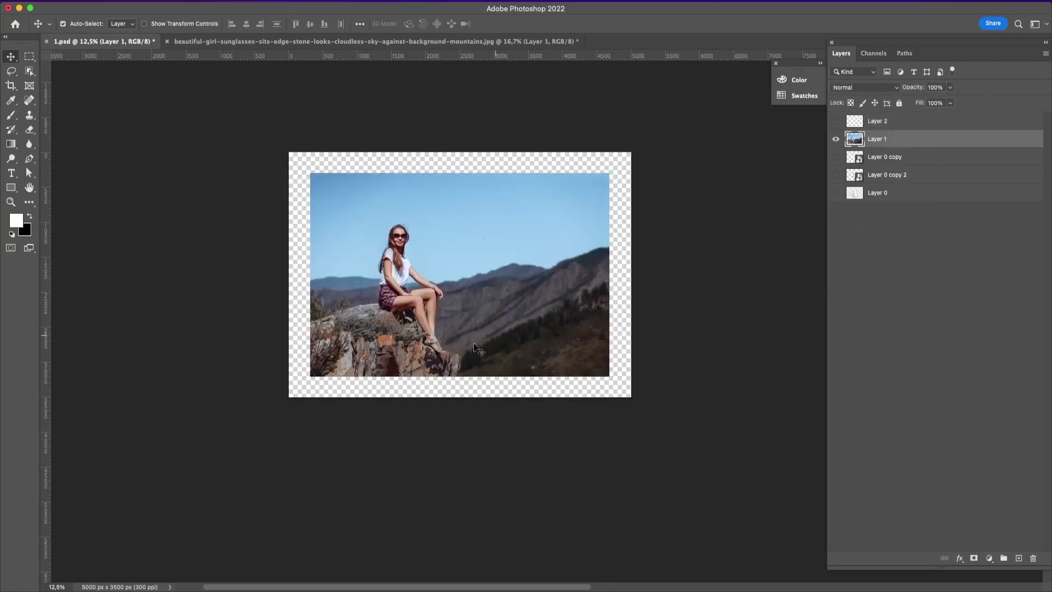
{"action": "scroll", "coordinate": [535, 333], "scroll_direction": "up", "scroll_amount": 2}
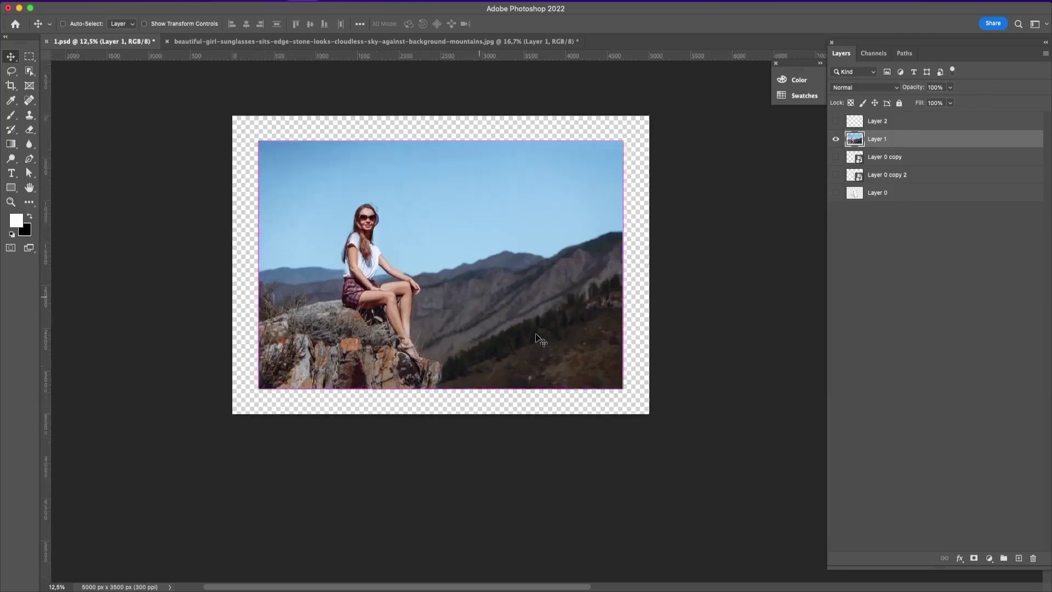
Show Layer 2 again and lower its opacity to 30%.
{"action": "left_click", "coordinate": [887, 121]}
{"action": "left_click", "coordinate": [835, 121]}
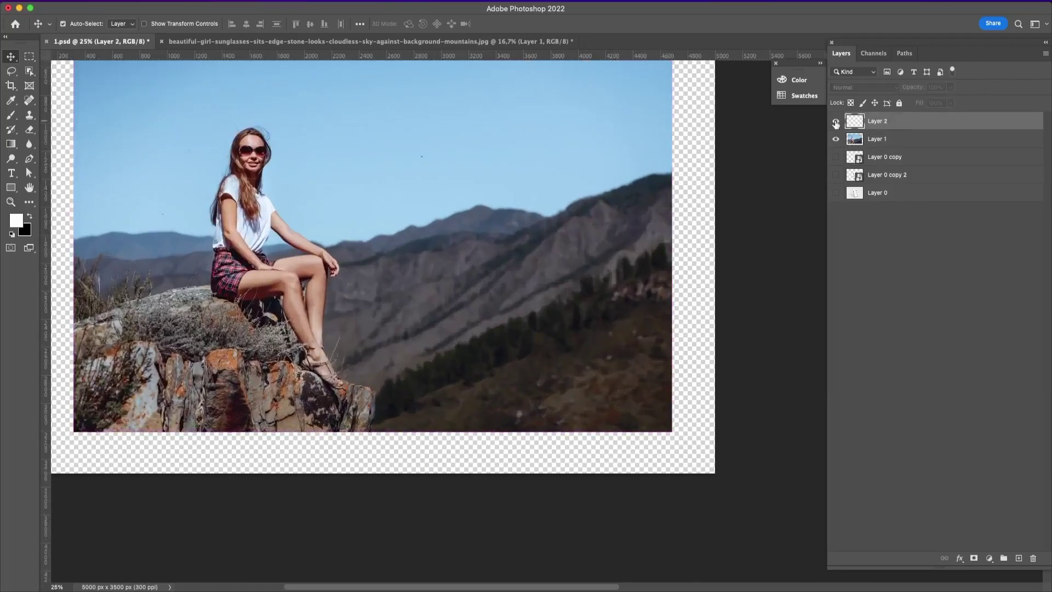
{"action": "mouse_move", "coordinate": [910, 88]}
{"action": "left_mouse_down"}
{"action": "mouse_move", "coordinate": [887, 92]}
{"action": "mouse_move", "coordinate": [917, 92]}
{"action": "left_mouse_up"}
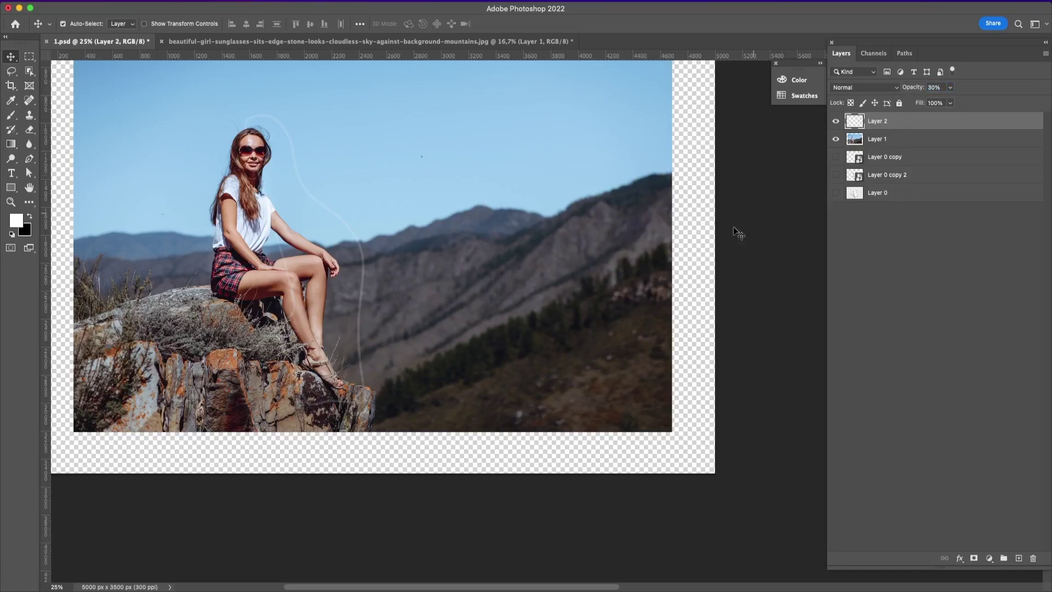
{"action": "key", "text": "super"}
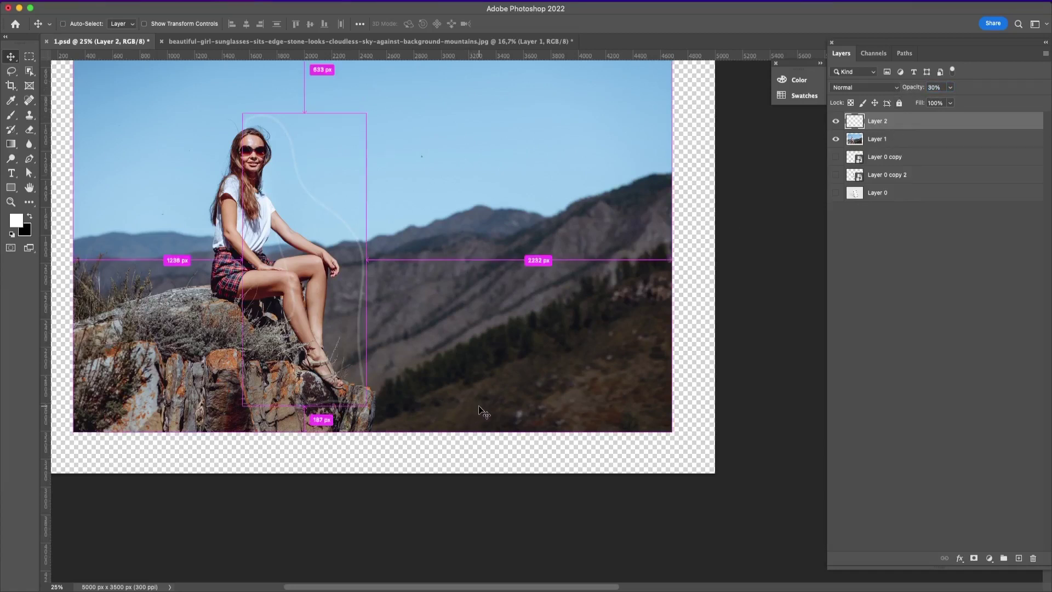
Save 1.psd, pick the Pen tool on Layer 1, and zoom in on the girl's legs and sandals.
{"action": "key", "text": "super+s"}
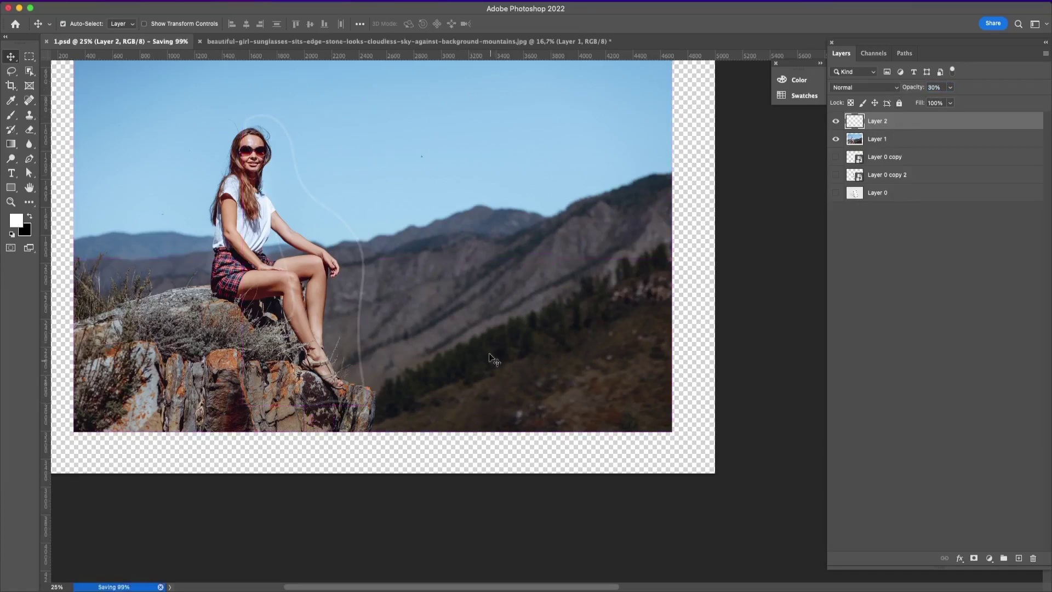
{"action": "left_click_drag", "start_coordinate": [361, 267], "coordinate": [510, 340]}
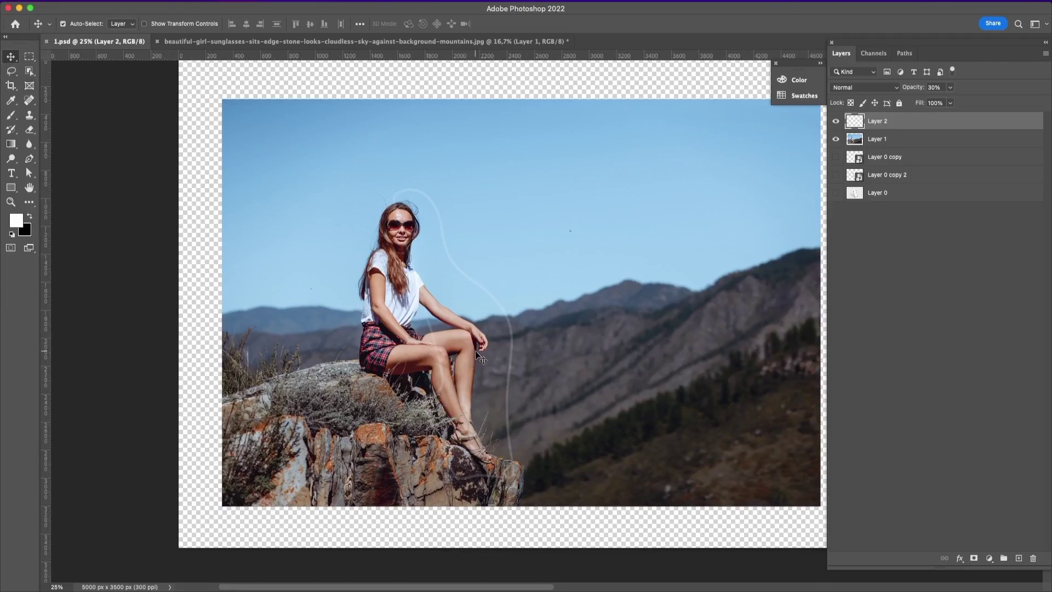
{"action": "key", "text": "p"}
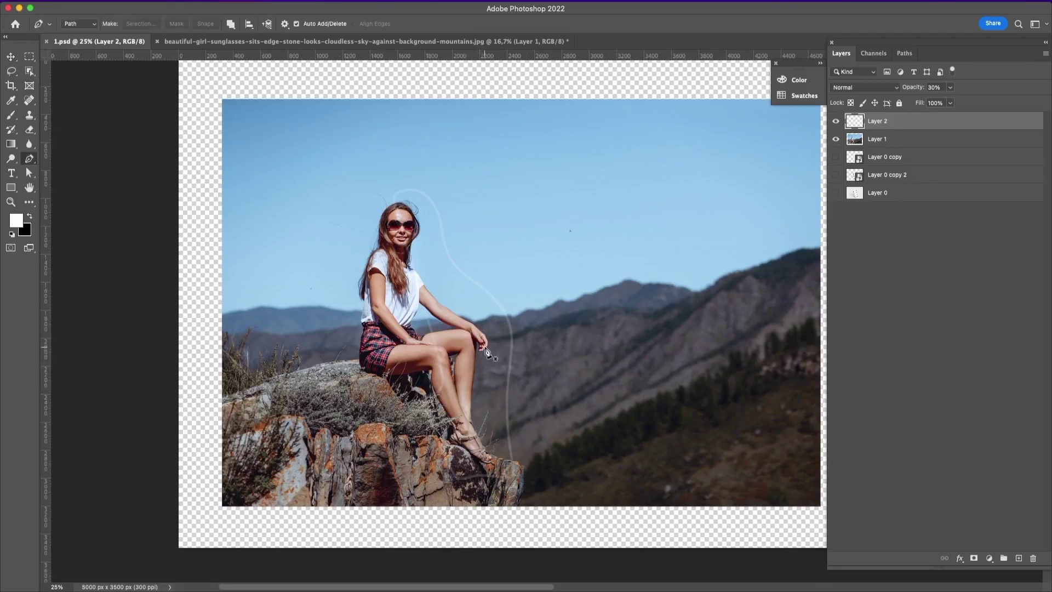
{"action": "left_click", "coordinate": [887, 143]}
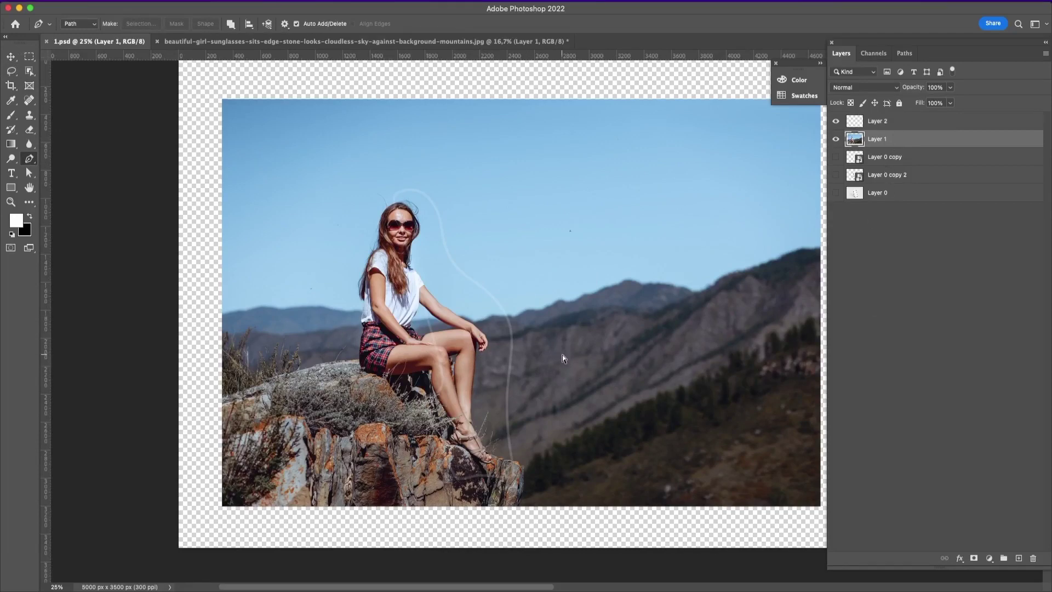
{"action": "scroll", "coordinate": [561, 354], "scroll_direction": "up", "scroll_amount": 3}
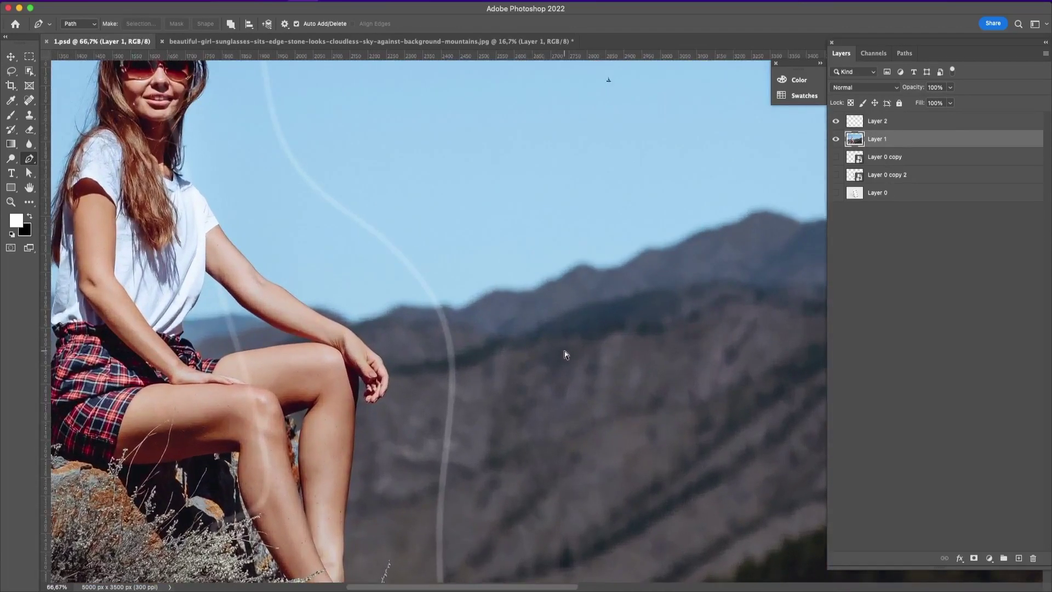
{"action": "scroll", "coordinate": [564, 354], "scroll_direction": "up", "scroll_amount": 1}
{"action": "left_click_drag", "start_coordinate": [403, 437], "coordinate": [572, 194]}
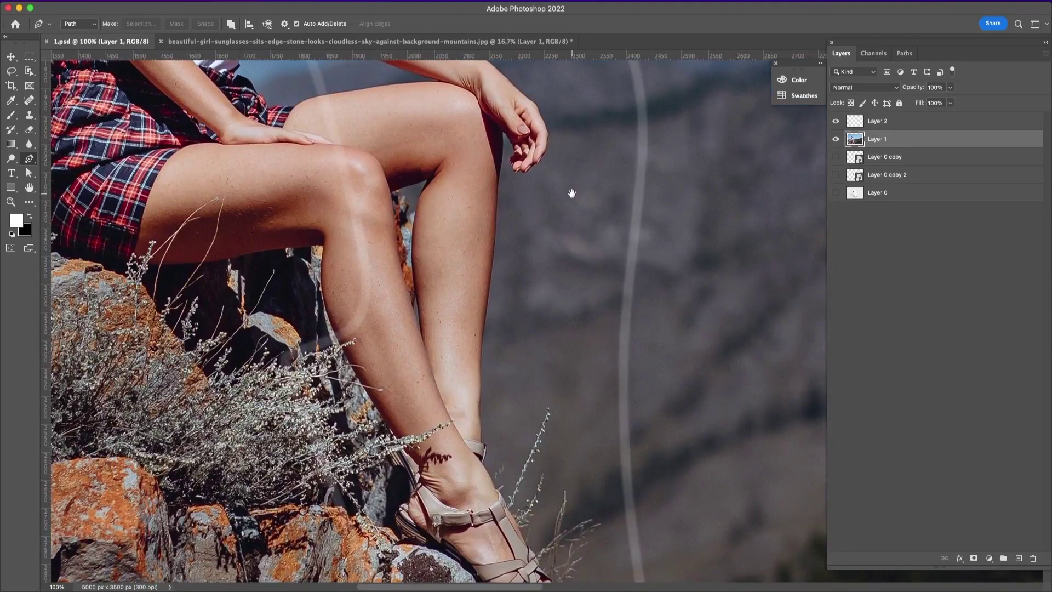
{"action": "left_click_drag", "start_coordinate": [526, 306], "coordinate": [545, 274]}
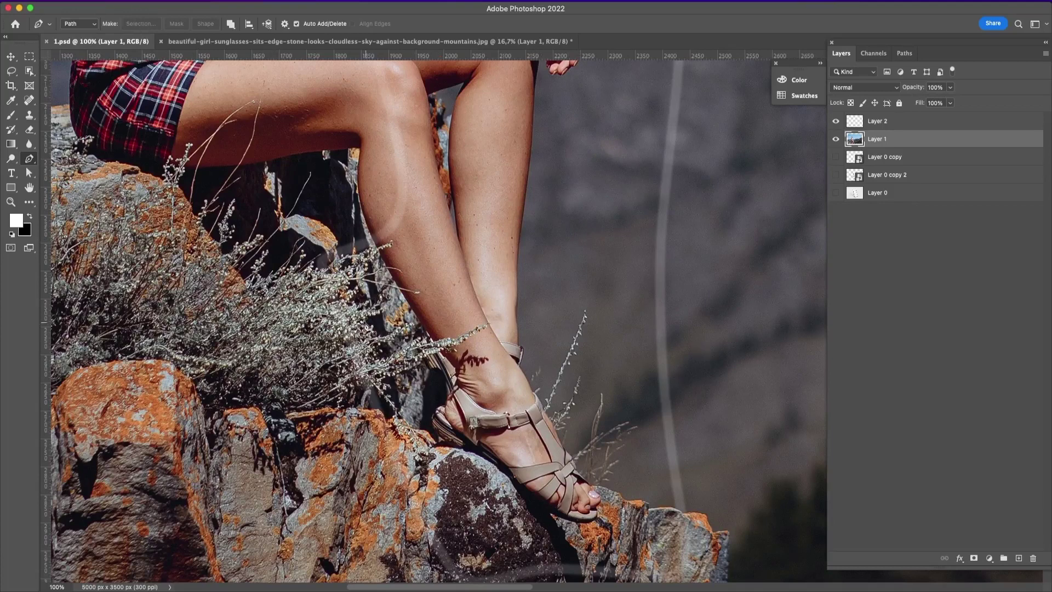
Check the original jpg's Image Size (8400 × 5600 px, 300 ppi), then return to 1.psd.
{"action": "left_click", "coordinate": [428, 44]}
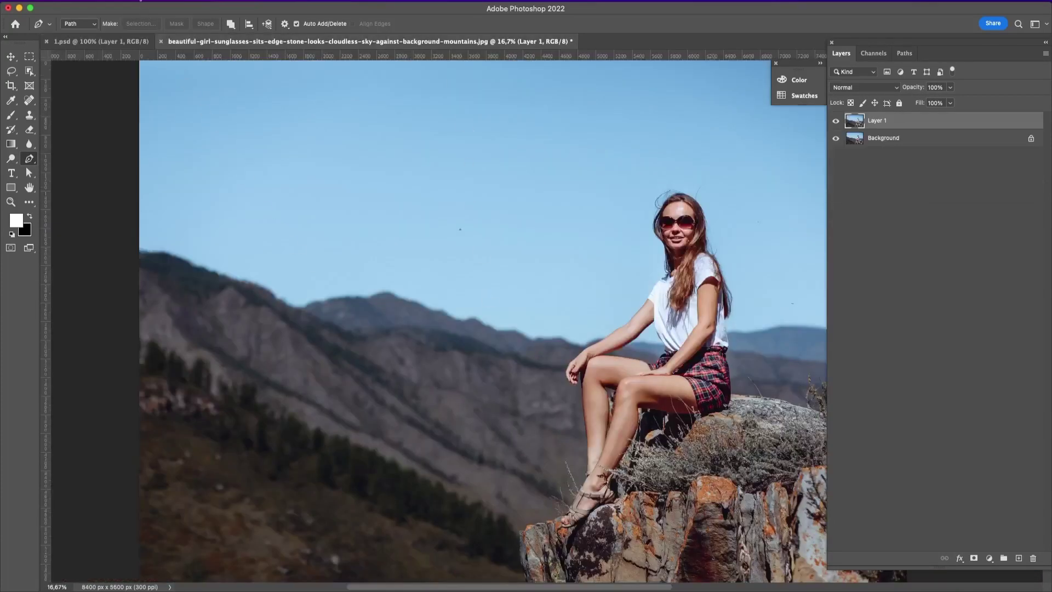
{"action": "left_click", "coordinate": [140, 0]}
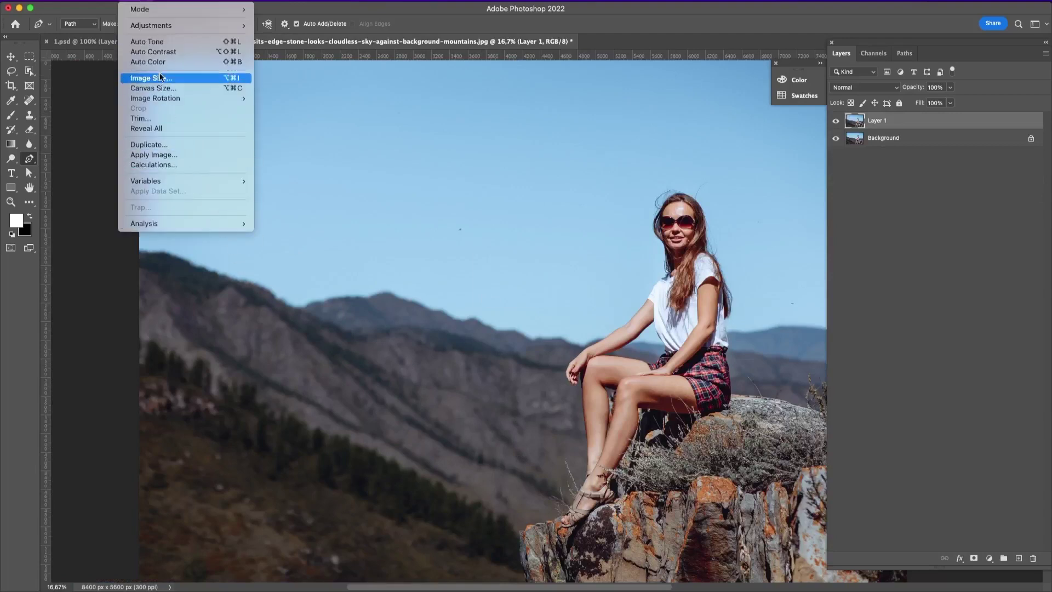
{"action": "left_click", "coordinate": [196, 76]}
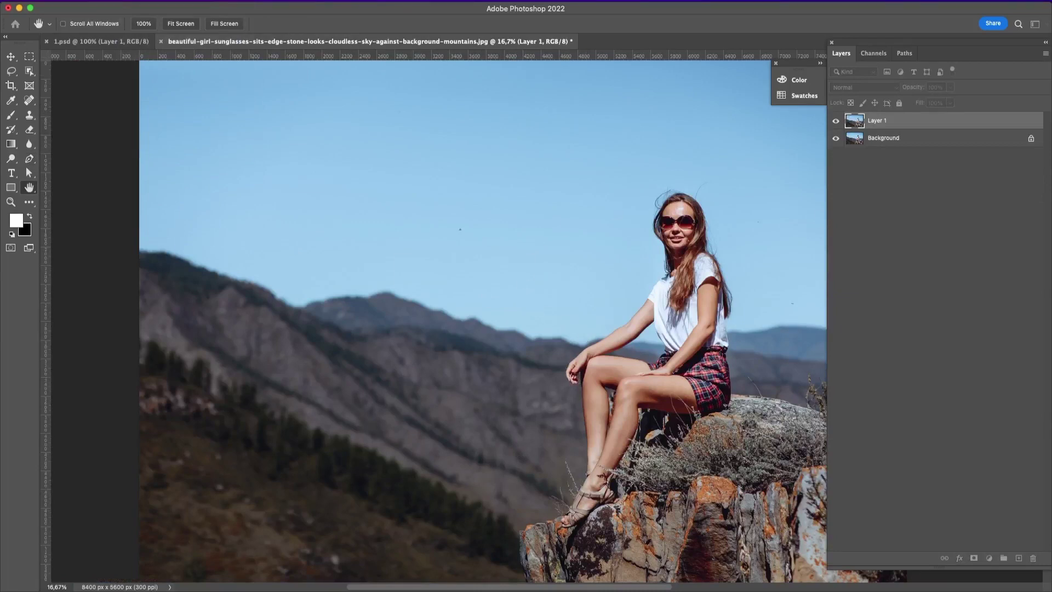
{"action": "left_click_drag", "start_coordinate": [737, 88], "coordinate": [497, 137]}
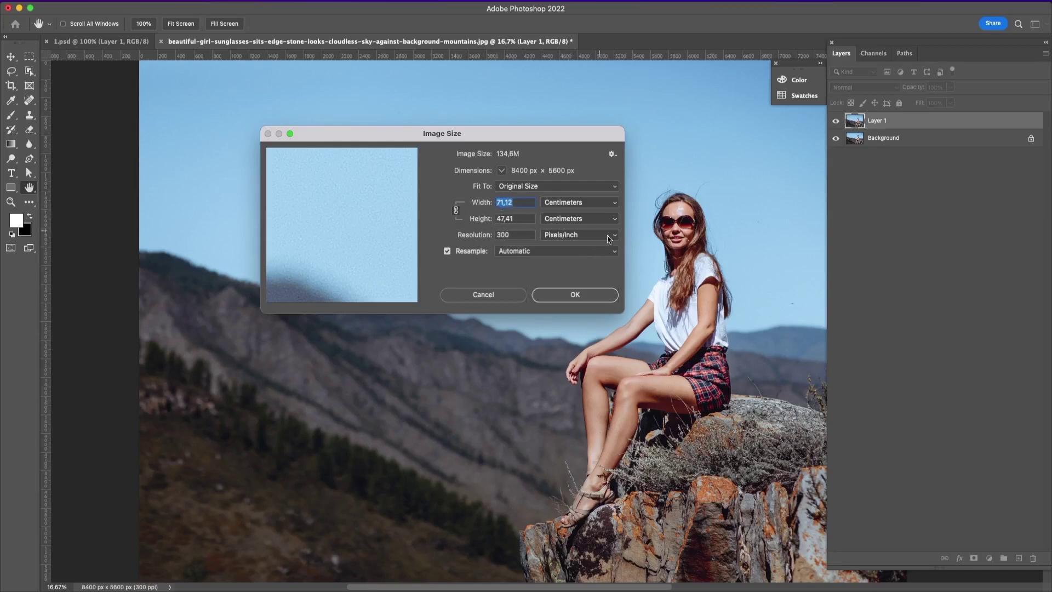
{"action": "left_click", "coordinate": [577, 296]}
{"action": "key", "text": "p"}
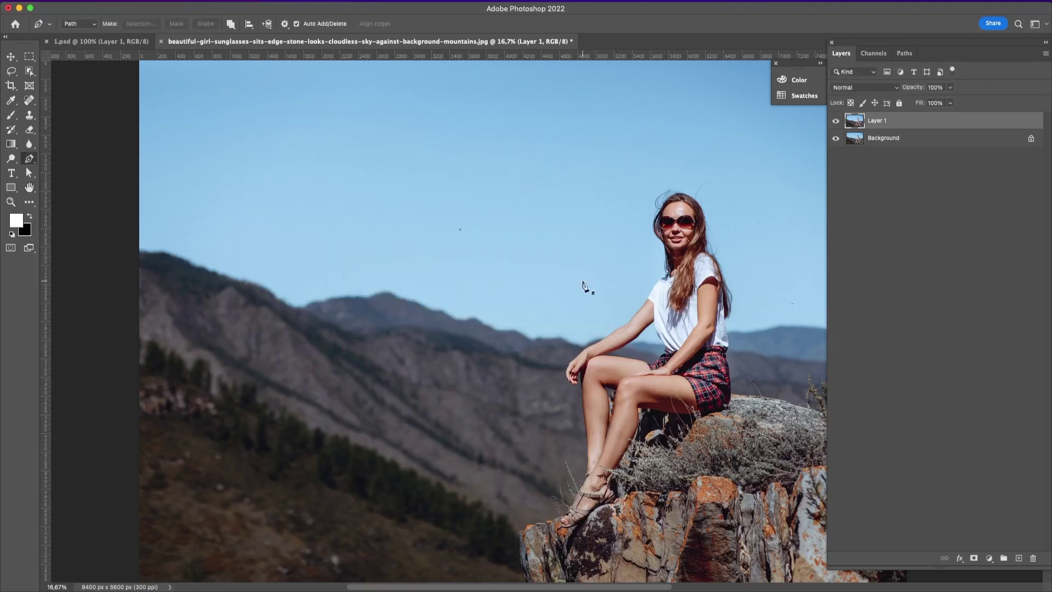
{"action": "left_click", "coordinate": [112, 42]}
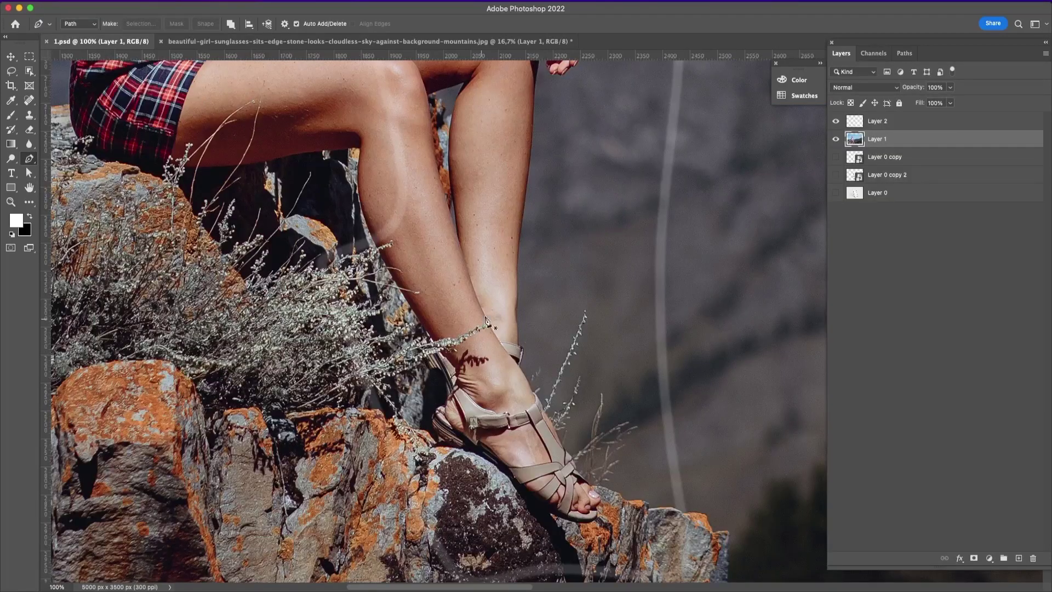
Pan over the girl from face to sandals and back, then place the first anchor at her head.
{"action": "left_click_drag", "start_coordinate": [536, 234], "coordinate": [458, 179]}
{"action": "left_click_drag", "start_coordinate": [468, 235], "coordinate": [546, 481]}
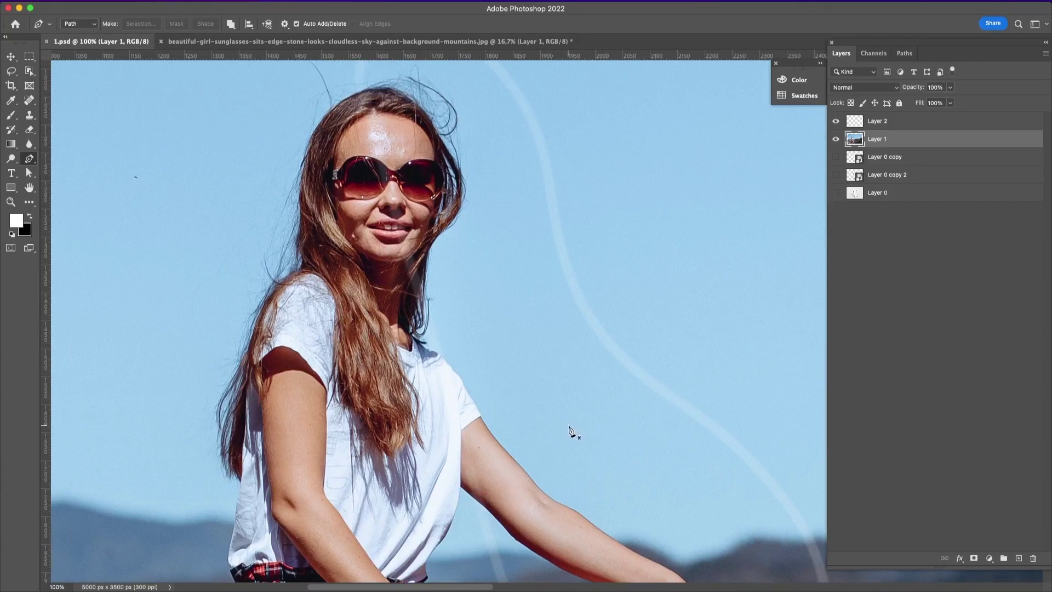
{"action": "left_click_drag", "start_coordinate": [591, 460], "coordinate": [554, 244]}
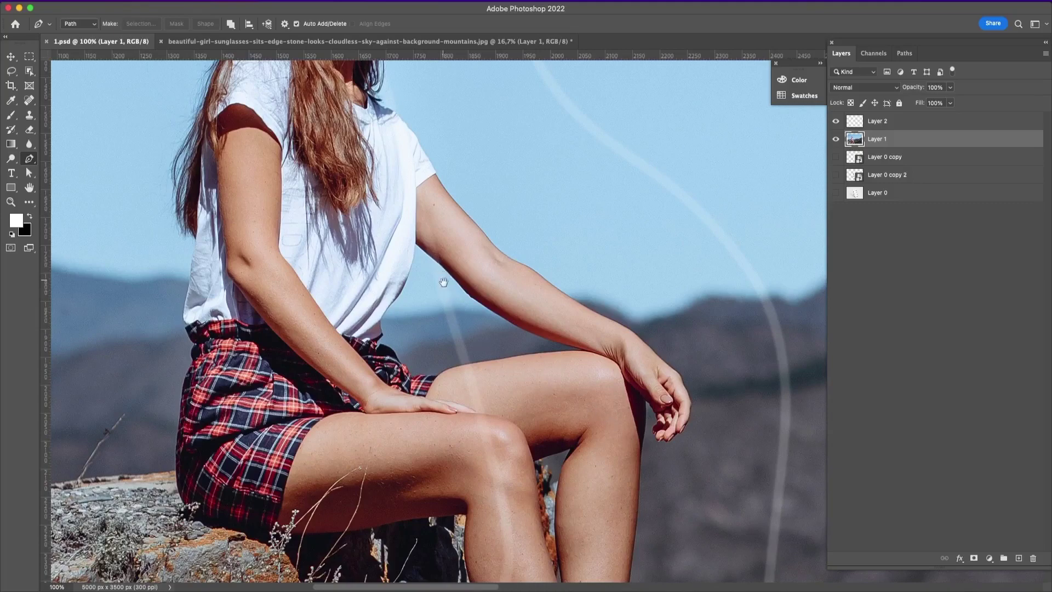
{"action": "left_click_drag", "start_coordinate": [651, 476], "coordinate": [573, 229]}
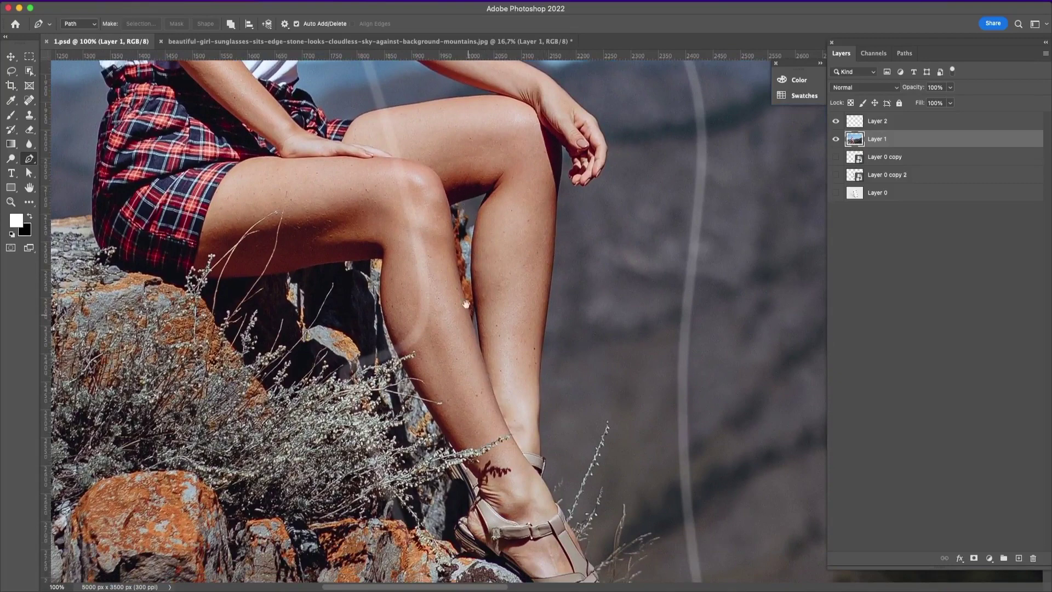
{"action": "left_click_drag", "start_coordinate": [562, 491], "coordinate": [559, 246]}
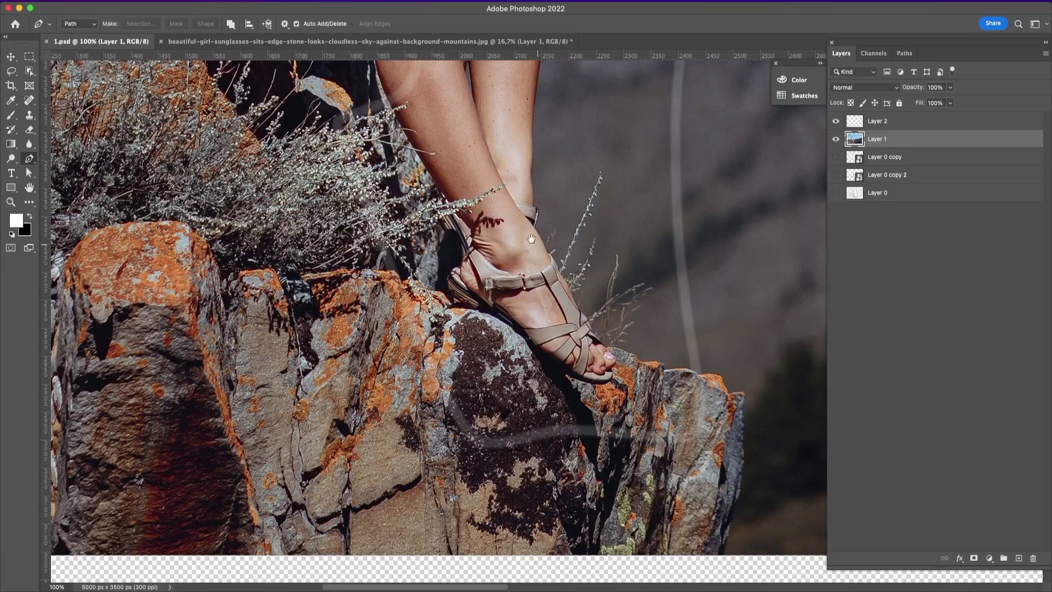
{"action": "left_click_drag", "start_coordinate": [499, 181], "coordinate": [509, 272]}
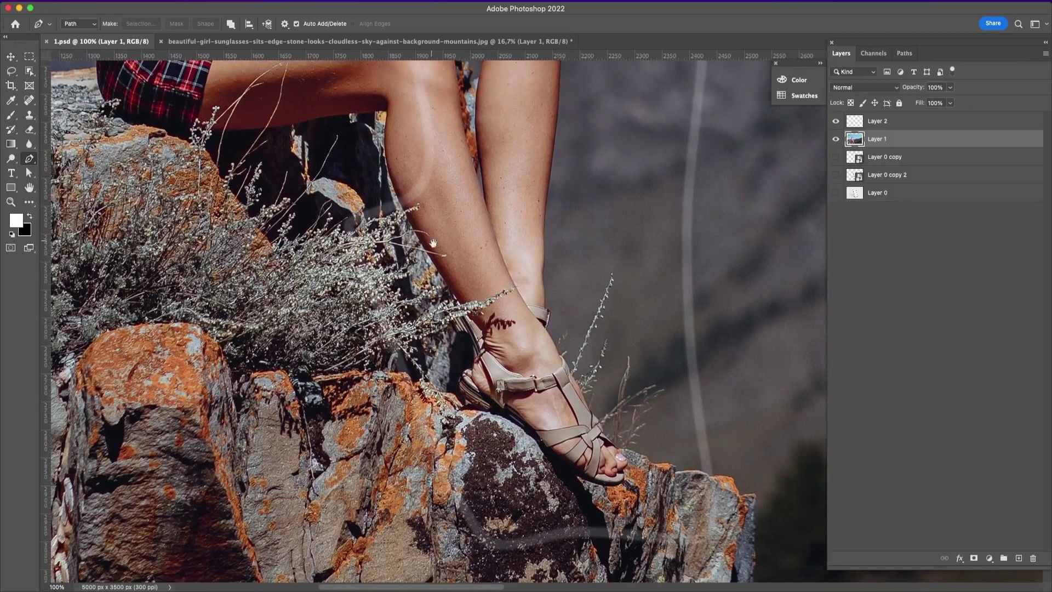
{"action": "left_click_drag", "start_coordinate": [559, 209], "coordinate": [582, 538]}
{"action": "left_click_drag", "start_coordinate": [460, 109], "coordinate": [483, 302]}
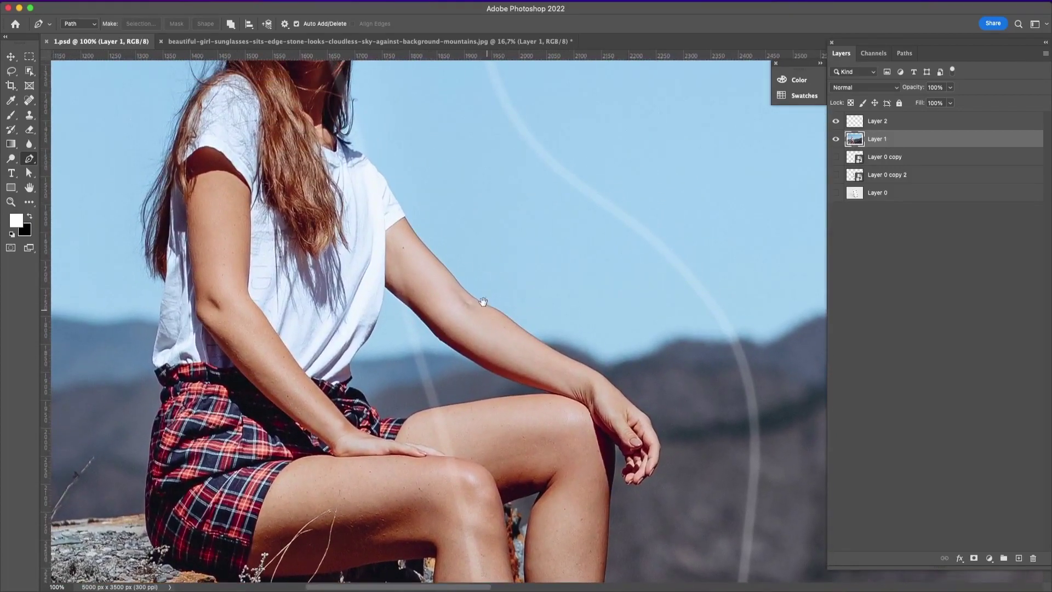
{"action": "left_click_drag", "start_coordinate": [477, 260], "coordinate": [531, 461]}
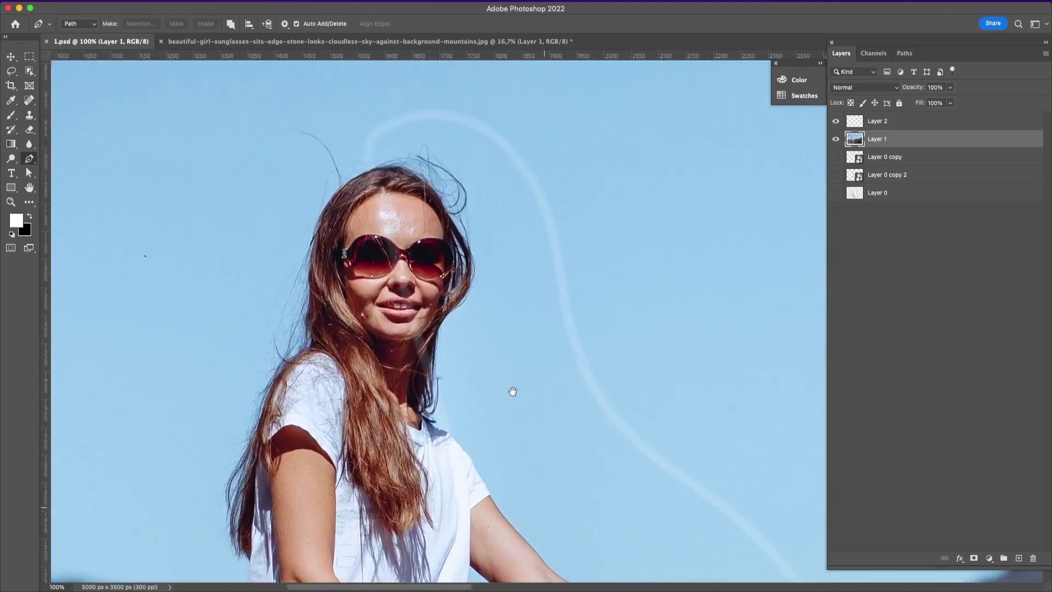
{"action": "left_click_drag", "start_coordinate": [483, 301], "coordinate": [592, 388]}
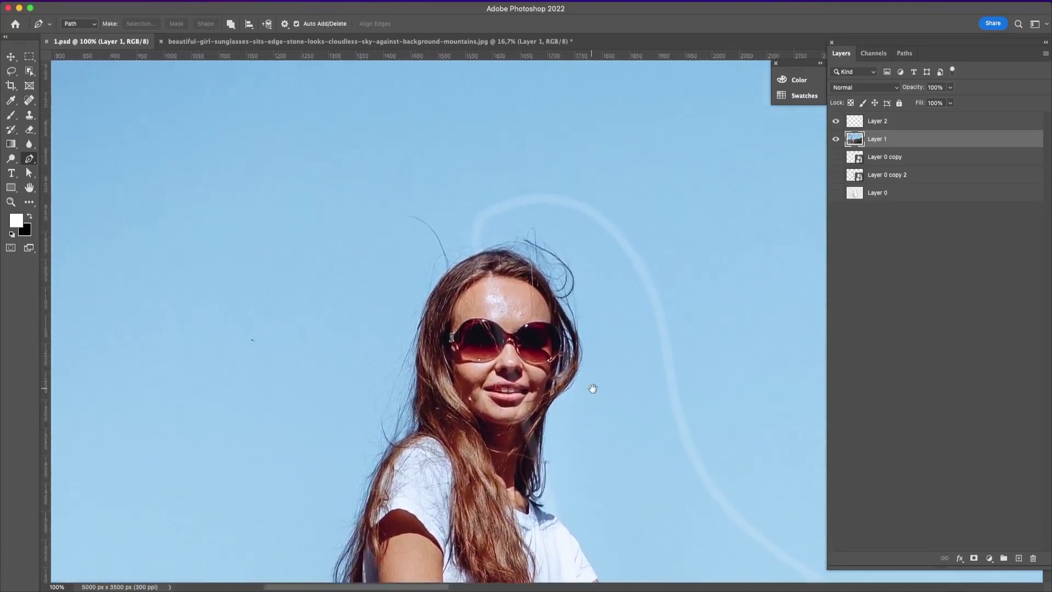
{"action": "left_click", "coordinate": [492, 258]}
Curve the path along the upper hair edge, trimming each anchor's outgoing handle.
{"action": "scroll", "coordinate": [592, 310], "scroll_direction": "up", "scroll_amount": 2}
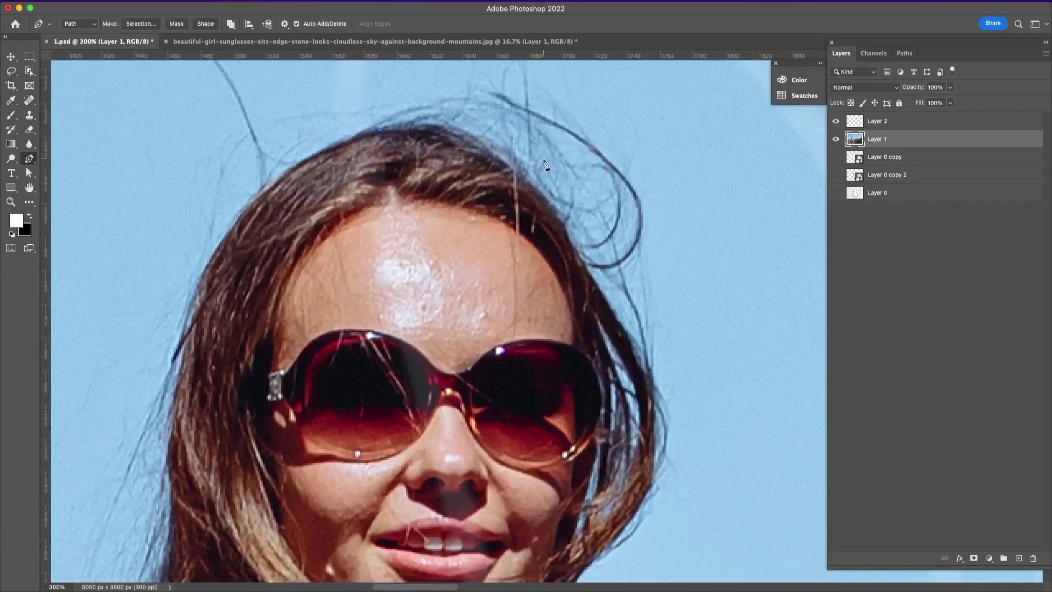
{"action": "left_click_drag", "start_coordinate": [493, 158], "coordinate": [541, 197]}
{"action": "left_click", "coordinate": [494, 158], "text": "alt"}
{"action": "left_click_drag", "start_coordinate": [570, 238], "coordinate": [577, 258]}
{"action": "left_click", "coordinate": [571, 240], "text": "alt"}
{"action": "left_click_drag", "start_coordinate": [677, 396], "coordinate": [631, 242]}
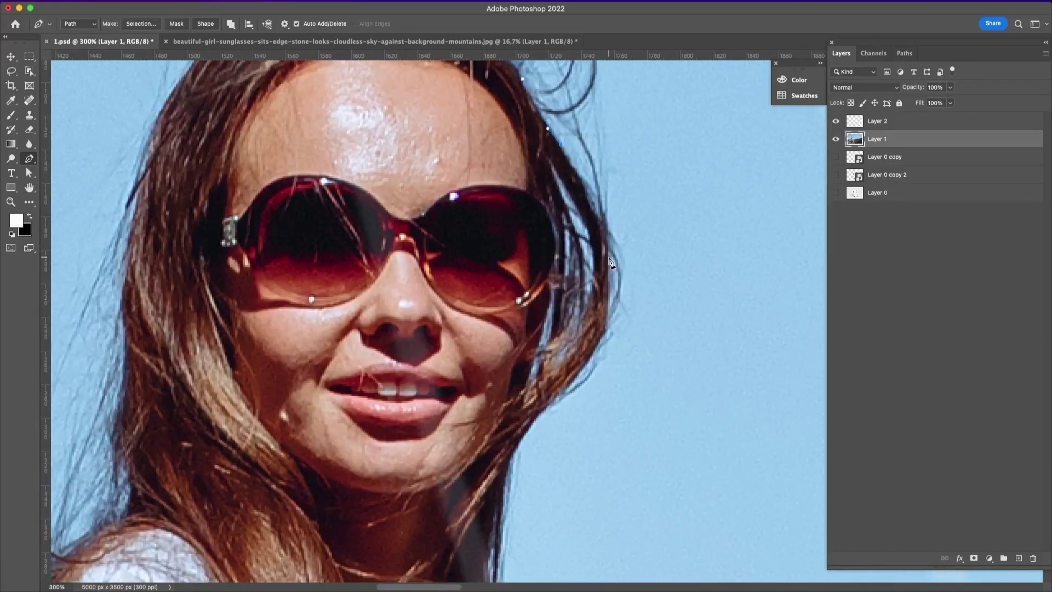
{"action": "left_click_drag", "start_coordinate": [615, 324], "coordinate": [574, 376]}
Continue the path down the hair edge to the tip of the hair strand.
{"action": "scroll", "coordinate": [592, 366], "scroll_direction": "down", "scroll_amount": 5}
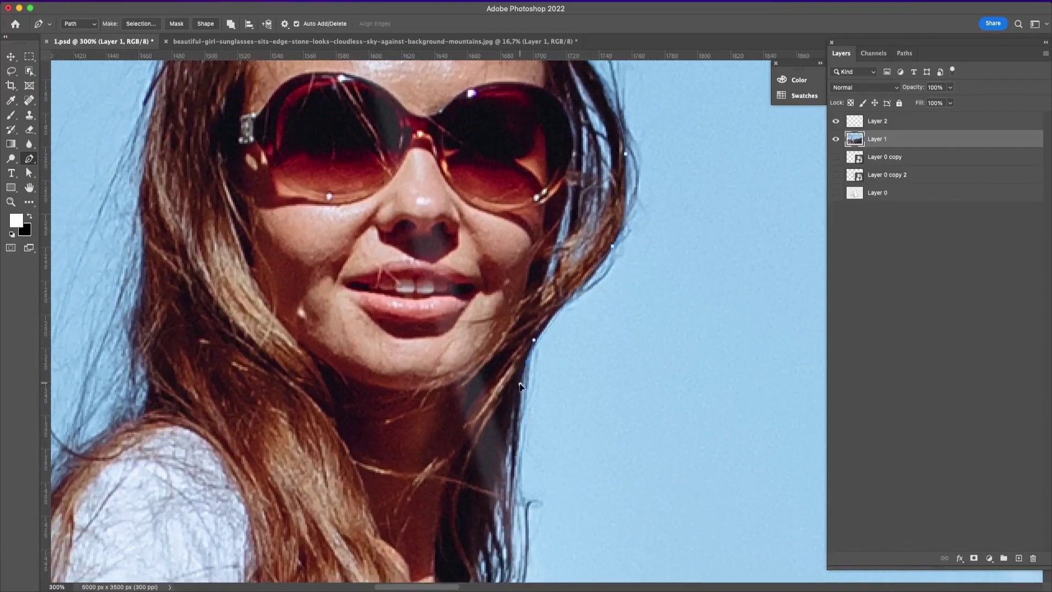
{"action": "left_click_drag", "start_coordinate": [521, 396], "coordinate": [523, 340]}
{"action": "scroll", "coordinate": [537, 402], "scroll_direction": "down", "scroll_amount": 8}
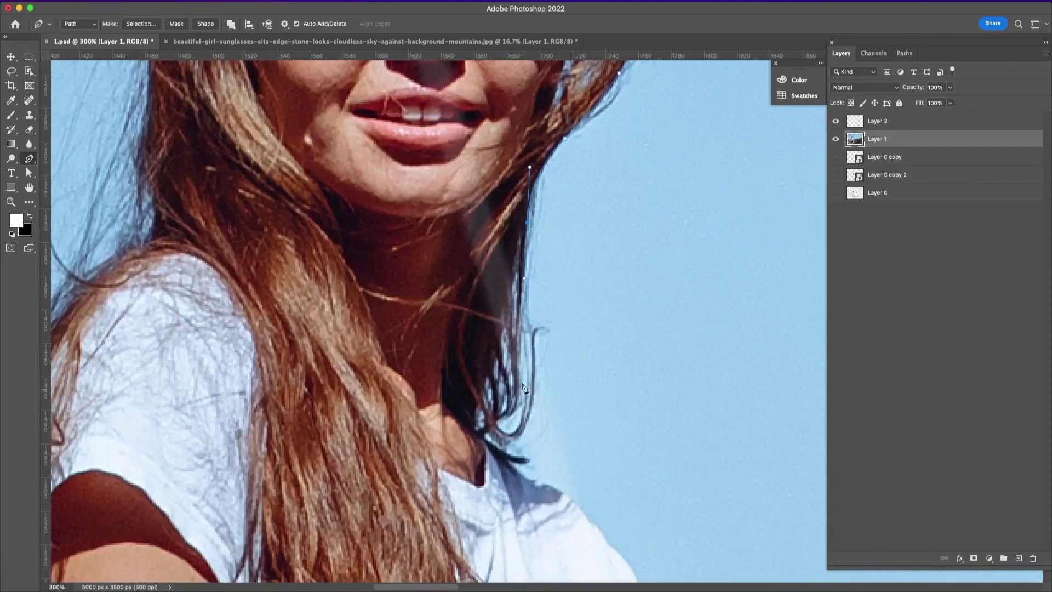
{"action": "left_click", "coordinate": [528, 221], "text": "alt"}
{"action": "scroll", "coordinate": [586, 320], "scroll_direction": "down", "scroll_amount": 4}
{"action": "left_click_drag", "start_coordinate": [505, 342], "coordinate": [524, 305]}
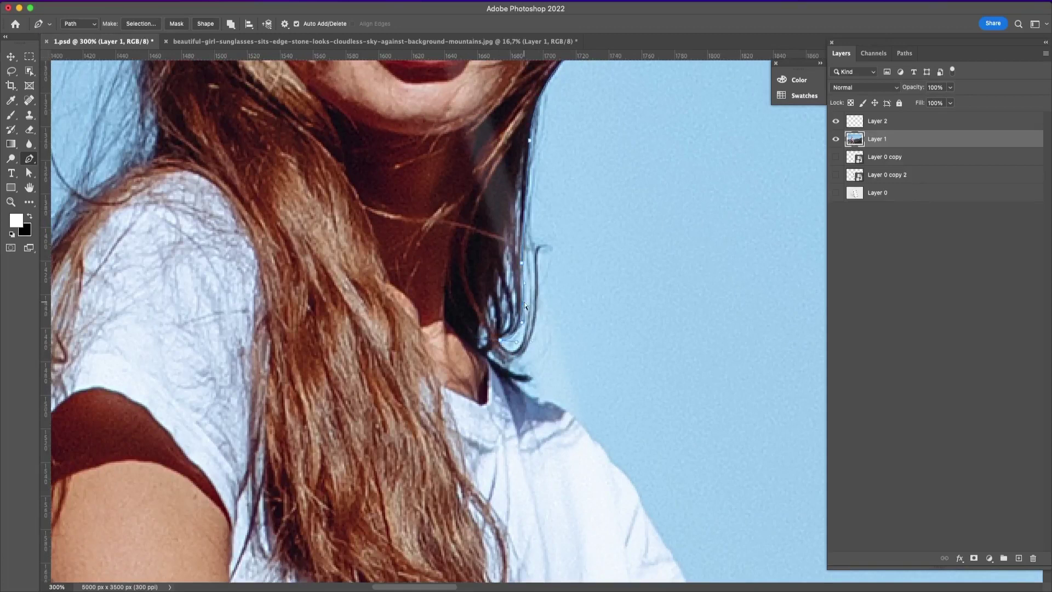
{"action": "left_click", "coordinate": [501, 339], "text": "alt"}
{"action": "scroll", "coordinate": [570, 294], "scroll_direction": "down", "scroll_amount": 2}
{"action": "left_click", "coordinate": [489, 302]}
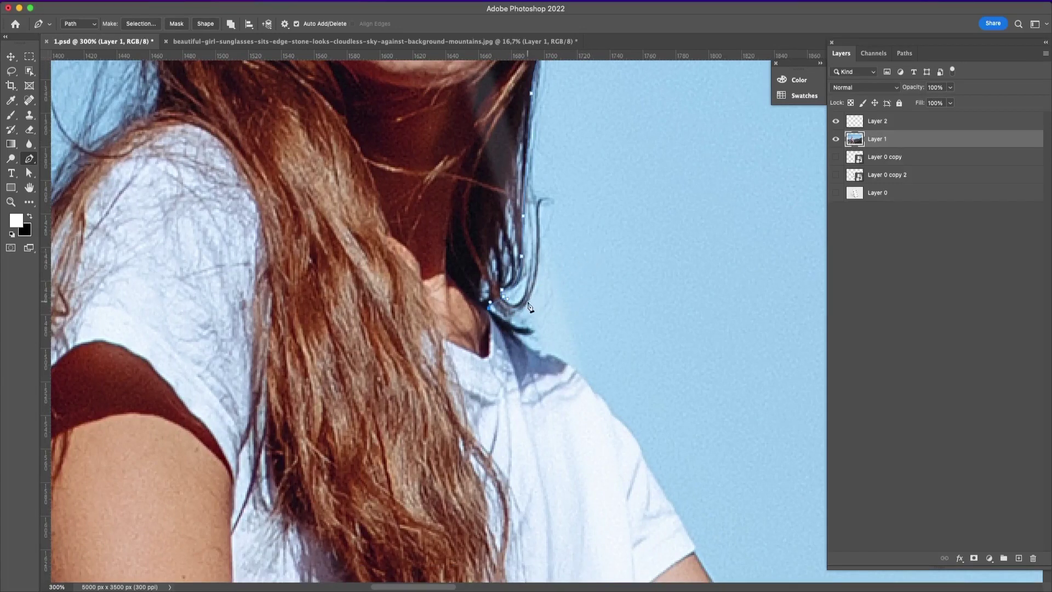
{"action": "key", "text": "super+z"}
{"action": "left_click", "coordinate": [515, 320]}
{"action": "left_click_drag", "start_coordinate": [502, 317], "coordinate": [479, 308]}
{"action": "scroll", "coordinate": [542, 290], "scroll_direction": "up", "scroll_amount": 2}
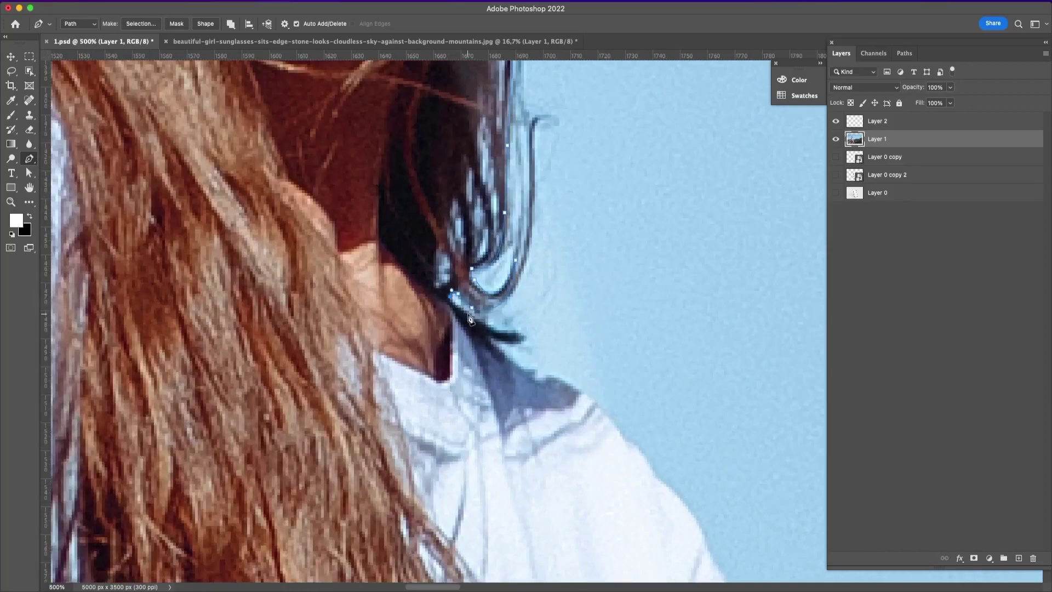
{"action": "left_click_drag", "start_coordinate": [523, 340], "coordinate": [489, 342]}
{"action": "scroll", "coordinate": [599, 347], "scroll_direction": "down", "scroll_amount": 3}
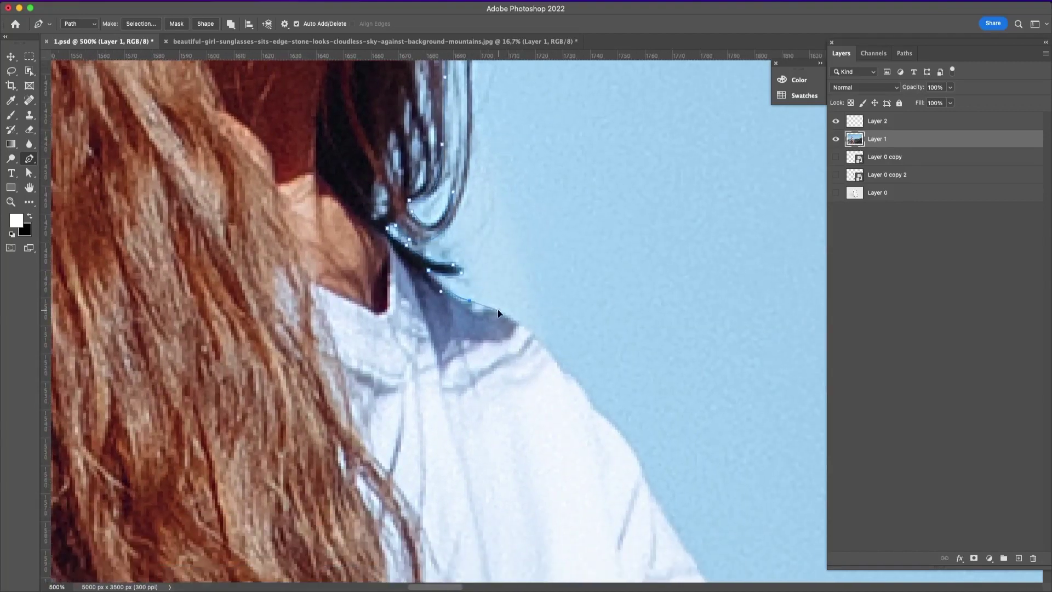
Trace the shoulder with curved and corner anchors to where the sleeve meets the arm.
{"action": "left_click_drag", "start_coordinate": [540, 323], "coordinate": [458, 236]}
{"action": "left_click", "coordinate": [473, 247]}
{"action": "scroll", "coordinate": [533, 232], "scroll_direction": "down", "scroll_amount": 3}
{"action": "left_click_drag", "start_coordinate": [465, 230], "coordinate": [470, 239]}
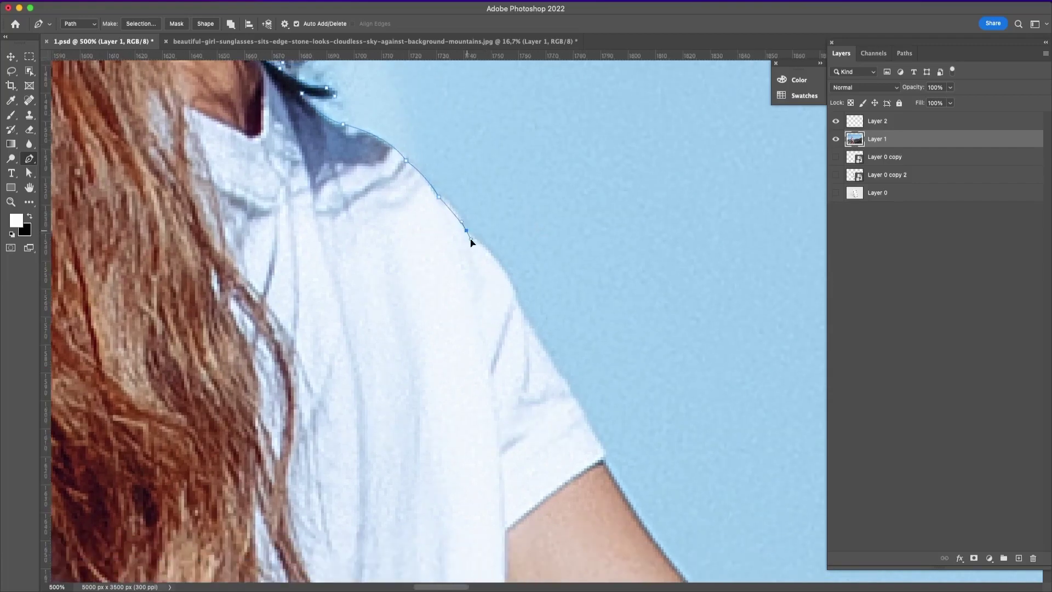
{"action": "scroll", "coordinate": [469, 235], "scroll_direction": "down", "scroll_amount": 3}
{"action": "left_click_drag", "start_coordinate": [500, 248], "coordinate": [516, 294]}
{"action": "left_click", "coordinate": [500, 248], "text": "alt"}
{"action": "scroll", "coordinate": [557, 291], "scroll_direction": "down", "scroll_amount": 3}
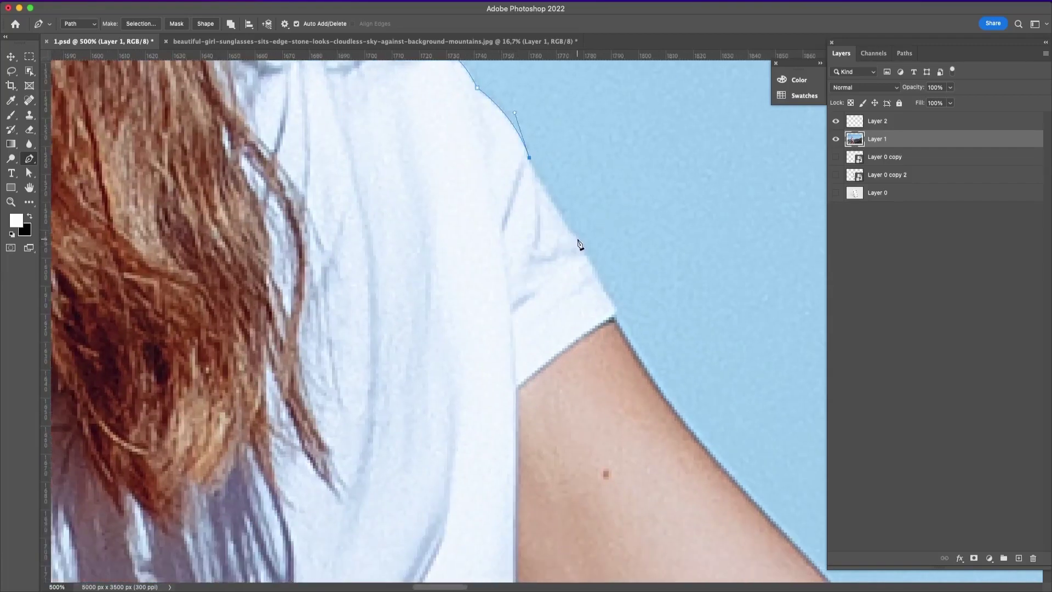
{"action": "left_click_drag", "start_coordinate": [578, 239], "coordinate": [597, 265]}
{"action": "left_click", "coordinate": [579, 239], "text": "alt"}
{"action": "left_click", "coordinate": [617, 309]}
{"action": "scroll", "coordinate": [614, 328], "scroll_direction": "down", "scroll_amount": 10}
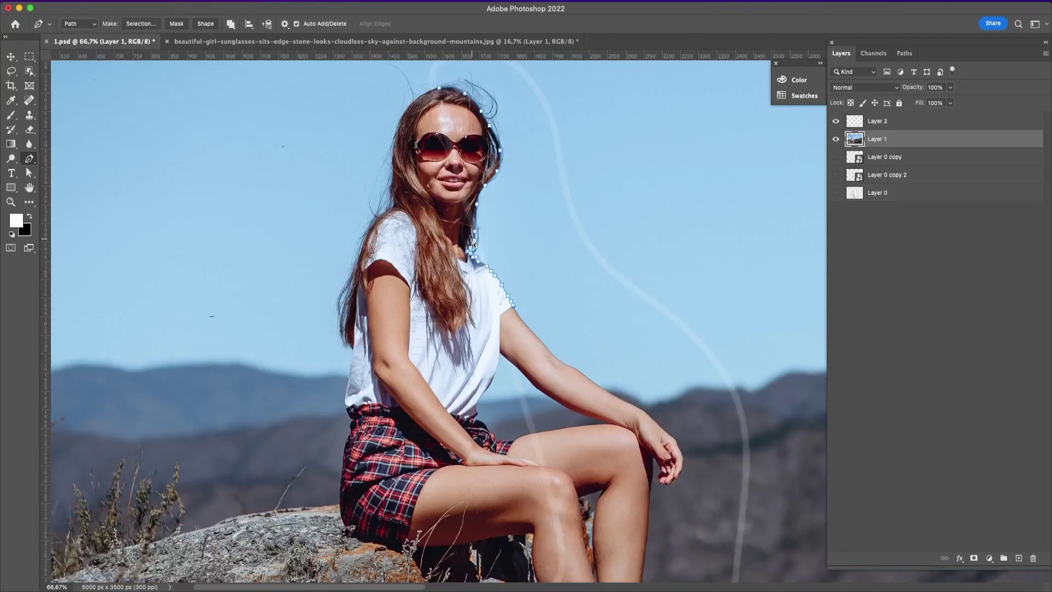
Place pen anchors down the arm's edge, adjusting a segment to hug the skin.
{"action": "scroll", "coordinate": [472, 241], "scroll_direction": "up", "scroll_amount": 8}
{"action": "left_click", "coordinate": [423, 338]}
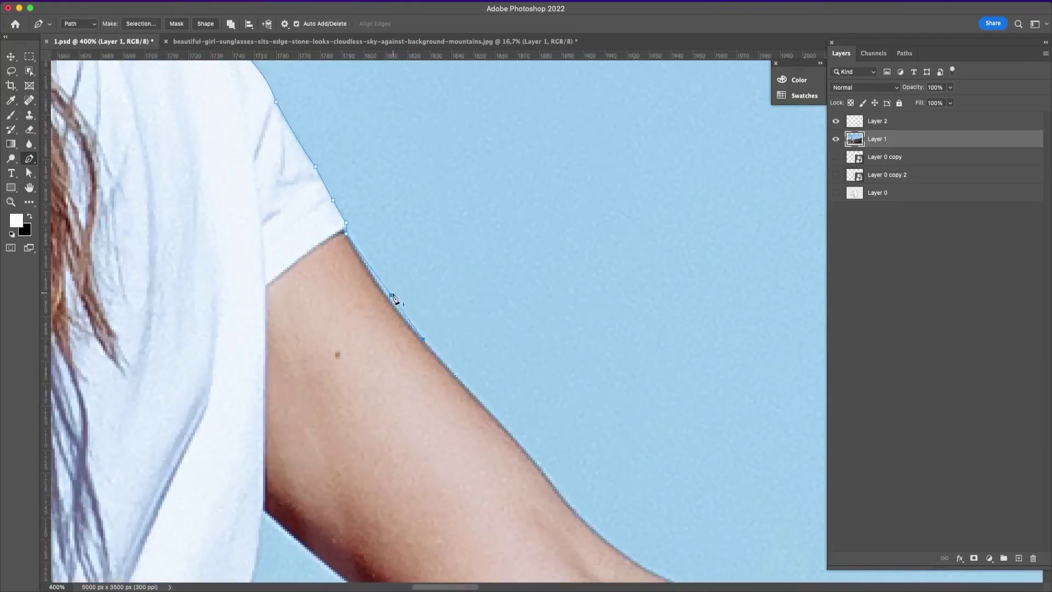
{"action": "left_click", "coordinate": [541, 468]}
{"action": "left_click", "coordinate": [511, 437]}
{"action": "left_click_drag", "start_coordinate": [652, 459], "coordinate": [484, 268]}
{"action": "left_click", "coordinate": [509, 397]}
{"action": "left_click", "coordinate": [473, 381]}
{"action": "left_click", "coordinate": [405, 323]}
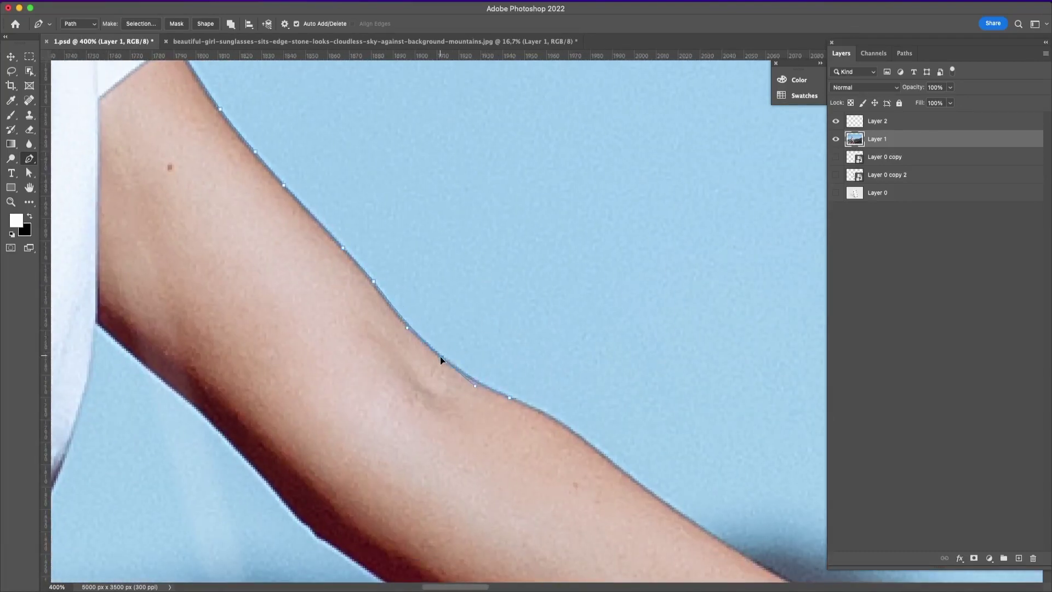
{"action": "left_click", "coordinate": [438, 352]}
{"action": "scroll", "coordinate": [462, 343], "scroll_direction": "right", "scroll_amount": 5}
{"action": "scroll", "coordinate": [462, 342], "scroll_direction": "down", "scroll_amount": 2}
{"action": "left_click", "coordinate": [425, 388]}
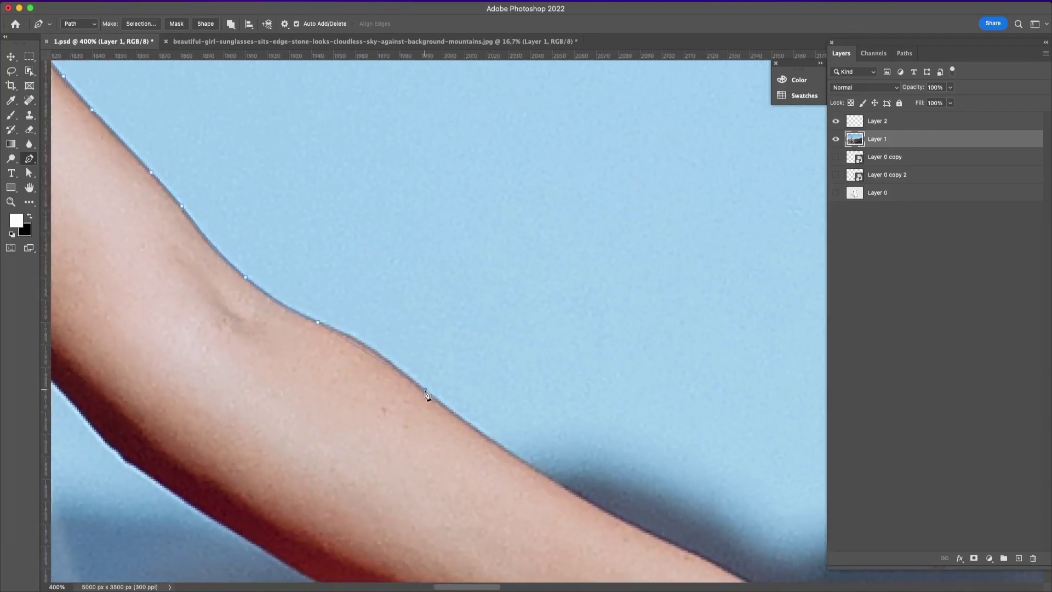
{"action": "left_click_drag", "start_coordinate": [379, 356], "coordinate": [374, 350]}
Continue the path along the forearm and curve it around the wrist edge.
{"action": "scroll", "coordinate": [507, 443], "scroll_direction": "right", "scroll_amount": 4}
{"action": "scroll", "coordinate": [507, 444], "scroll_direction": "down", "scroll_amount": 3}
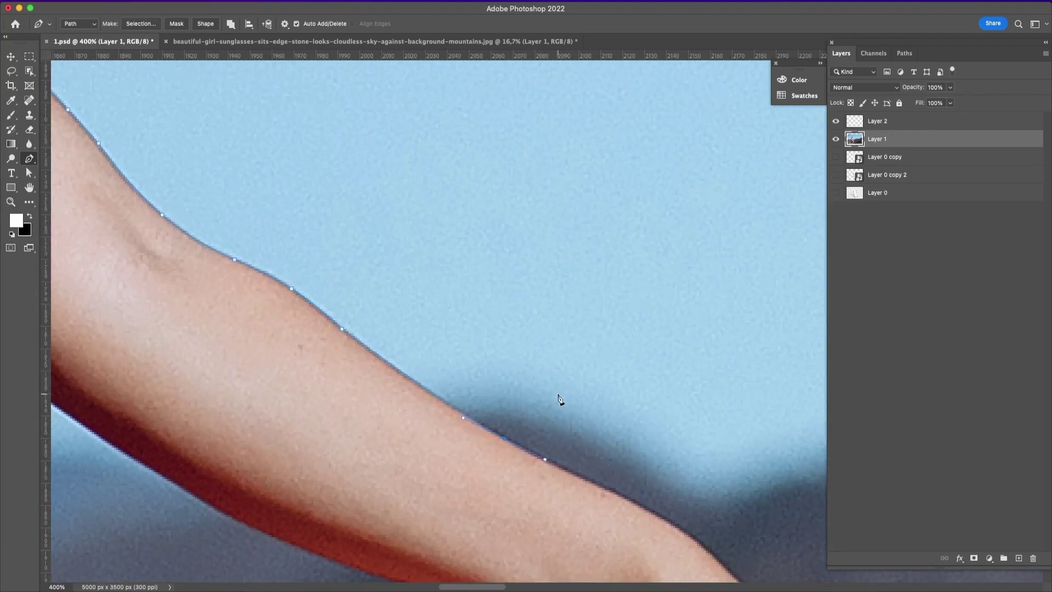
{"action": "scroll", "coordinate": [521, 363], "scroll_direction": "right", "scroll_amount": 8}
{"action": "scroll", "coordinate": [521, 364], "scroll_direction": "down", "scroll_amount": 5}
{"action": "left_click", "coordinate": [437, 384]}
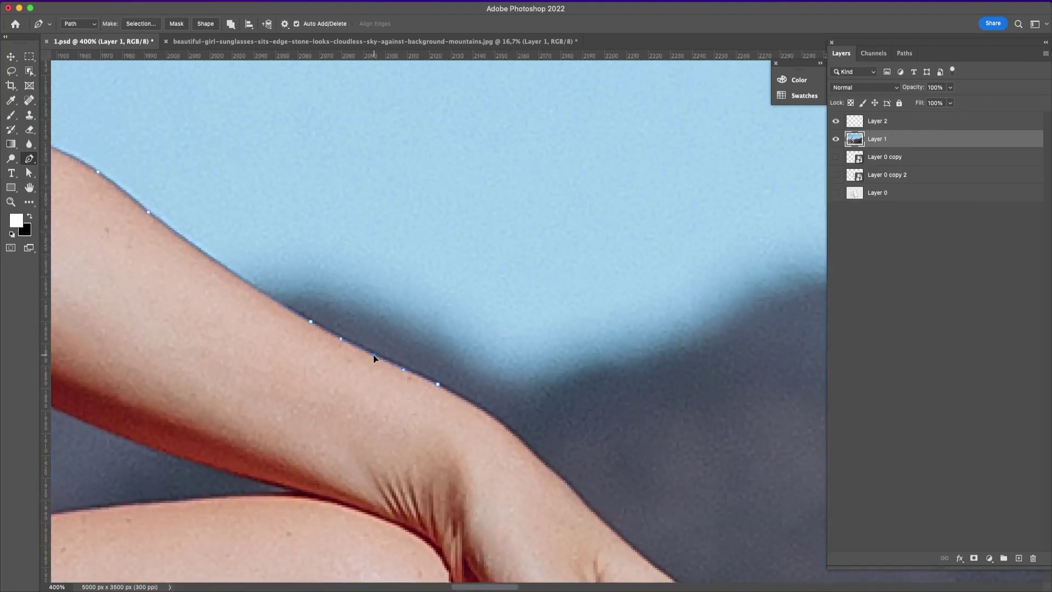
{"action": "scroll", "coordinate": [521, 284], "scroll_direction": "down", "scroll_amount": 8}
{"action": "scroll", "coordinate": [521, 284], "scroll_direction": "right", "scroll_amount": 2}
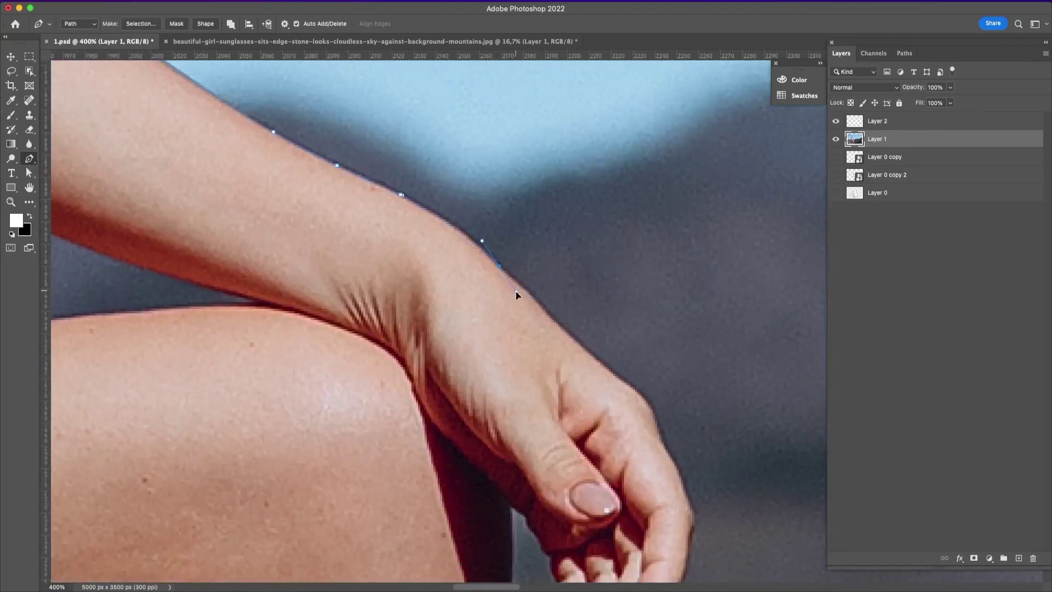
{"action": "scroll", "coordinate": [527, 276], "scroll_direction": "down", "scroll_amount": 2}
{"action": "scroll", "coordinate": [527, 275], "scroll_direction": "right", "scroll_amount": 1}
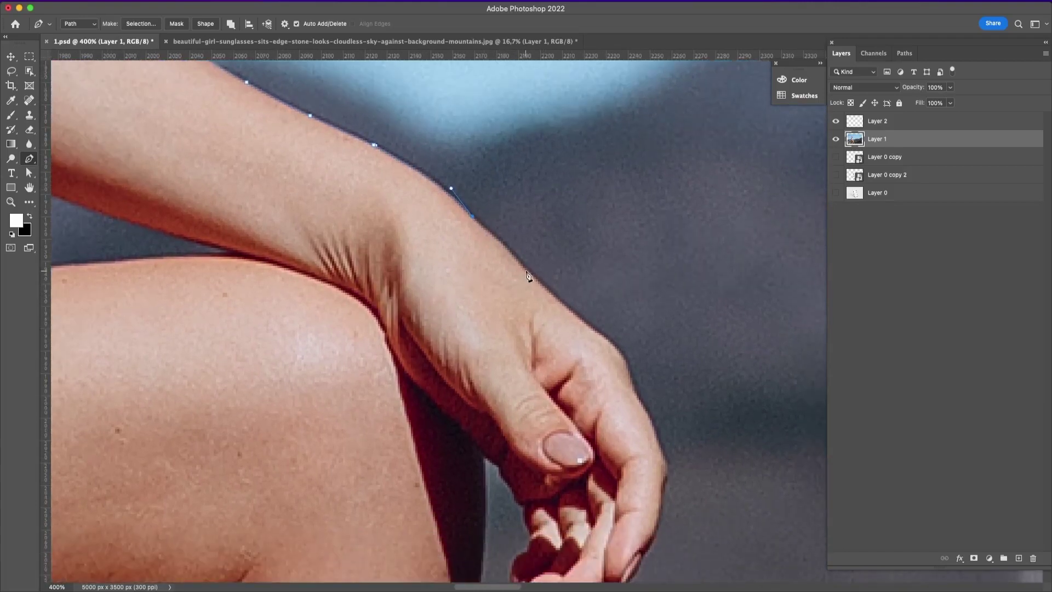
{"action": "key", "text": "space"}
{"action": "left_click_drag", "start_coordinate": [567, 309], "coordinate": [562, 302]}
Outline the hand's edge with curved anchors at and under the fingertip.
{"action": "left_click", "coordinate": [632, 384]}
{"action": "key", "text": "space"}
{"action": "left_click_drag", "start_coordinate": [662, 454], "coordinate": [608, 300]}
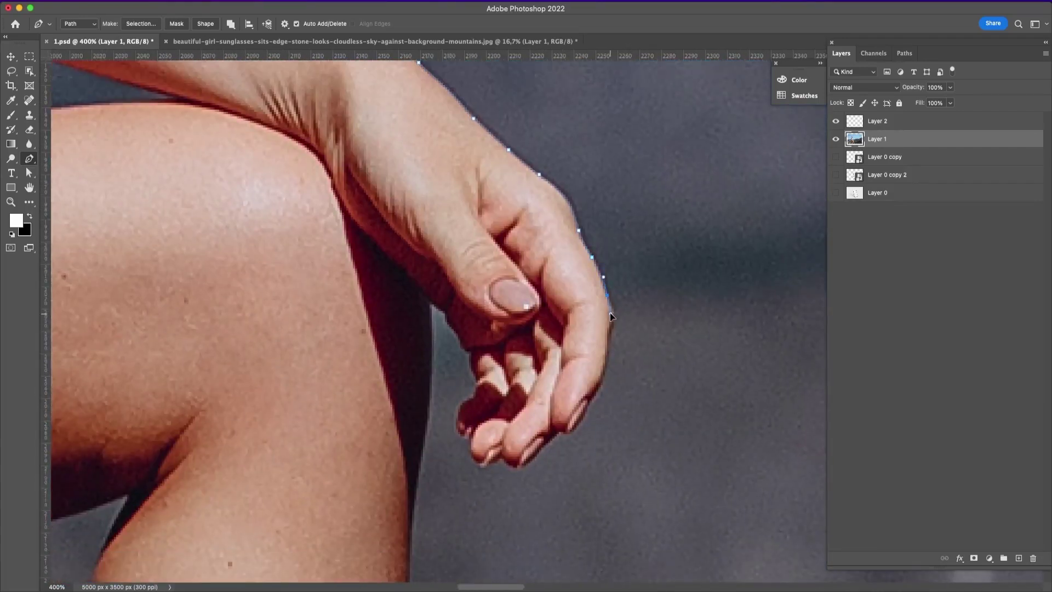
{"action": "left_click", "coordinate": [613, 326]}
{"action": "left_click_drag", "start_coordinate": [594, 401], "coordinate": [559, 431]}
{"action": "scroll", "coordinate": [657, 433], "scroll_direction": "left", "scroll_amount": 4}
{"action": "scroll", "coordinate": [657, 433], "scroll_direction": "up", "scroll_amount": 1}
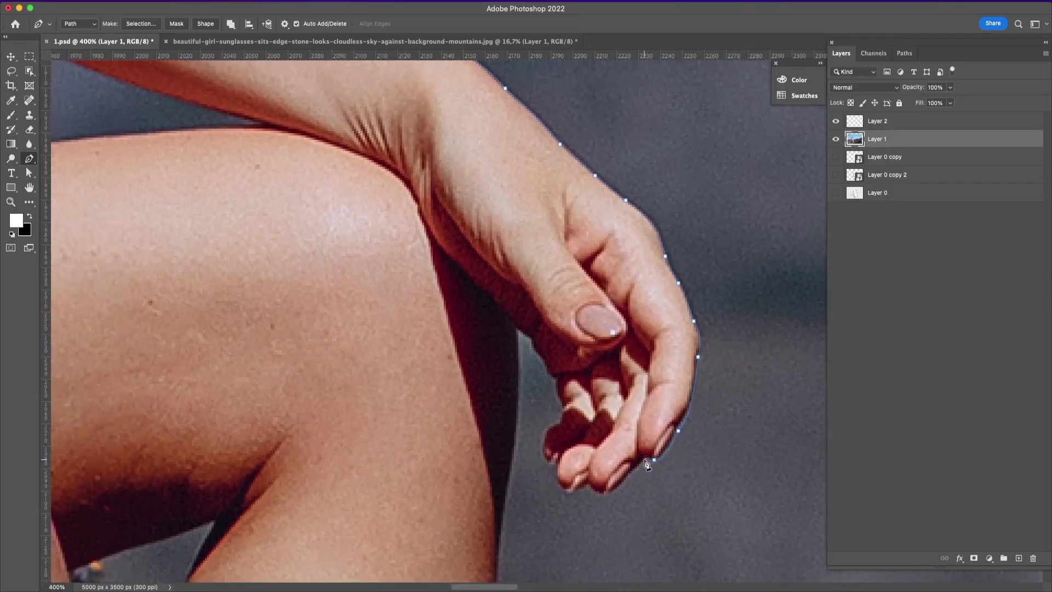
{"action": "left_click_drag", "start_coordinate": [611, 492], "coordinate": [628, 485]}
{"action": "scroll", "coordinate": [629, 476], "scroll_direction": "down", "scroll_amount": 4}
{"action": "scroll", "coordinate": [628, 476], "scroll_direction": "left", "scroll_amount": 4}
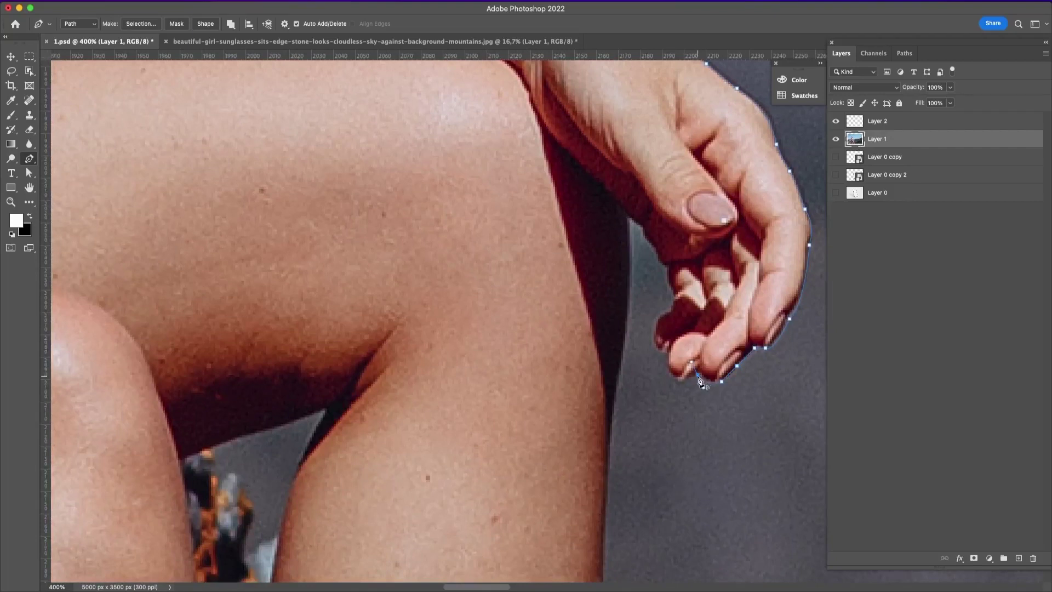
{"action": "scroll", "coordinate": [701, 381], "scroll_direction": "up", "scroll_amount": 3}
{"action": "scroll", "coordinate": [701, 382], "scroll_direction": "left", "scroll_amount": 1}
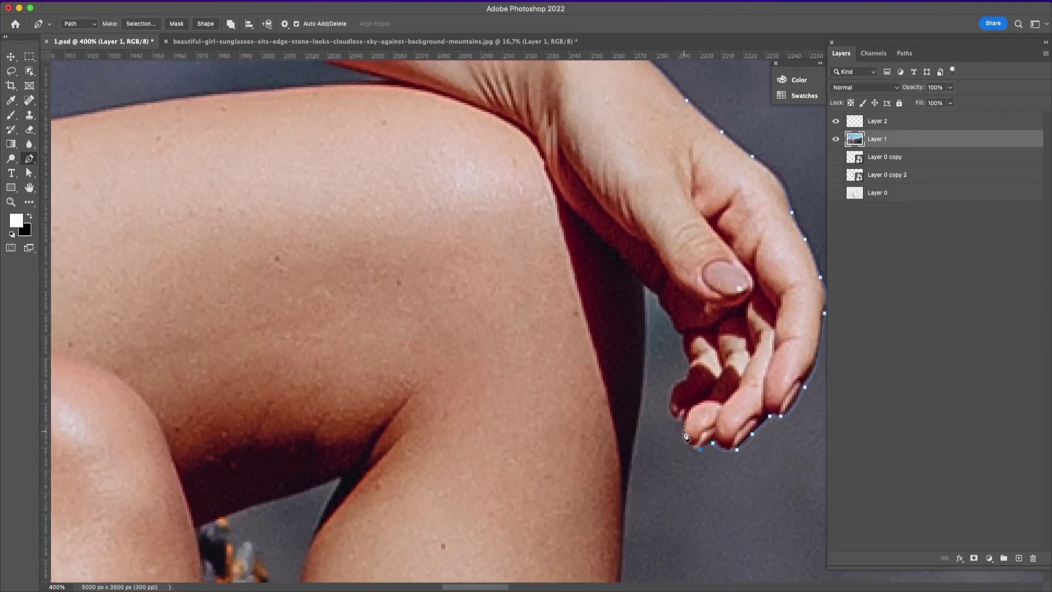
{"action": "left_click_drag", "start_coordinate": [684, 421], "coordinate": [672, 423]}
Run anchors up the fingertip, finger and thumb edges.
{"action": "left_click", "coordinate": [671, 411]}
{"action": "left_click", "coordinate": [671, 393]}
{"action": "left_click", "coordinate": [671, 384]}
{"action": "left_click", "coordinate": [686, 378]}
{"action": "left_click", "coordinate": [684, 357]}
{"action": "left_click", "coordinate": [681, 335]}
{"action": "left_click", "coordinate": [671, 322]}
{"action": "left_click", "coordinate": [664, 310]}
{"action": "left_click", "coordinate": [656, 297]}
{"action": "left_click", "coordinate": [658, 295]}
{"action": "left_click", "coordinate": [644, 285]}
Bring the path down from the thumb to the thigh with curved anchors.
{"action": "scroll", "coordinate": [649, 290], "scroll_direction": "down", "scroll_amount": 6}
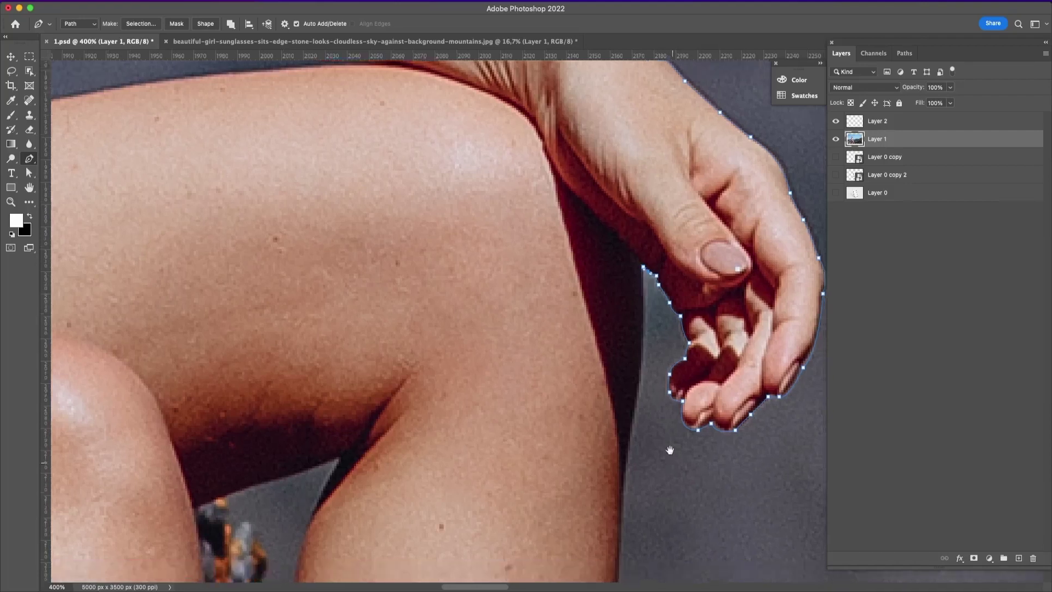
{"action": "left_click_drag", "start_coordinate": [621, 207], "coordinate": [606, 295]}
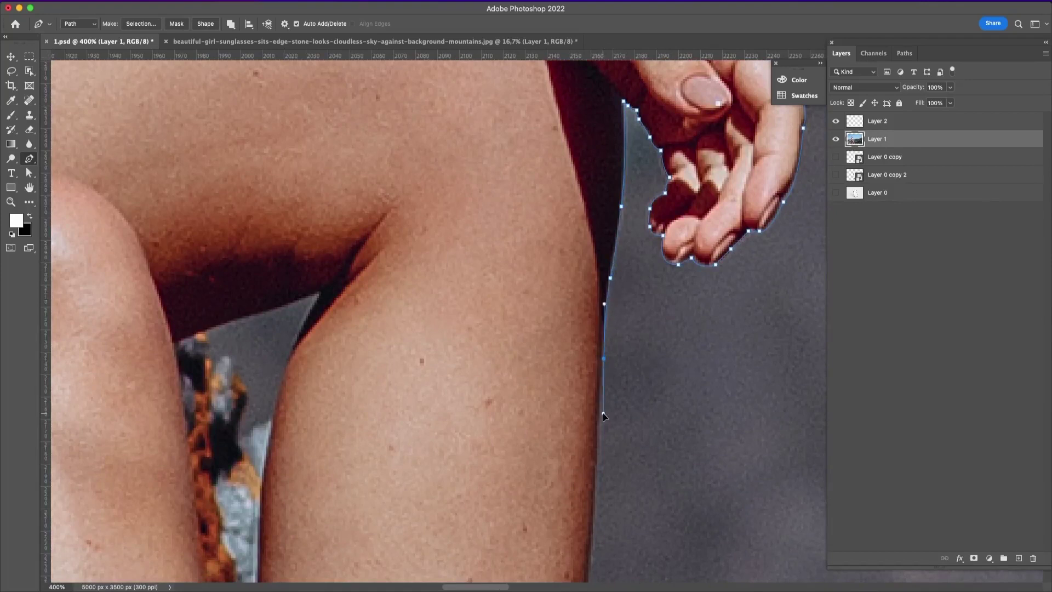
{"action": "scroll", "coordinate": [606, 364], "scroll_direction": "down", "scroll_amount": 5}
{"action": "scroll", "coordinate": [606, 364], "scroll_direction": "left", "scroll_amount": 2}
{"action": "mouse_move", "coordinate": [657, 390]}
{"action": "left_mouse_down"}
{"action": "mouse_move", "coordinate": [654, 411]}
{"action": "mouse_move", "coordinate": [651, 374]}
{"action": "mouse_move", "coordinate": [656, 396]}
{"action": "left_mouse_up"}
{"action": "scroll", "coordinate": [656, 396], "scroll_direction": "down", "scroll_amount": 8}
{"action": "scroll", "coordinate": [655, 396], "scroll_direction": "left", "scroll_amount": 1}
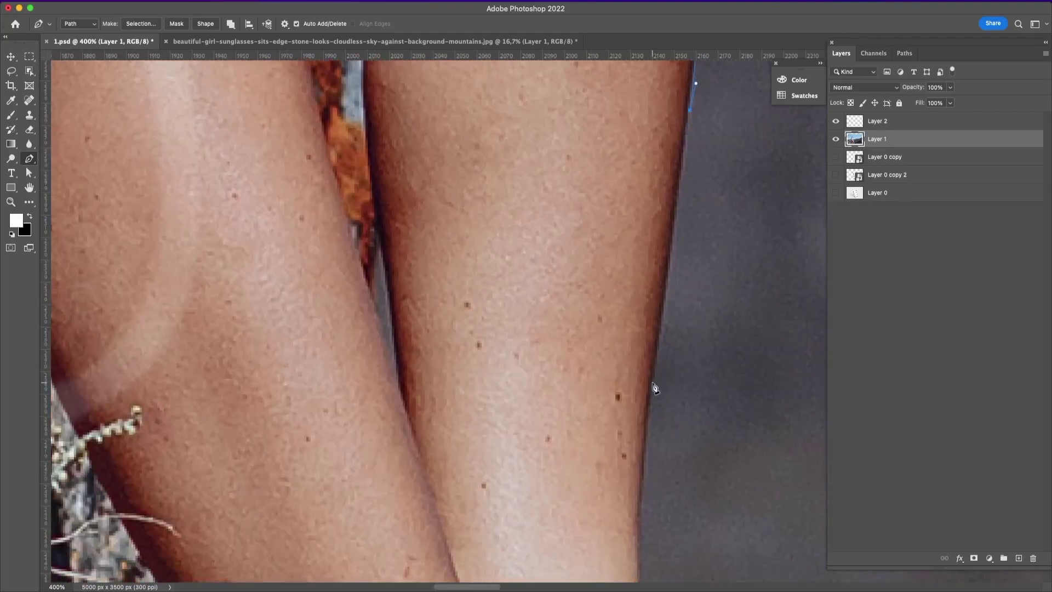
{"action": "left_click", "coordinate": [669, 256]}
Trace anchors down the leg edge and along the lower leg.
{"action": "scroll", "coordinate": [665, 438], "scroll_direction": "down", "scroll_amount": 5}
{"action": "left_click", "coordinate": [611, 362]}
{"action": "left_click", "coordinate": [618, 408]}
{"action": "scroll", "coordinate": [655, 474], "scroll_direction": "down", "scroll_amount": 4}
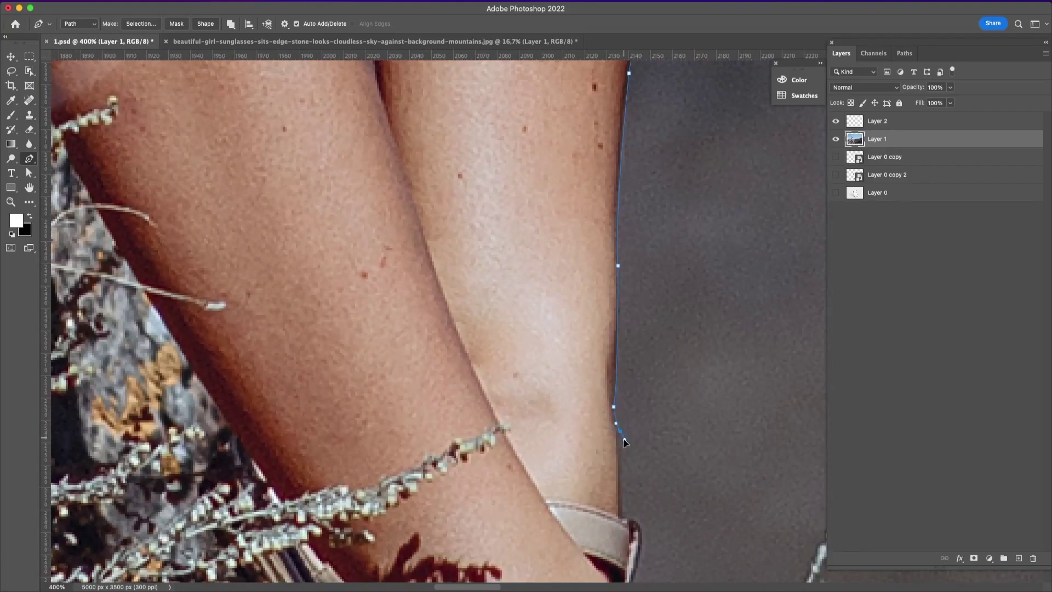
{"action": "left_click", "coordinate": [618, 427]}
{"action": "left_click", "coordinate": [620, 470]}
{"action": "left_click", "coordinate": [623, 515]}
{"action": "scroll", "coordinate": [630, 496], "scroll_direction": "down", "scroll_amount": 7}
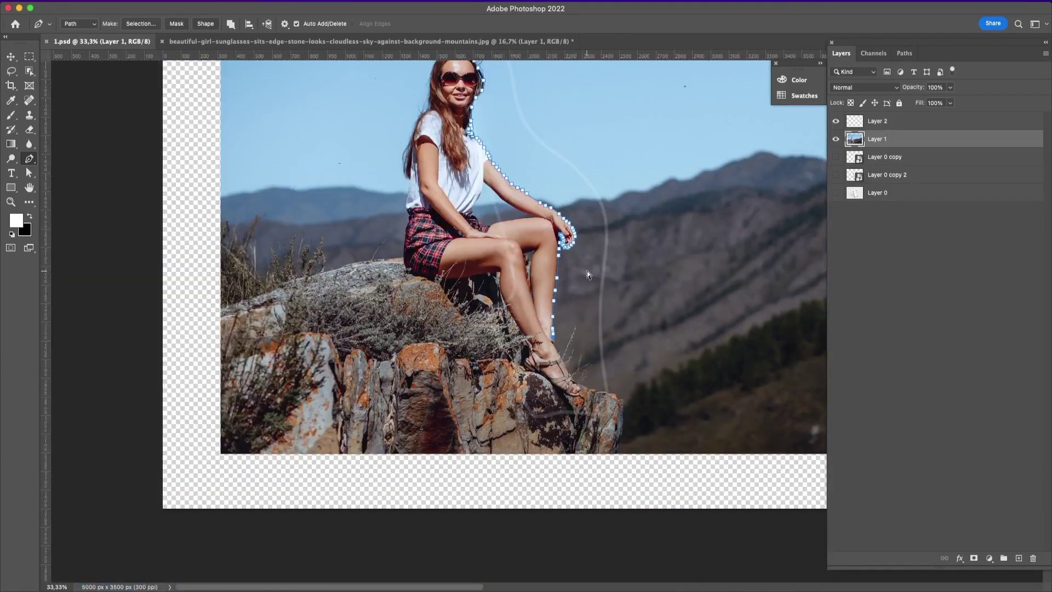
{"action": "scroll", "coordinate": [587, 271], "scroll_direction": "up", "scroll_amount": 7}
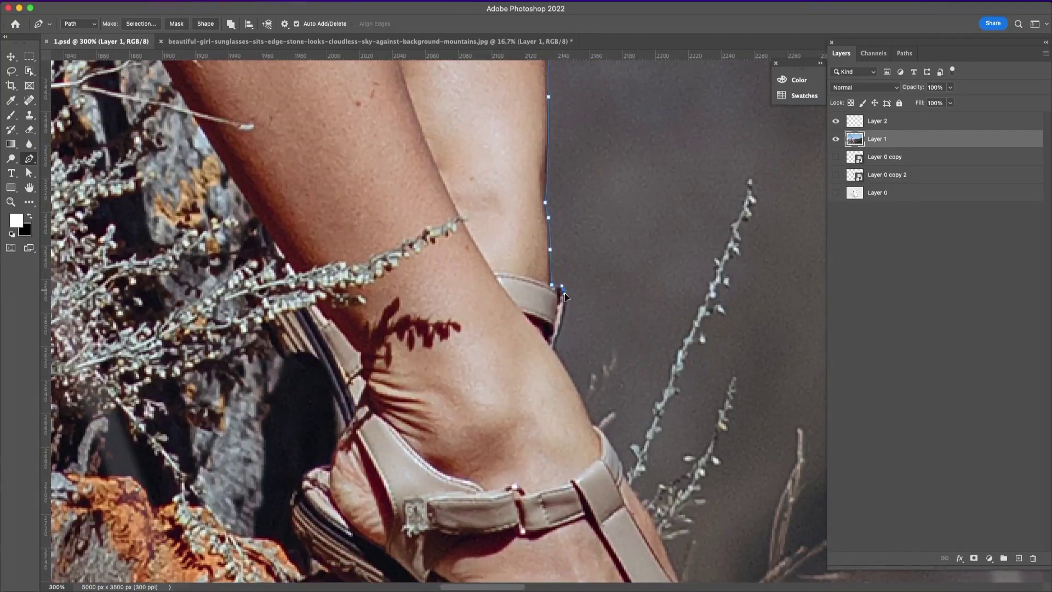
Extend the path to the ankle as a corner point, then curve along the sandal strap.
{"action": "left_click", "coordinate": [564, 293]}
{"action": "left_click", "coordinate": [555, 351]}
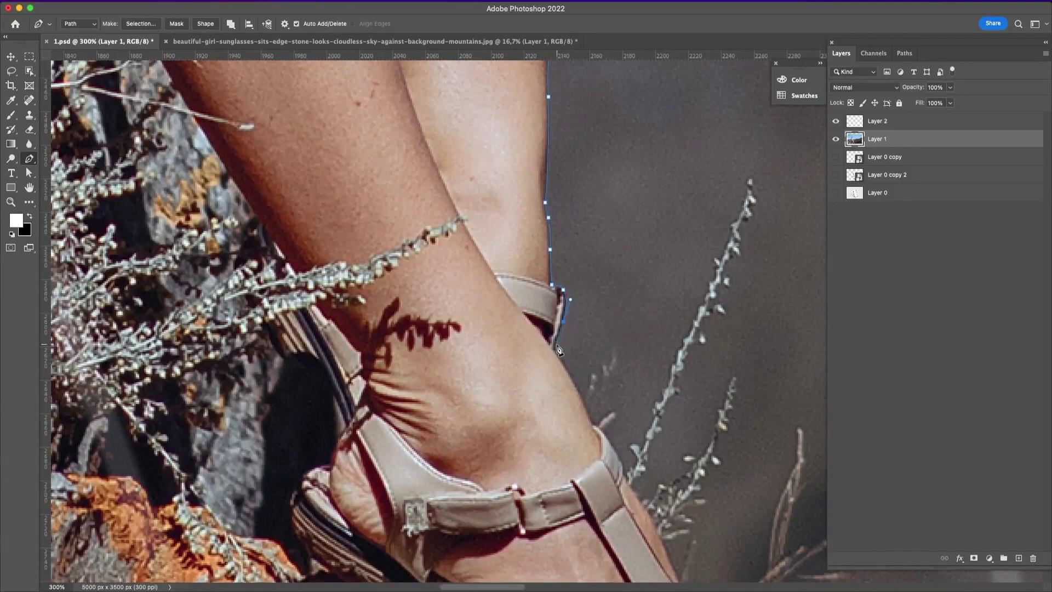
{"action": "scroll", "coordinate": [564, 338], "scroll_direction": "down", "scroll_amount": 5}
{"action": "left_click", "coordinate": [573, 270]}
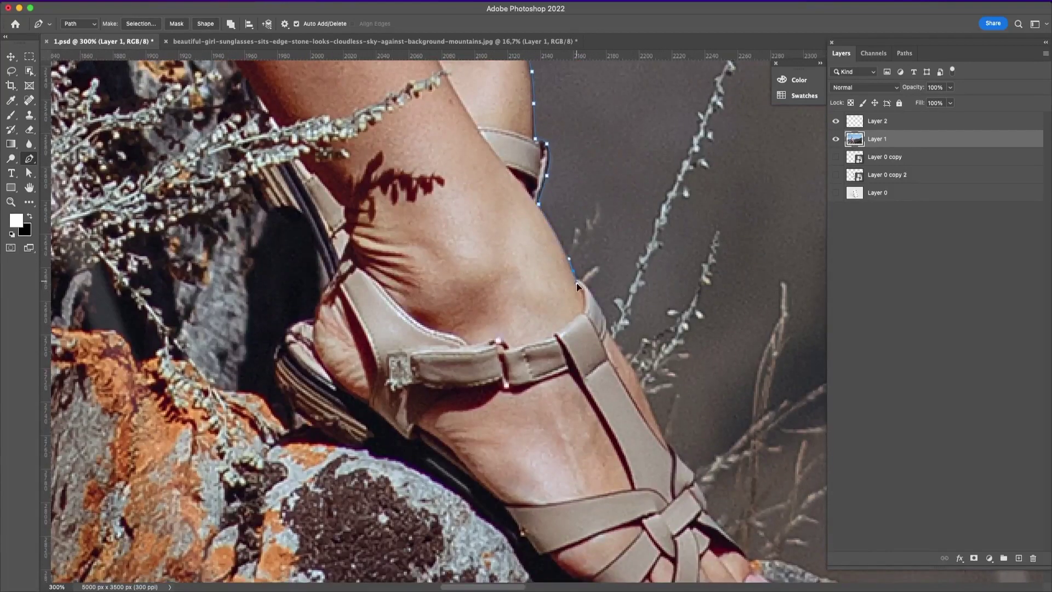
{"action": "left_click", "coordinate": [574, 273], "text": "alt"}
{"action": "scroll", "coordinate": [548, 251], "scroll_direction": "down", "scroll_amount": 5}
{"action": "scroll", "coordinate": [548, 252], "scroll_direction": "right", "scroll_amount": 4}
{"action": "scroll", "coordinate": [520, 269], "scroll_direction": "up", "scroll_amount": 5}
{"action": "left_click_drag", "start_coordinate": [498, 282], "coordinate": [511, 314]}
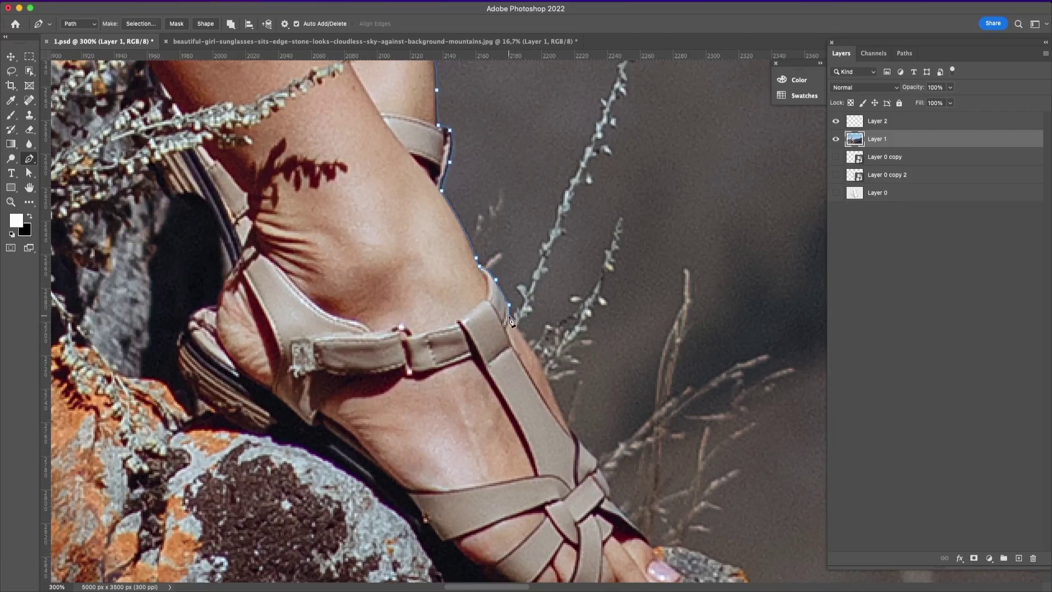
Undo the stray handle and add anchors down the sandal strap edge.
{"action": "scroll", "coordinate": [580, 360], "scroll_direction": "down", "scroll_amount": 3}
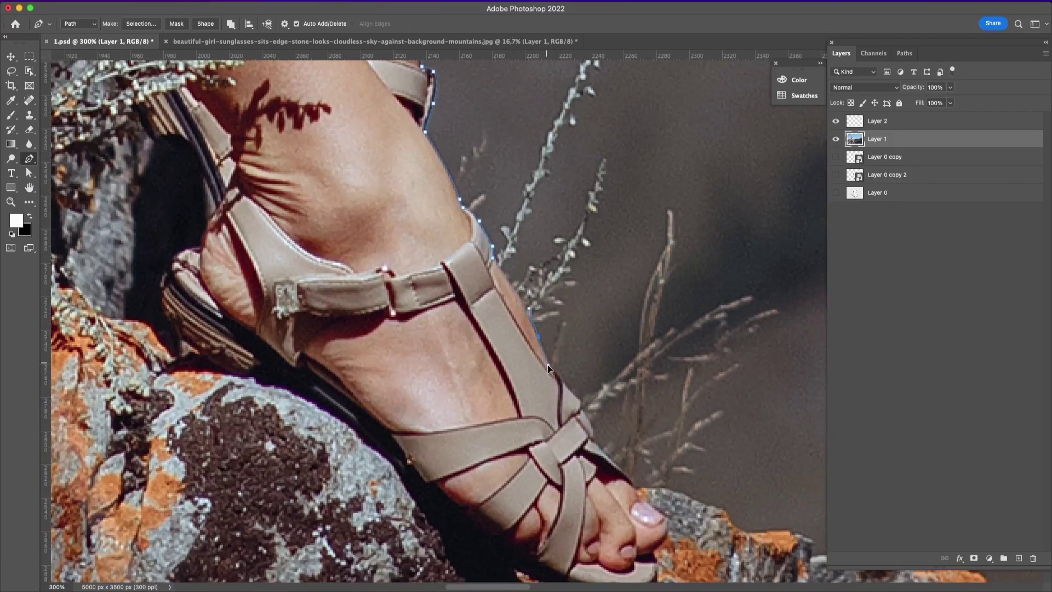
{"action": "key", "text": "super+space"}
{"action": "key", "text": "Escape"}
{"action": "key", "text": "ctrl+z"}
{"action": "left_click", "coordinate": [563, 380]}
{"action": "left_click", "coordinate": [594, 426]}
Wrap the path below the toenail and around the big toe with a curved anchor.
{"action": "scroll", "coordinate": [594, 425], "scroll_direction": "down", "scroll_amount": 3}
{"action": "scroll", "coordinate": [593, 426], "scroll_direction": "right", "scroll_amount": 2}
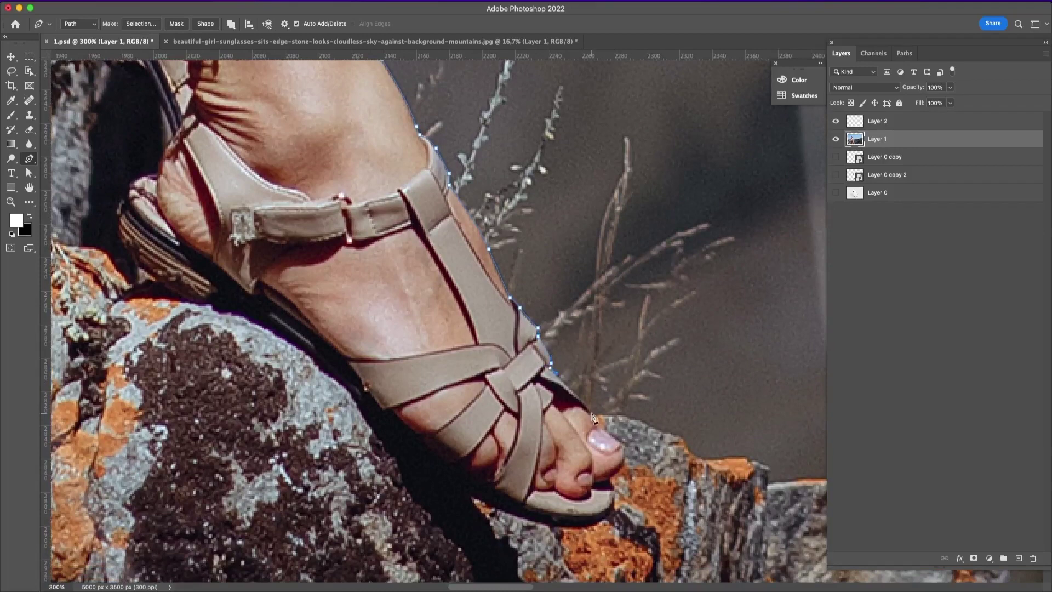
{"action": "scroll", "coordinate": [593, 420], "scroll_direction": "down", "scroll_amount": 3}
{"action": "scroll", "coordinate": [593, 421], "scroll_direction": "right", "scroll_amount": 1}
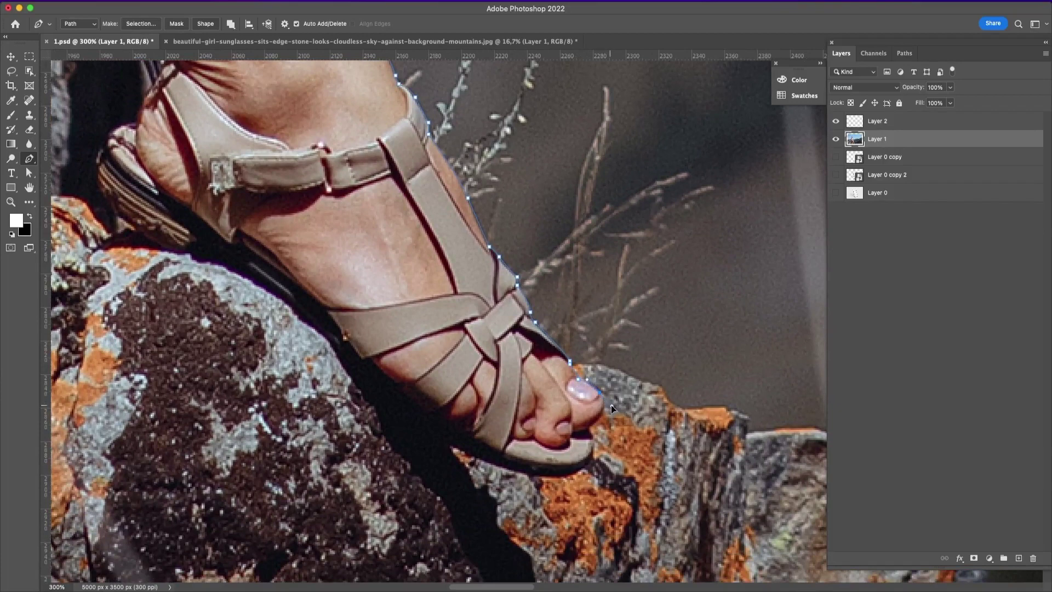
{"action": "left_click", "coordinate": [589, 428]}
{"action": "scroll", "coordinate": [664, 484], "scroll_direction": "up", "scroll_amount": 2}
{"action": "left_click_drag", "start_coordinate": [664, 484], "coordinate": [662, 406]}
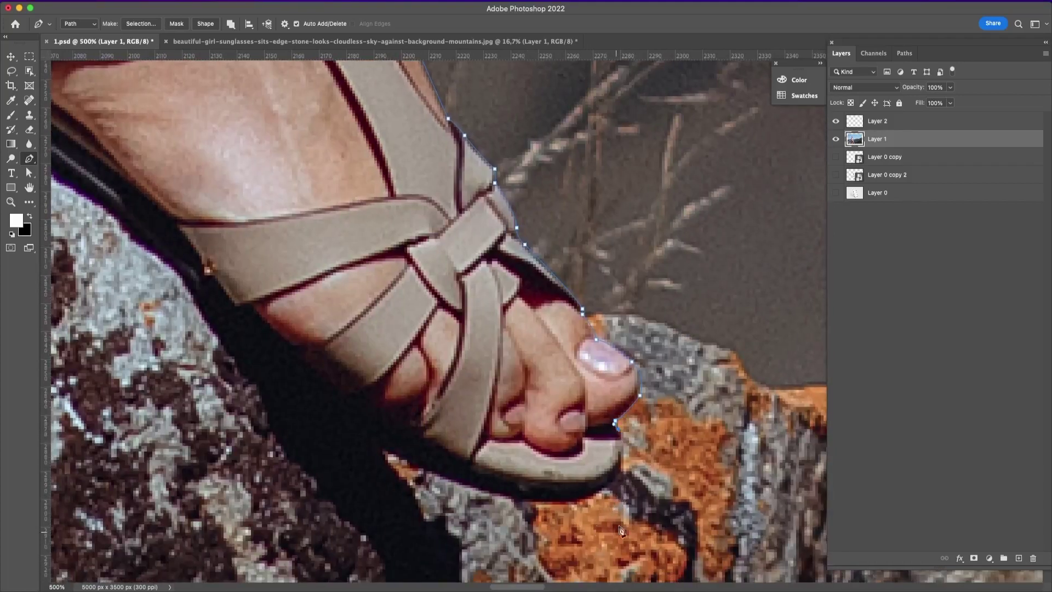
{"action": "left_click_drag", "start_coordinate": [612, 478], "coordinate": [483, 471]}
{"action": "scroll", "coordinate": [610, 494], "scroll_direction": "left", "scroll_amount": 3}
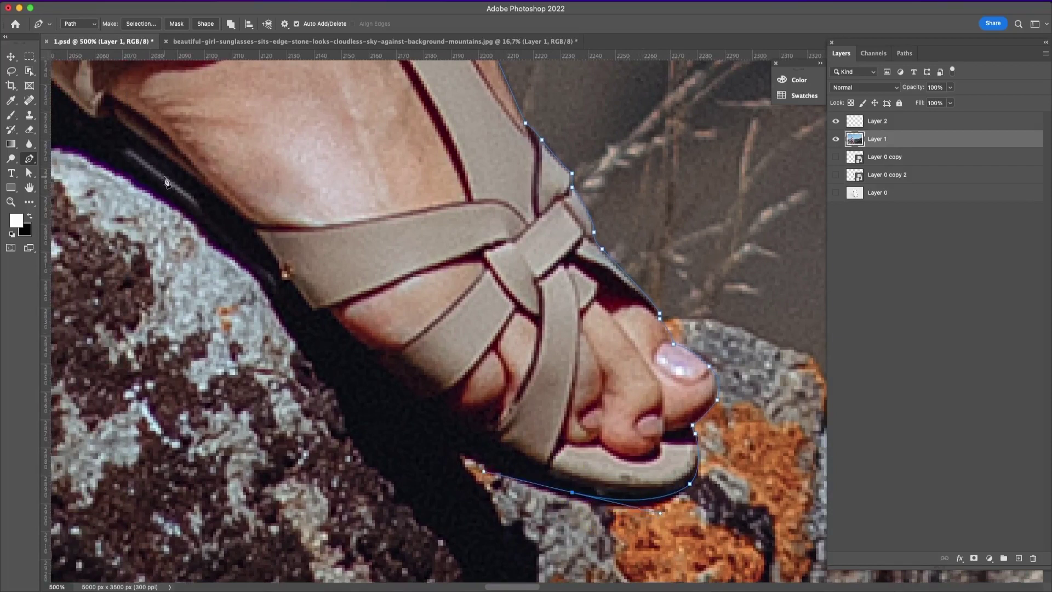
Trace the sandal sole toward the heel with curved anchors converted to corner points.
{"action": "left_click", "coordinate": [571, 492], "text": "alt"}
{"action": "left_click_drag", "start_coordinate": [314, 337], "coordinate": [196, 218]}
{"action": "left_click", "coordinate": [313, 338], "text": "alt"}
{"action": "left_click_drag", "start_coordinate": [387, 326], "coordinate": [510, 445]}
{"action": "left_click_drag", "start_coordinate": [284, 303], "coordinate": [468, 438]}
{"action": "left_click", "coordinate": [474, 477], "text": "alt"}
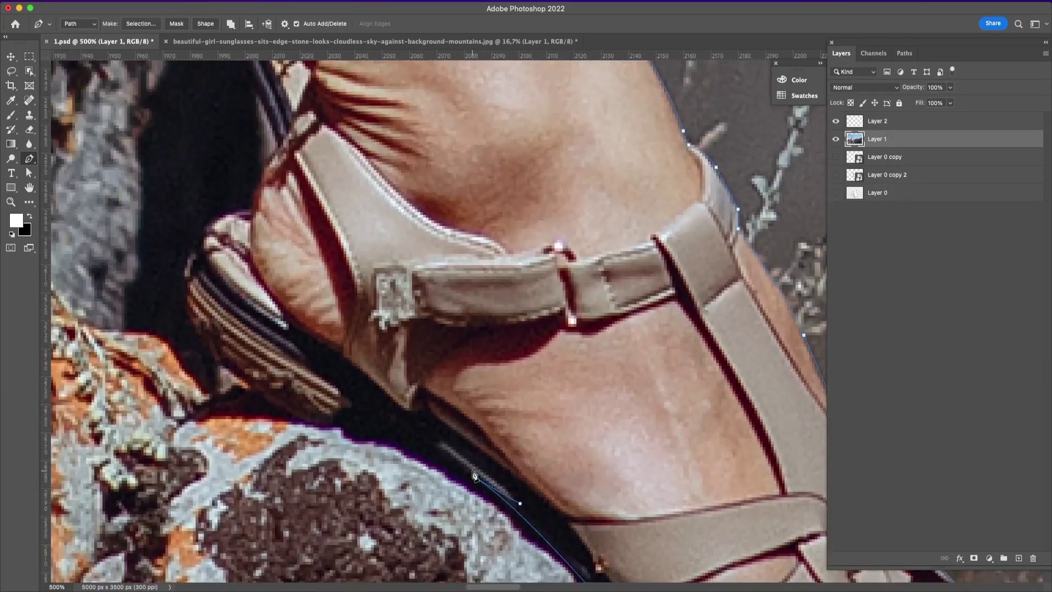
{"action": "left_click_drag", "start_coordinate": [362, 404], "coordinate": [329, 404]}
{"action": "left_click", "coordinate": [363, 405], "text": "alt"}
Outline the back of the heel with corner and smooth anchors.
{"action": "left_click_drag", "start_coordinate": [419, 391], "coordinate": [659, 419]}
{"action": "left_click", "coordinate": [571, 450]}
{"action": "left_click", "coordinate": [569, 453], "text": "alt"}
{"action": "left_click_drag", "start_coordinate": [528, 439], "coordinate": [497, 414]}
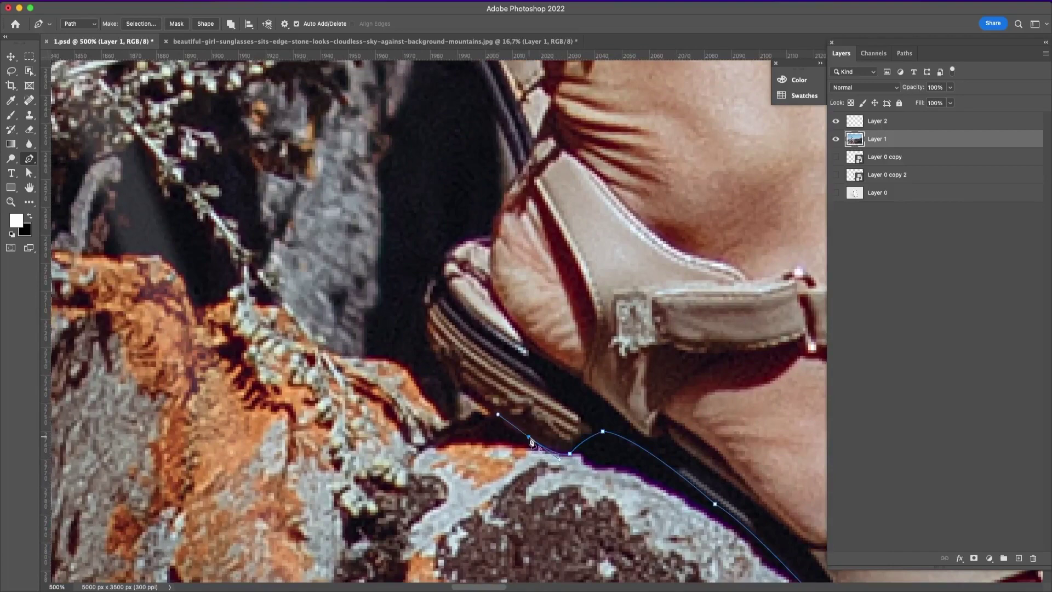
{"action": "scroll", "coordinate": [530, 441], "scroll_direction": "up", "scroll_amount": 5}
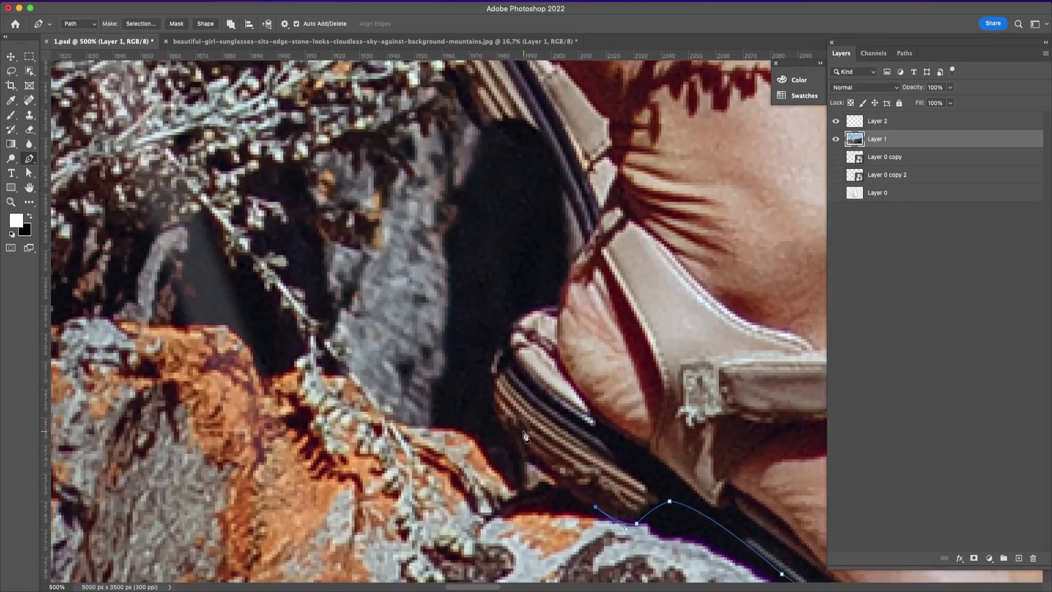
{"action": "left_click_drag", "start_coordinate": [497, 417], "coordinate": [518, 325]}
{"action": "left_click", "coordinate": [496, 418], "text": "alt"}
Climb from the heel up the leg edge with curved anchors, sharpening the first into a corner.
{"action": "scroll", "coordinate": [502, 422], "scroll_direction": "up", "scroll_amount": 3}
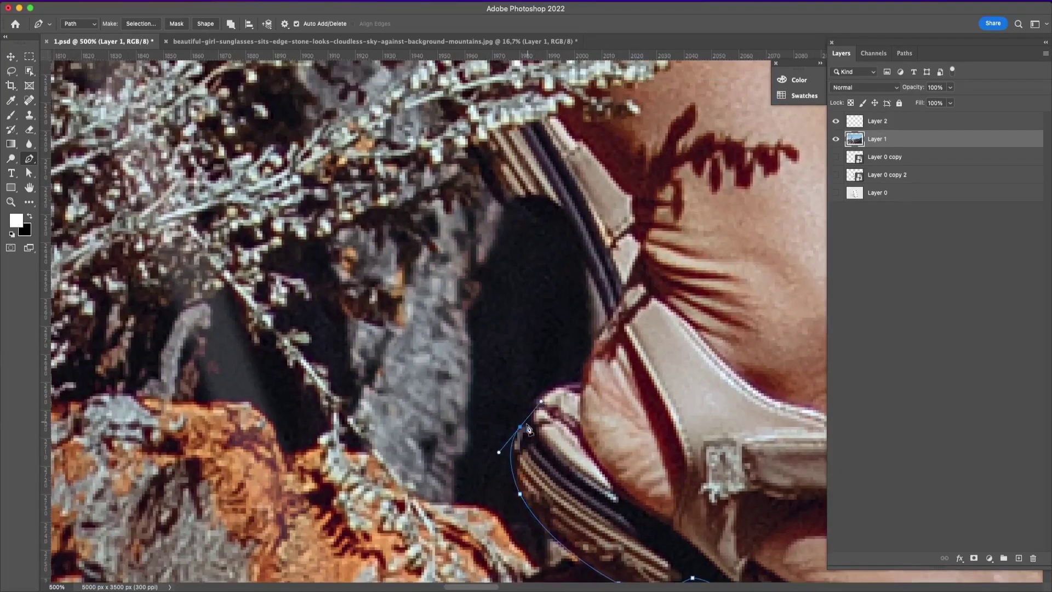
{"action": "left_click_drag", "start_coordinate": [566, 381], "coordinate": [612, 366]}
{"action": "left_click", "coordinate": [567, 382], "text": "alt"}
{"action": "left_click_drag", "start_coordinate": [608, 318], "coordinate": [634, 294]}
{"action": "scroll", "coordinate": [580, 342], "scroll_direction": "up", "scroll_amount": 5}
{"action": "left_click_drag", "start_coordinate": [586, 371], "coordinate": [562, 339]}
{"action": "left_click_drag", "start_coordinate": [615, 362], "coordinate": [638, 399]}
{"action": "left_click_drag", "start_coordinate": [562, 402], "coordinate": [541, 375]}
Redo a misplaced anchor and continue up the calf, breaking one handle for a sharp turn.
{"action": "scroll", "coordinate": [642, 414], "scroll_direction": "down", "scroll_amount": 3}
{"action": "left_click_drag", "start_coordinate": [642, 415], "coordinate": [632, 368]}
{"action": "key", "text": "super+z"}
{"action": "left_click_drag", "start_coordinate": [561, 313], "coordinate": [550, 324]}
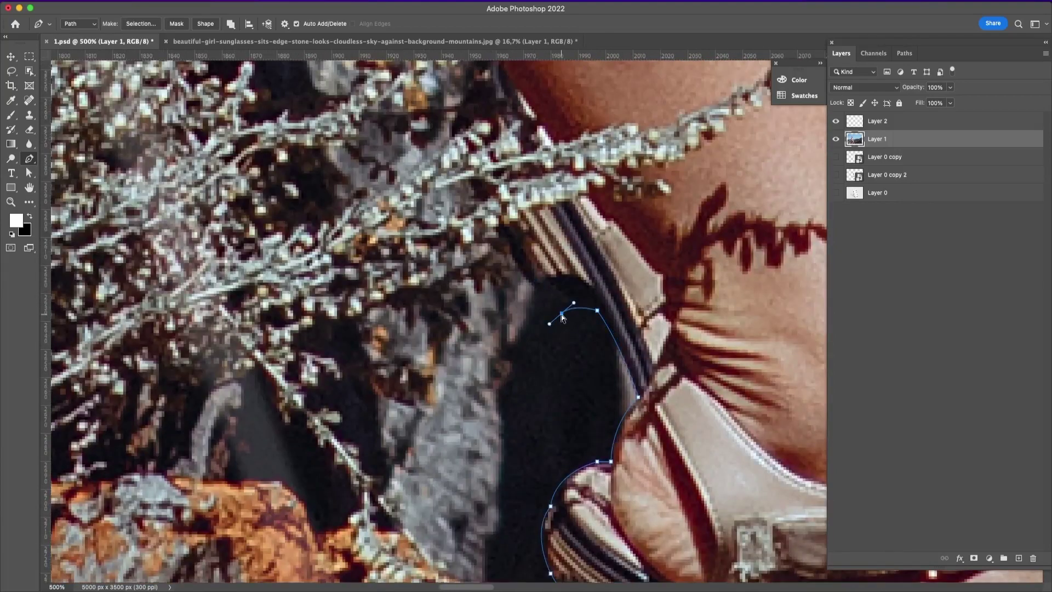
{"action": "left_click_drag", "start_coordinate": [514, 242], "coordinate": [497, 189]}
{"action": "scroll", "coordinate": [639, 316], "scroll_direction": "down", "scroll_amount": 5}
{"action": "scroll", "coordinate": [523, 226], "scroll_direction": "up", "scroll_amount": 8}
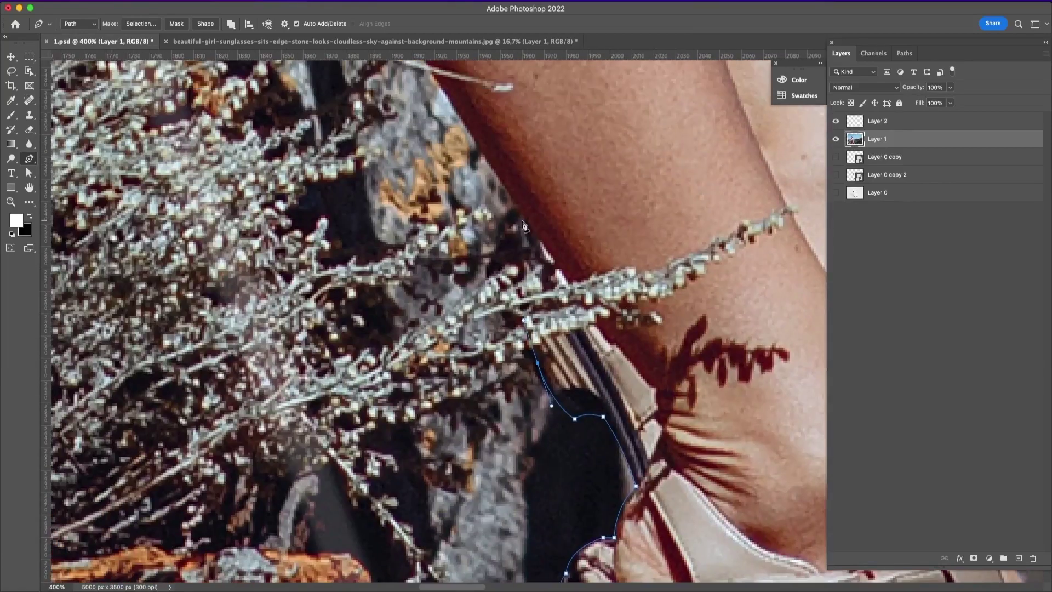
{"action": "left_click_drag", "start_coordinate": [523, 225], "coordinate": [540, 169]}
{"action": "left_click", "coordinate": [524, 225], "text": "alt"}
{"action": "scroll", "coordinate": [649, 261], "scroll_direction": "down", "scroll_amount": 2}
{"action": "scroll", "coordinate": [649, 261], "scroll_direction": "down", "scroll_amount": 5}
{"action": "left_click_drag", "start_coordinate": [630, 262], "coordinate": [639, 430]}
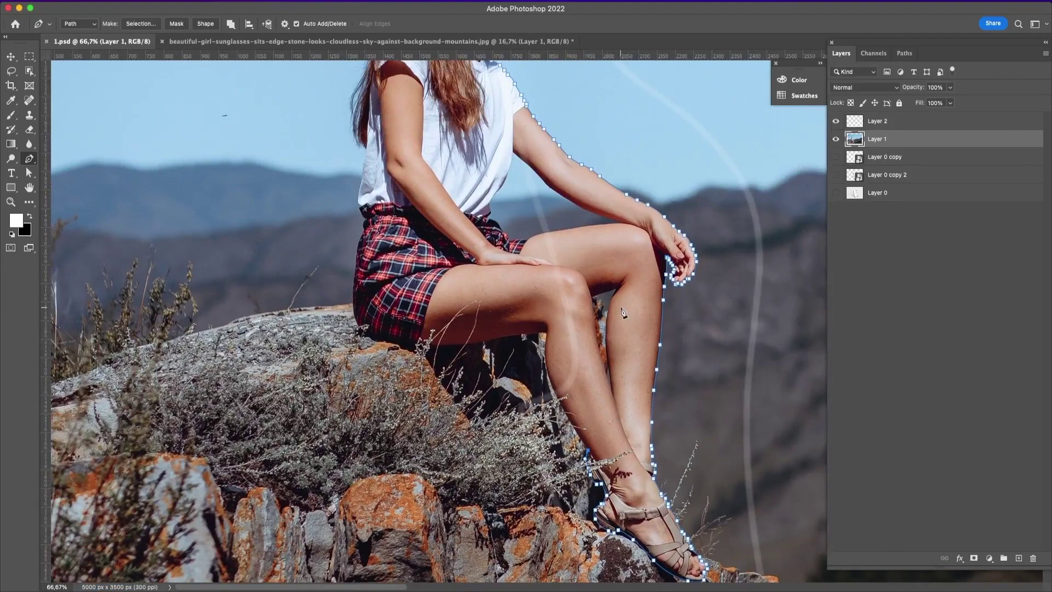
Add pen anchors along the knee and hand outline and up the arm edge.
{"action": "scroll", "coordinate": [623, 312], "scroll_direction": "up", "scroll_amount": 4}
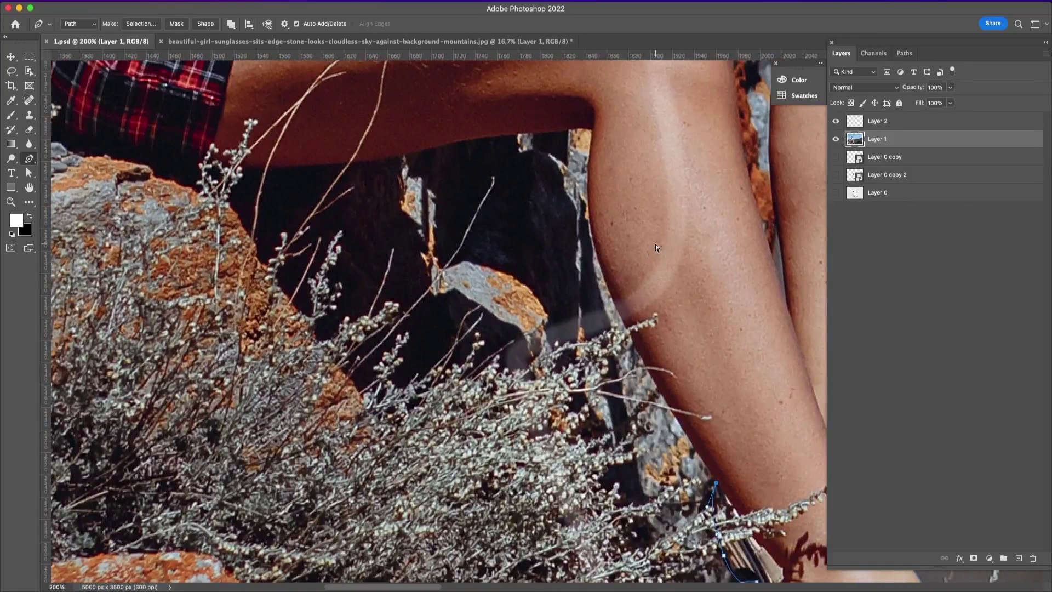
{"action": "scroll", "coordinate": [655, 244], "scroll_direction": "up", "scroll_amount": 2}
{"action": "left_click_drag", "start_coordinate": [670, 335], "coordinate": [652, 432]}
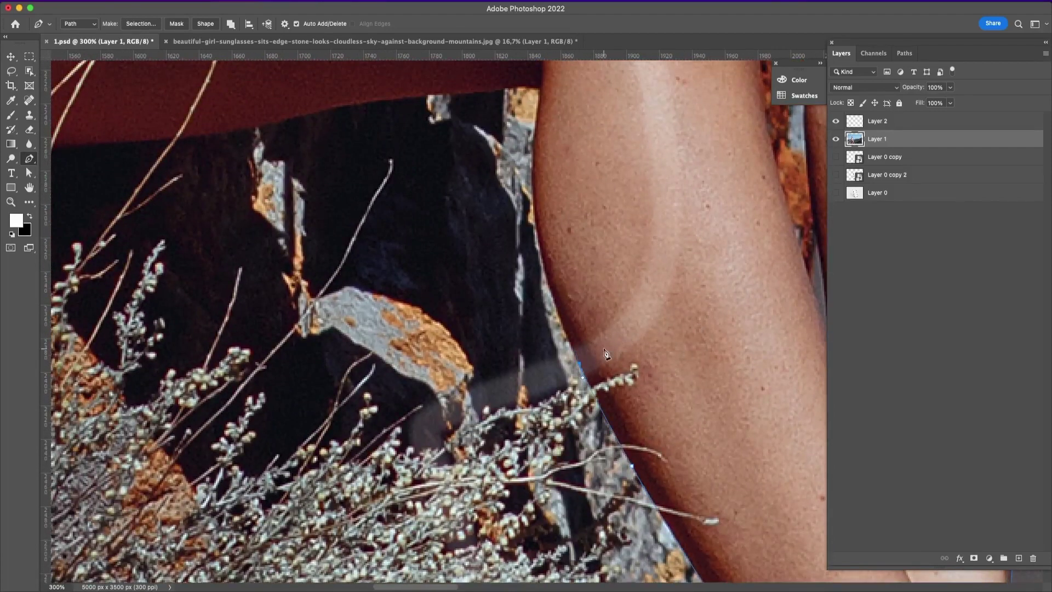
{"action": "left_click_drag", "start_coordinate": [714, 172], "coordinate": [703, 374]}
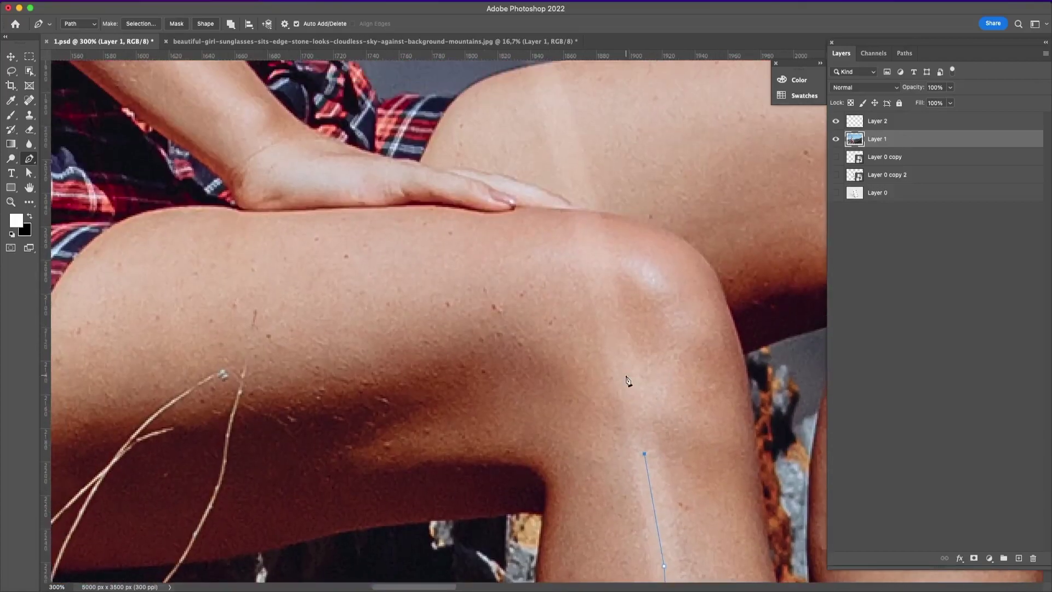
{"action": "left_click", "coordinate": [597, 257]}
{"action": "left_click_drag", "start_coordinate": [583, 202], "coordinate": [601, 304]}
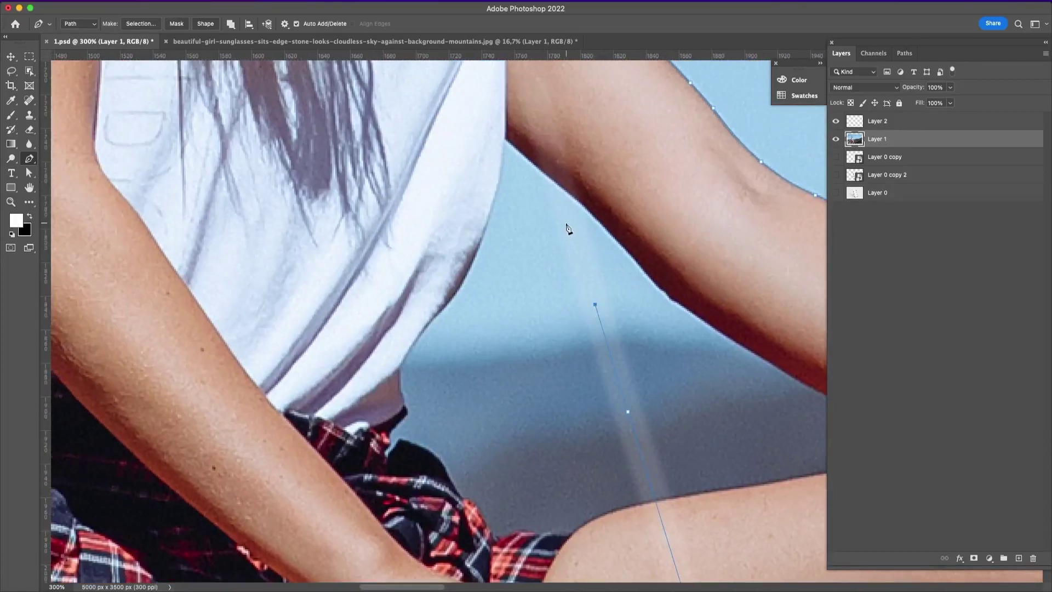
{"action": "left_click", "coordinate": [568, 227]}
{"action": "left_click", "coordinate": [563, 144]}
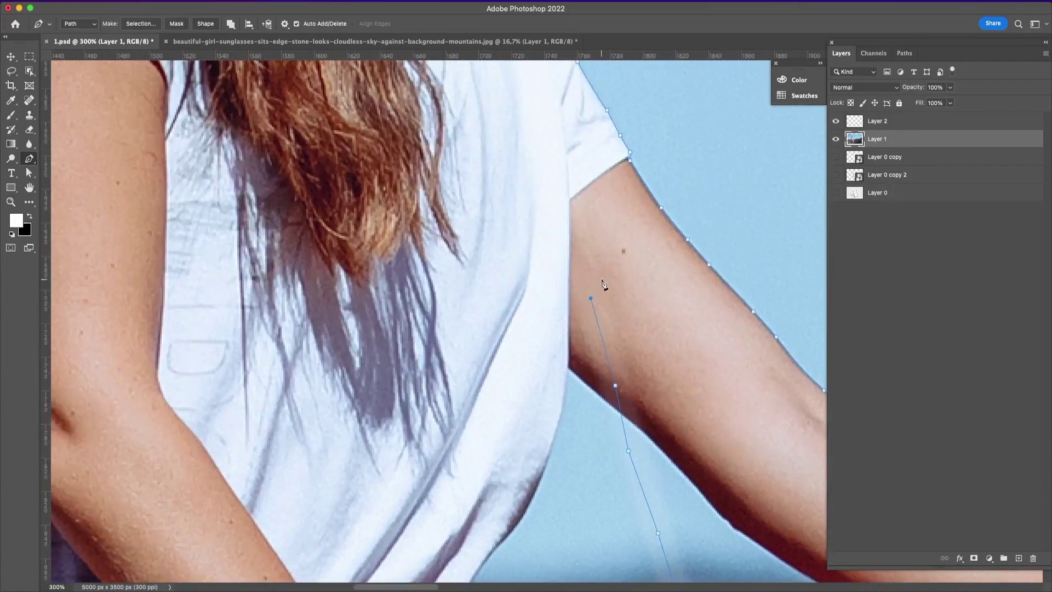
Place an anchor at the neck and close the path on its starting anchor atop the head.
{"action": "key", "text": "super+1"}
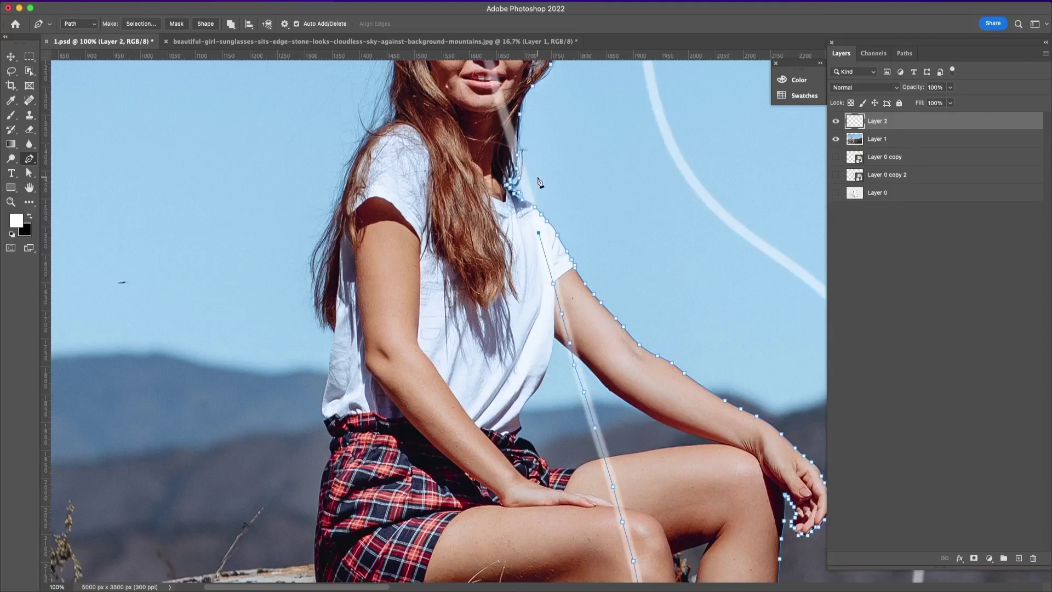
{"action": "key", "text": "super+minus"}
{"action": "key", "text": "super+minus"}
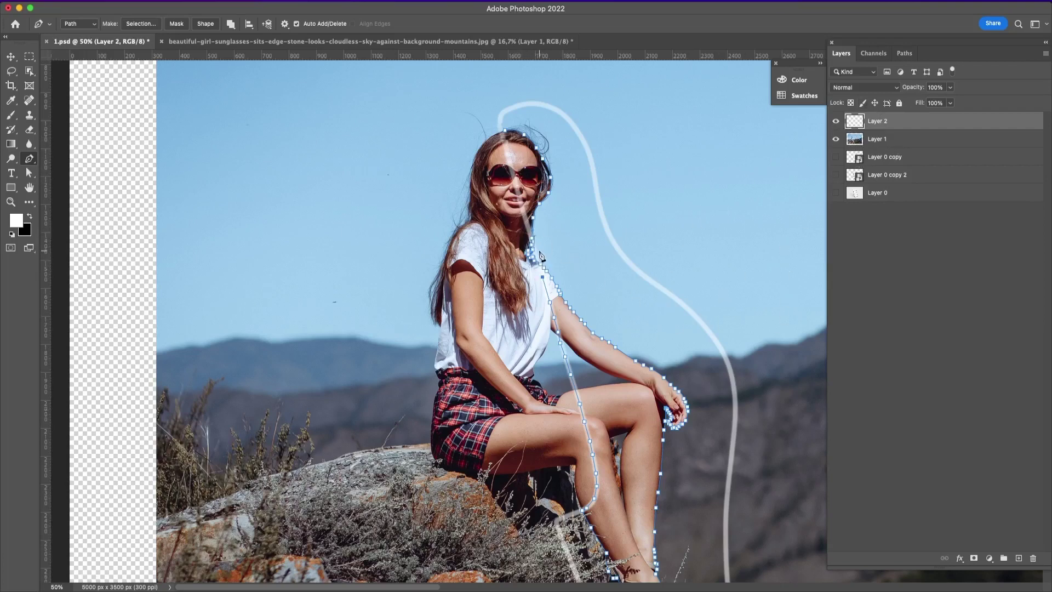
{"action": "mouse_move", "coordinate": [613, 329]}
{"action": "left_mouse_down"}
{"action": "mouse_move", "coordinate": [578, 228]}
{"action": "mouse_move", "coordinate": [572, 162]}
{"action": "mouse_move", "coordinate": [619, 335]}
{"action": "left_mouse_up"}
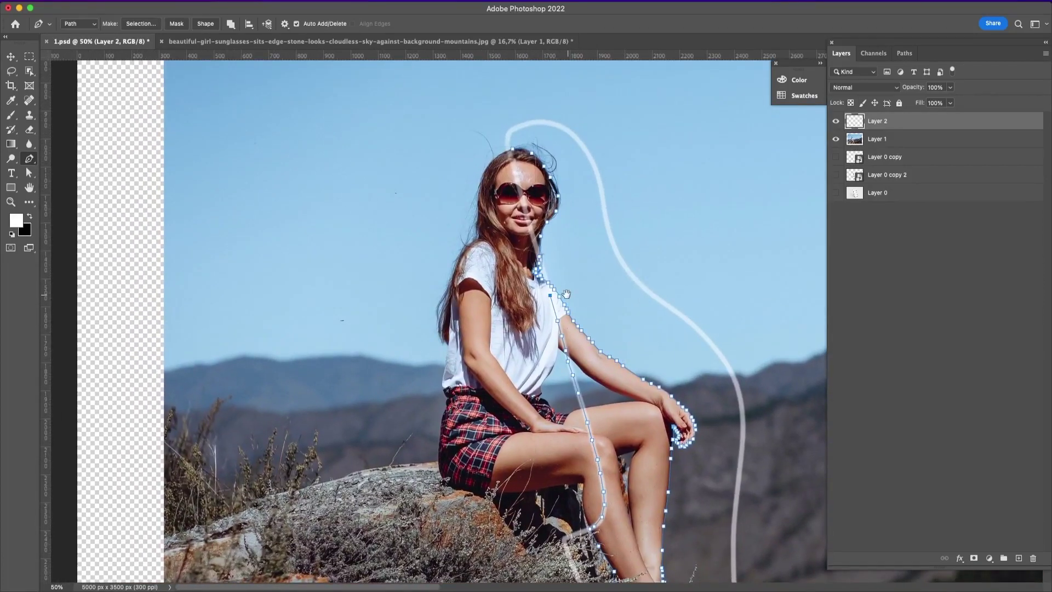
{"action": "left_click", "coordinate": [525, 267]}
{"action": "key", "text": "super+1"}
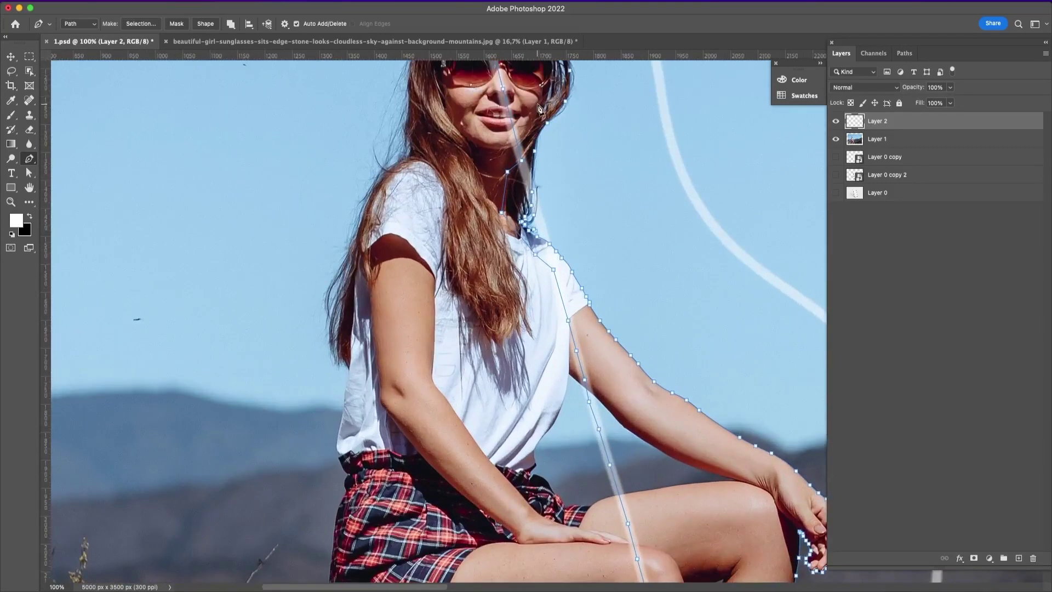
{"action": "left_click_drag", "start_coordinate": [601, 181], "coordinate": [635, 464]}
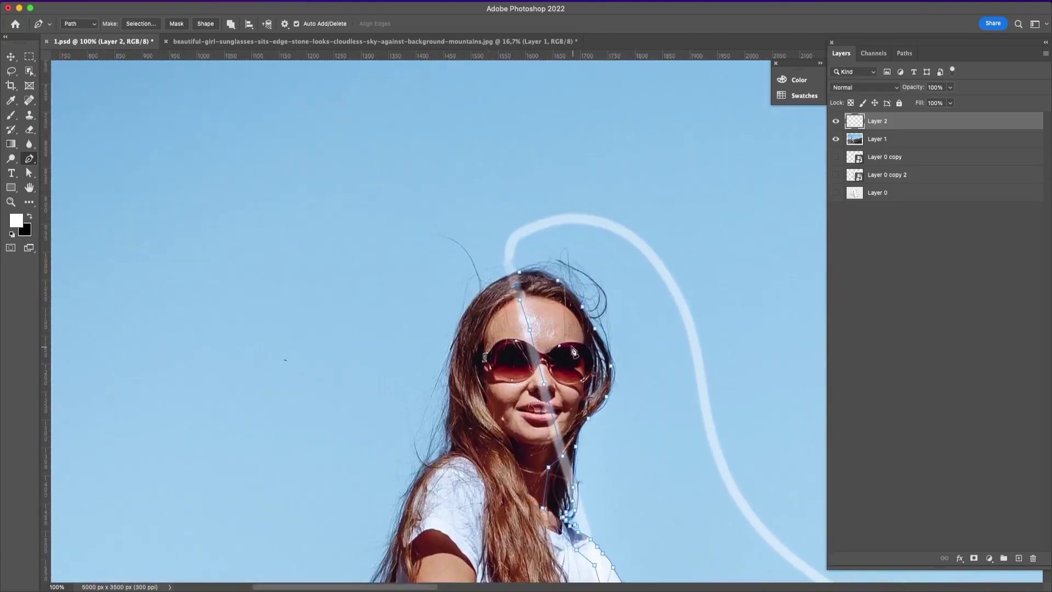
{"action": "left_click", "coordinate": [511, 274]}
Select the whole traced path and save 1.psd.
{"action": "left_click", "coordinate": [515, 280]}
{"action": "key", "text": "super+s"}
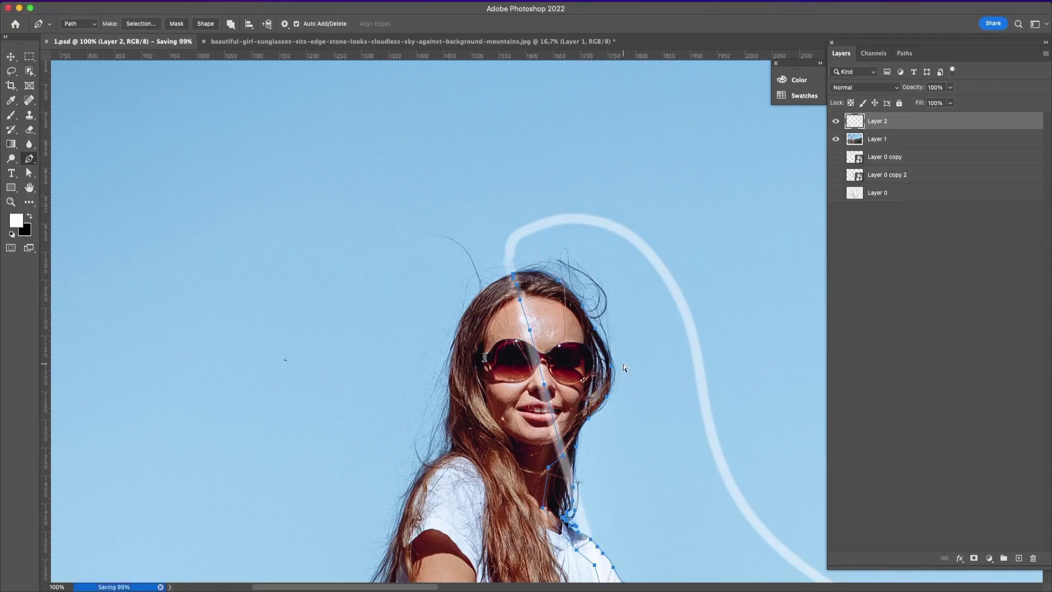
{"action": "key", "text": "super+minus"}
{"action": "key", "text": "super+minus"}
{"action": "key", "text": "super+minus"}
{"action": "key", "text": "super+minus"}
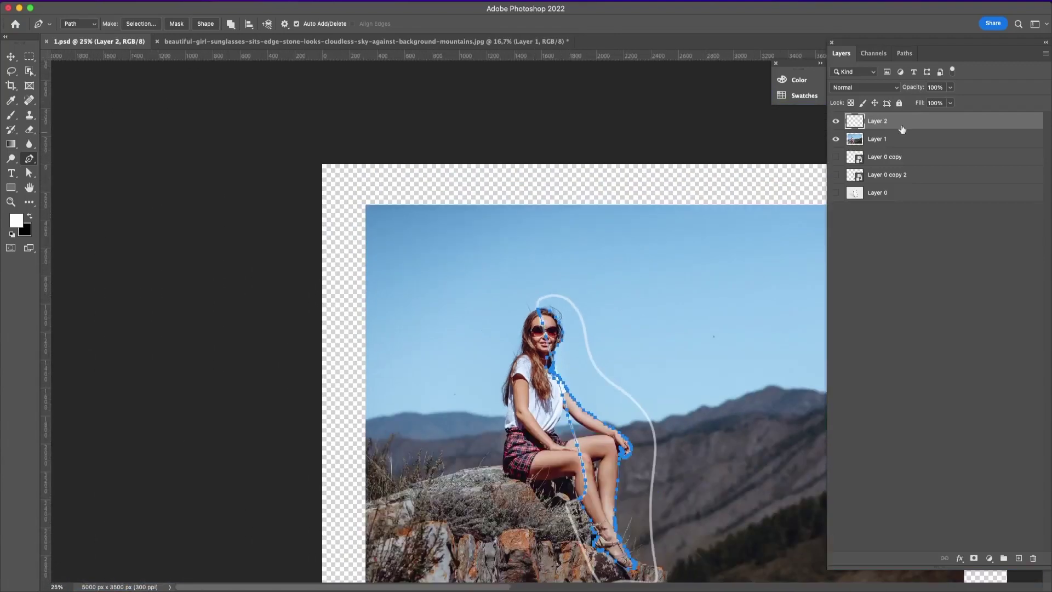
Rename Work Path to 'Around Model' in the Paths panel and save 1.psd again.
{"action": "left_click", "coordinate": [904, 53]}
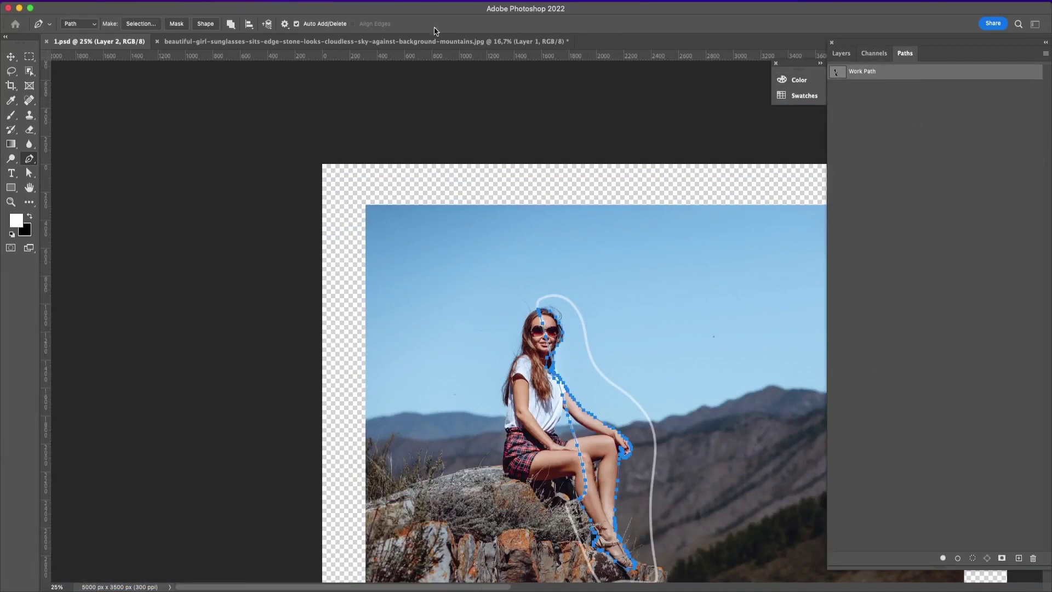
{"action": "scroll", "coordinate": [420, 75], "scroll_direction": "right", "scroll_amount": 2}
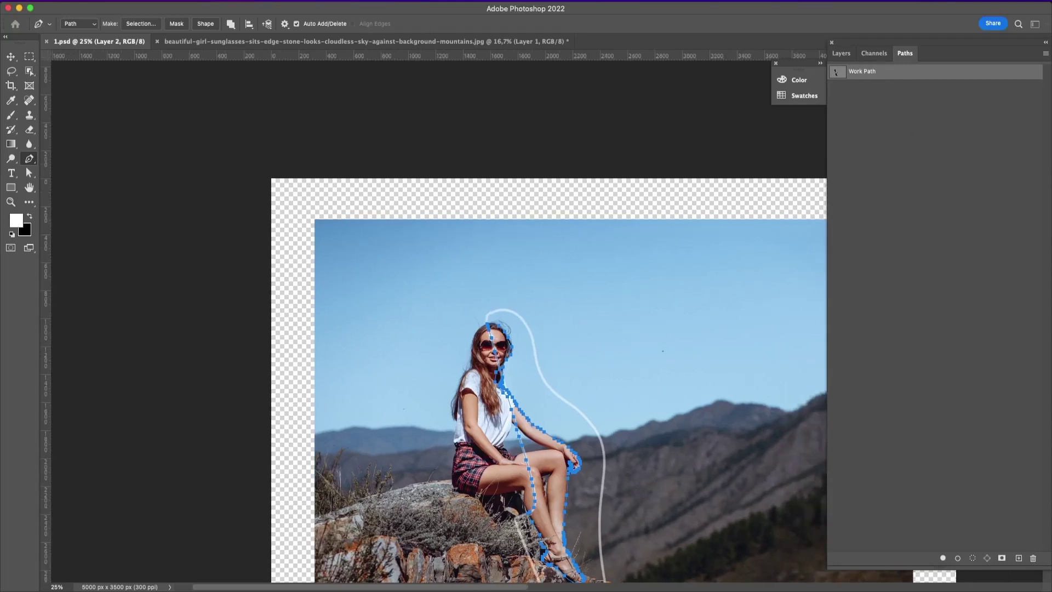
{"action": "double_click", "coordinate": [835, 72]}
{"action": "left_click_drag", "start_coordinate": [958, 73], "coordinate": [532, 115]}
{"action": "left_click", "coordinate": [486, 143]}
{"action": "left_click_drag", "start_coordinate": [488, 143], "coordinate": [450, 133]}
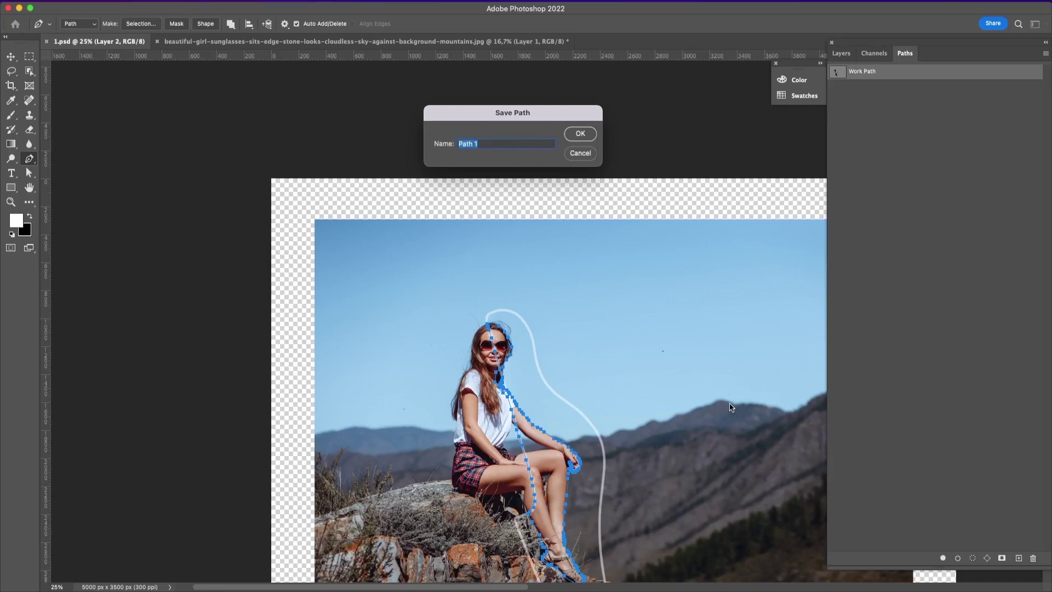
{"action": "type", "text": "Around Model"}
{"action": "left_click", "coordinate": [580, 134]}
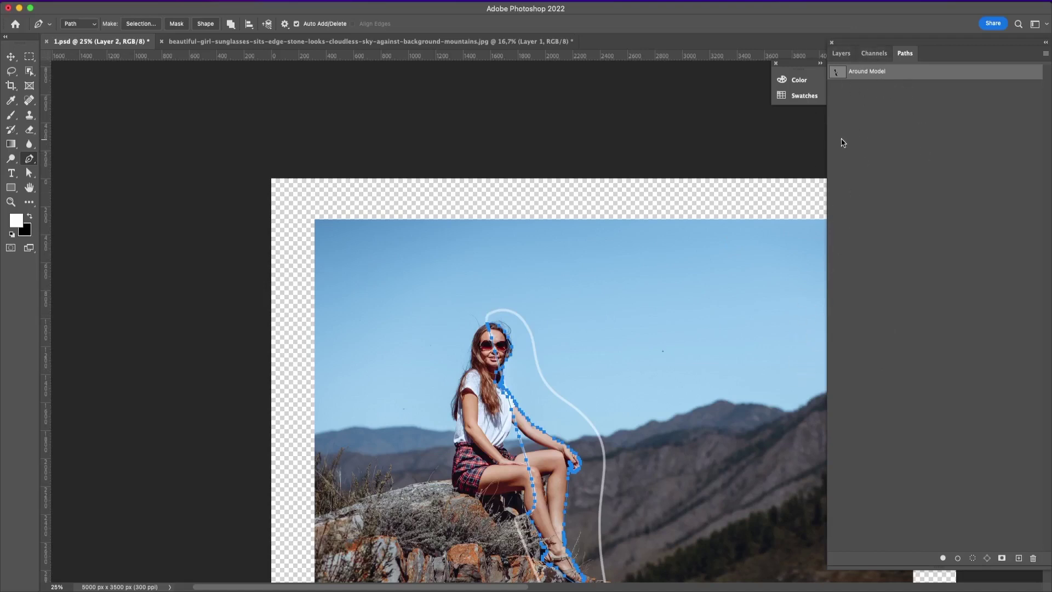
{"action": "key", "text": "super+s"}
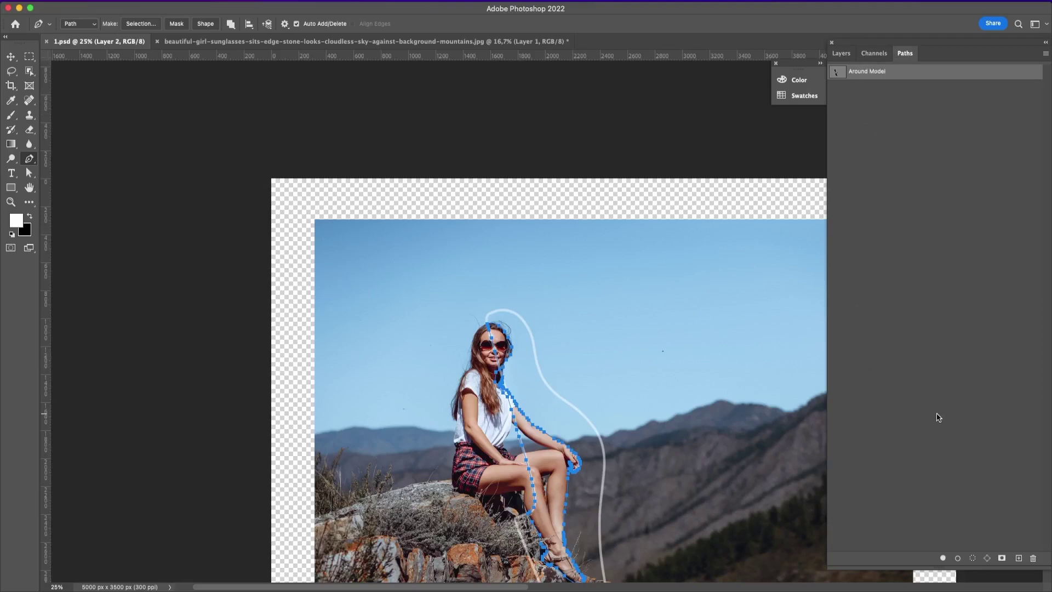
Load the Around Model path as a selection.
{"action": "left_click", "coordinate": [972, 560]}
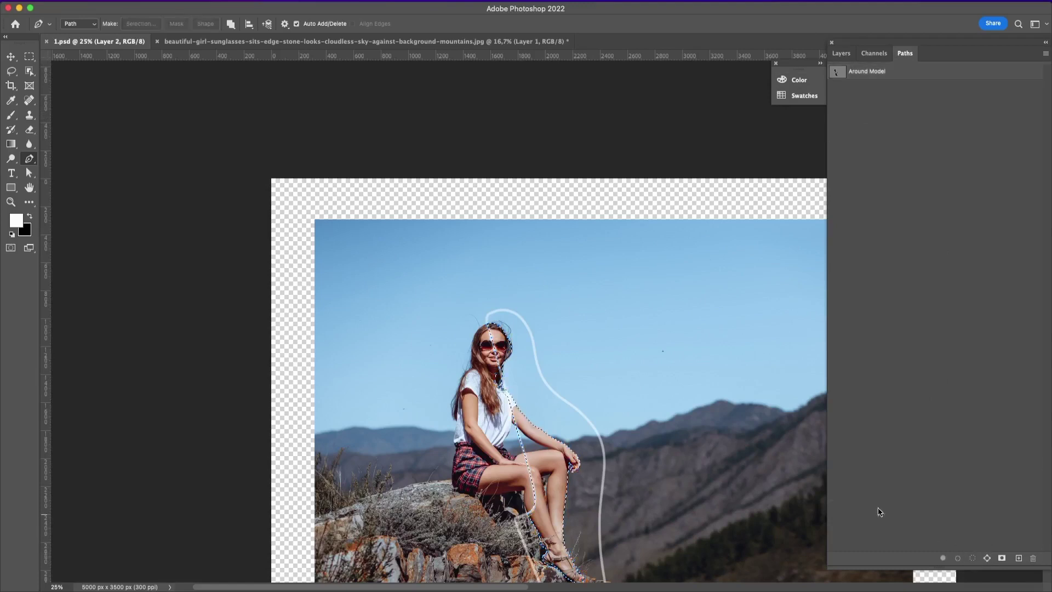
{"action": "left_click_drag", "start_coordinate": [669, 446], "coordinate": [610, 310]}
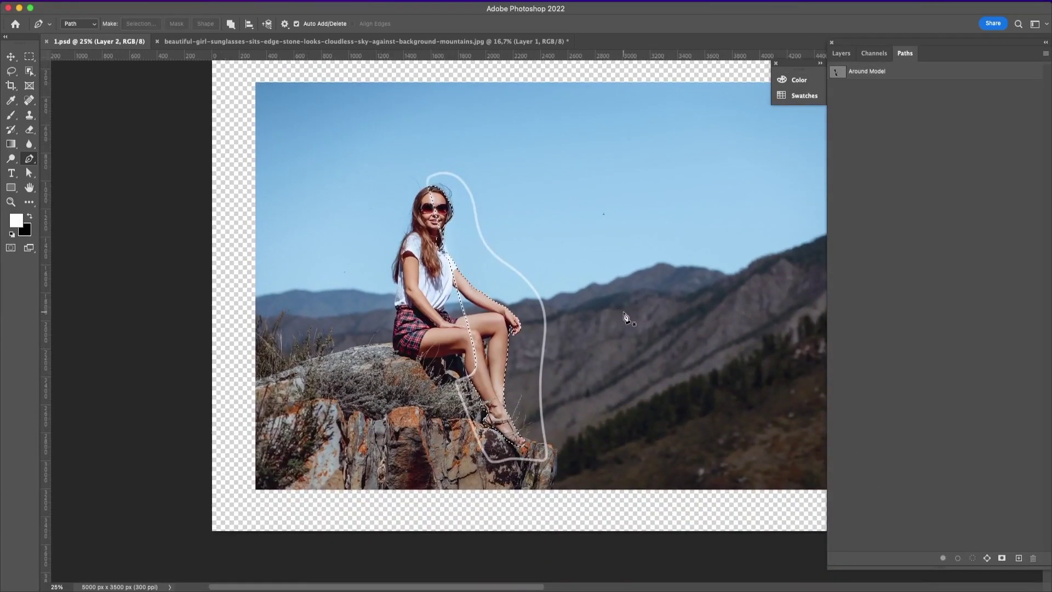
{"action": "key", "text": "super+equal"}
{"action": "key", "text": "super+equal"}
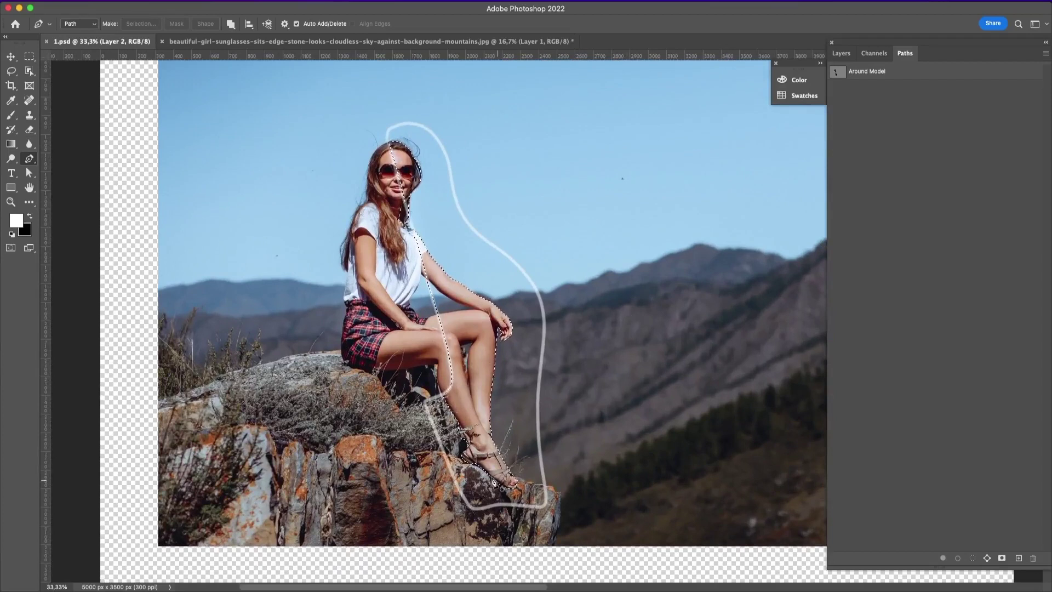
Make Layer 1 copy and Layer 1 copy 2, then hide the original Layer 1.
{"action": "left_click", "coordinate": [840, 53]}
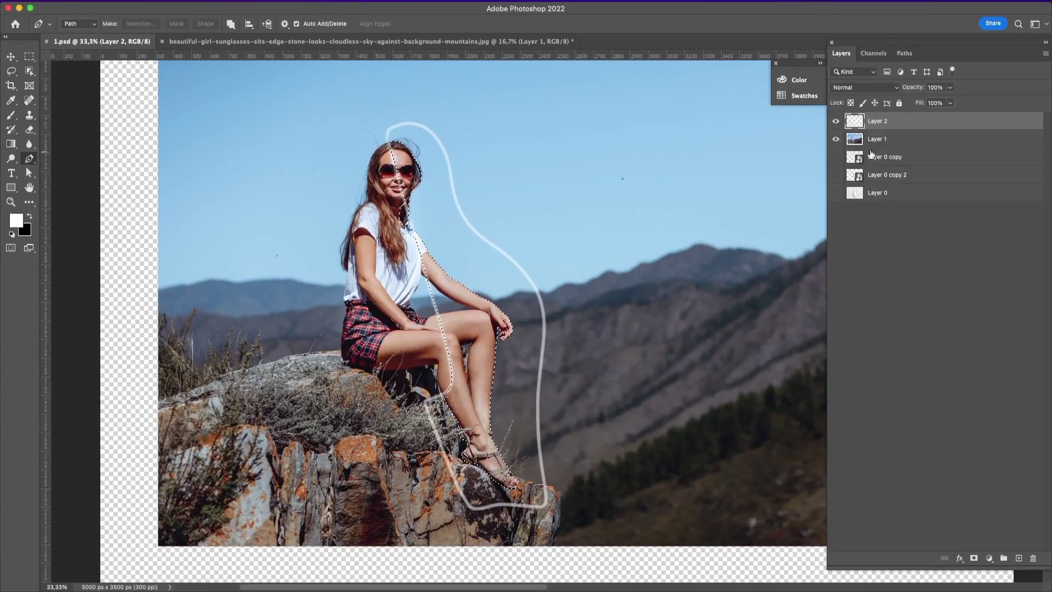
{"action": "left_click_drag", "start_coordinate": [876, 142], "coordinate": [1014, 551]}
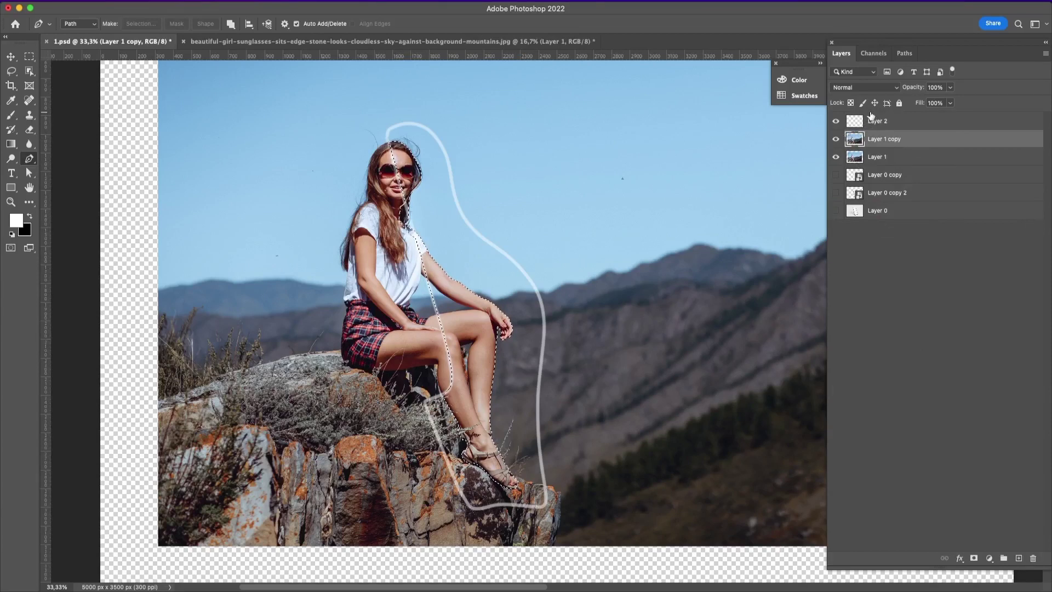
{"action": "left_click_drag", "start_coordinate": [915, 142], "coordinate": [1017, 556]}
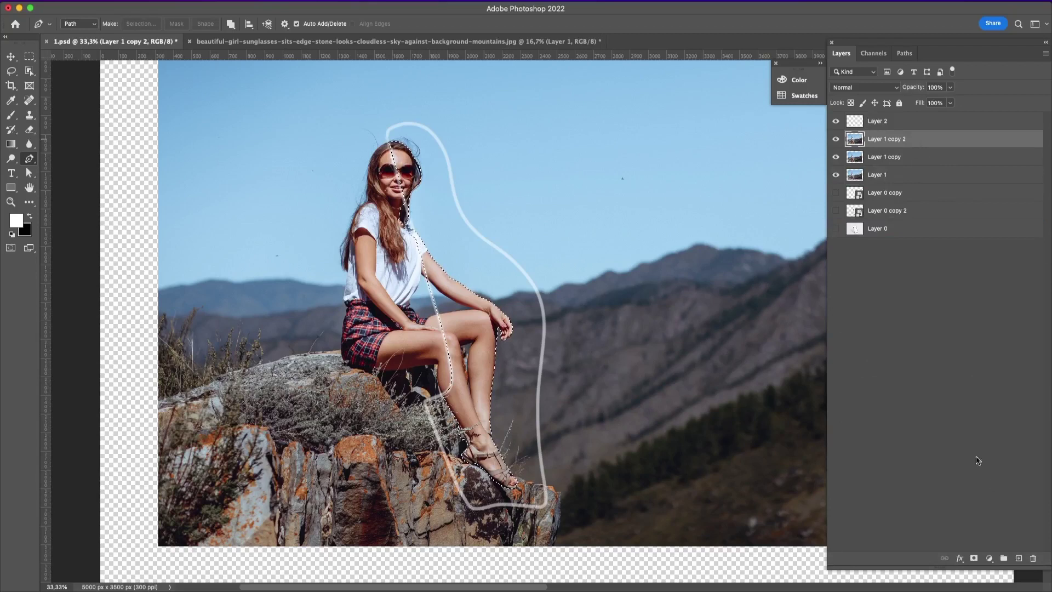
{"action": "left_click", "coordinate": [836, 175]}
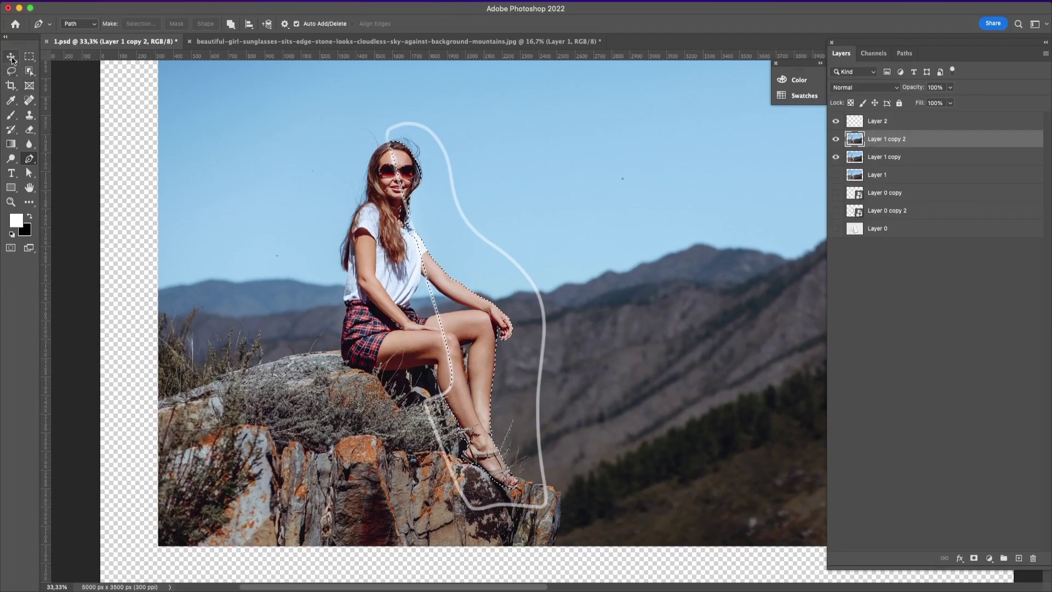
{"action": "left_click", "coordinate": [11, 57]}
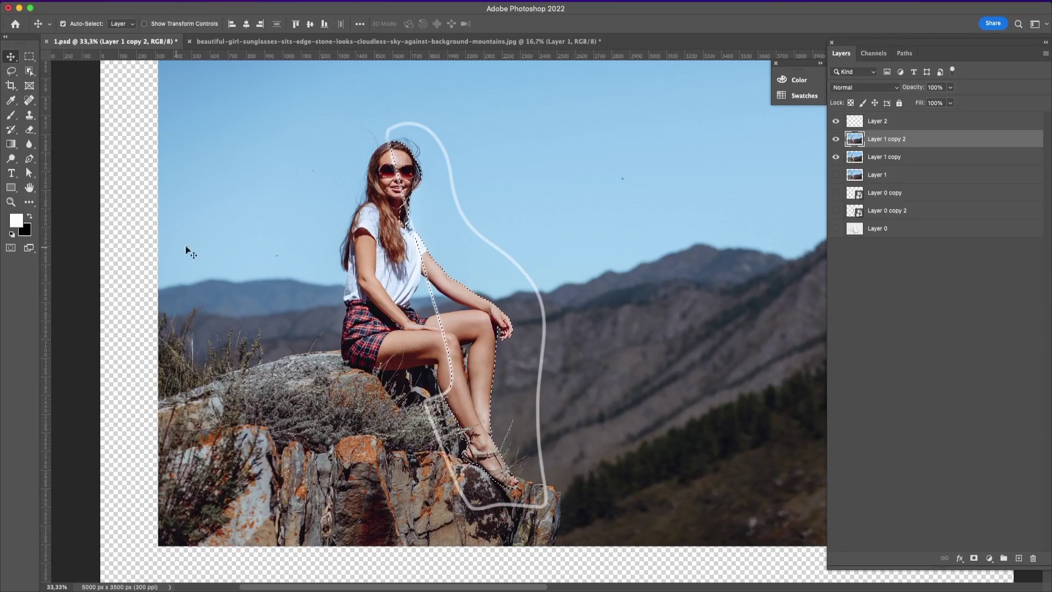
Add a layer mask to Layer 1 copy 2, then hide and reshow Layer 1 copy to check the cutout.
{"action": "left_click", "coordinate": [973, 558]}
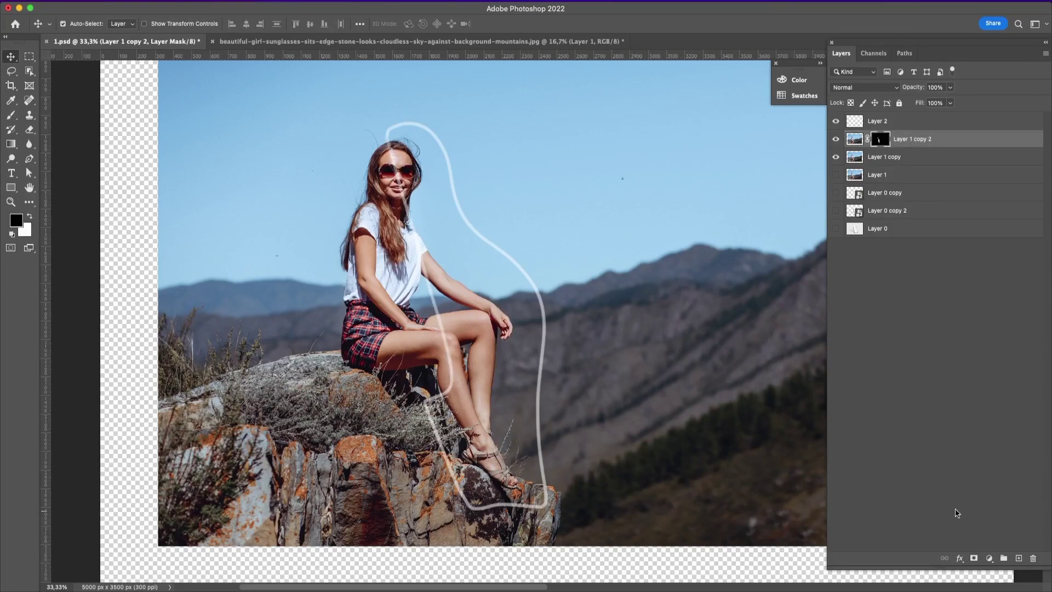
{"action": "left_click", "coordinate": [835, 157]}
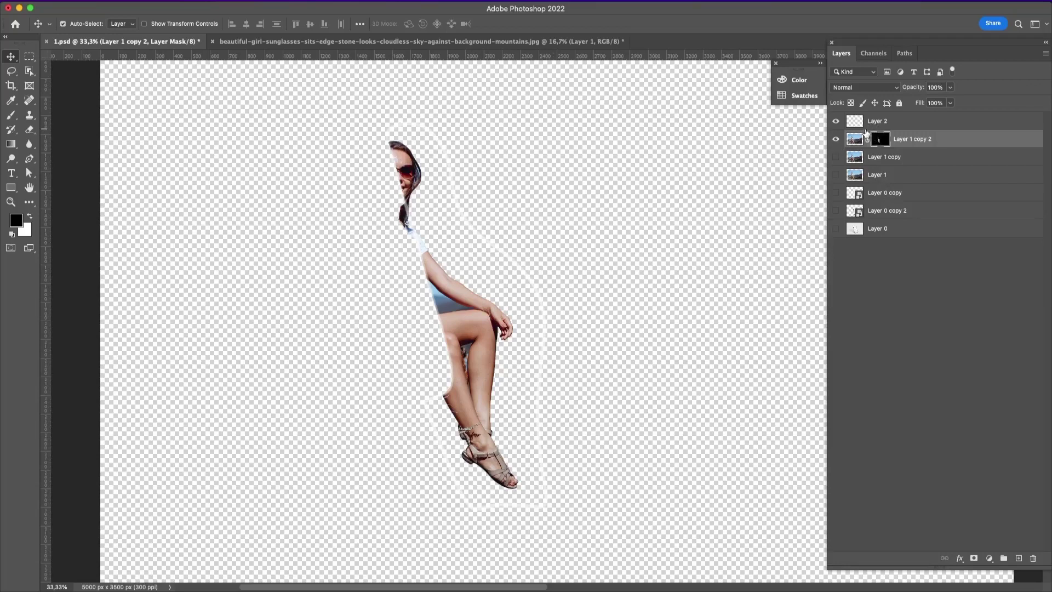
{"action": "left_click", "coordinate": [835, 156]}
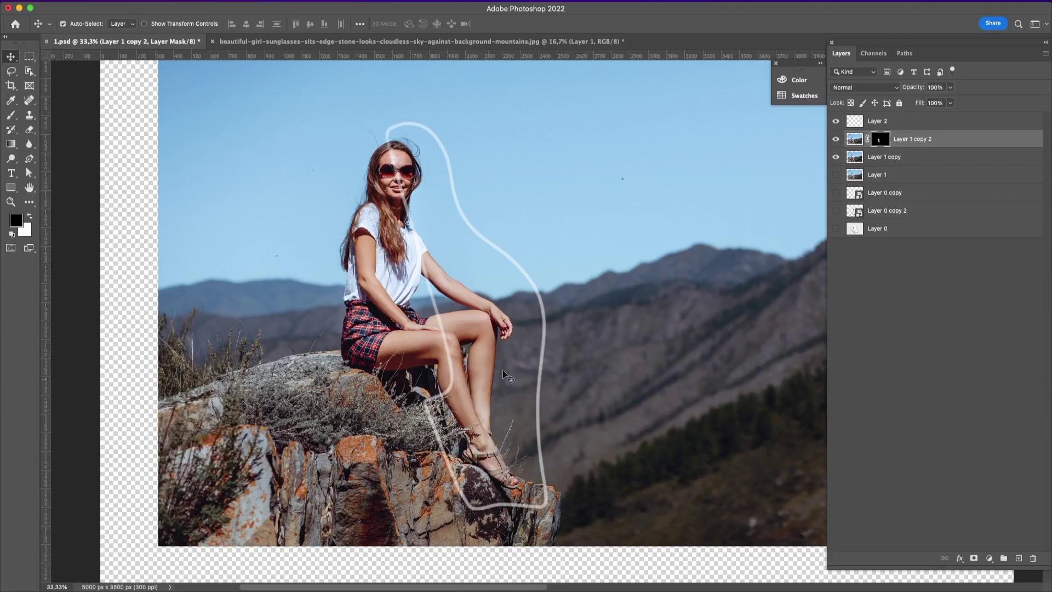
Target Layer 1 copy 2's image, zoom in on the lower legs, and lasso the spot above the anklet.
{"action": "left_click", "coordinate": [855, 140]}
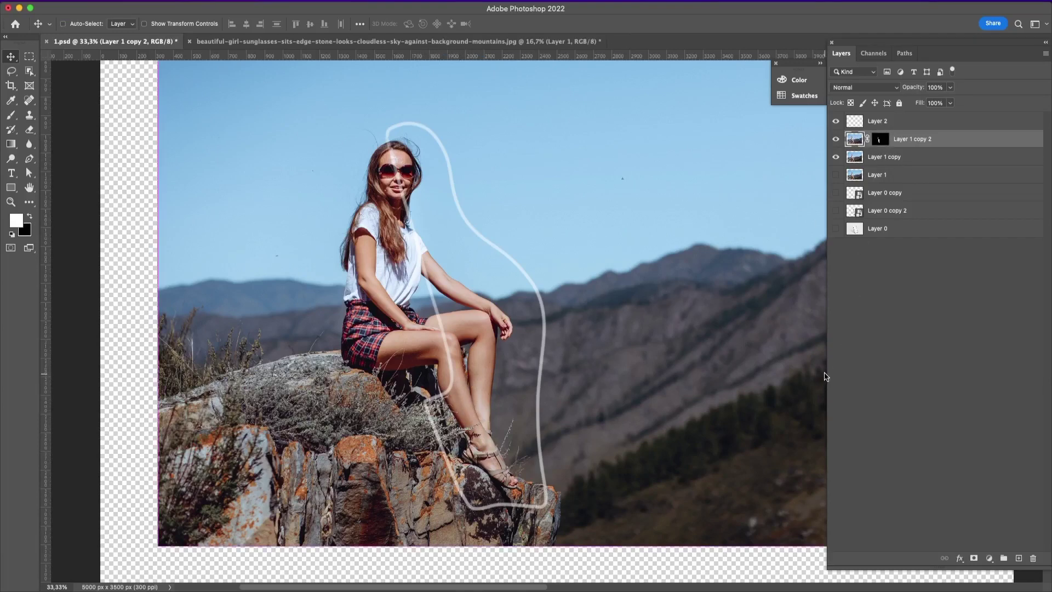
{"action": "key", "text": "super+plus"}
{"action": "key", "text": "super+plus"}
{"action": "key", "text": "super+plus"}
{"action": "key", "text": "super+plus"}
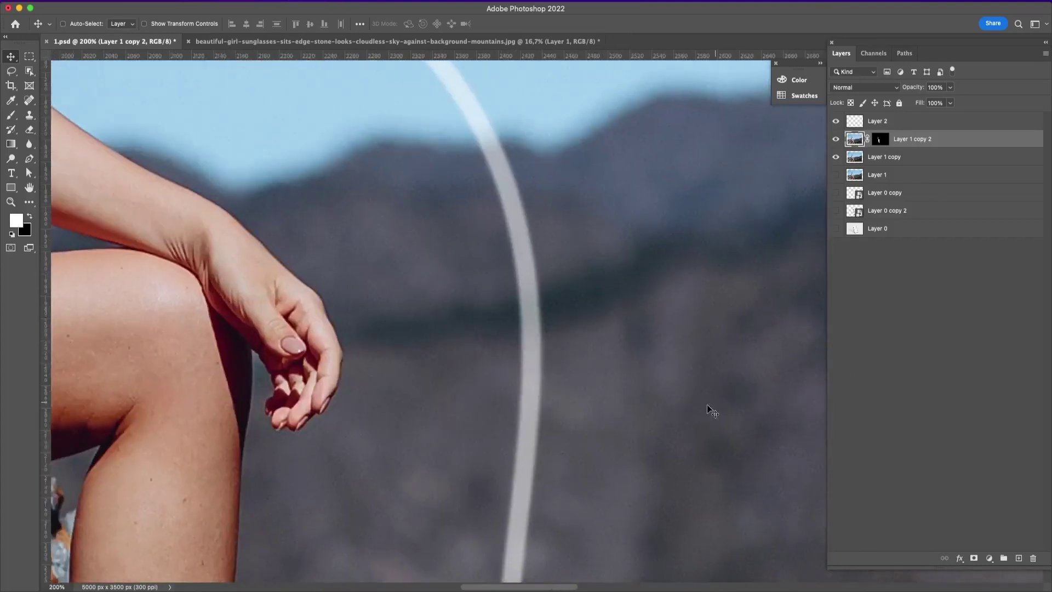
{"action": "left_click_drag", "start_coordinate": [421, 443], "coordinate": [498, 245]}
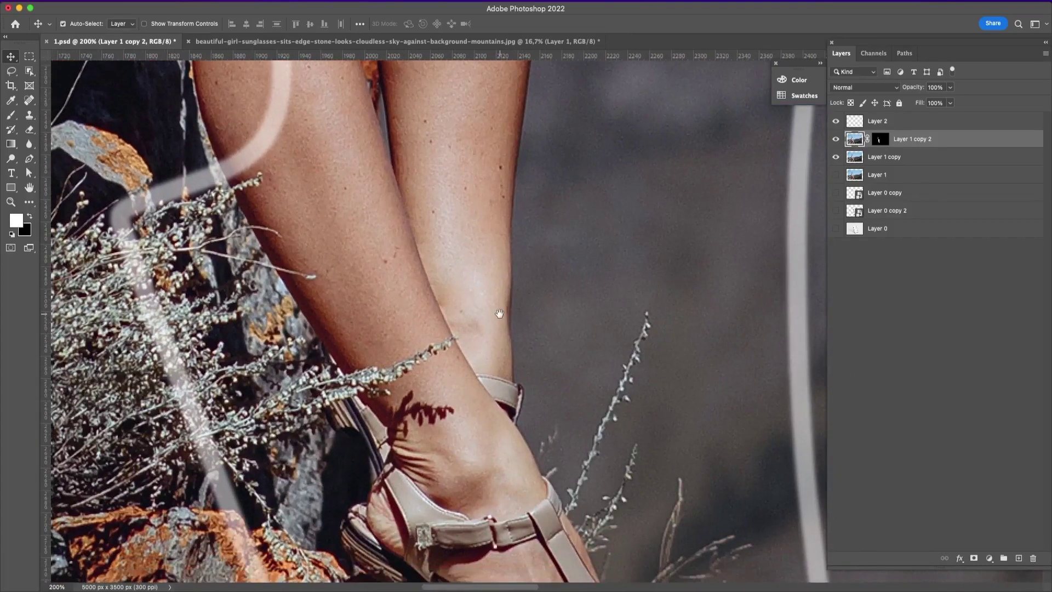
{"action": "left_click", "coordinate": [11, 71]}
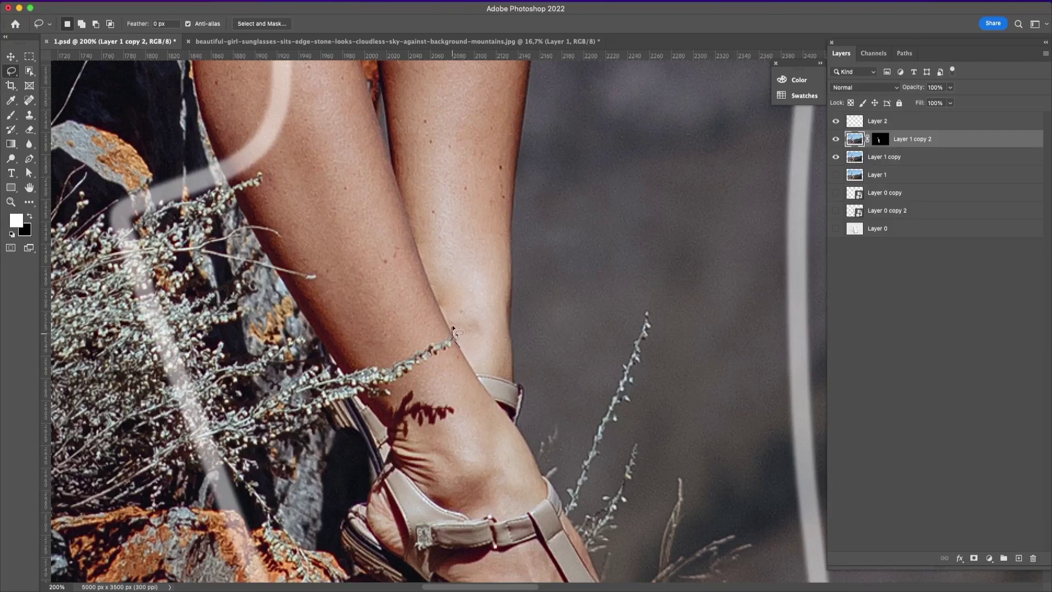
{"action": "mouse_move", "coordinate": [468, 334]}
{"action": "left_mouse_down"}
{"action": "mouse_move", "coordinate": [464, 348]}
{"action": "mouse_move", "coordinate": [453, 333]}
{"action": "left_mouse_up"}
Content-Aware Fill the spot above the anklet and save the document.
{"action": "left_click", "coordinate": [107, 1]}
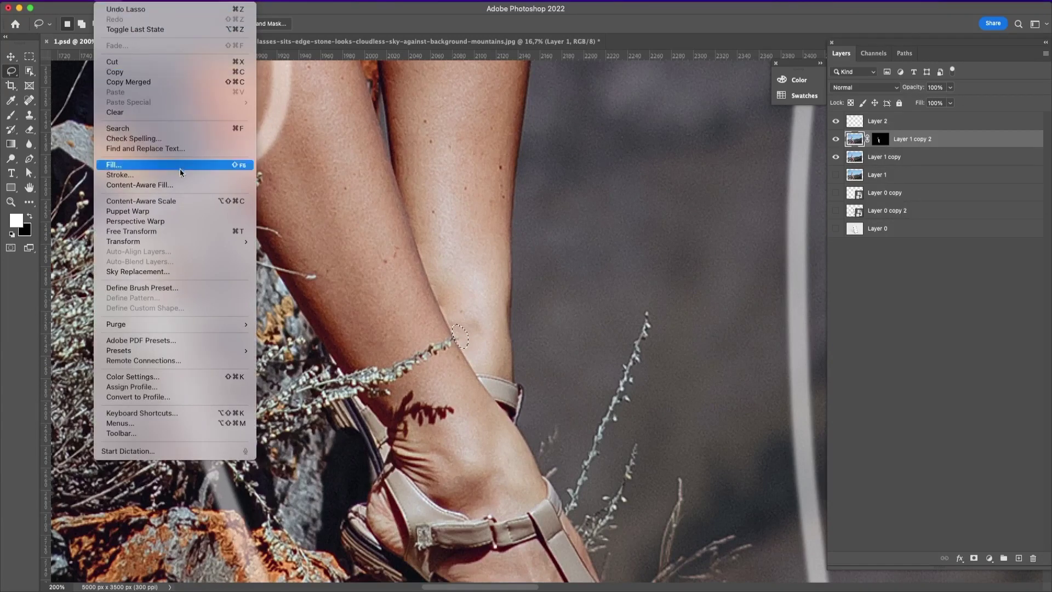
{"action": "key", "text": "Escape"}
{"action": "key", "text": "i"}
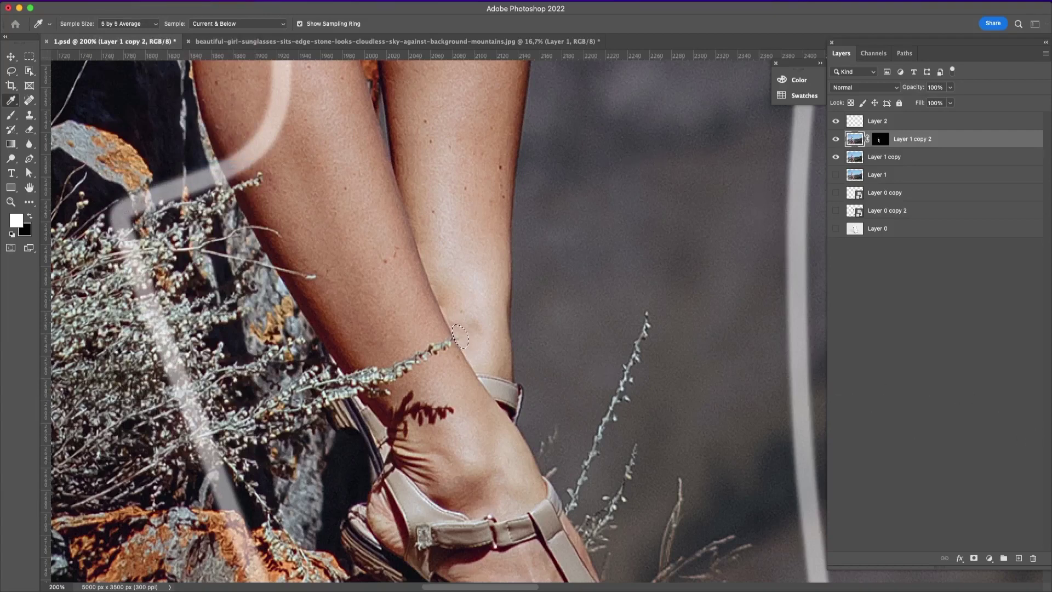
{"action": "key", "text": "shift+BackSpace"}
{"action": "left_click_drag", "start_coordinate": [630, 158], "coordinate": [669, 132]}
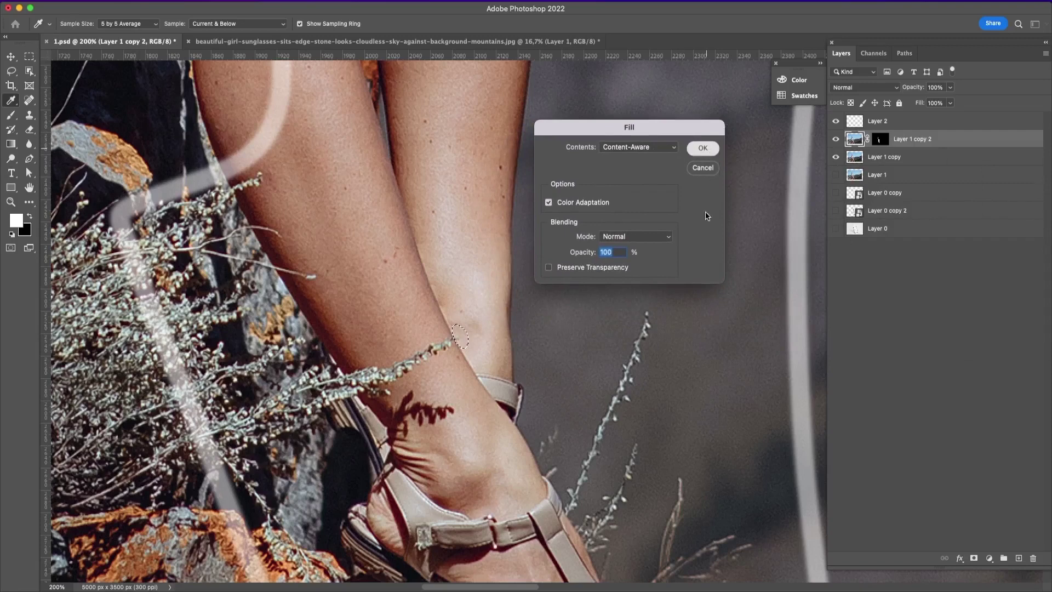
{"action": "key", "text": "Return"}
{"action": "key", "text": "l"}
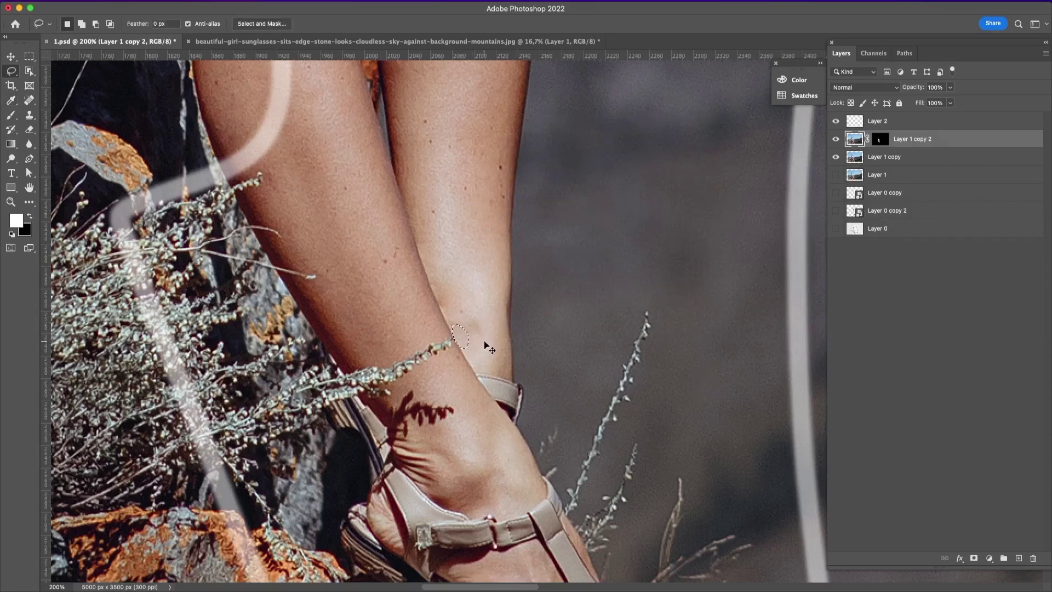
{"action": "key", "text": "super+s"}
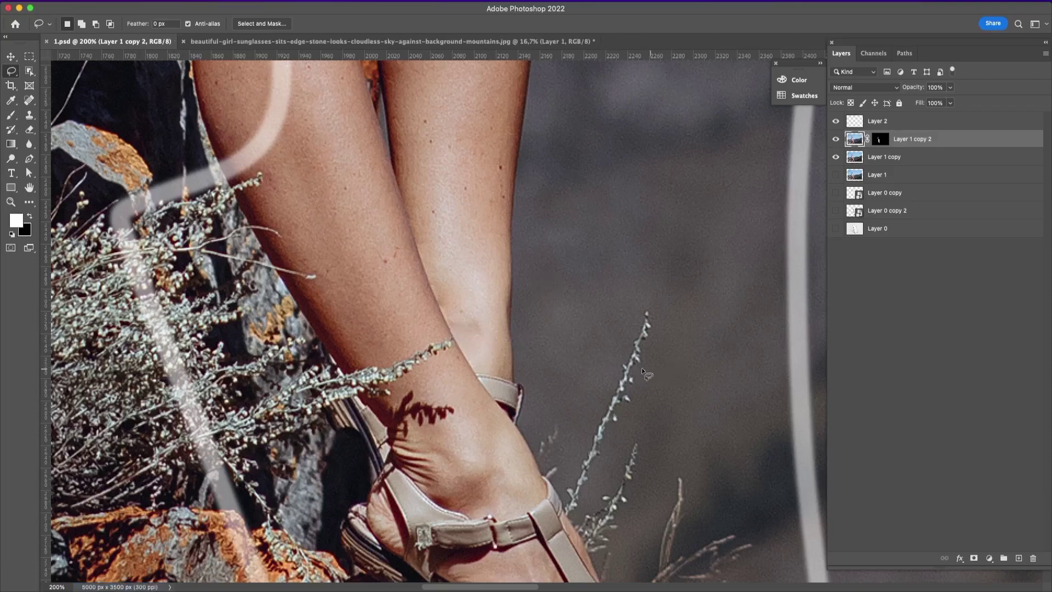
Lasso the plant shadow on the ankle, Content-Aware Fill it, deselect, and save.
{"action": "left_click_drag", "start_coordinate": [477, 422], "coordinate": [561, 419]}
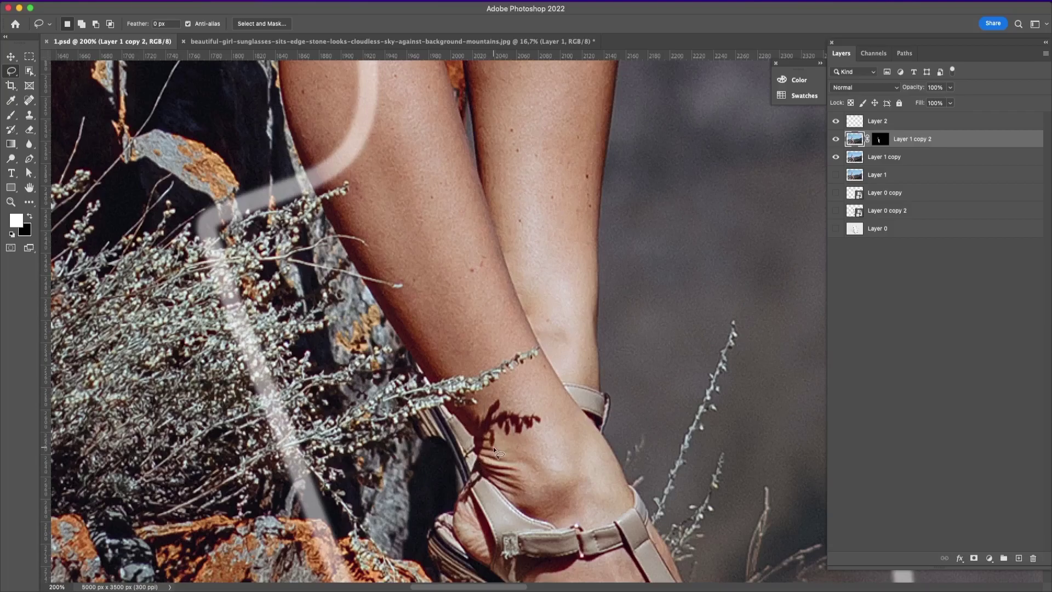
{"action": "mouse_move", "coordinate": [489, 446]}
{"action": "left_mouse_down"}
{"action": "mouse_move", "coordinate": [472, 422]}
{"action": "mouse_move", "coordinate": [482, 408]}
{"action": "left_mouse_up"}
{"action": "left_click_drag", "start_coordinate": [498, 446], "coordinate": [495, 442]}
{"action": "left_click", "coordinate": [105, 3]}
{"action": "left_click", "coordinate": [154, 164]}
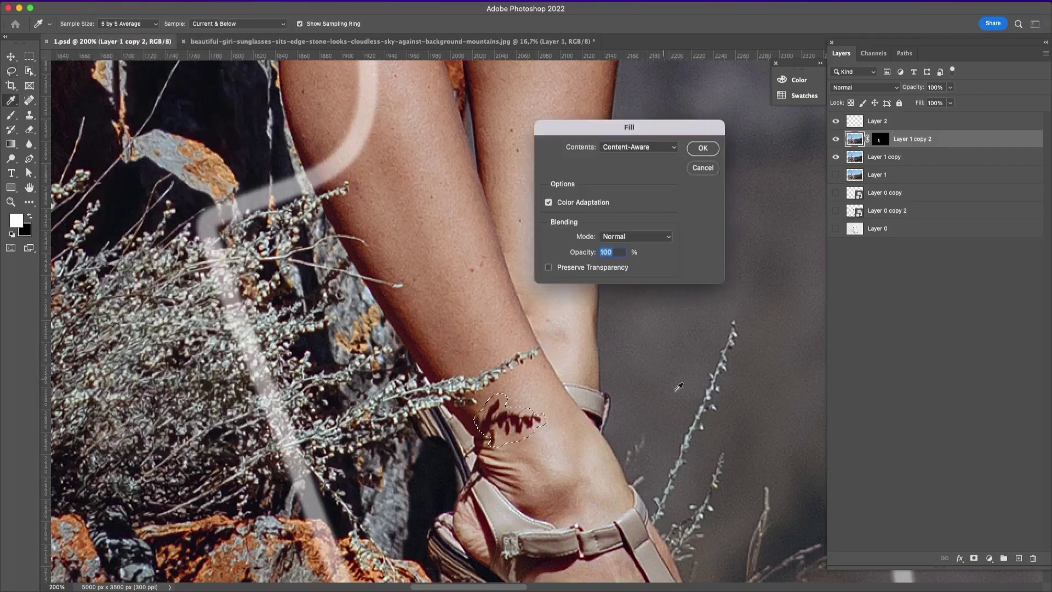
{"action": "left_click", "coordinate": [703, 146]}
{"action": "key", "text": "super+d"}
{"action": "key", "text": "super+s"}
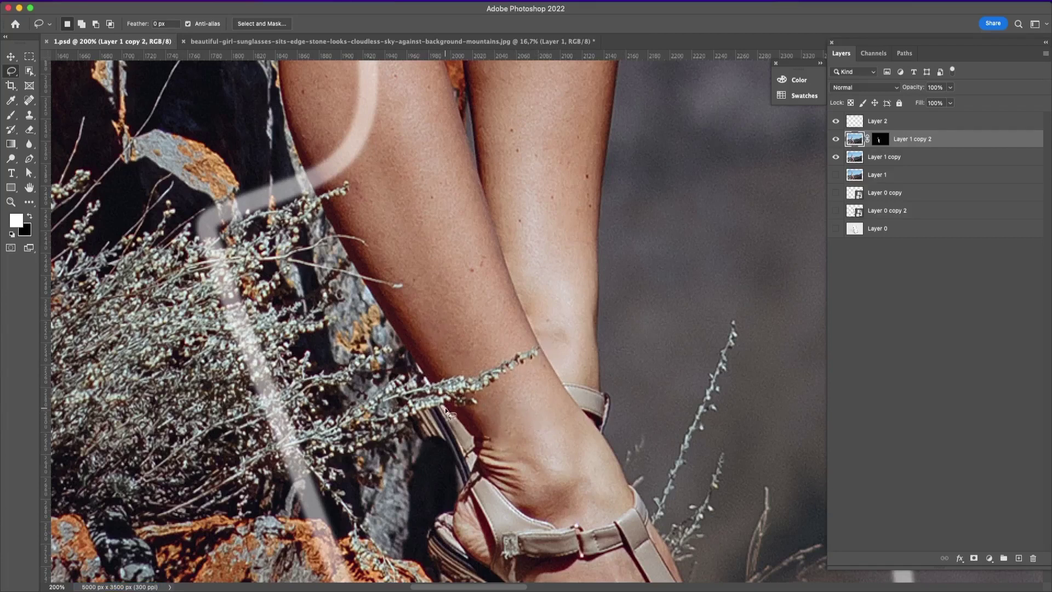
Lasso the grass stems over the ankle, Content-Aware Fill them, and deselect.
{"action": "mouse_move", "coordinate": [440, 402]}
{"action": "left_mouse_down"}
{"action": "mouse_move", "coordinate": [433, 387]}
{"action": "mouse_move", "coordinate": [467, 362]}
{"action": "left_mouse_up"}
{"action": "mouse_move", "coordinate": [498, 411]}
{"action": "left_mouse_down"}
{"action": "mouse_move", "coordinate": [459, 416]}
{"action": "mouse_move", "coordinate": [436, 387]}
{"action": "left_mouse_up"}
{"action": "left_click", "coordinate": [107, 1]}
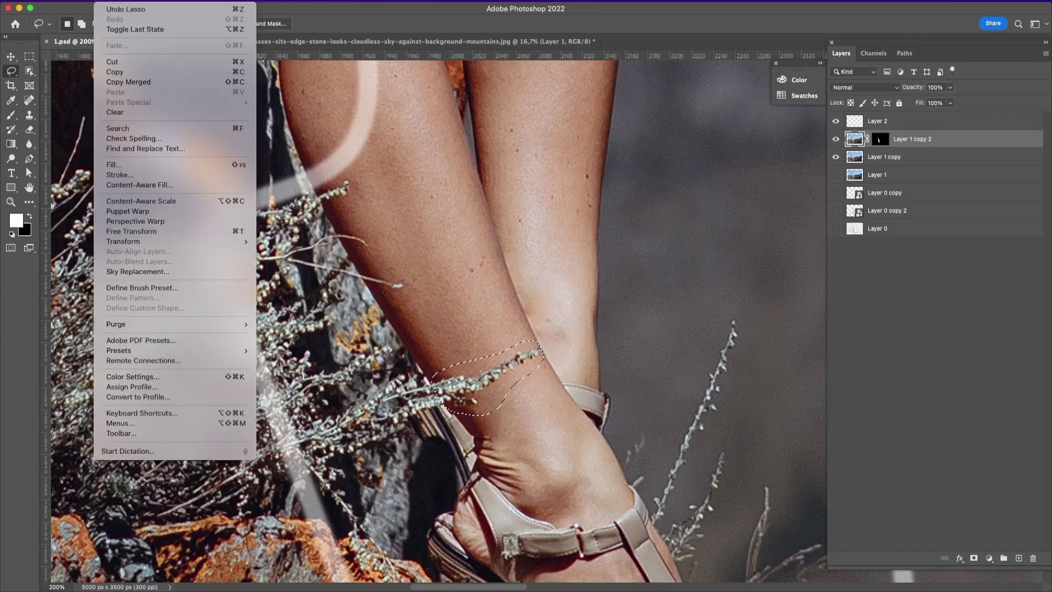
{"action": "left_click", "coordinate": [142, 164]}
{"action": "left_click", "coordinate": [699, 145]}
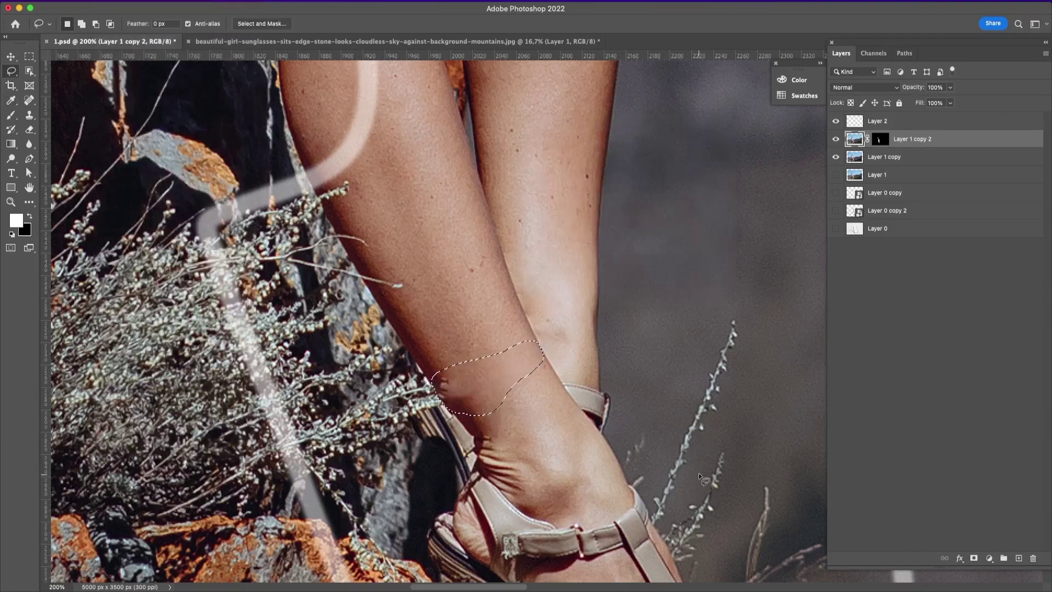
{"action": "key", "text": "super+d"}
Content-Aware Fill the remaining stem at the ankle edge, deselect, and save.
{"action": "mouse_move", "coordinate": [450, 410]}
{"action": "left_mouse_down"}
{"action": "mouse_move", "coordinate": [440, 366]}
{"action": "mouse_move", "coordinate": [465, 390]}
{"action": "mouse_move", "coordinate": [450, 407]}
{"action": "left_mouse_up"}
{"action": "left_click", "coordinate": [109, 5]}
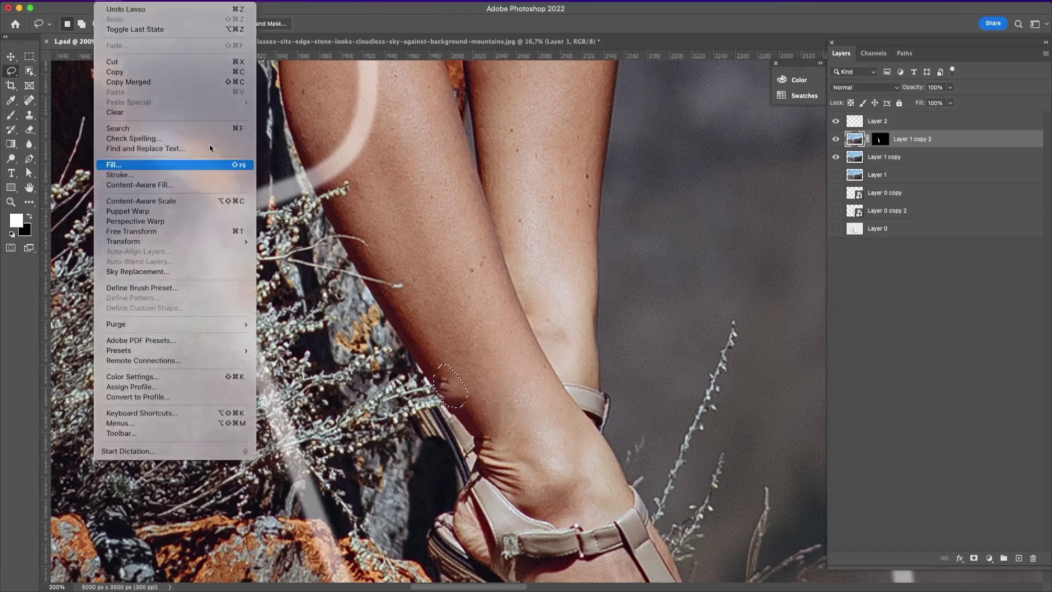
{"action": "left_click", "coordinate": [118, 165]}
{"action": "left_click", "coordinate": [704, 148]}
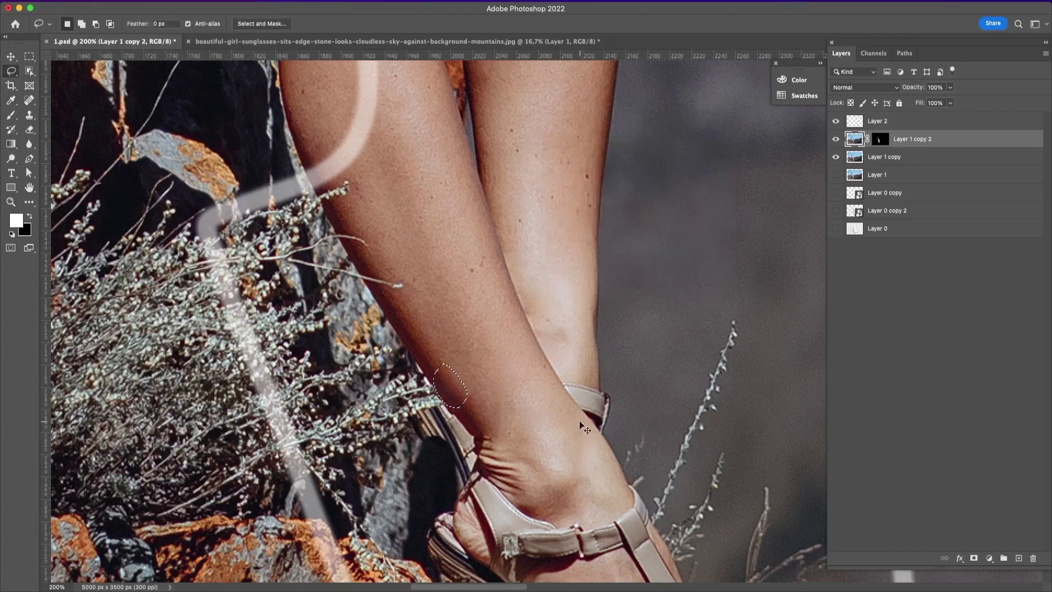
{"action": "key", "text": "ctrl+s"}
{"action": "key", "text": "ctrl+d"}
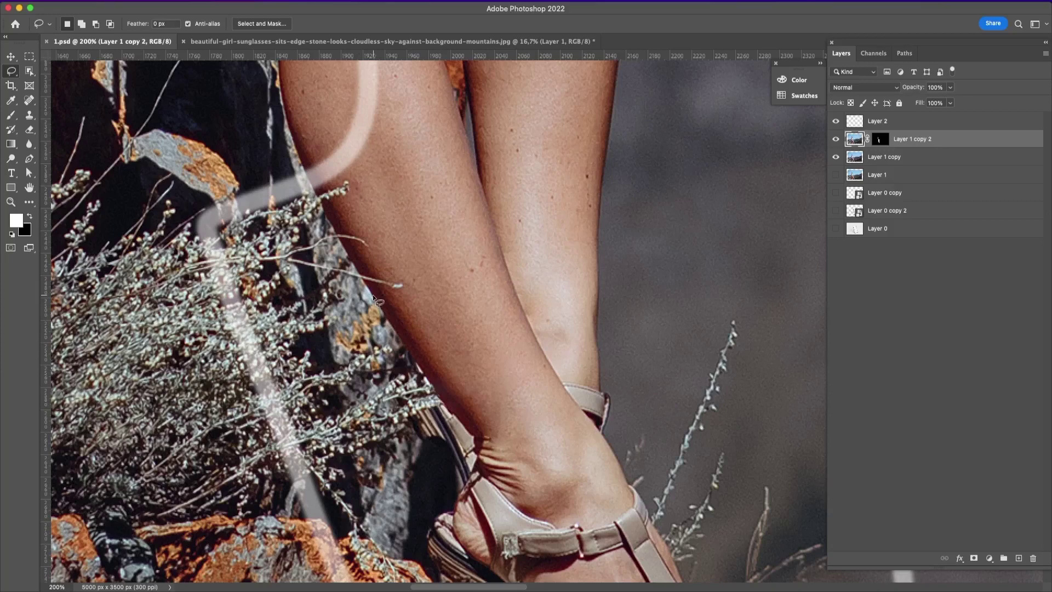
Content-Aware Fill the plant overlapping the leg's edge, save, deselect, and zoom out.
{"action": "mouse_move", "coordinate": [373, 295]}
{"action": "left_mouse_down"}
{"action": "mouse_move", "coordinate": [320, 200]}
{"action": "mouse_move", "coordinate": [349, 174]}
{"action": "mouse_move", "coordinate": [366, 188]}
{"action": "mouse_move", "coordinate": [411, 304]}
{"action": "mouse_move", "coordinate": [376, 298]}
{"action": "left_mouse_up"}
{"action": "left_click", "coordinate": [107, 2]}
{"action": "left_click", "coordinate": [166, 163]}
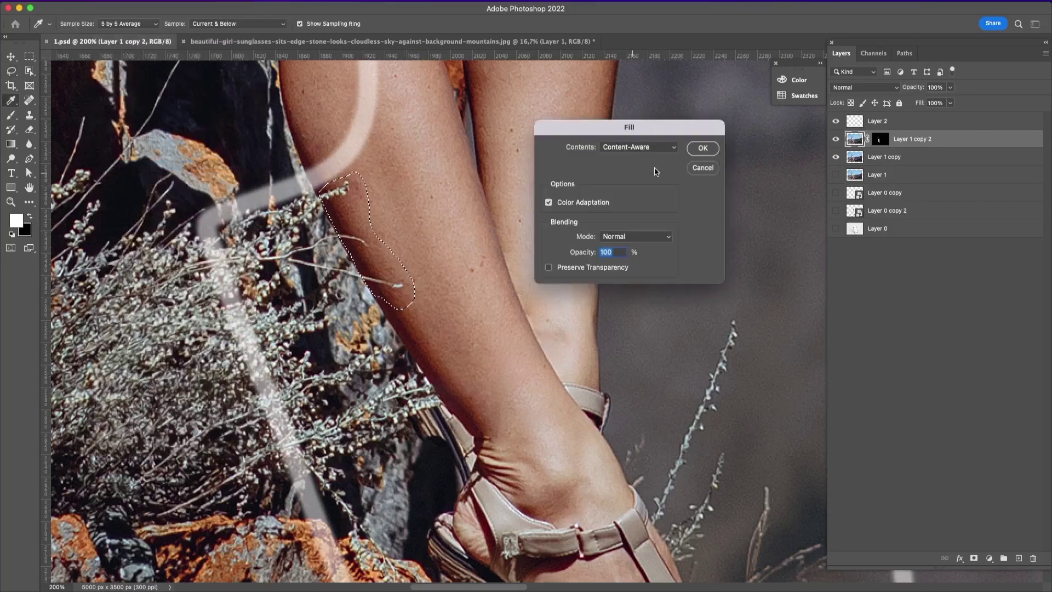
{"action": "left_click", "coordinate": [702, 148]}
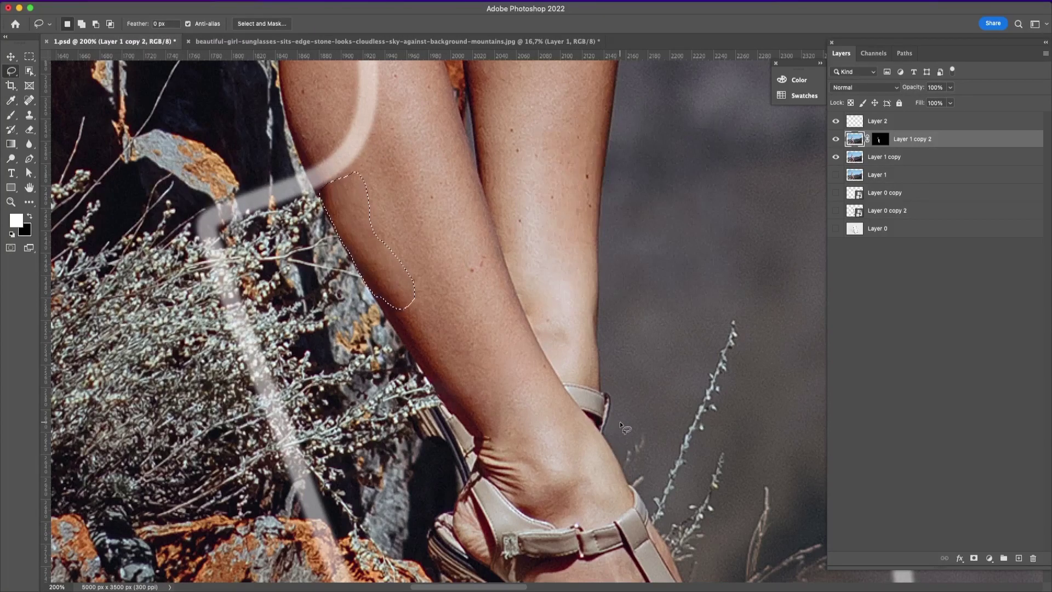
{"action": "key", "text": "cmd+s"}
{"action": "key", "text": "cmd+d"}
{"action": "key", "text": "cmd+minus"}
{"action": "key", "text": "cmd+minus"}
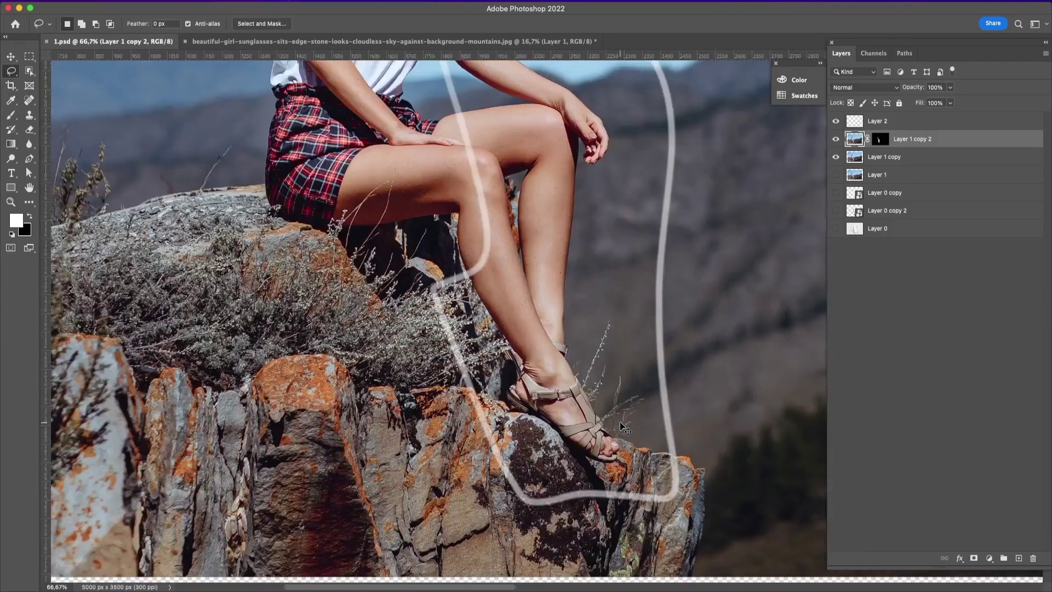
Toggle Layer 1 copy off and on to compare, then hide it and zoom to 200% on the legs.
{"action": "key", "text": "super+minus"}
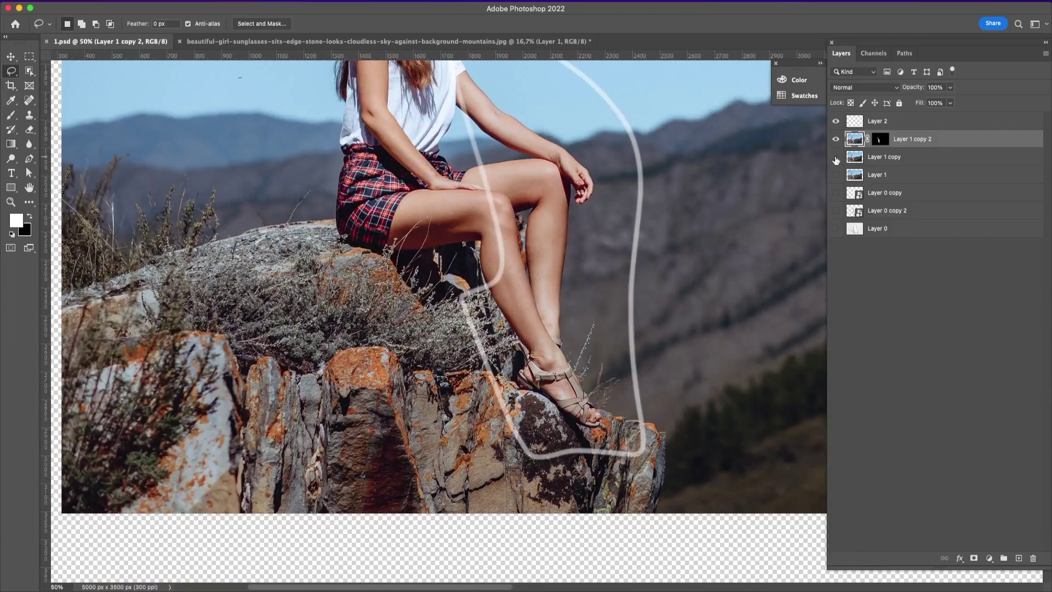
{"action": "left_click", "coordinate": [835, 157]}
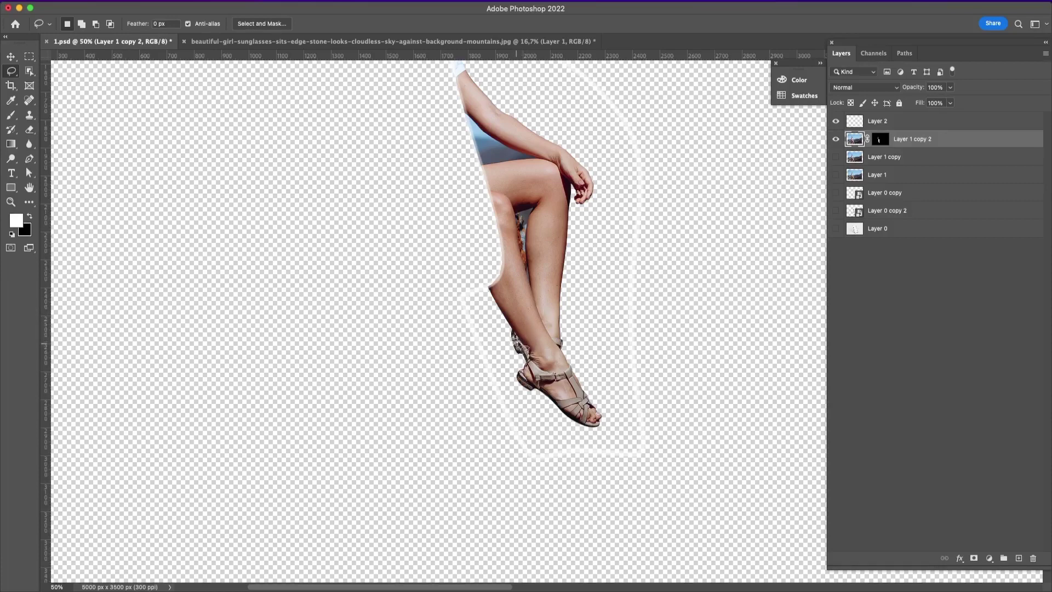
{"action": "left_click", "coordinate": [835, 157]}
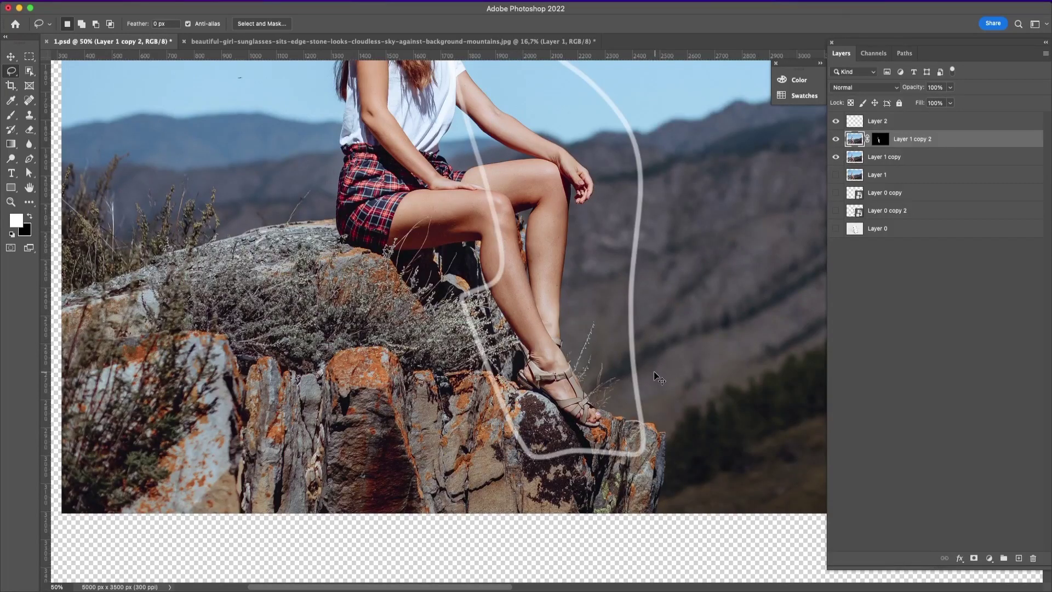
{"action": "key", "text": "super+minus"}
{"action": "key", "text": "super+minus"}
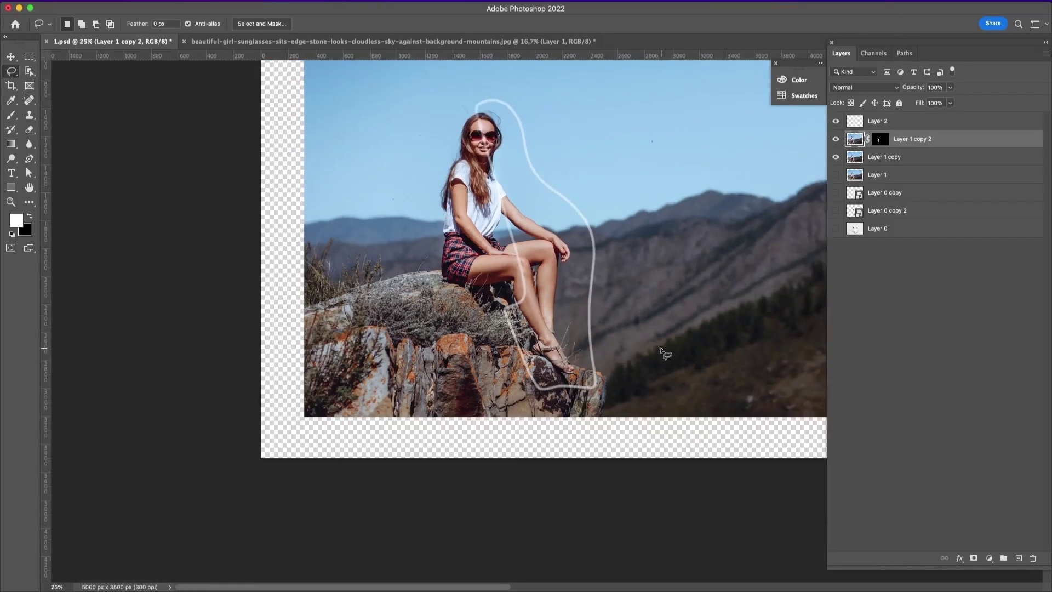
{"action": "key", "text": "super+plus"}
{"action": "key", "text": "super+plus"}
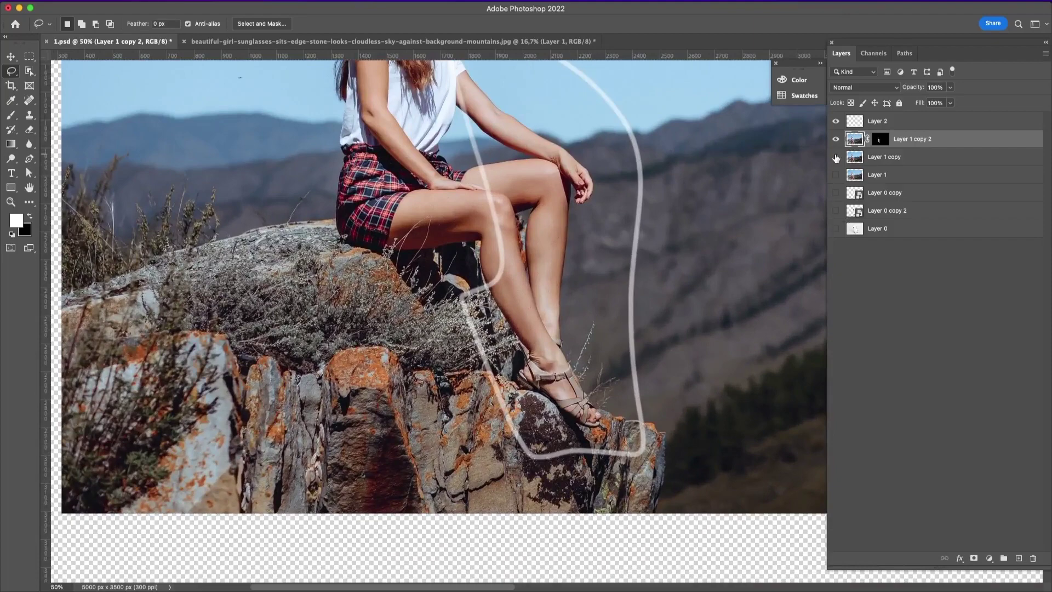
{"action": "left_click", "coordinate": [835, 157]}
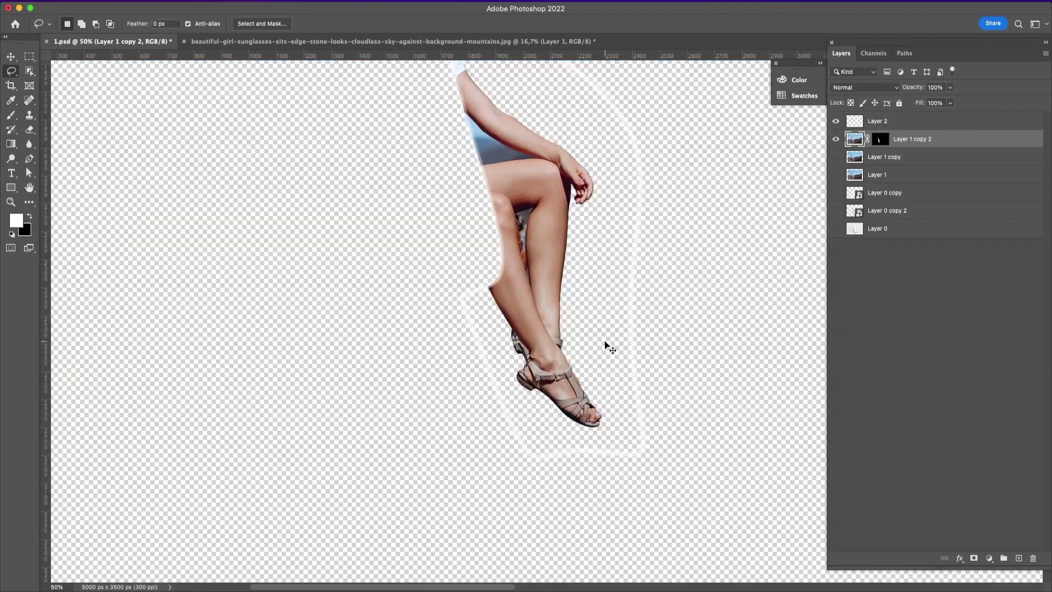
{"action": "key", "text": "super+plus"}
{"action": "key", "text": "super+plus"}
{"action": "key", "text": "super+plus"}
{"action": "key", "text": "super+plus"}
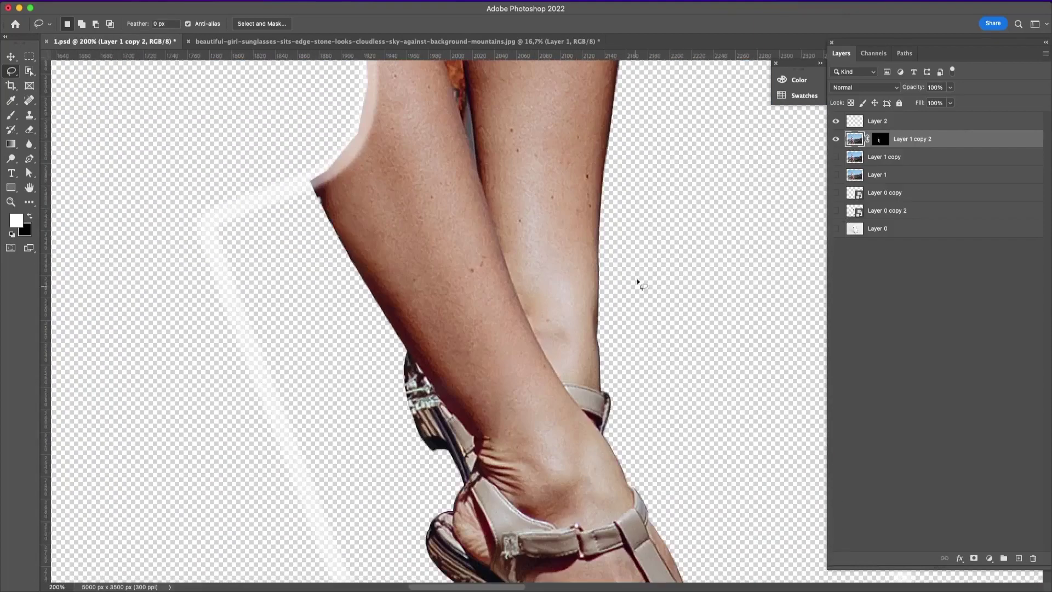
{"action": "scroll", "coordinate": [639, 340], "scroll_direction": "up", "scroll_amount": 6}
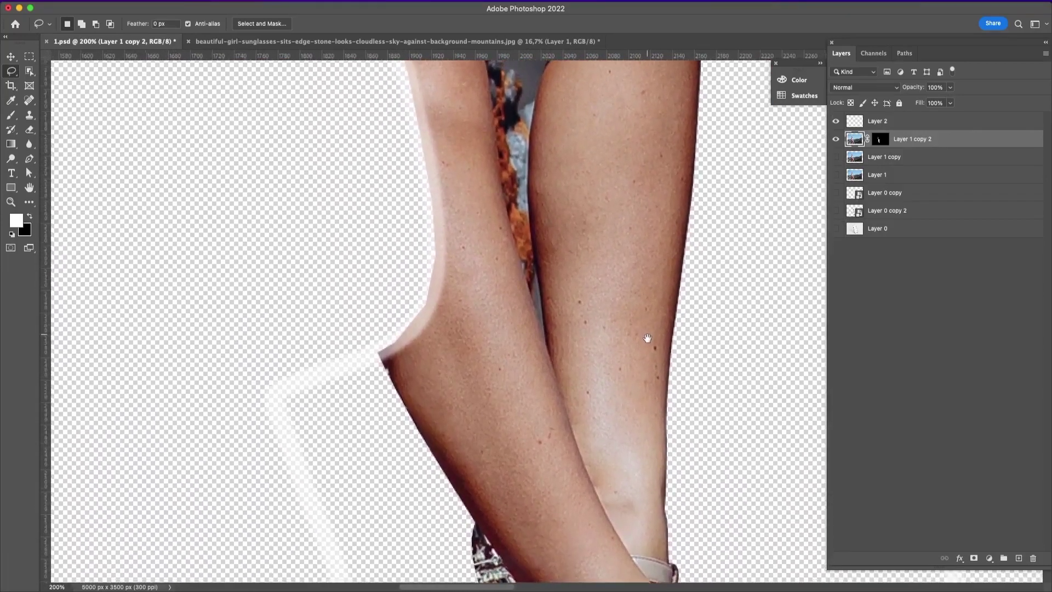
With the Pen tool, trace from the lower calf up the inner calf edge, breaking handles at corners.
{"action": "left_click_drag", "start_coordinate": [648, 338], "coordinate": [641, 498]}
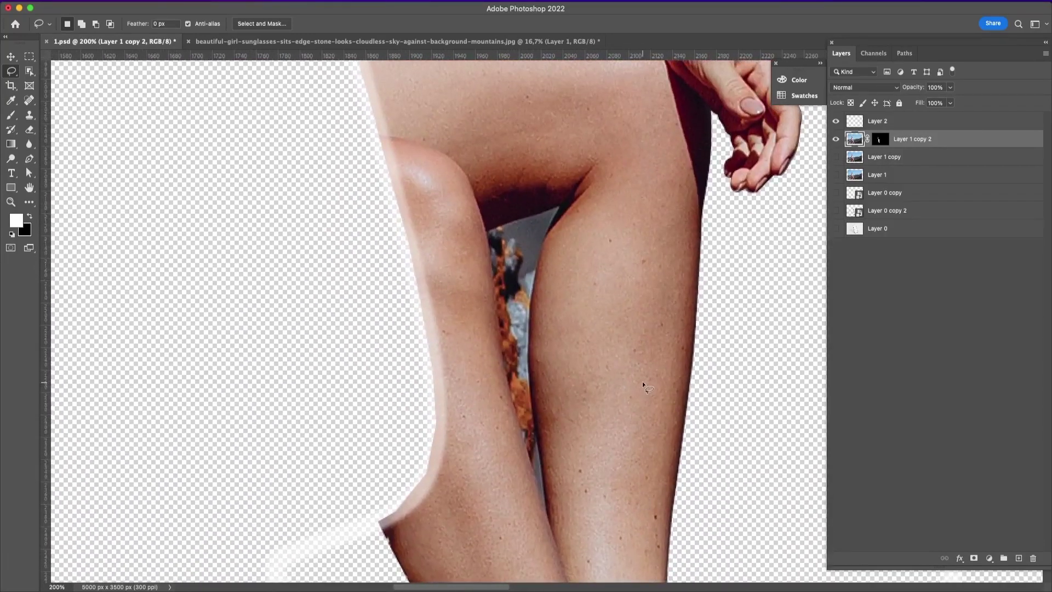
{"action": "key", "text": "p"}
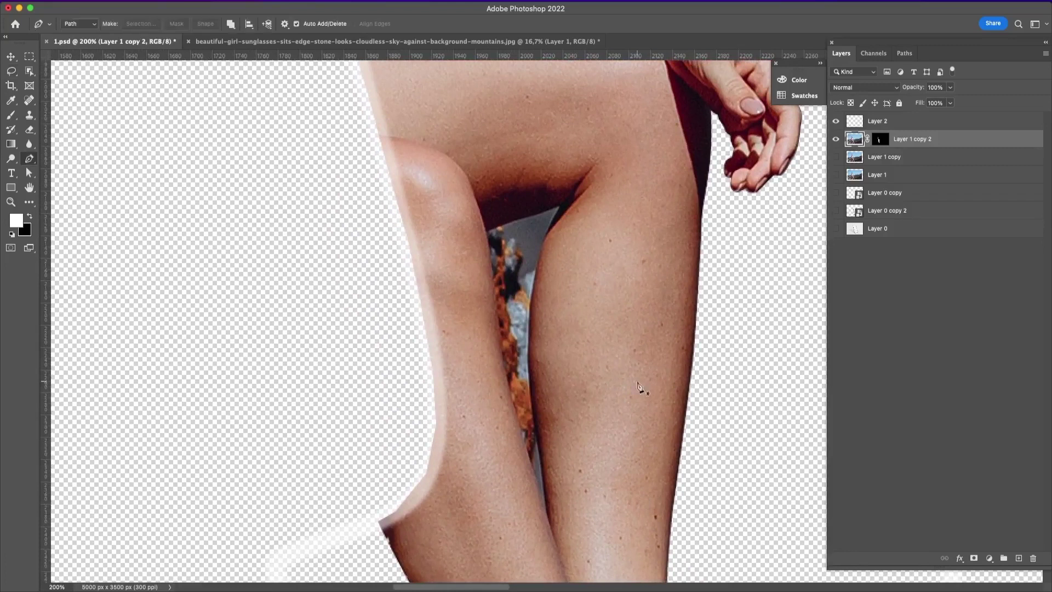
{"action": "left_click", "coordinate": [546, 511]}
{"action": "left_click_drag", "start_coordinate": [536, 435], "coordinate": [535, 419]}
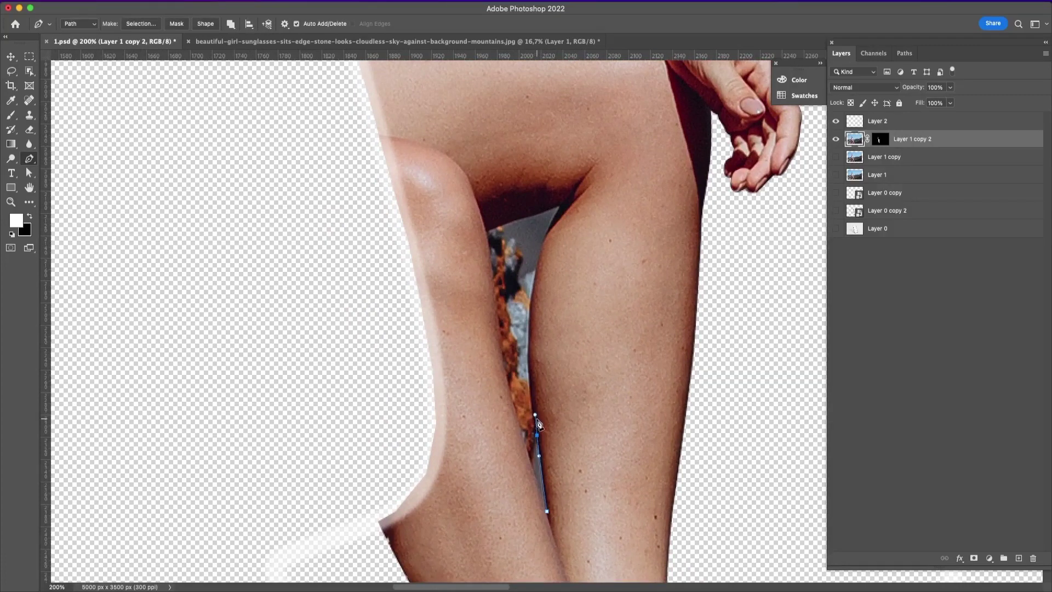
{"action": "left_click", "coordinate": [536, 433], "text": "alt"}
{"action": "left_click_drag", "start_coordinate": [535, 284], "coordinate": [550, 221]}
{"action": "key", "text": "super+z"}
{"action": "left_click_drag", "start_coordinate": [534, 286], "coordinate": [547, 224]}
{"action": "left_click", "coordinate": [534, 287], "text": "alt"}
Continue the path to the crotch and along the thigh edge, closing it at the start point.
{"action": "left_click_drag", "start_coordinate": [560, 208], "coordinate": [581, 174]}
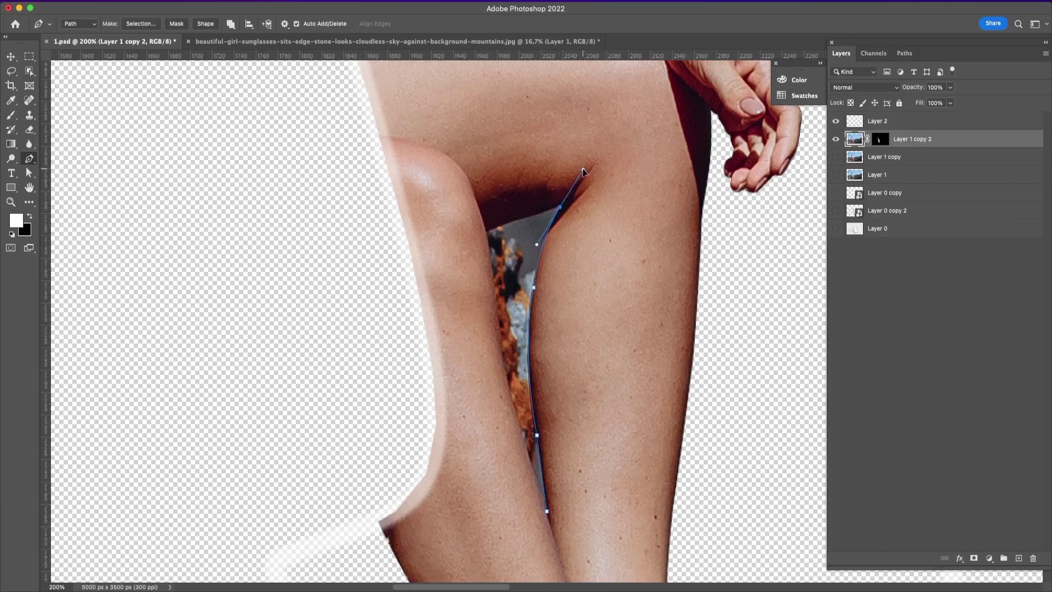
{"action": "left_click", "coordinate": [560, 208], "text": "alt"}
{"action": "left_click", "coordinate": [524, 218]}
{"action": "left_click", "coordinate": [490, 226]}
{"action": "left_click", "coordinate": [547, 511], "text": "super"}
{"action": "scroll", "coordinate": [553, 516], "scroll_direction": "down", "scroll_amount": 3}
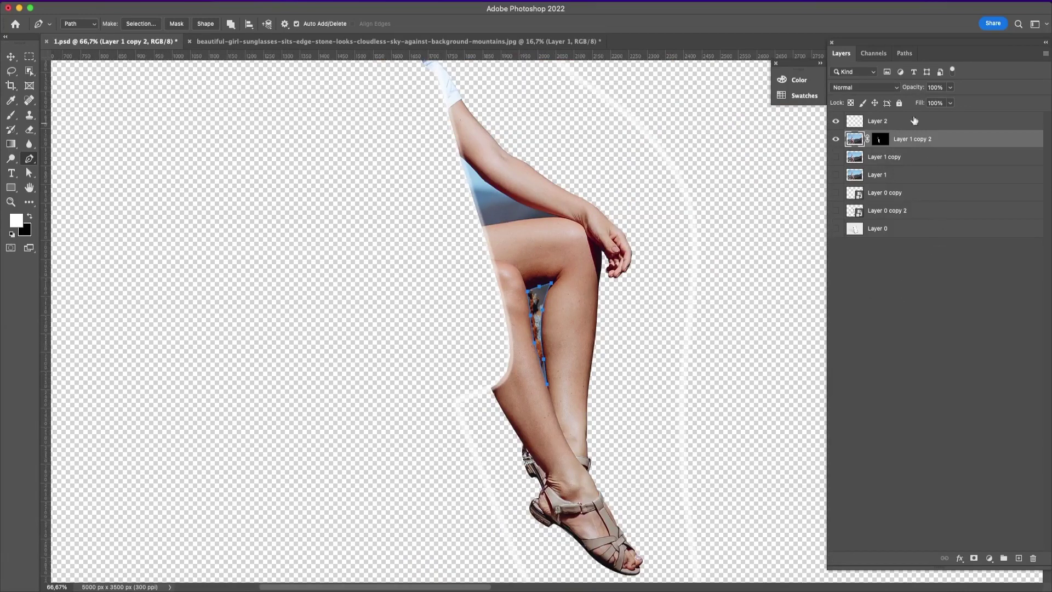
{"action": "left_click", "coordinate": [904, 53]}
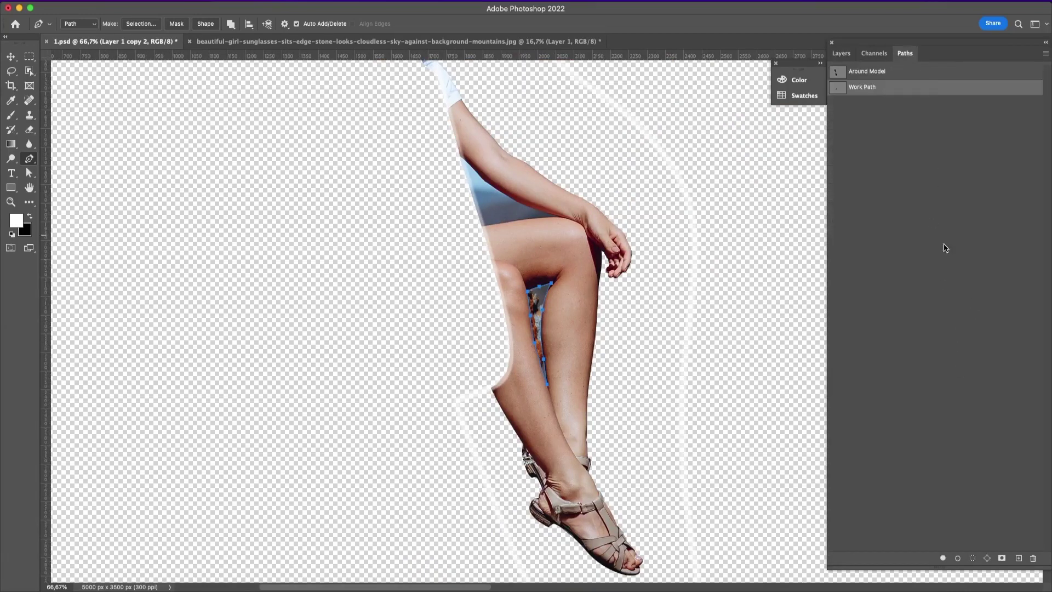
Save the work path as 'Calf', load it as a selection, and fill Layer 1 copy 2's mask black.
{"action": "double_click", "coordinate": [861, 87]}
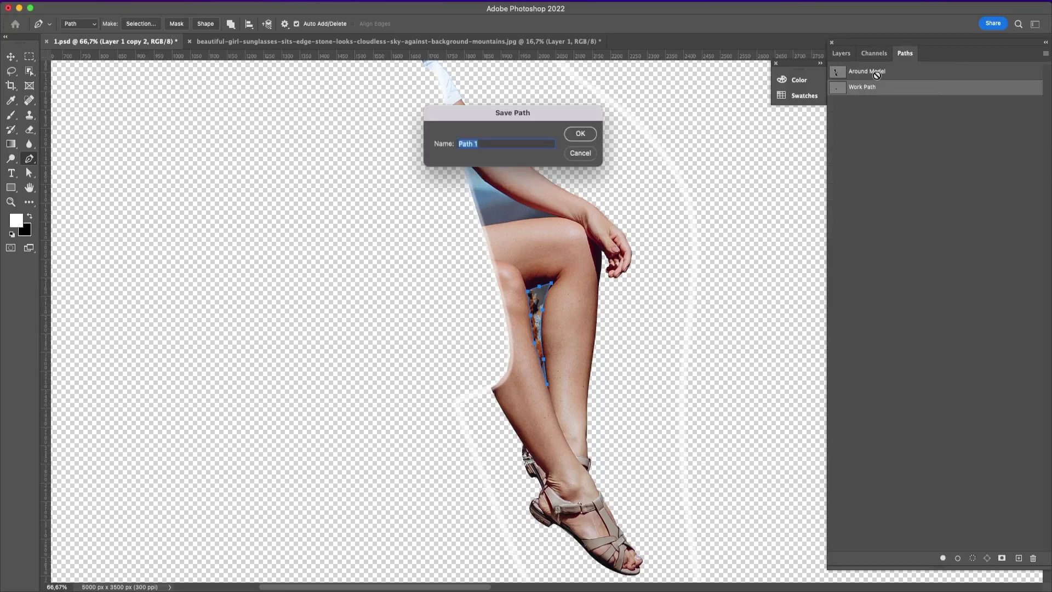
{"action": "type", "text": "Calf"}
{"action": "key", "text": "Return"}
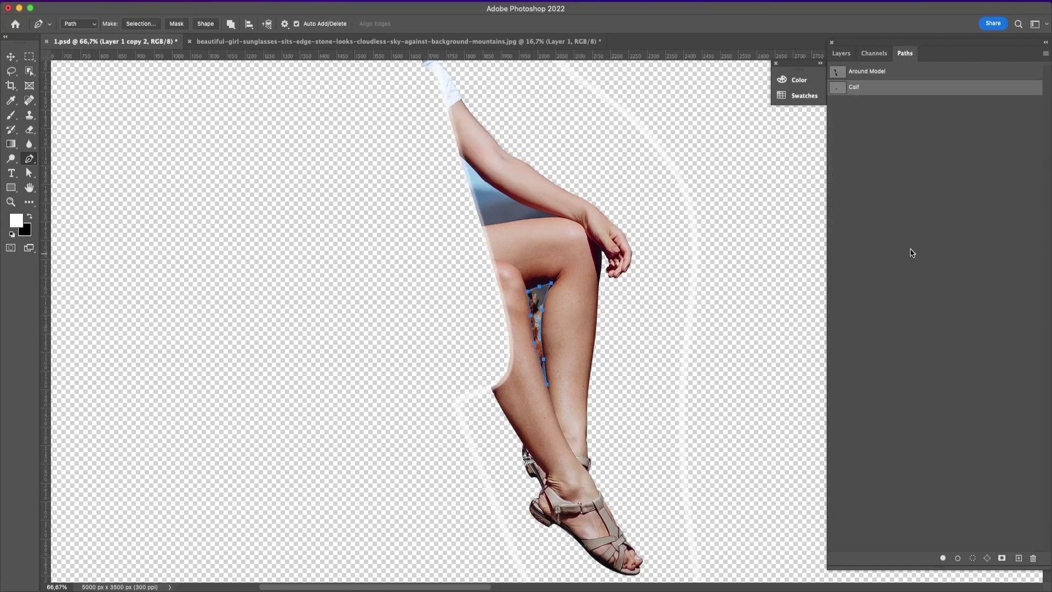
{"action": "left_click", "coordinate": [973, 558]}
{"action": "left_click", "coordinate": [840, 53]}
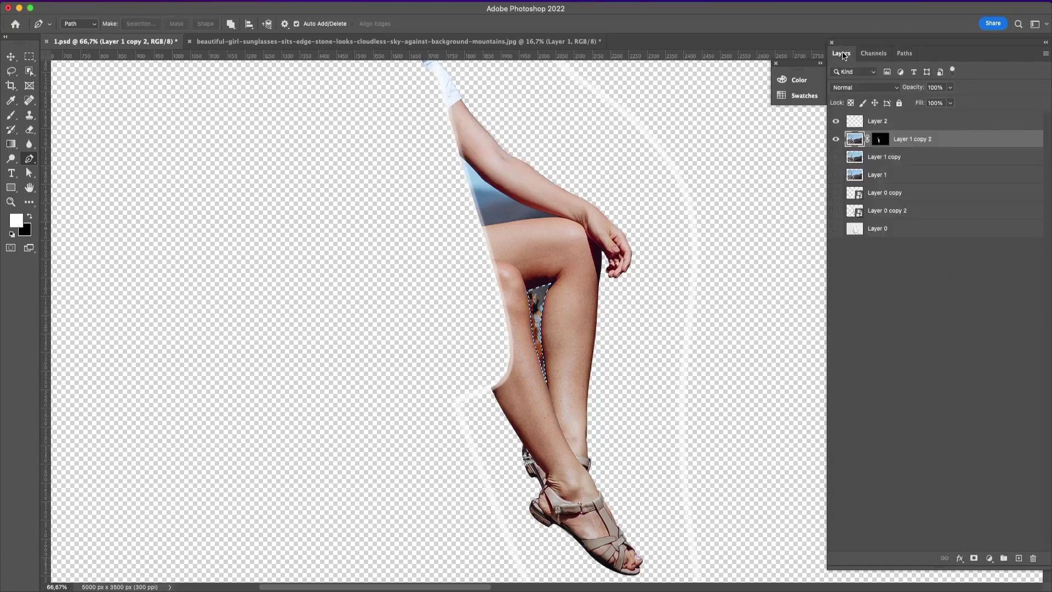
{"action": "left_click", "coordinate": [973, 558]}
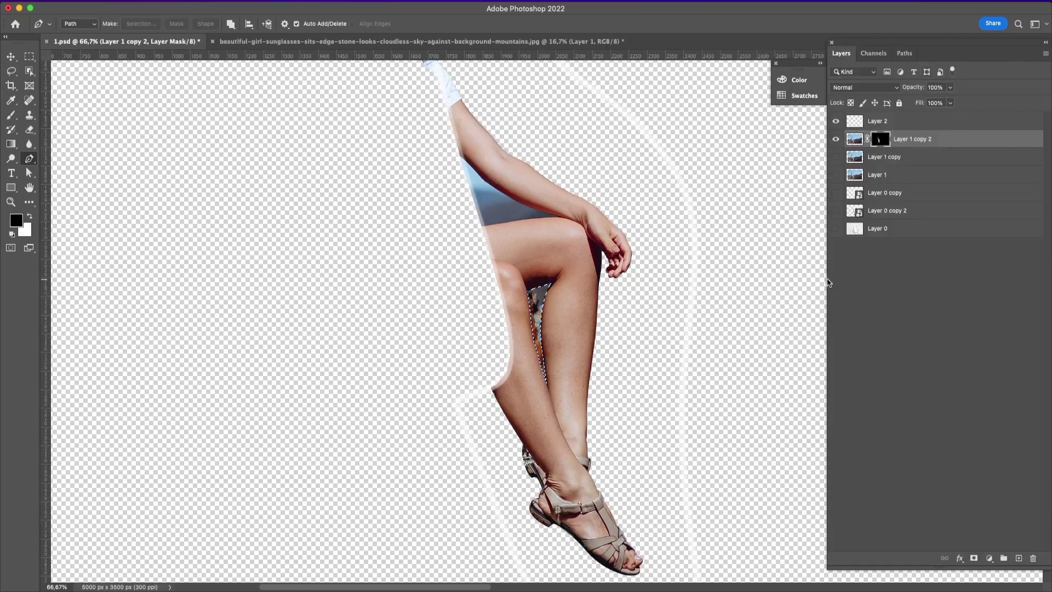
{"action": "key", "text": "x"}
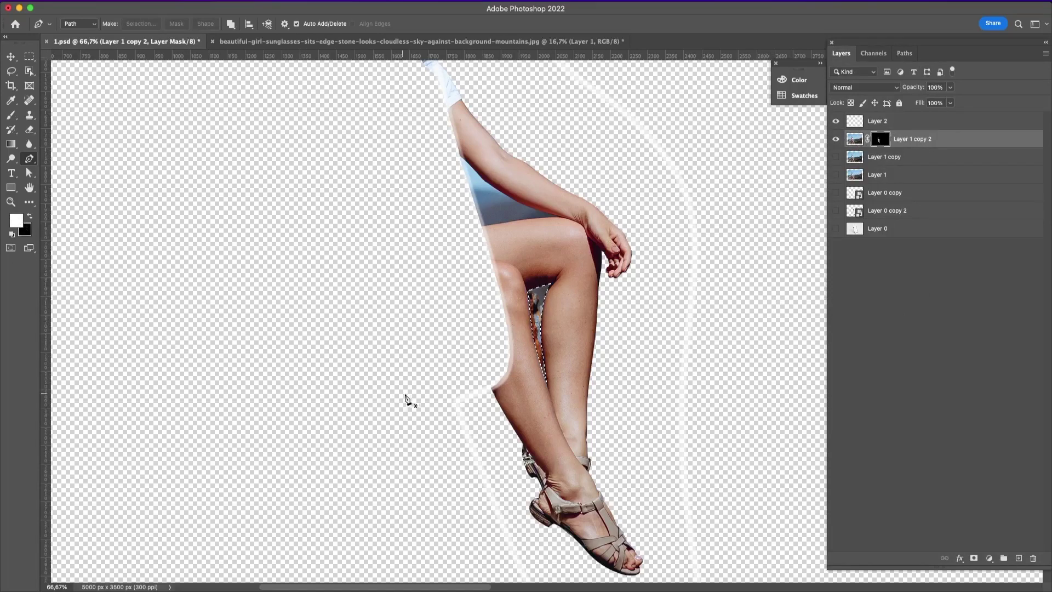
{"action": "key", "text": "BackSpace"}
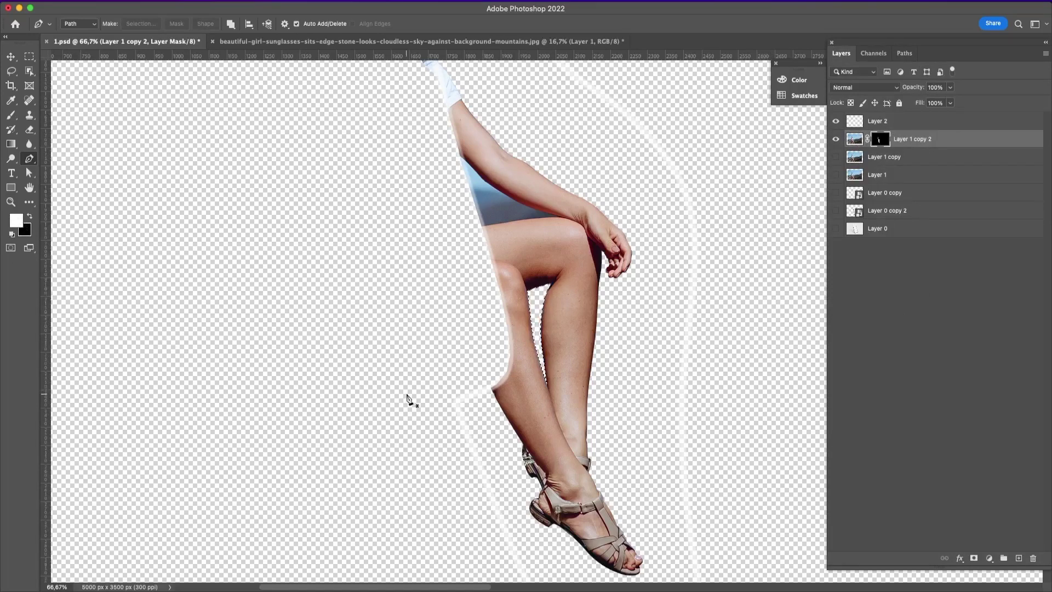
Save 1.psd, zoom in to 300%, and pan up to the blue shorts gap under the arm.
{"action": "key", "text": "super+s"}
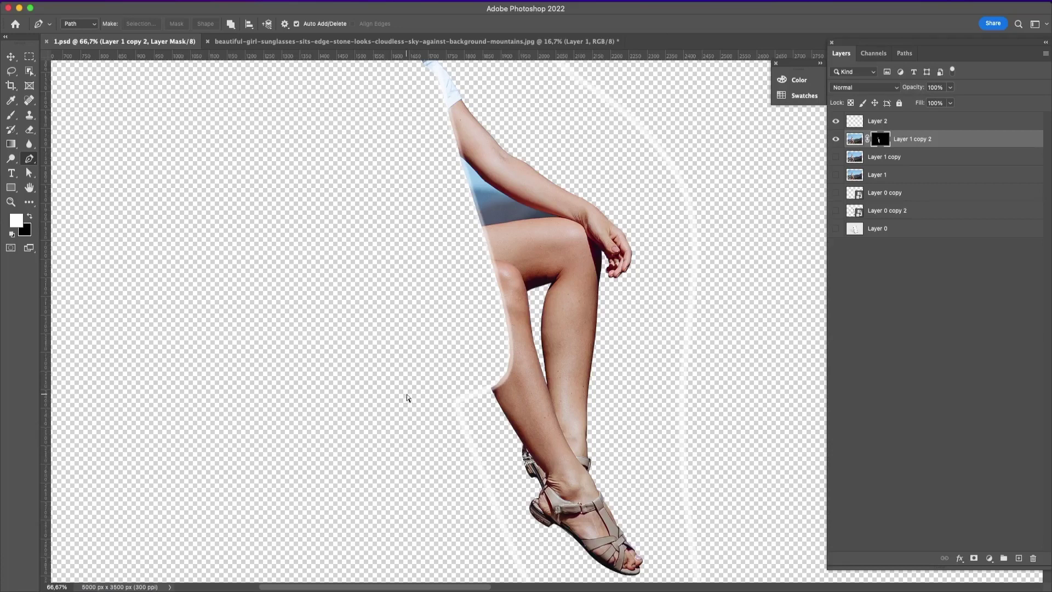
{"action": "key", "text": "super+plus"}
{"action": "key", "text": "super+plus"}
{"action": "key", "text": "super+plus"}
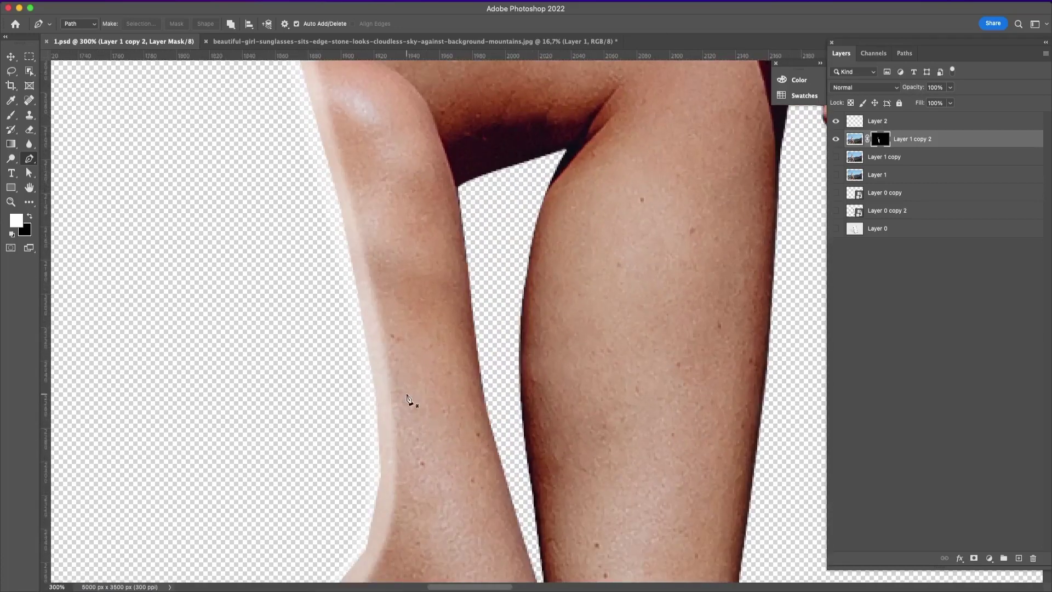
{"action": "left_click_drag", "start_coordinate": [575, 345], "coordinate": [568, 373]}
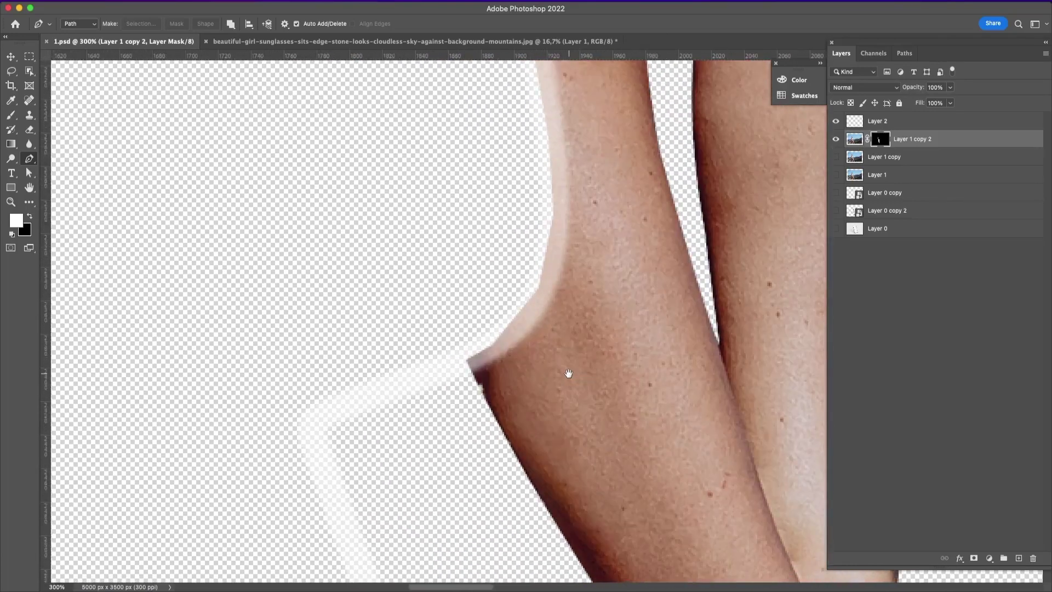
{"action": "left_click_drag", "start_coordinate": [636, 204], "coordinate": [721, 447]}
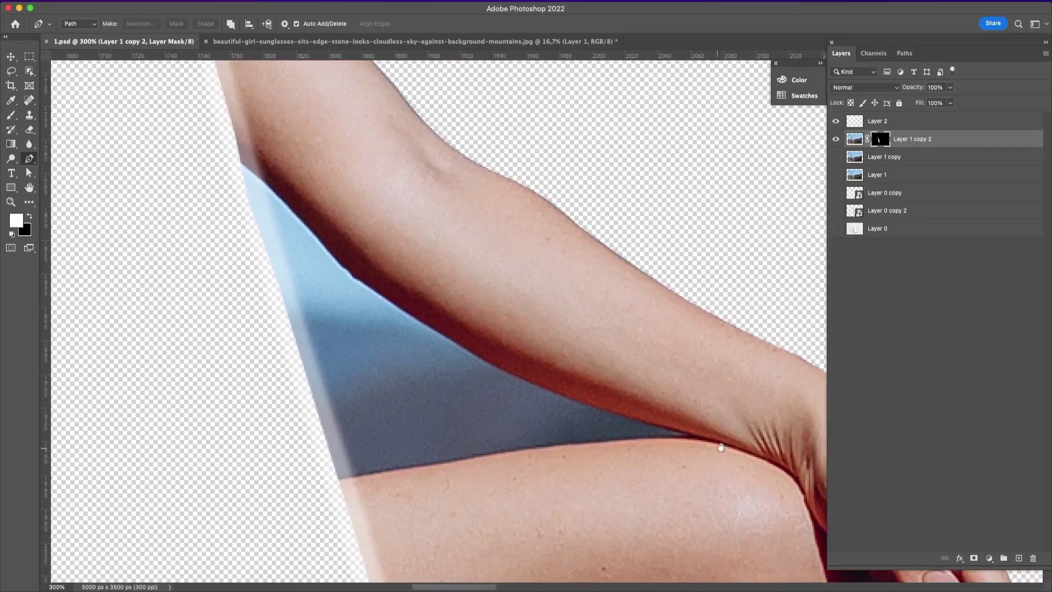
Start the shorts path under the arm and place curved and corner points along the arm's underside.
{"action": "left_click", "coordinate": [690, 435]}
{"action": "left_click_drag", "start_coordinate": [469, 350], "coordinate": [425, 314]}
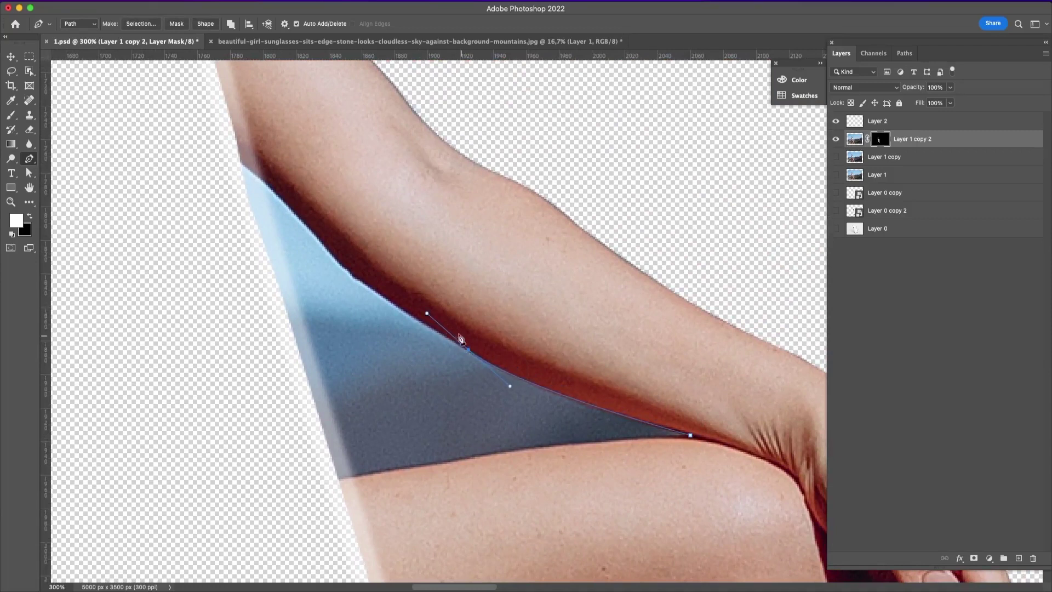
{"action": "left_click_drag", "start_coordinate": [468, 350], "coordinate": [492, 365]}
{"action": "left_click_drag", "start_coordinate": [531, 402], "coordinate": [537, 398]}
{"action": "left_click", "coordinate": [490, 362], "text": "alt"}
{"action": "left_click", "coordinate": [390, 300]}
{"action": "left_click", "coordinate": [355, 277]}
{"action": "right_click", "coordinate": [362, 283]}
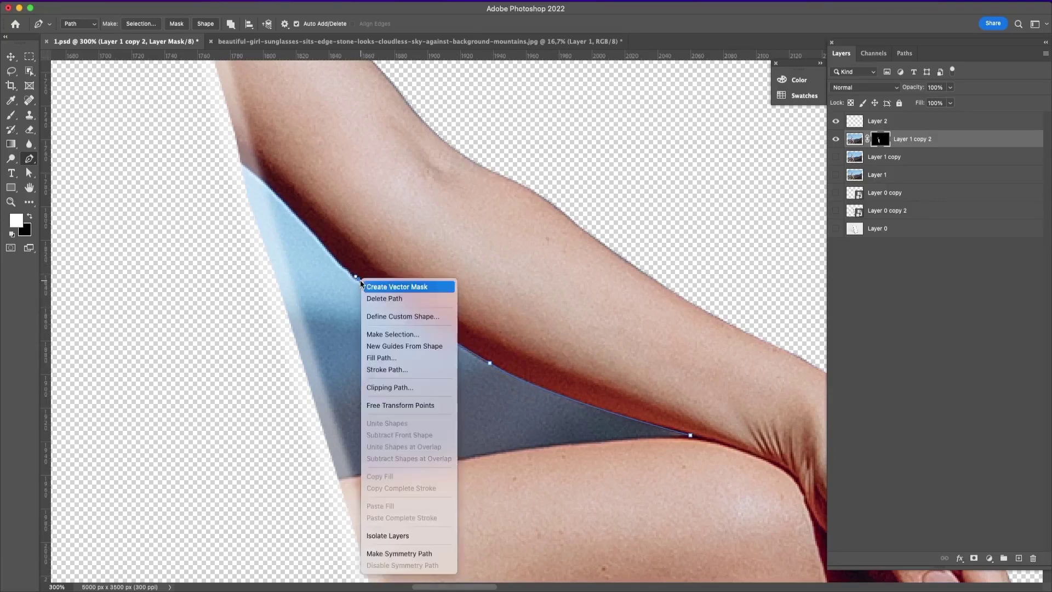
{"action": "key", "text": "Escape"}
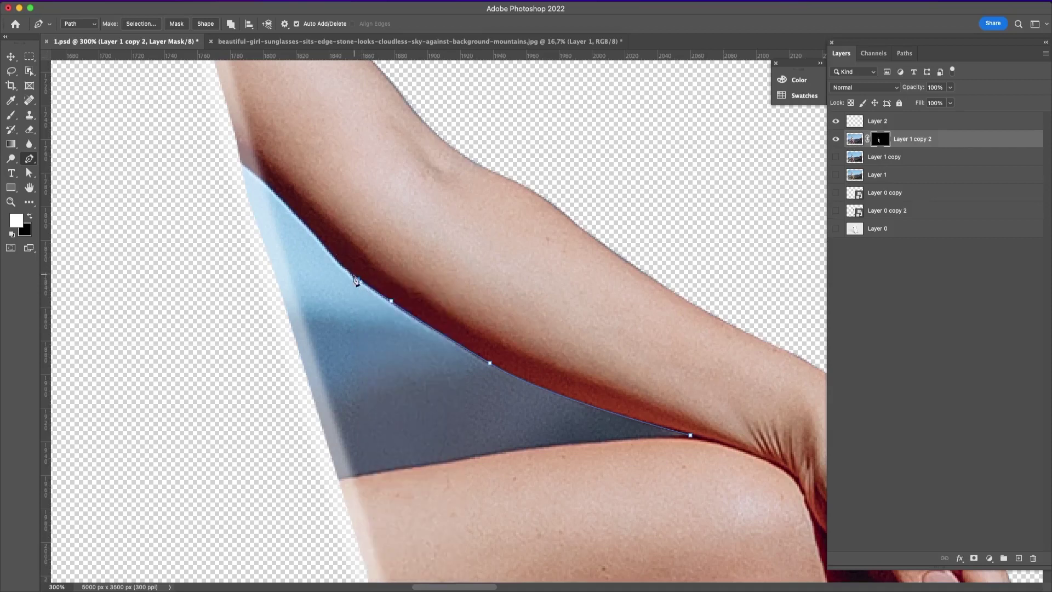
Add more anchors up the arm edge, nudging one point onto the edge.
{"action": "scroll", "coordinate": [329, 205], "scroll_direction": "up", "scroll_amount": 3}
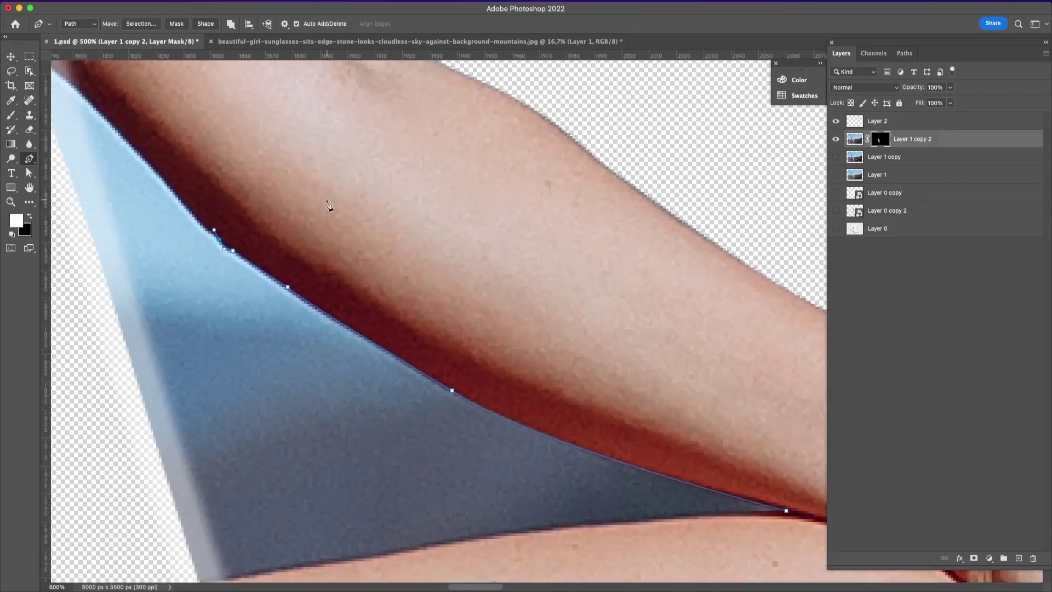
{"action": "scroll", "coordinate": [630, 416], "scroll_direction": "up", "scroll_amount": 5}
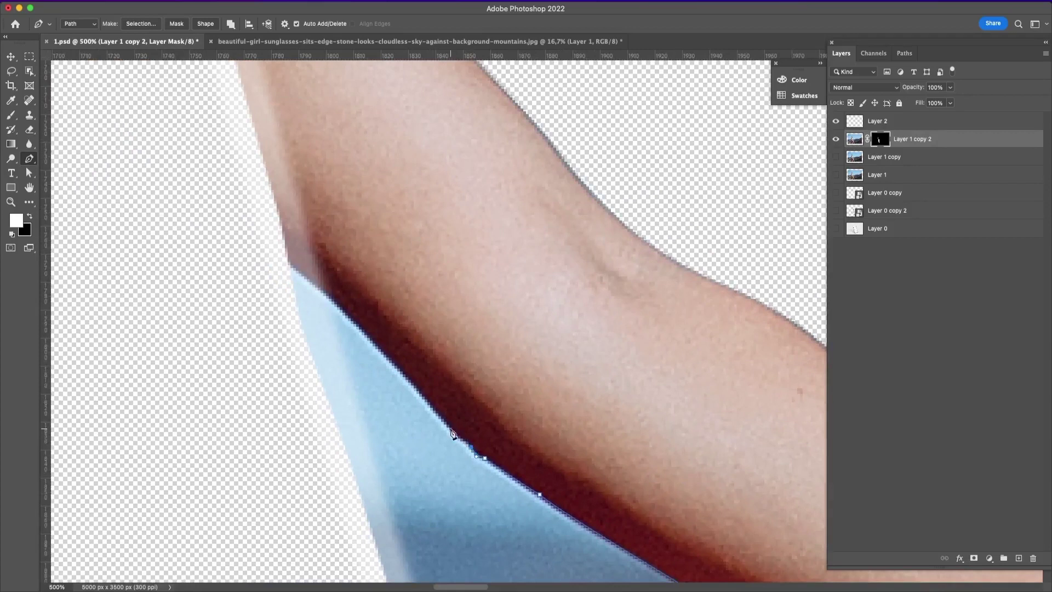
{"action": "left_click", "coordinate": [449, 427]}
{"action": "left_click", "coordinate": [428, 403]}
{"action": "left_click", "coordinate": [418, 390]}
{"action": "left_click_drag", "start_coordinate": [287, 259], "coordinate": [249, 231]}
{"action": "left_click", "coordinate": [288, 260], "text": "alt"}
{"action": "key", "text": "super+minus"}
{"action": "key", "text": "super+minus"}
{"action": "key", "text": "super+minus"}
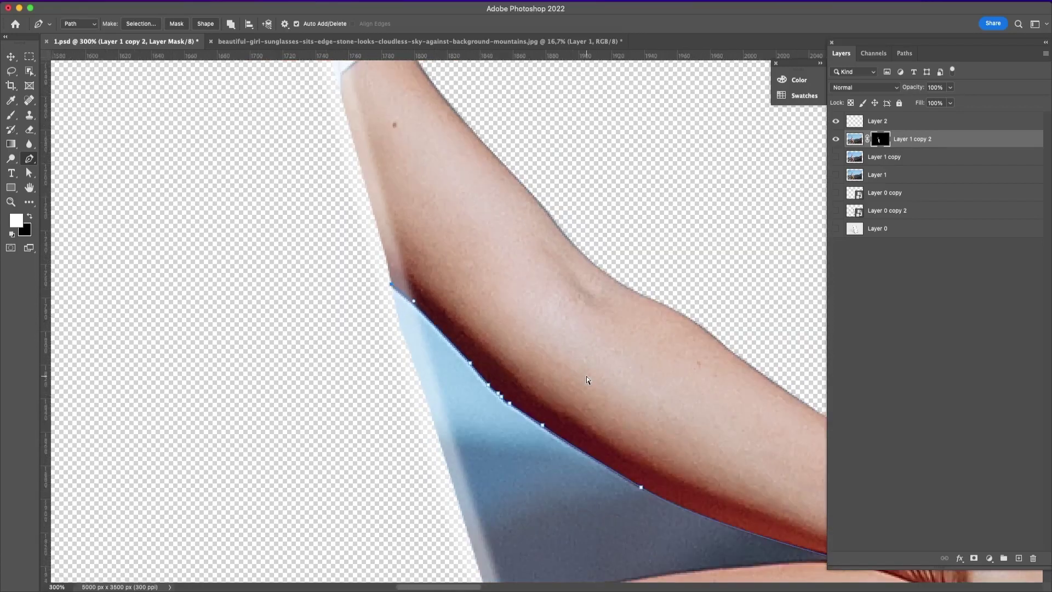
{"action": "key", "text": "super+plus"}
{"action": "key", "text": "super+plus"}
{"action": "key", "text": "super+plus"}
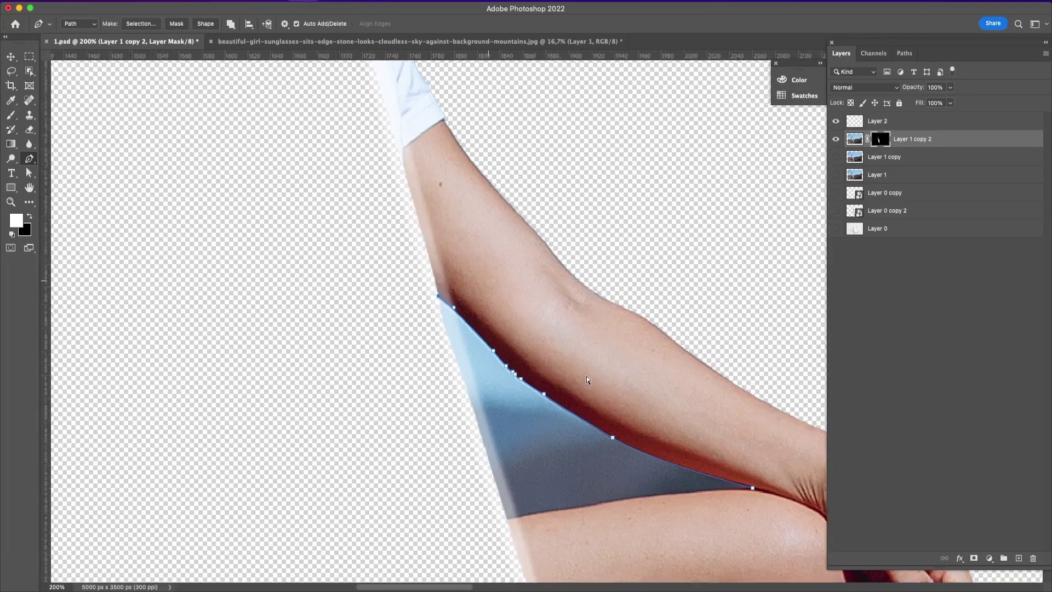
{"action": "left_click_drag", "start_coordinate": [289, 266], "coordinate": [294, 270]}
Finish the path along the shorts' outer and lower edges to the arm crease.
{"action": "scroll", "coordinate": [548, 336], "scroll_direction": "down", "scroll_amount": 3}
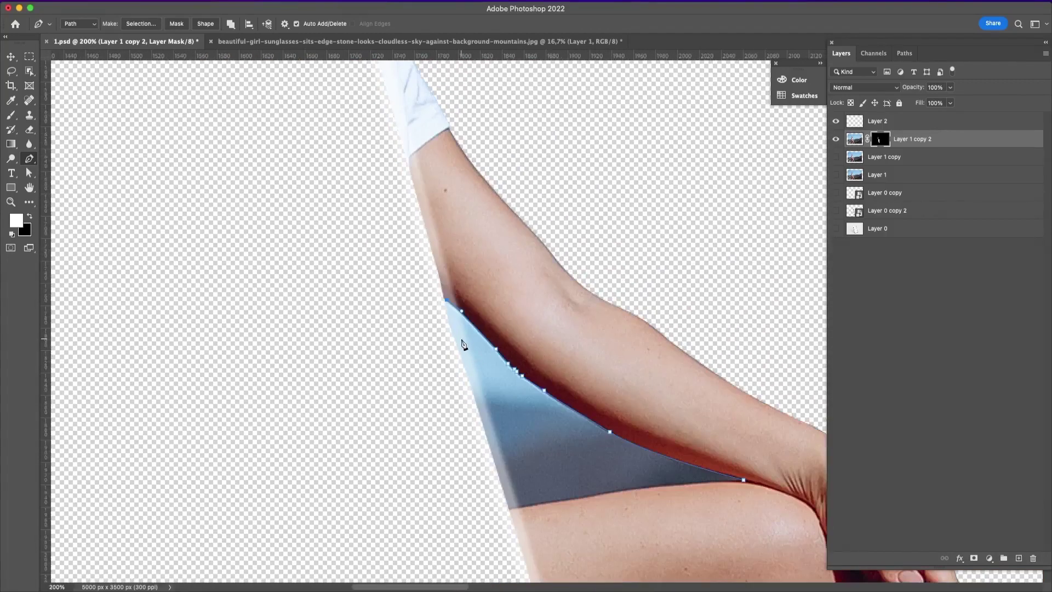
{"action": "left_click", "coordinate": [460, 339]}
{"action": "scroll", "coordinate": [630, 444], "scroll_direction": "up", "scroll_amount": 2}
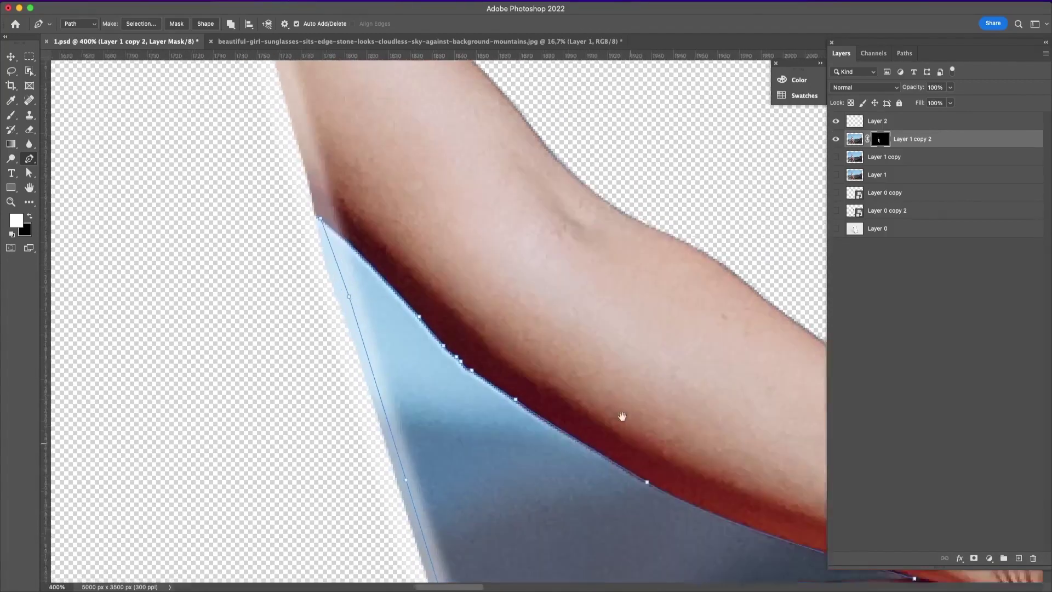
{"action": "left_click_drag", "start_coordinate": [678, 408], "coordinate": [764, 397]}
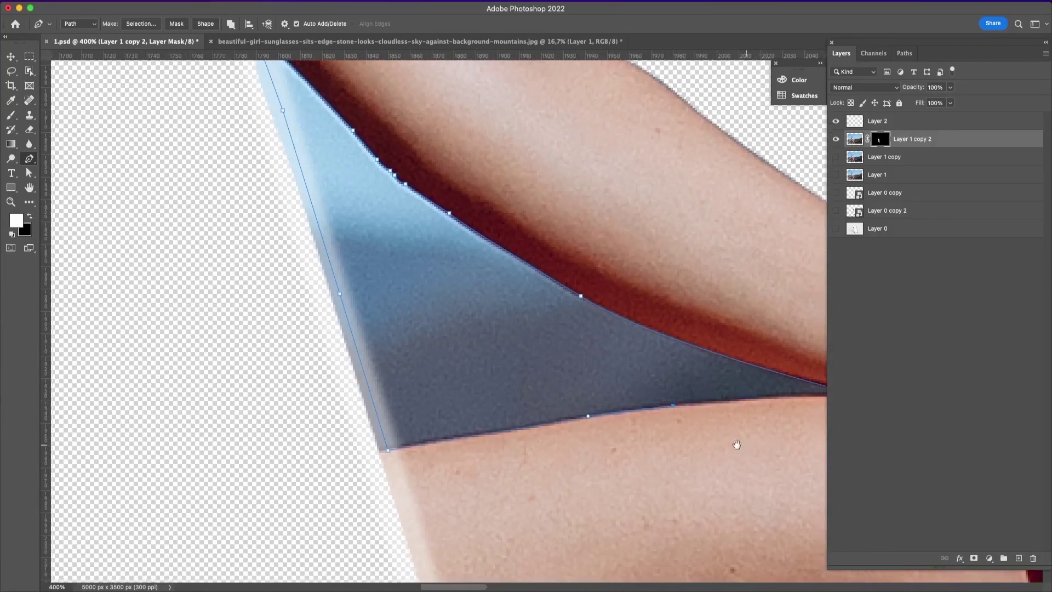
{"action": "scroll", "coordinate": [681, 416], "scroll_direction": "right", "scroll_amount": 5}
{"action": "left_click_drag", "start_coordinate": [622, 386], "coordinate": [647, 386]}
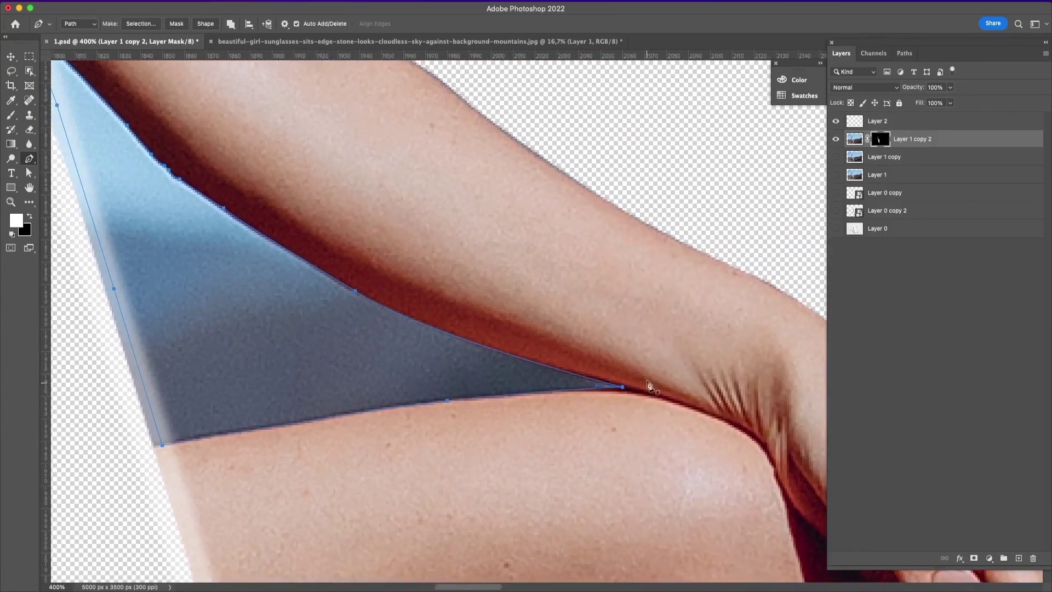
{"action": "scroll", "coordinate": [656, 370], "scroll_direction": "down", "scroll_amount": 5}
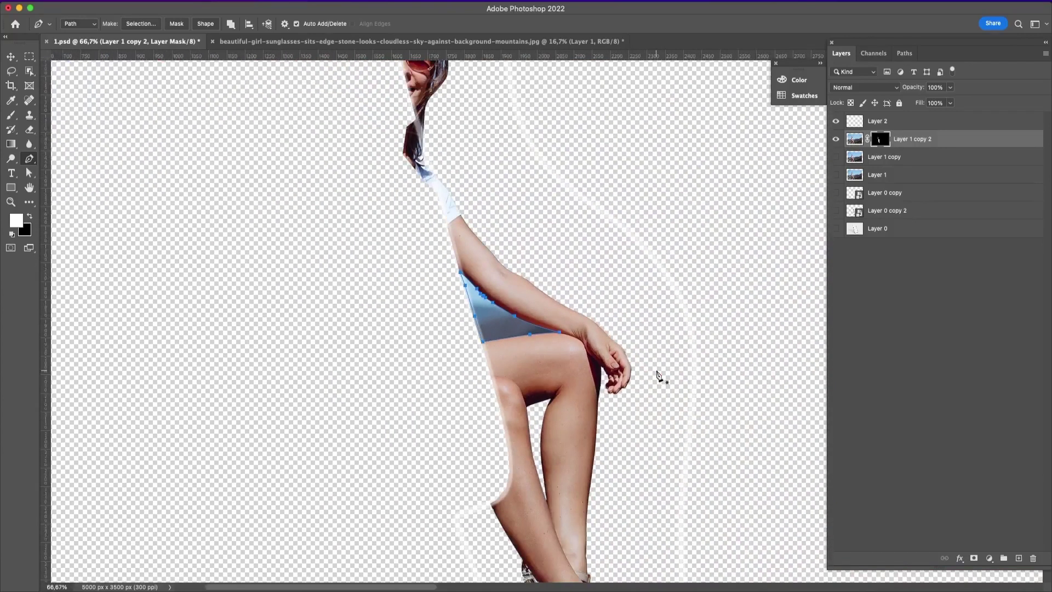
Save the work path in the Paths panel as 'Arm'.
{"action": "left_click", "coordinate": [904, 53]}
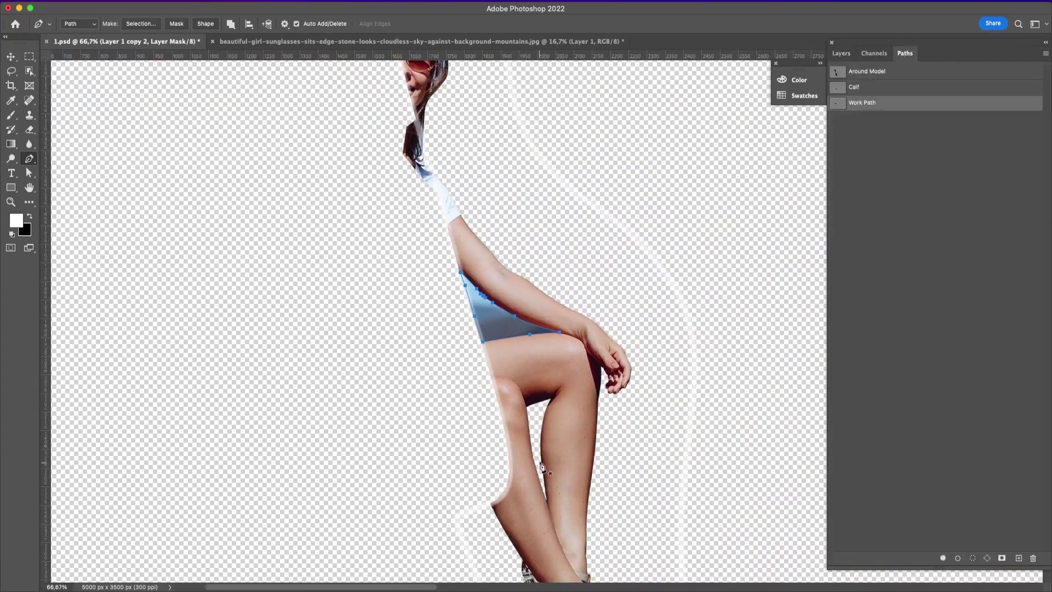
{"action": "double_click", "coordinate": [856, 104]}
{"action": "type", "text": "Arm"}
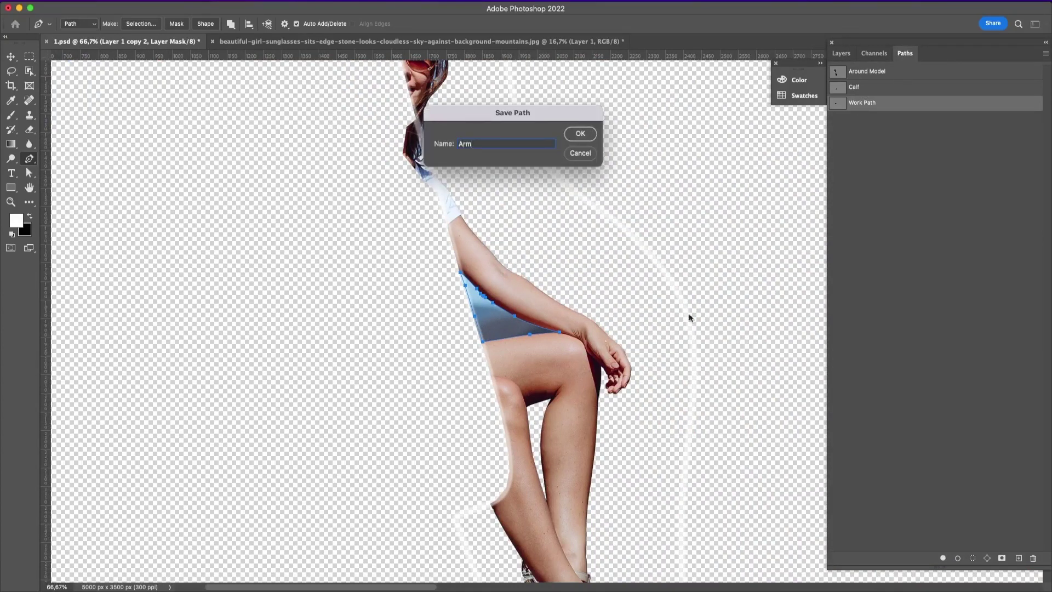
{"action": "left_click", "coordinate": [581, 135]}
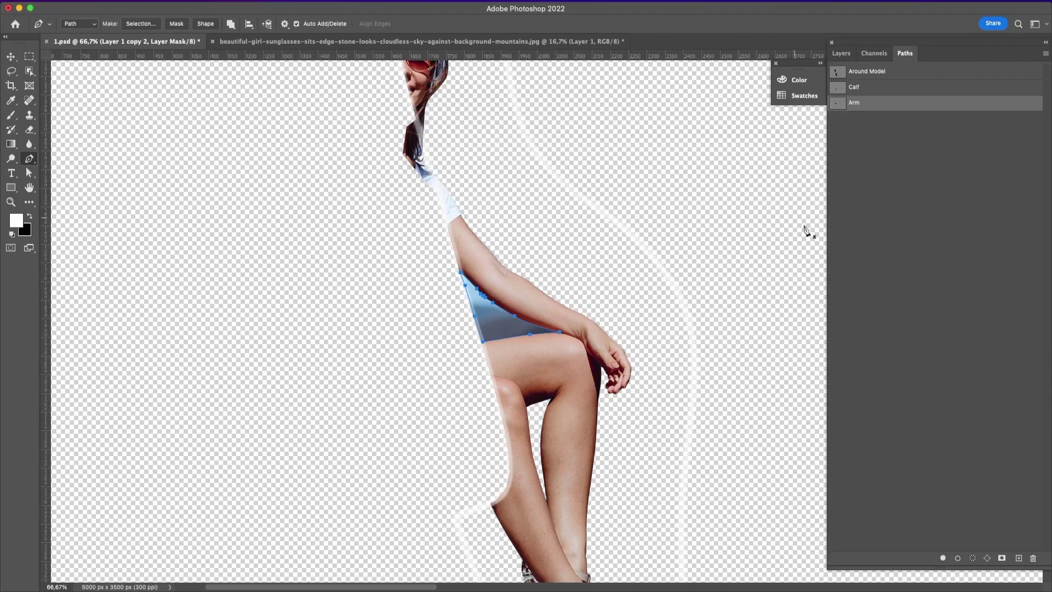
Load the Arm path as a selection, mask out the shorts area, save, and deselect.
{"action": "scroll", "coordinate": [594, 399], "scroll_direction": "up", "scroll_amount": 2}
{"action": "scroll", "coordinate": [595, 401], "scroll_direction": "down", "scroll_amount": 3}
{"action": "scroll", "coordinate": [595, 404], "scroll_direction": "down", "scroll_amount": 1}
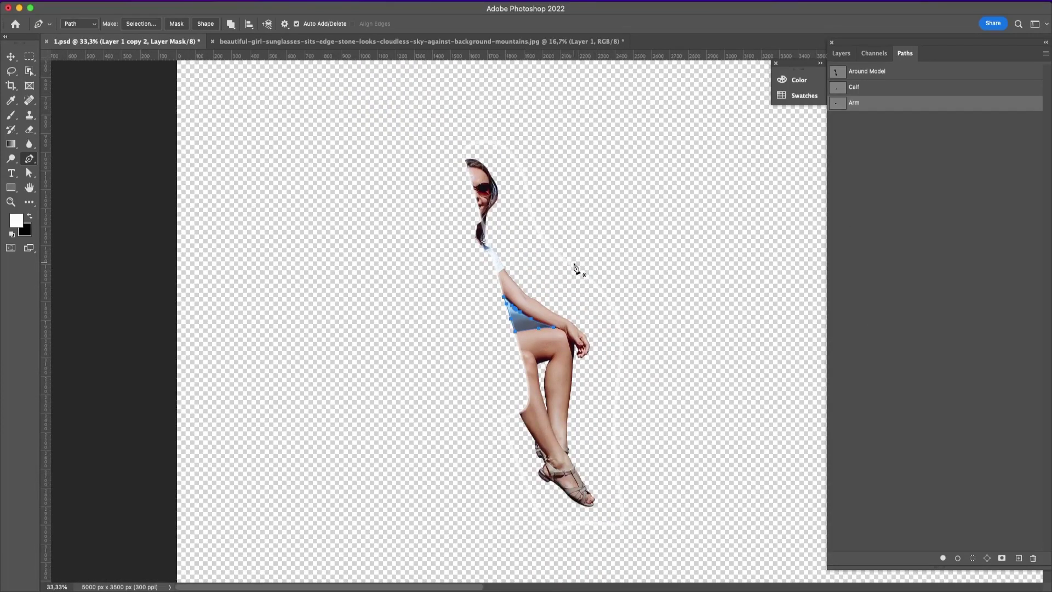
{"action": "left_click", "coordinate": [972, 558]}
{"action": "left_click", "coordinate": [946, 455]}
{"action": "left_click", "coordinate": [841, 53]}
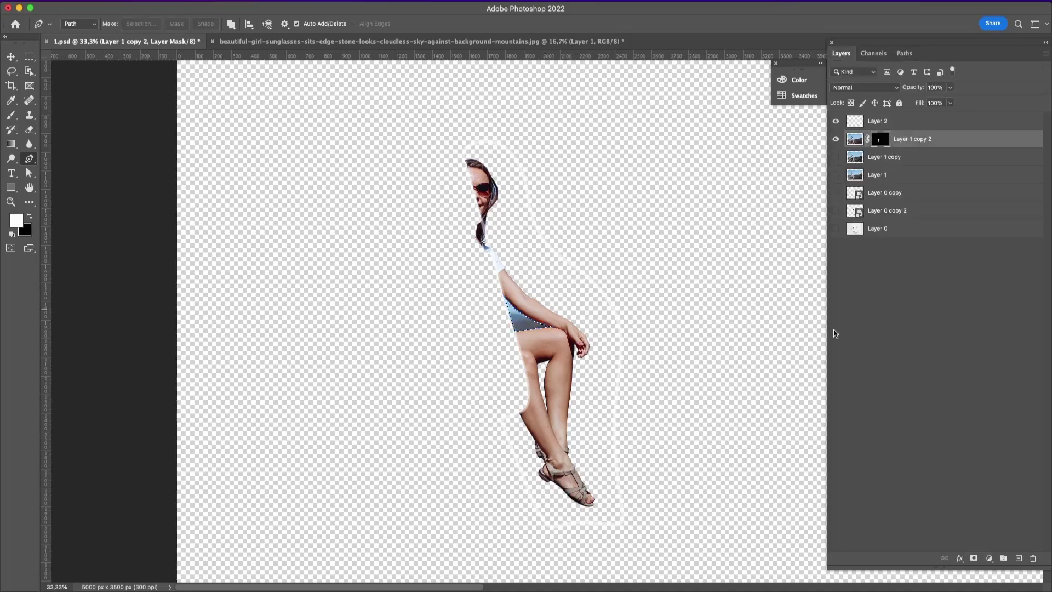
{"action": "key", "text": "BackSpace"}
{"action": "key", "text": "super+s"}
{"action": "key", "text": "super+d"}
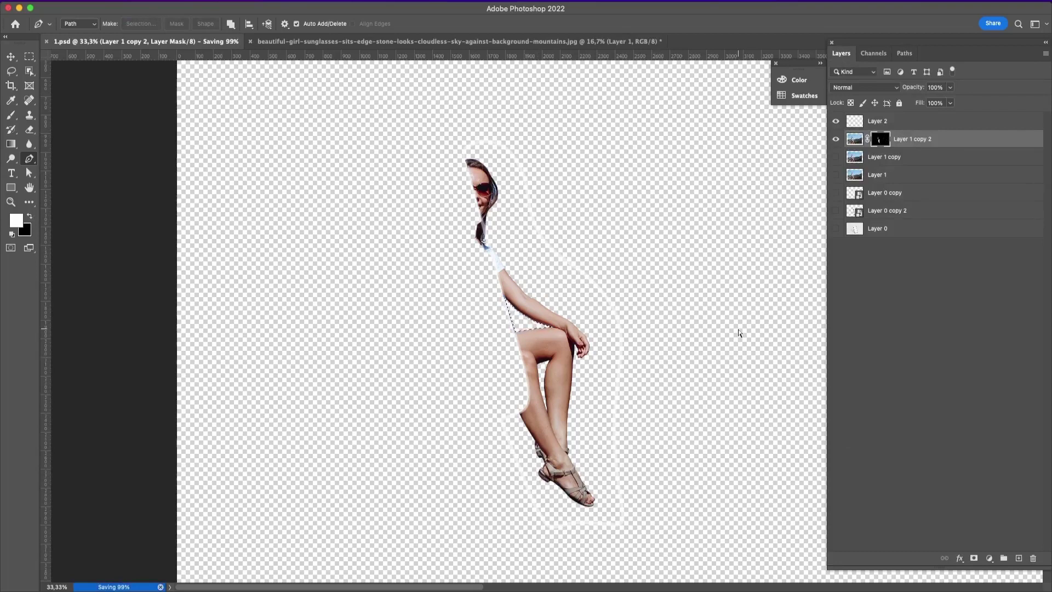
{"action": "key", "text": "super+equal"}
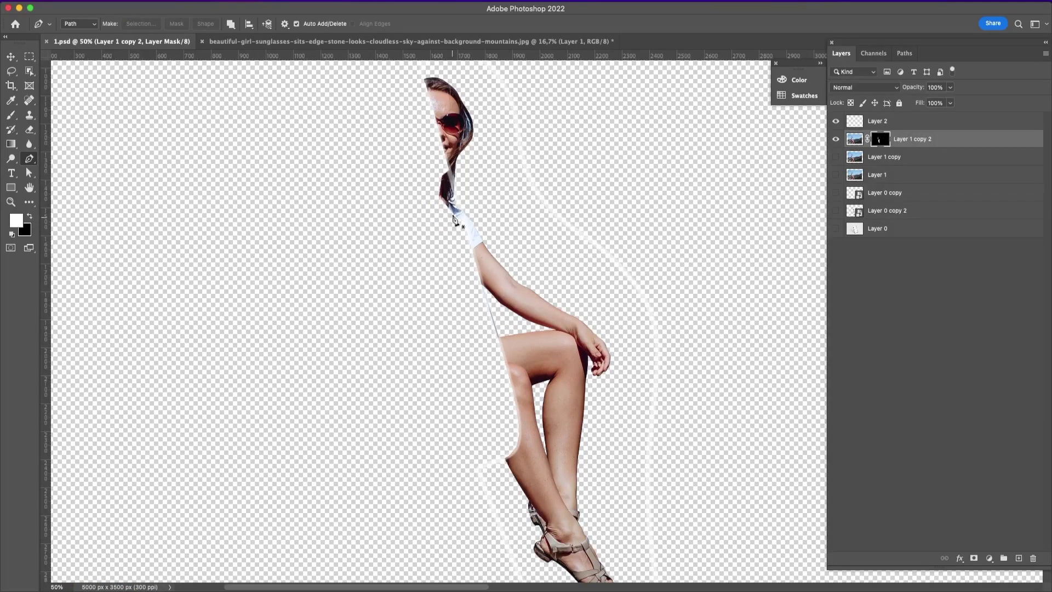
Toggle Layer 1 copy and Layer 1 copy 2 visibility to compare the full photo with the cut-out.
{"action": "left_click", "coordinate": [835, 157]}
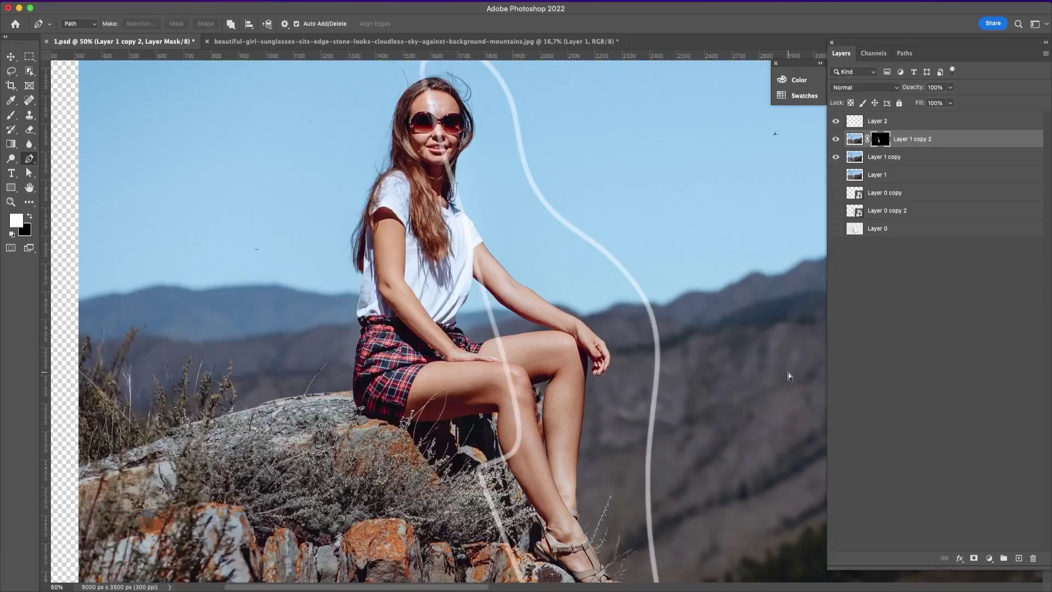
{"action": "key", "text": "super+minus"}
{"action": "key", "text": "super+minus"}
{"action": "left_click", "coordinate": [835, 138]}
{"action": "left_click", "coordinate": [835, 157]}
{"action": "left_click", "coordinate": [836, 157]}
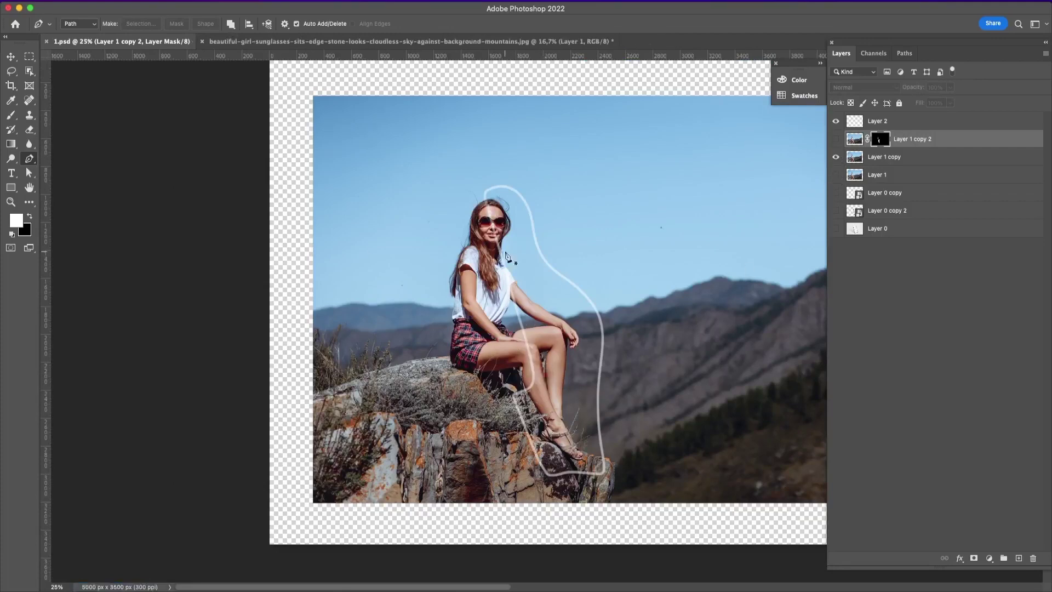
{"action": "key", "text": "super+plus"}
{"action": "key", "text": "super+plus"}
{"action": "key", "text": "super+plus"}
{"action": "key", "text": "super+plus"}
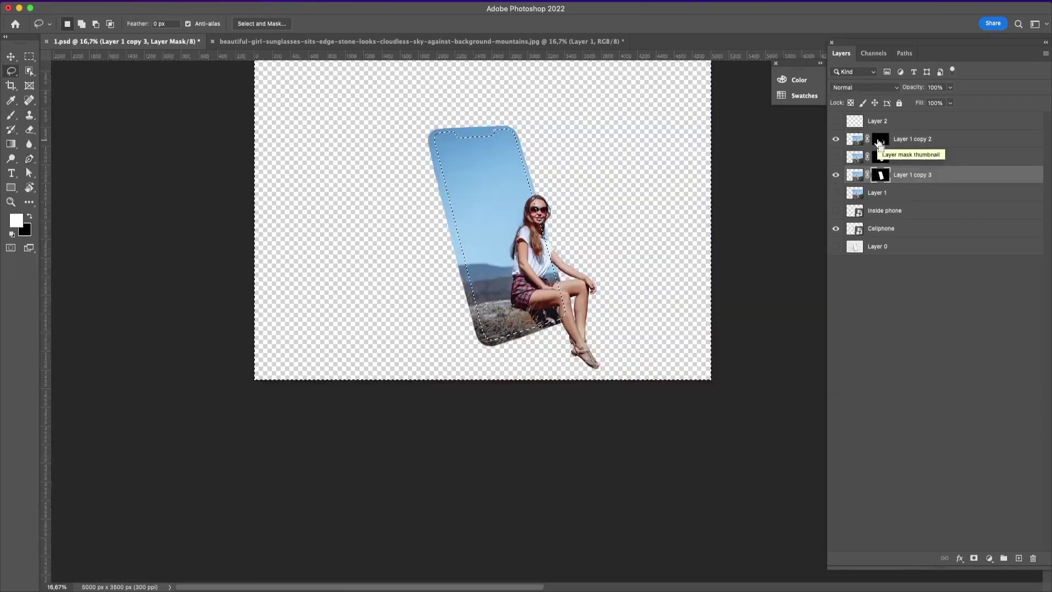
Load the Cellphone layer's outline as a selection, save, target Layer 1 copy 3's mask, and hide Cellphone.
{"action": "left_click_drag", "start_coordinate": [878, 144], "coordinate": [880, 146]}
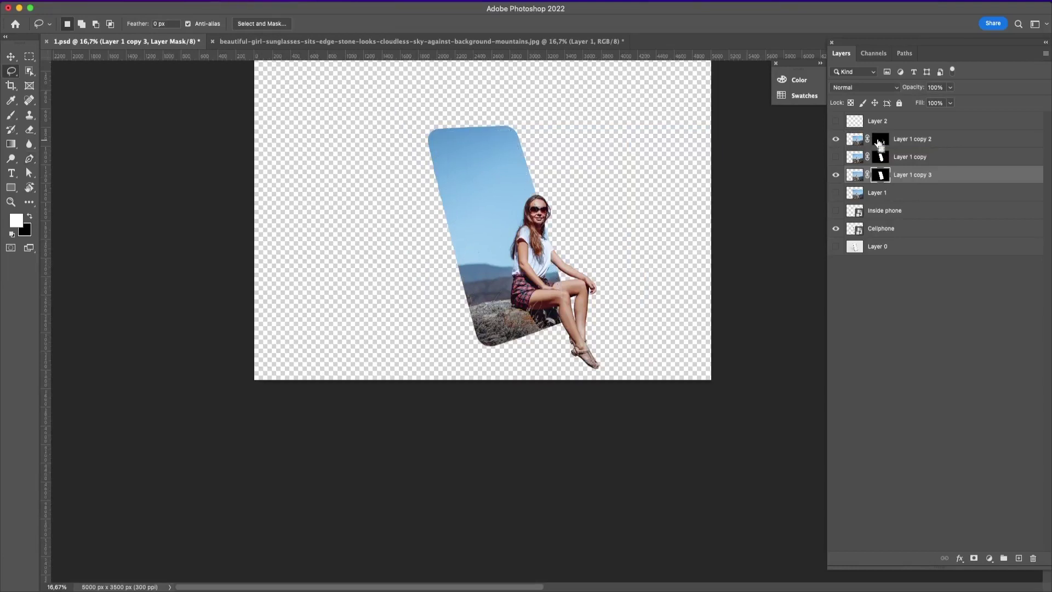
{"action": "key", "text": "super+plus"}
{"action": "key", "text": "super+plus"}
{"action": "key", "text": "super+plus"}
{"action": "key", "text": "super+plus"}
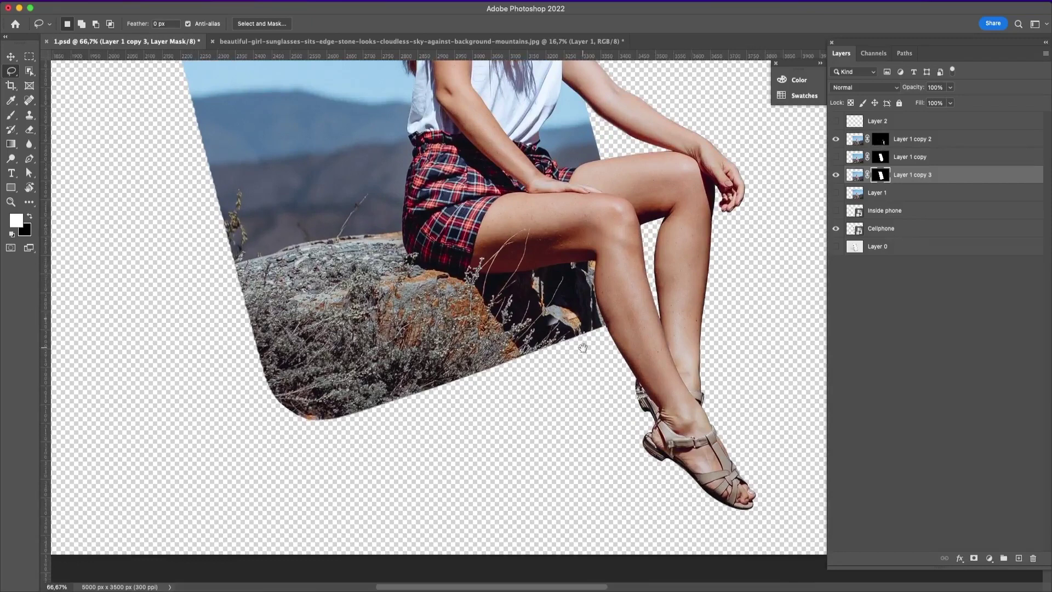
{"action": "left_click_drag", "start_coordinate": [471, 365], "coordinate": [534, 361]}
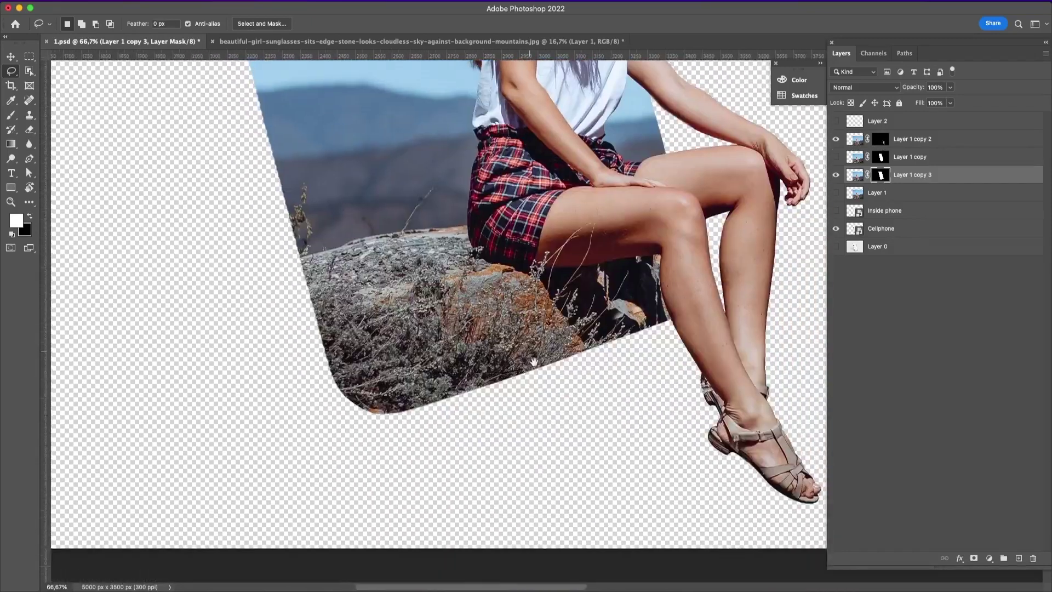
{"action": "scroll", "coordinate": [554, 373], "scroll_direction": "down", "scroll_amount": 1}
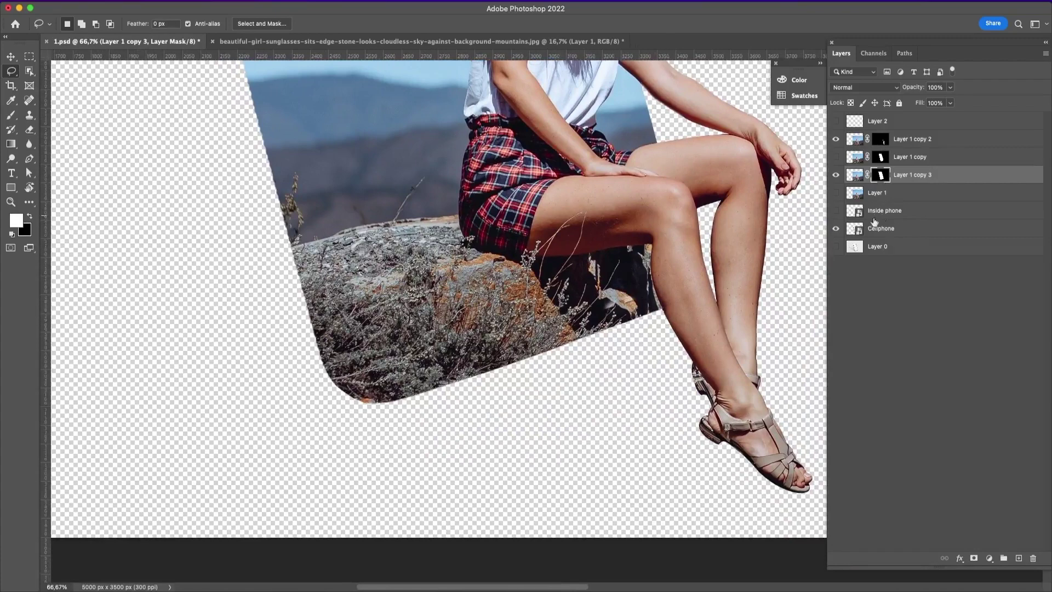
{"action": "left_click", "coordinate": [860, 230], "text": "super"}
{"action": "key", "text": "super+s"}
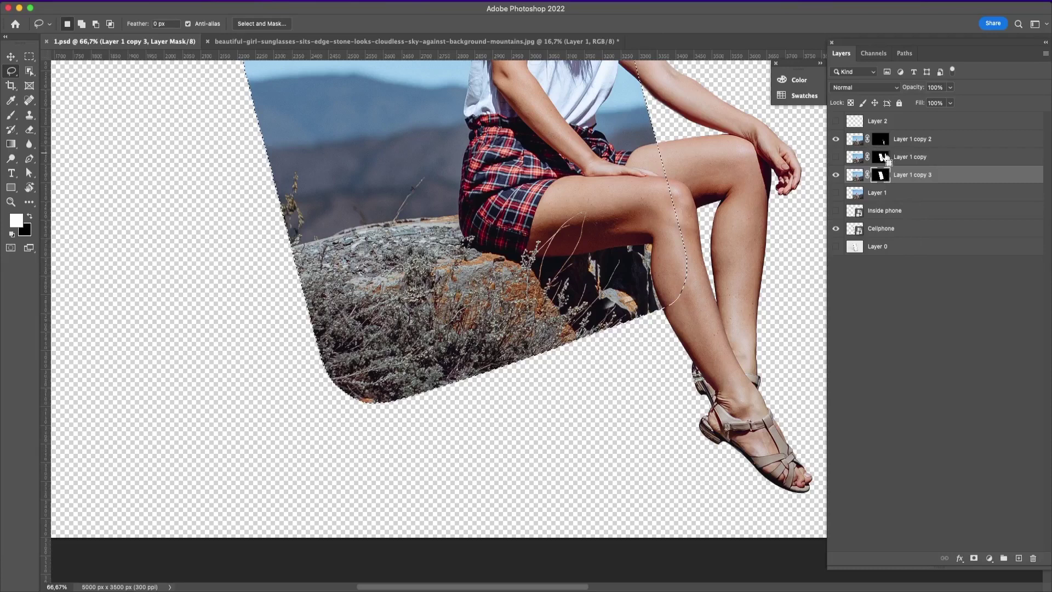
{"action": "left_click", "coordinate": [854, 175]}
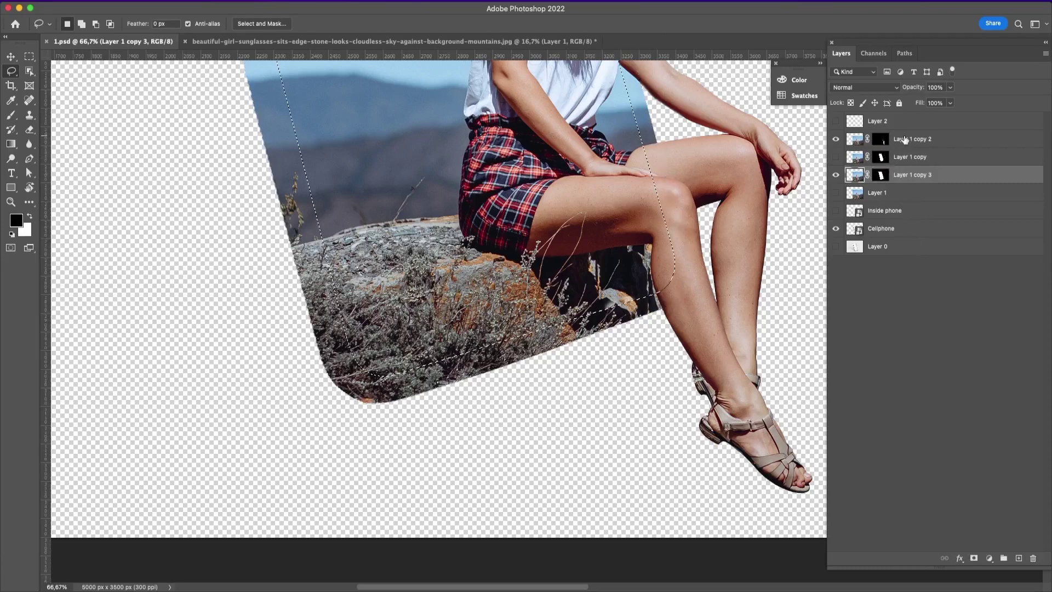
{"action": "left_click", "coordinate": [880, 175]}
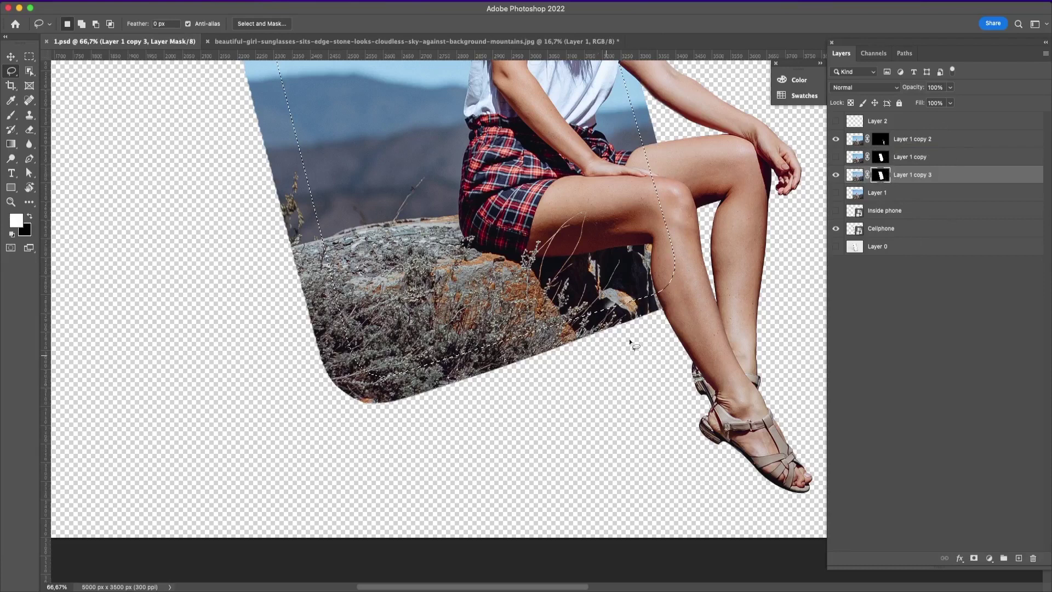
{"action": "left_click", "coordinate": [835, 231]}
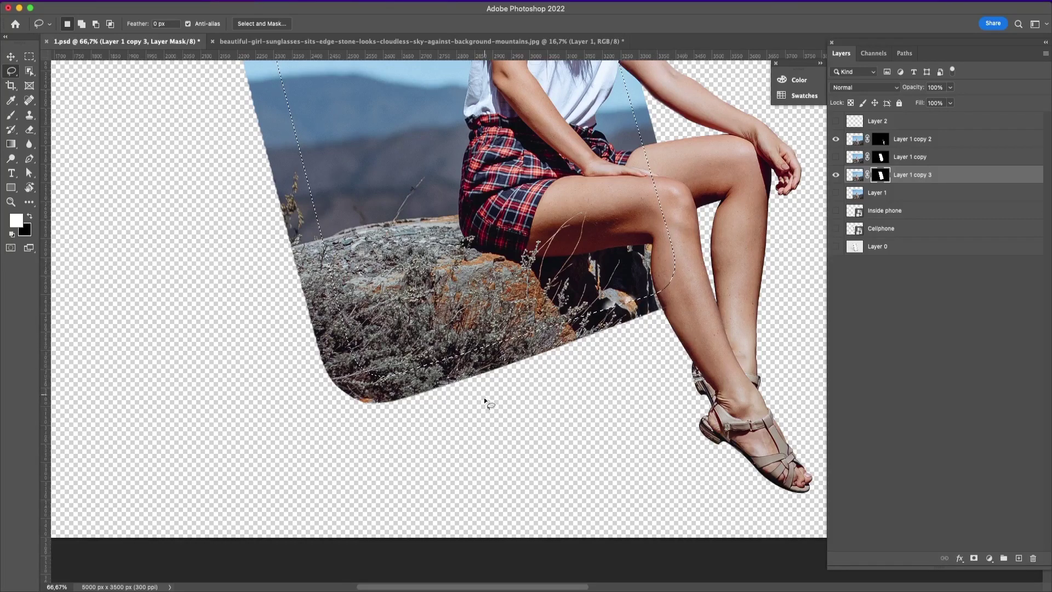
{"action": "scroll", "coordinate": [482, 402], "scroll_direction": "up", "scroll_amount": 2}
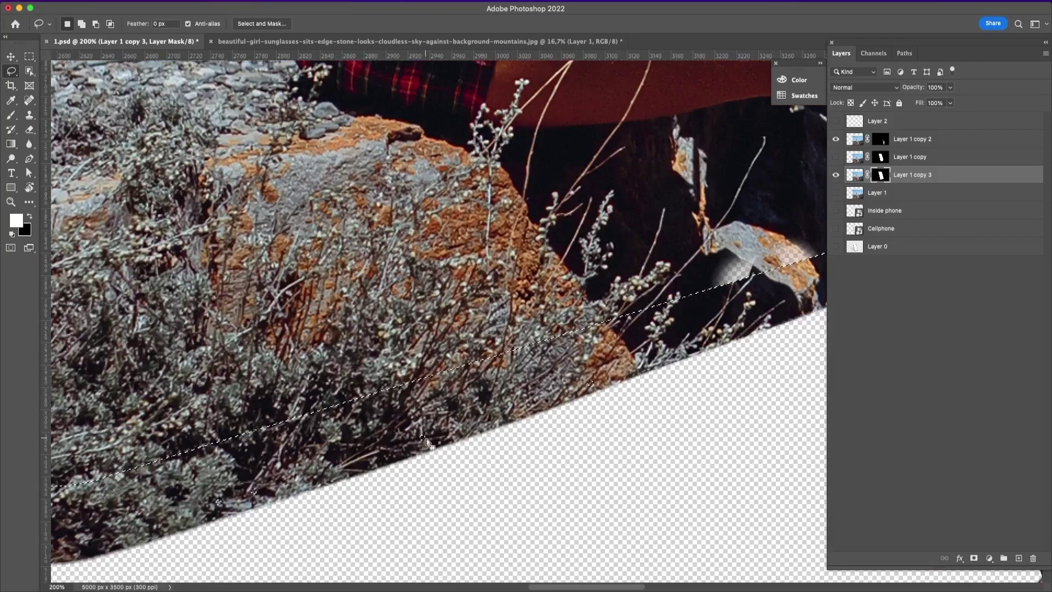
Alt-lasso the rock's lower corner out of the phone-shaped selection.
{"action": "scroll", "coordinate": [459, 453], "scroll_direction": "left", "scroll_amount": 10}
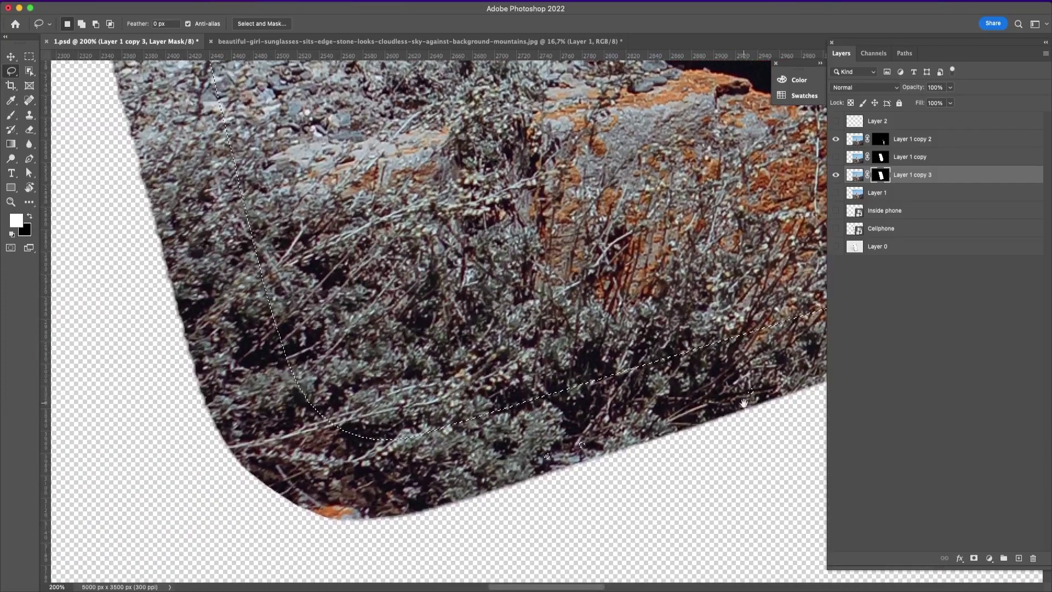
{"action": "mouse_move", "coordinate": [537, 441]}
{"action": "left_mouse_down"}
{"action": "mouse_move", "coordinate": [544, 478]}
{"action": "mouse_move", "coordinate": [566, 464]}
{"action": "mouse_move", "coordinate": [542, 446]}
{"action": "left_mouse_up"}
{"action": "key", "text": "alt"}
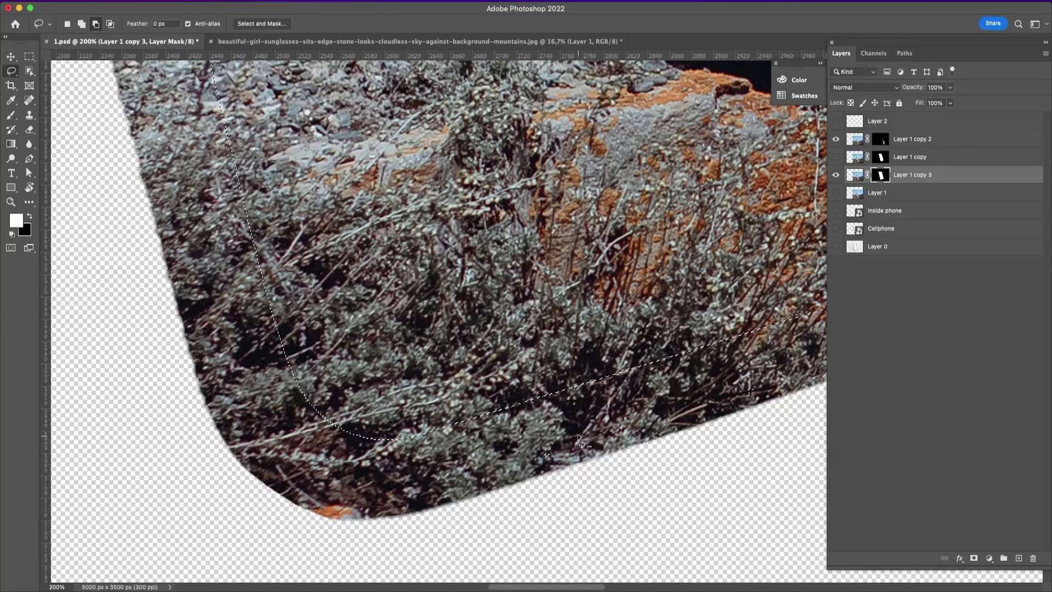
{"action": "mouse_move", "coordinate": [543, 445]}
{"action": "left_mouse_down"}
{"action": "mouse_move", "coordinate": [536, 469]}
{"action": "mouse_move", "coordinate": [556, 448]}
{"action": "left_mouse_up"}
{"action": "left_click_drag", "start_coordinate": [751, 414], "coordinate": [507, 500]}
Subtract the leg's edge from the selection, then zoom back out to the whole figure.
{"action": "key", "text": "alt"}
{"action": "left_click_drag", "start_coordinate": [703, 426], "coordinate": [506, 485]}
{"action": "key", "text": "alt"}
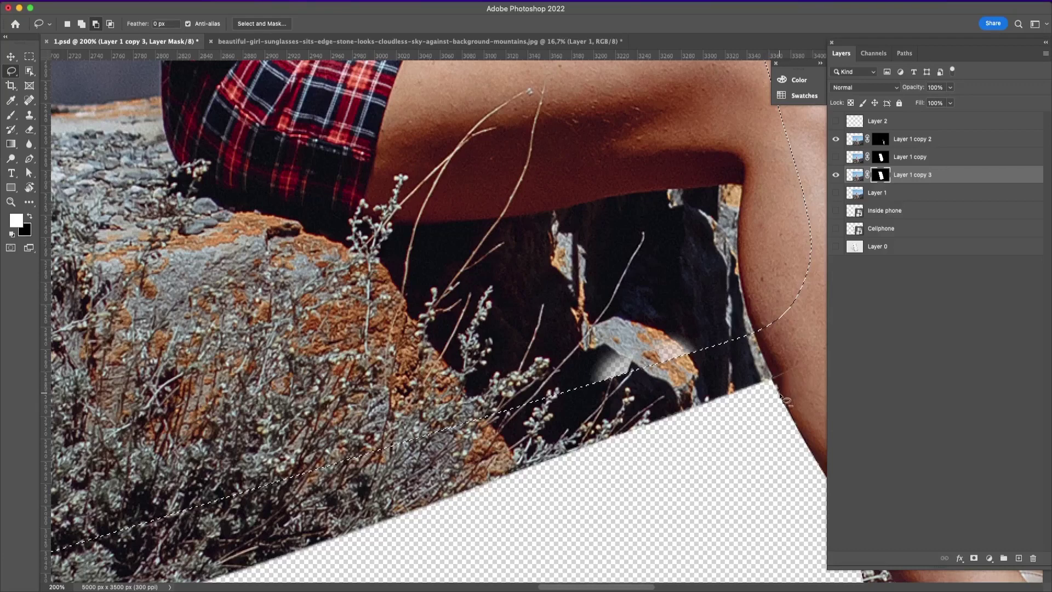
{"action": "left_click_drag", "start_coordinate": [762, 356], "coordinate": [780, 398]}
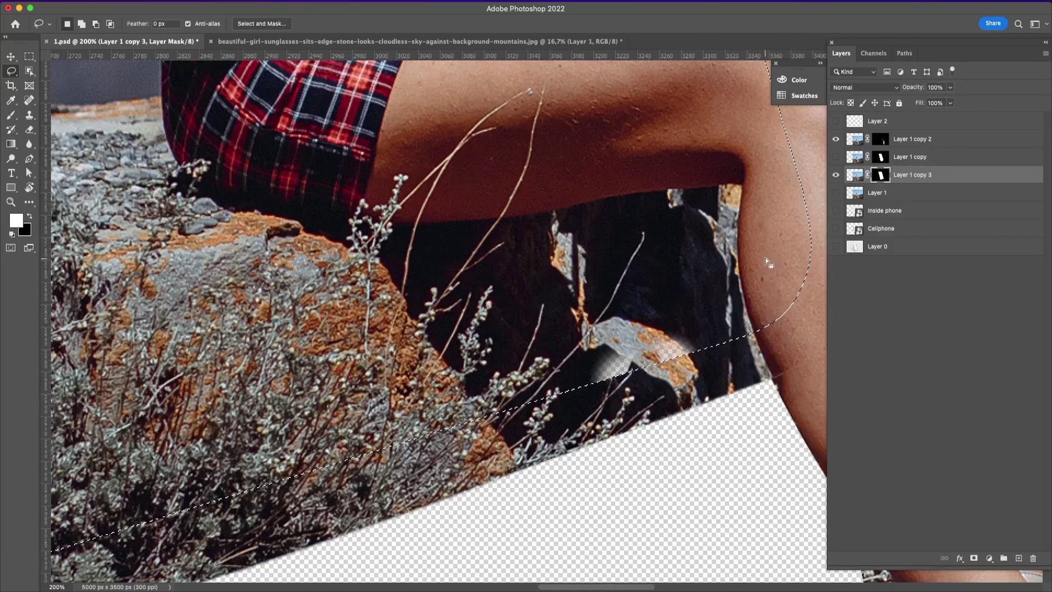
{"action": "key", "text": "alt"}
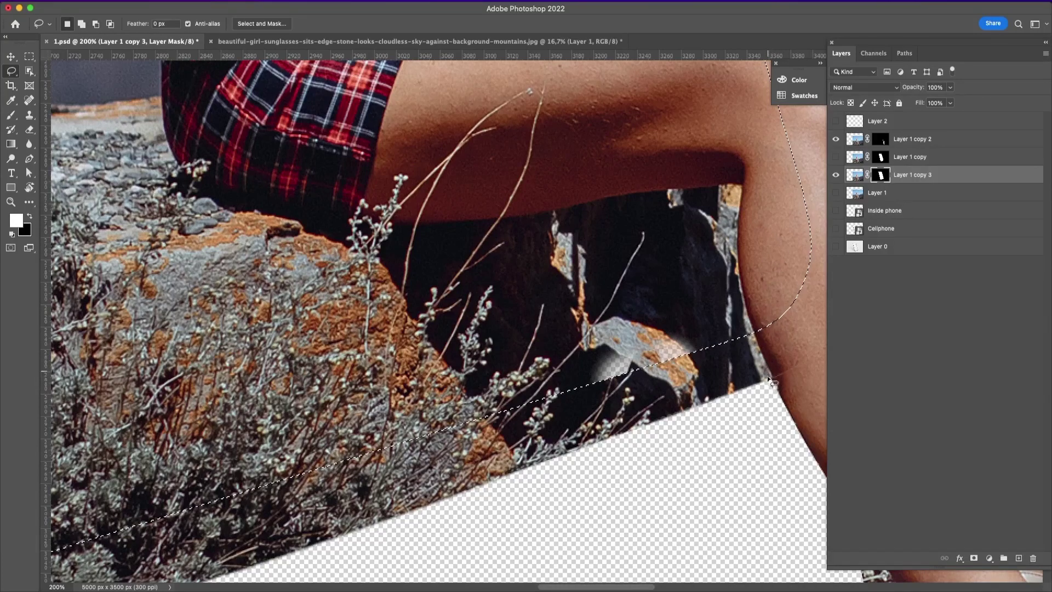
{"action": "key", "text": "super+minus"}
{"action": "key", "text": "super+minus"}
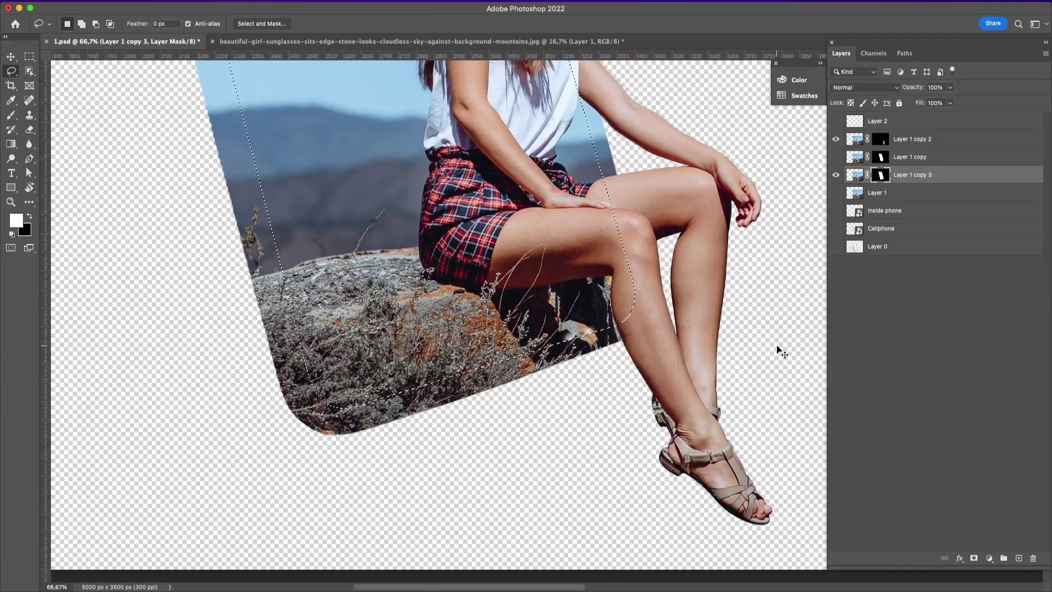
Alt-lasso the phone's top notch out of the selection, then pan back to the legs and rock.
{"action": "left_click_drag", "start_coordinate": [549, 187], "coordinate": [544, 460]}
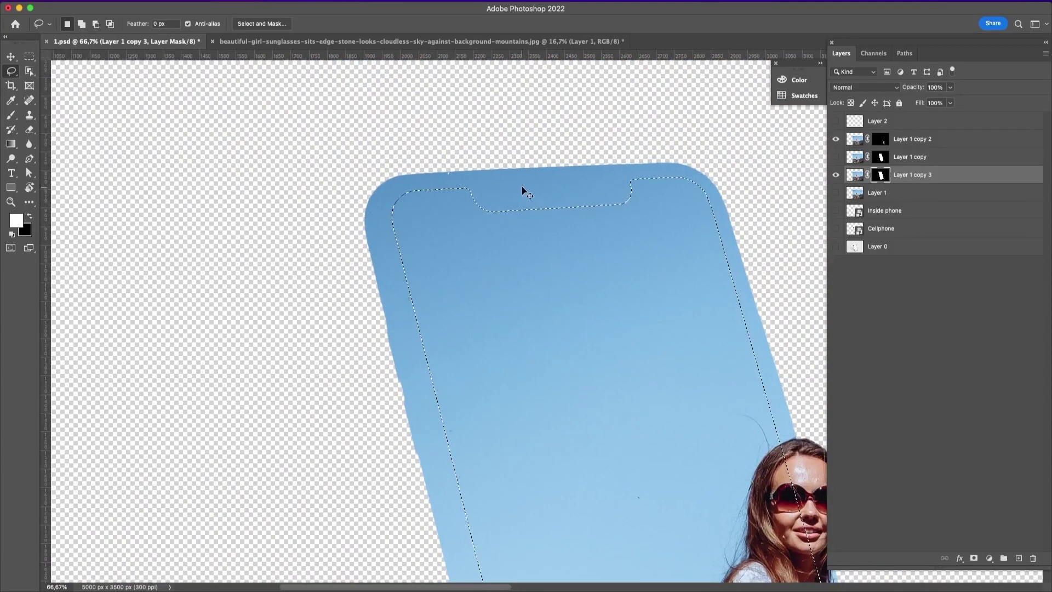
{"action": "left_click_drag", "start_coordinate": [442, 164], "coordinate": [451, 181]}
{"action": "left_click_drag", "start_coordinate": [811, 471], "coordinate": [734, 307]}
{"action": "left_click_drag", "start_coordinate": [734, 482], "coordinate": [611, 260]}
{"action": "left_click_drag", "start_coordinate": [706, 410], "coordinate": [717, 291]}
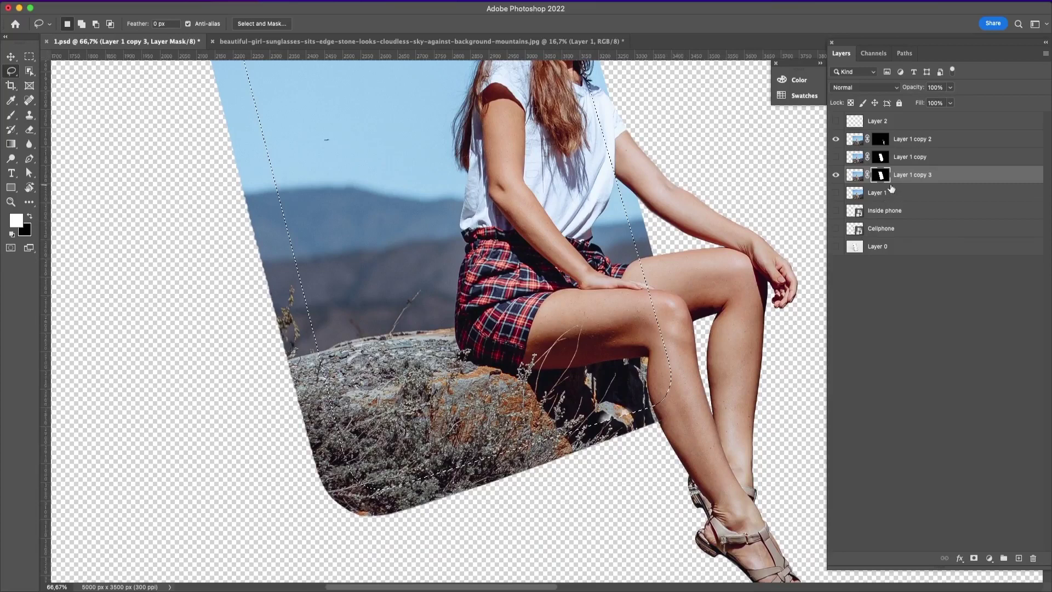
Toggle Layer 1 copy 3's visibility off and on to check the result.
{"action": "left_click", "coordinate": [837, 175]}
{"action": "left_click", "coordinate": [836, 176]}
{"action": "key", "text": "e"}
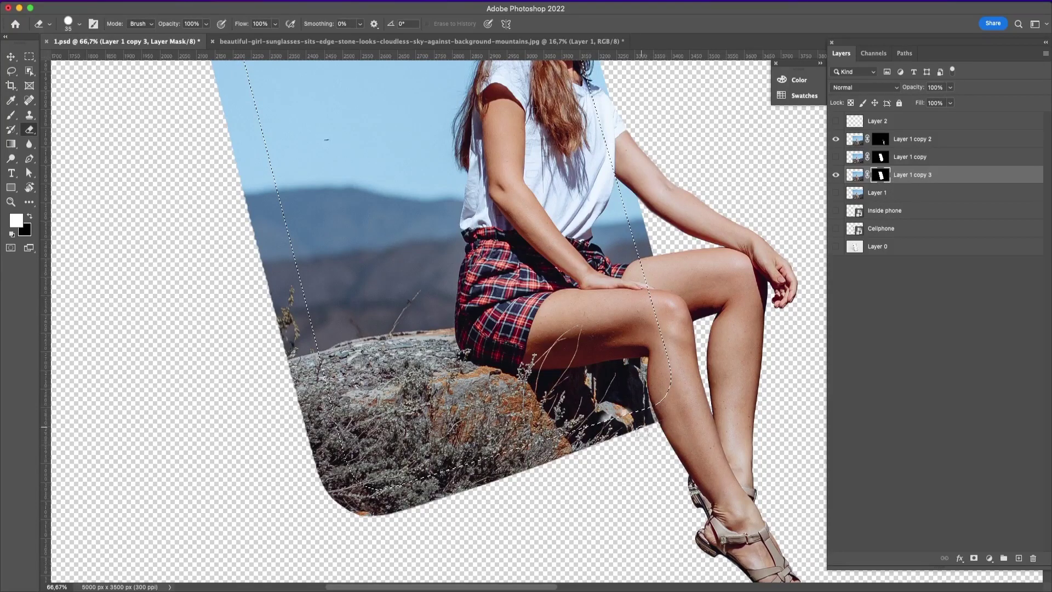
Paint Layer 1 copy 3's mask to reveal the shoe area, checking with Layer 1 copy 2 hidden.
{"action": "mouse_move", "coordinate": [635, 391]}
{"action": "left_mouse_down"}
{"action": "mouse_move", "coordinate": [644, 438]}
{"action": "mouse_move", "coordinate": [633, 408]}
{"action": "left_mouse_up"}
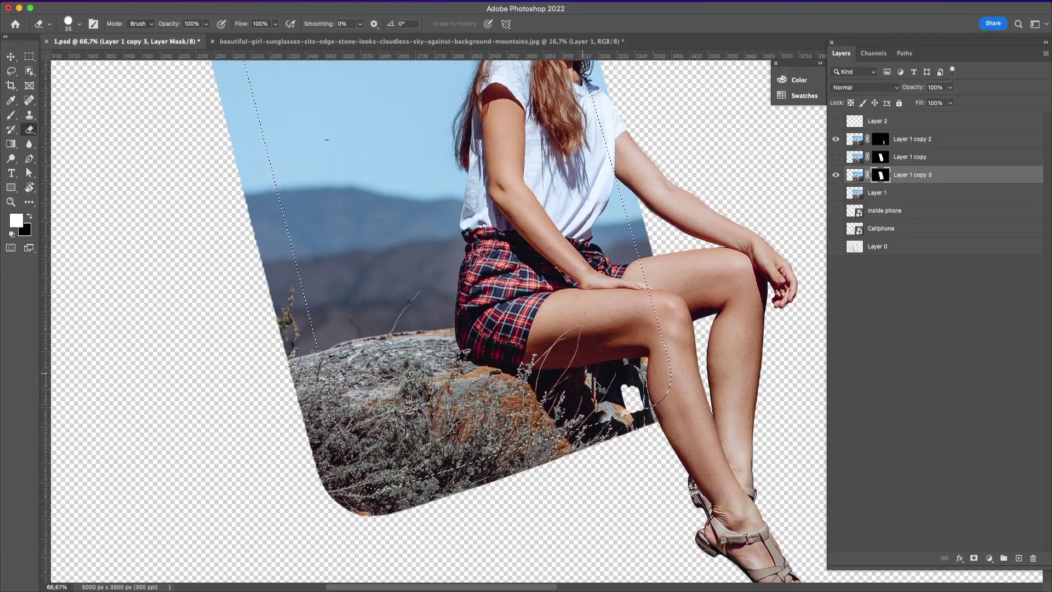
{"action": "key", "text": "super+z"}
{"action": "key", "text": "x"}
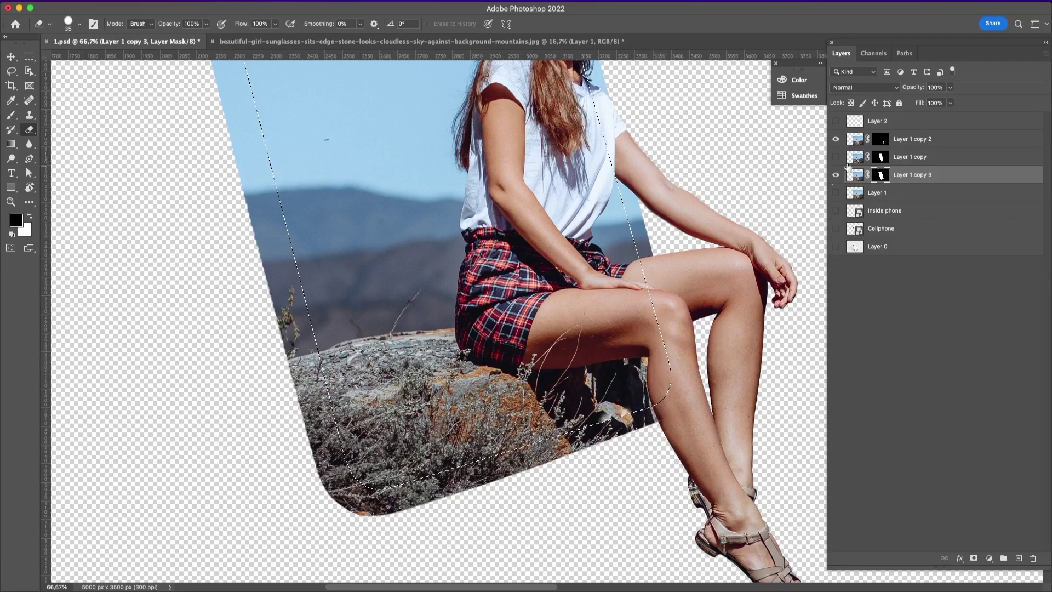
{"action": "left_click", "coordinate": [836, 139]}
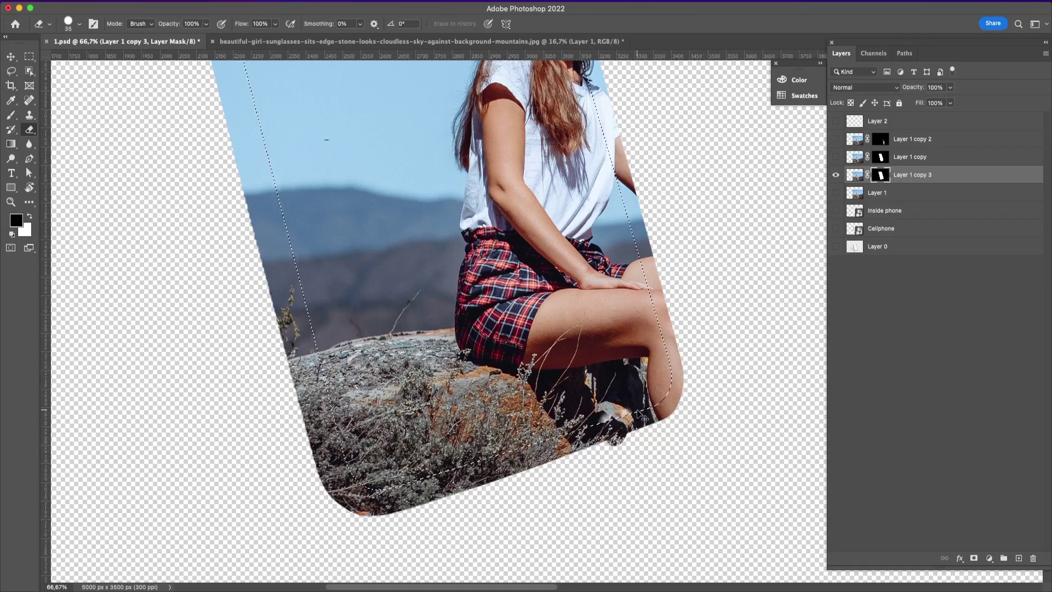
{"action": "key", "text": "x"}
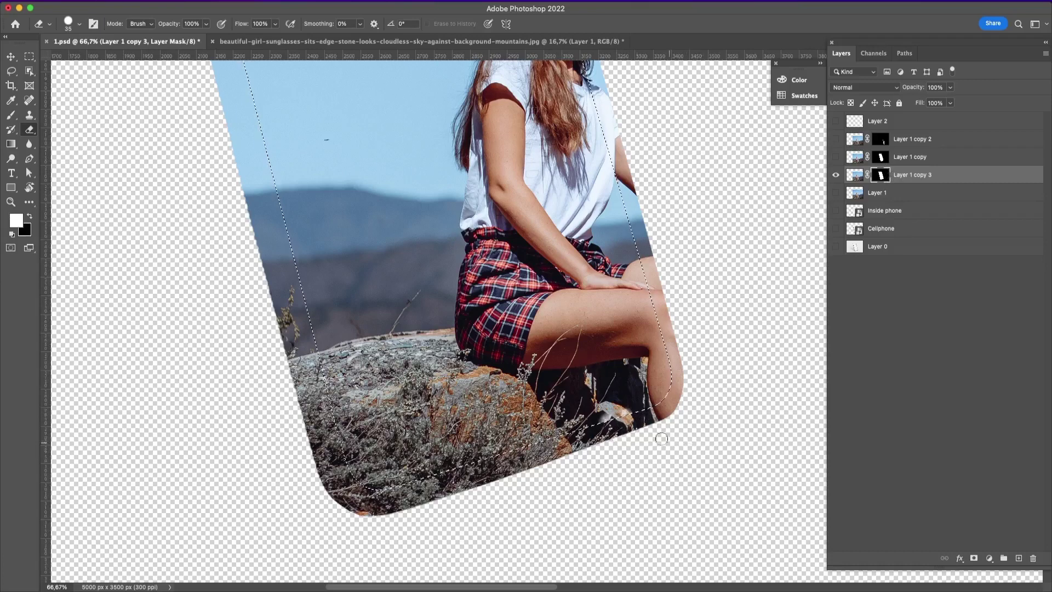
{"action": "left_click_drag", "start_coordinate": [638, 425], "coordinate": [626, 428]}
{"action": "left_click", "coordinate": [835, 140]}
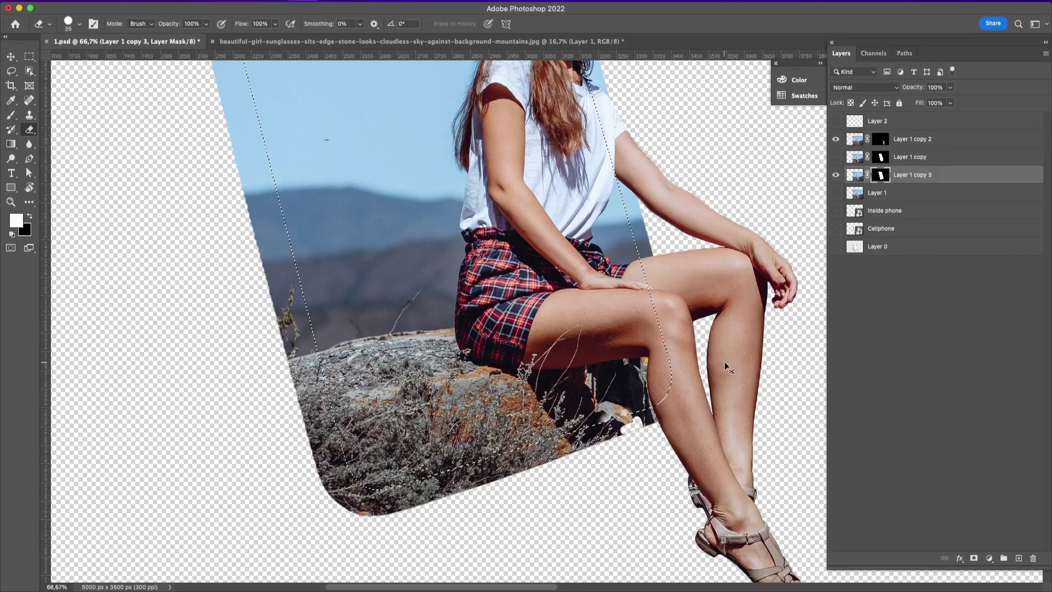
At 100% with a size-15 brush, refine the mask edge beside the calf and bring up the saved paths.
{"action": "key", "text": "super+plus"}
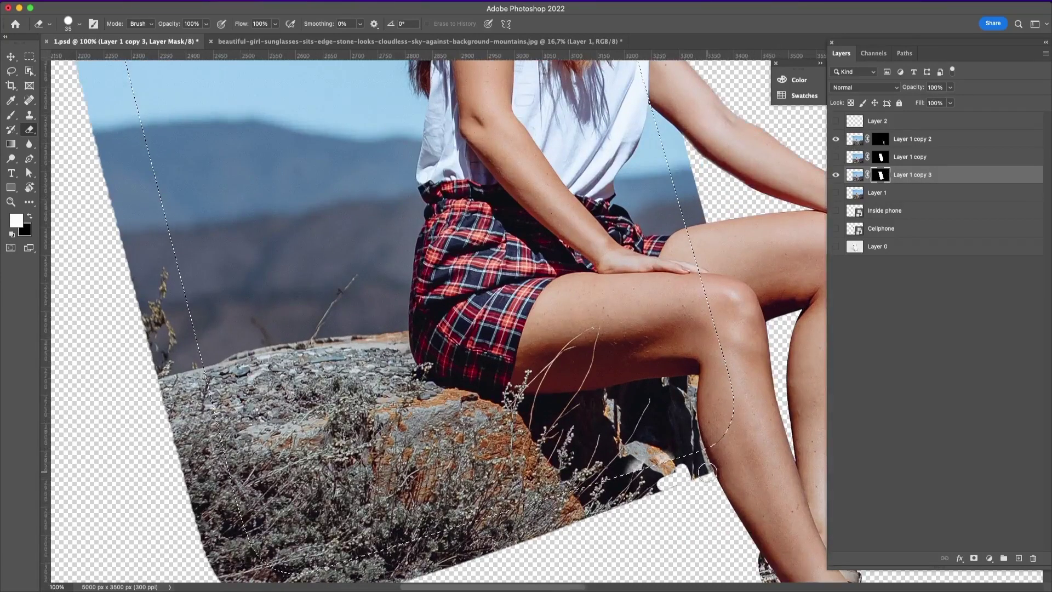
{"action": "key", "text": "bracketleft"}
{"action": "key", "text": "bracketleft"}
{"action": "key", "text": "bracketleft"}
{"action": "key", "text": "bracketleft"}
{"action": "key", "text": "bracketleft"}
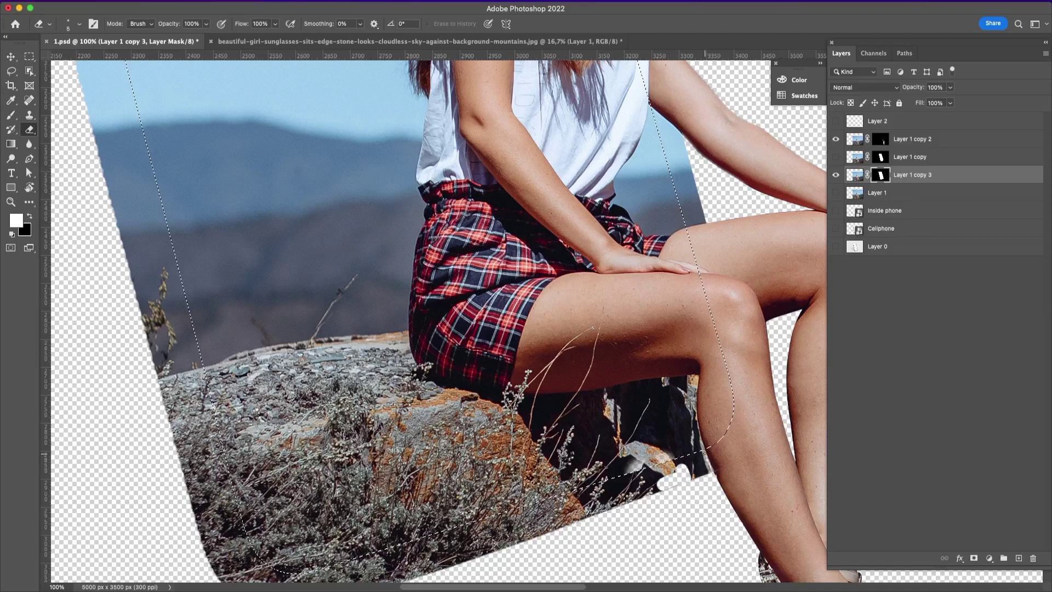
{"action": "left_click_drag", "start_coordinate": [706, 457], "coordinate": [688, 471]}
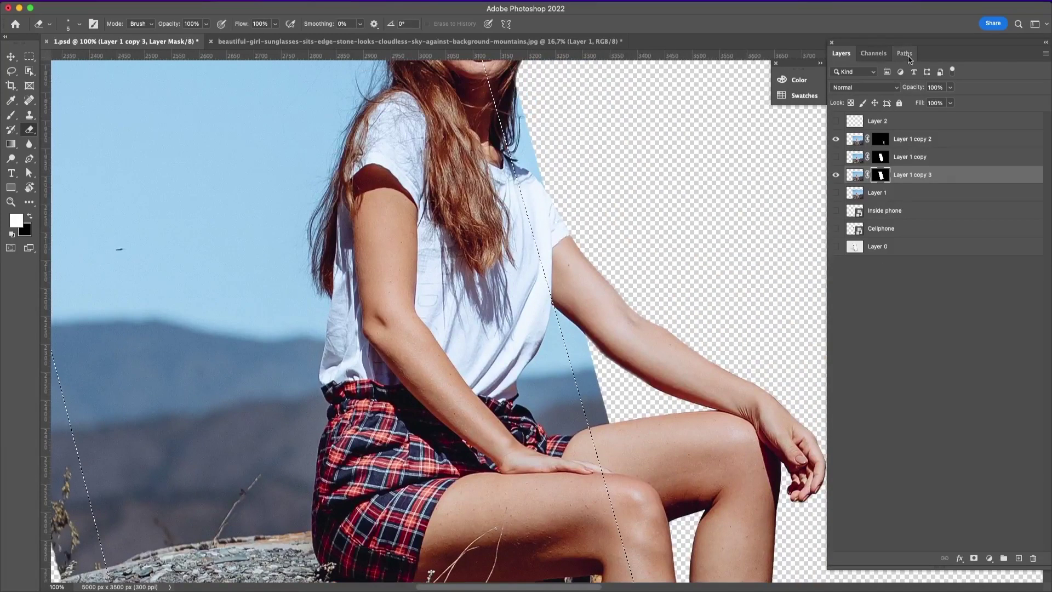
{"action": "left_click", "coordinate": [904, 53]}
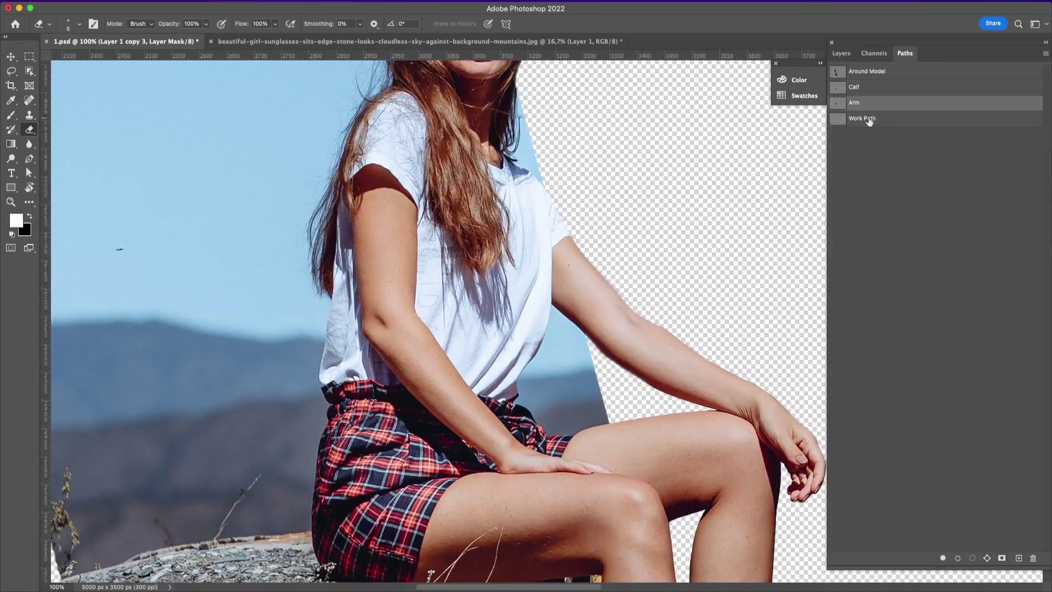
Show the saved Arm path from the Paths panel.
{"action": "left_click", "coordinate": [841, 55]}
{"action": "key", "text": "super+minus"}
{"action": "key", "text": "super+minus"}
{"action": "key", "text": "super+minus"}
{"action": "key", "text": "super+minus"}
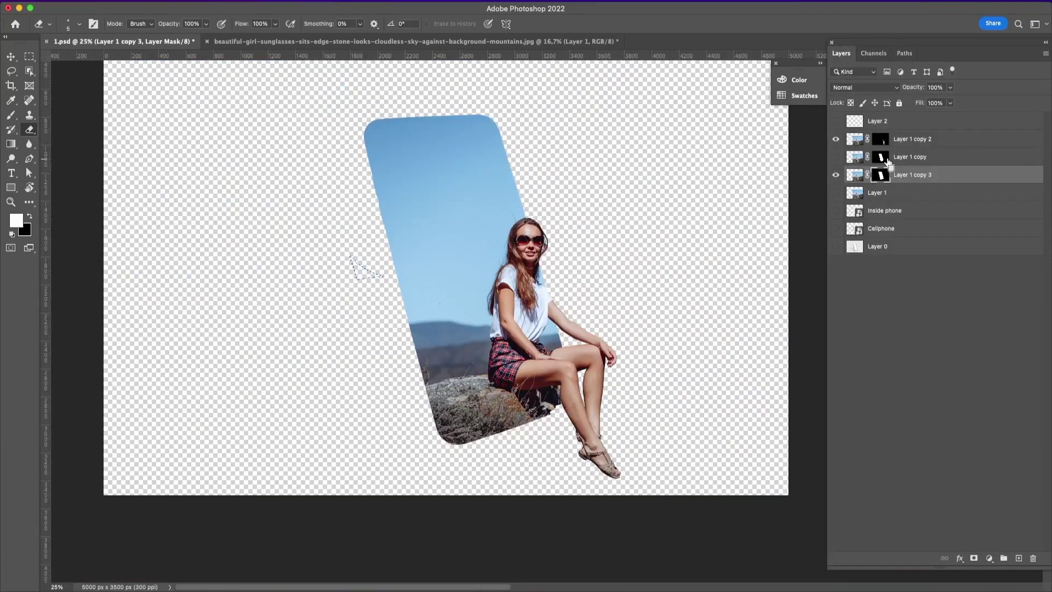
{"action": "key", "text": "super+plus"}
{"action": "key", "text": "super+plus"}
{"action": "key", "text": "super+plus"}
{"action": "key", "text": "super+plus"}
{"action": "key", "text": "super+plus"}
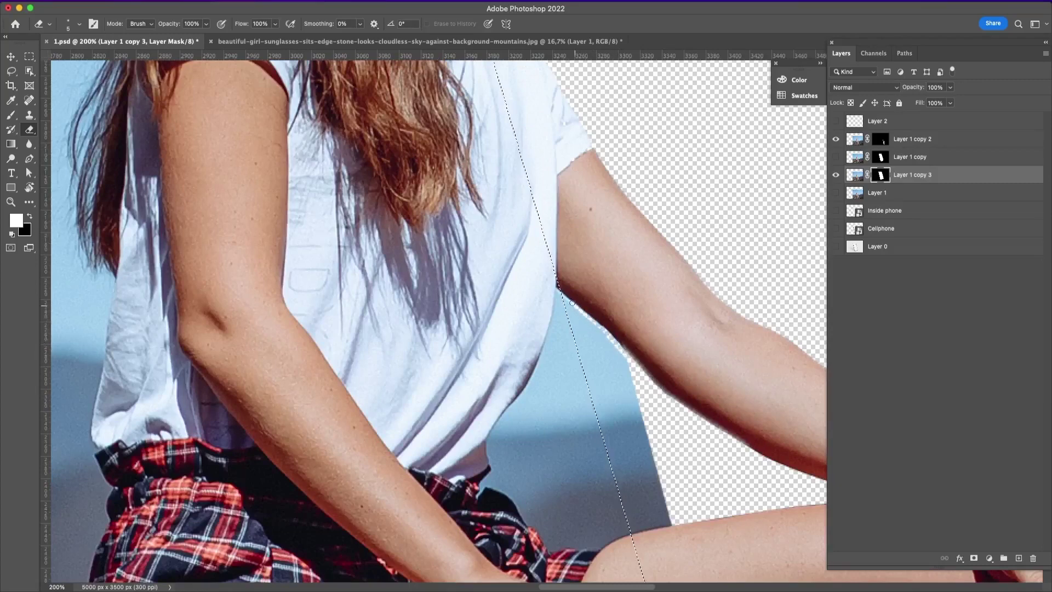
{"action": "key", "text": "super+minus"}
{"action": "key", "text": "super+minus"}
{"action": "key", "text": "super+minus"}
{"action": "key", "text": "super+minus"}
{"action": "key", "text": "super+minus"}
{"action": "key", "text": "super+minus"}
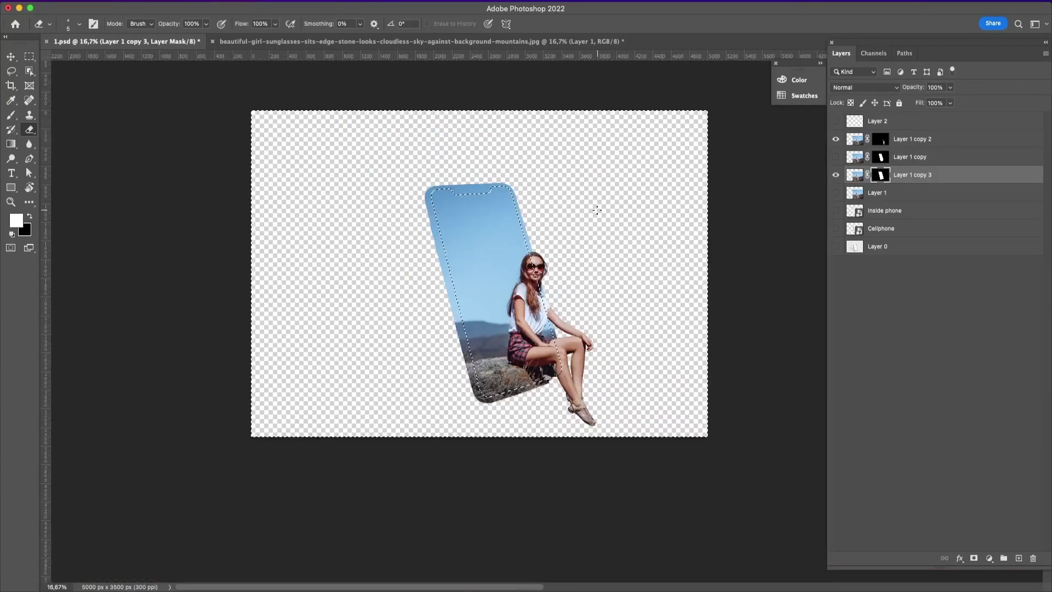
{"action": "left_click", "coordinate": [904, 53]}
{"action": "left_click", "coordinate": [904, 103]}
Free-transform the Arm path onto her arm and load it as a selection.
{"action": "key", "text": "super+d"}
{"action": "key", "text": "v"}
{"action": "key", "text": "super+t"}
{"action": "left_click_drag", "start_coordinate": [433, 285], "coordinate": [568, 328]}
{"action": "key", "text": "super+plus"}
{"action": "key", "text": "super+plus"}
{"action": "key", "text": "super+plus"}
{"action": "key", "text": "super+plus"}
{"action": "key", "text": "super+plus"}
{"action": "left_click_drag", "start_coordinate": [660, 357], "coordinate": [666, 393]}
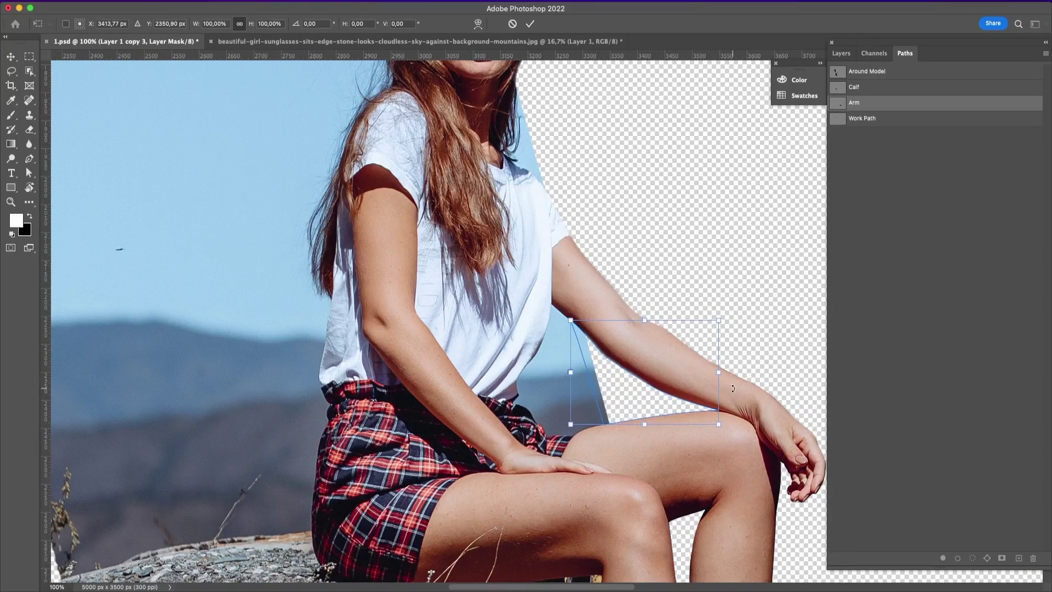
{"action": "key", "text": "Return"}
{"action": "key", "text": "super+Return"}
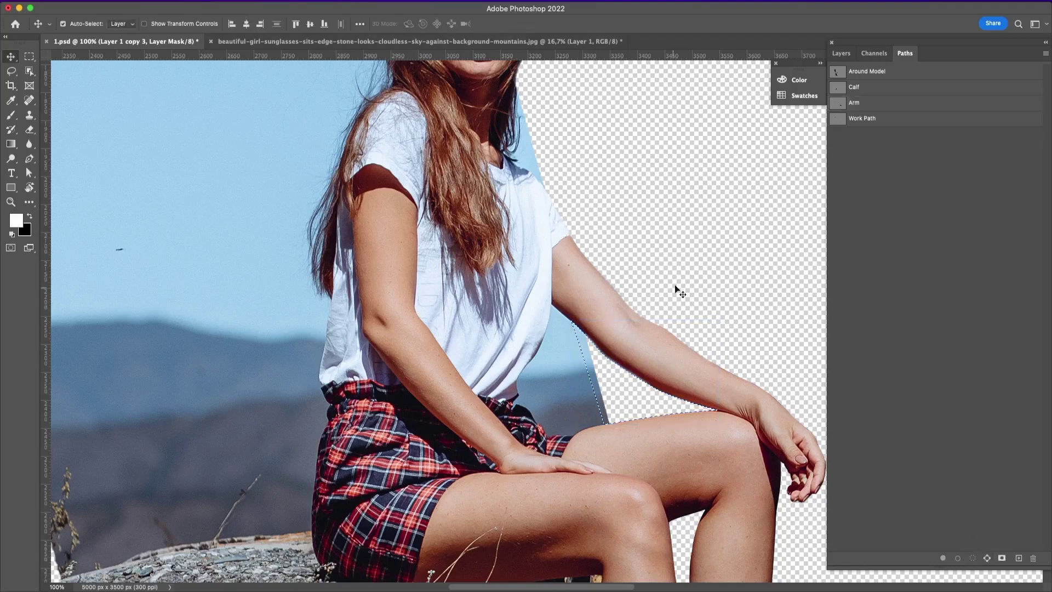
Fill the selected strip beside the arm in Layer 1 copy 3's mask.
{"action": "key", "text": "F7"}
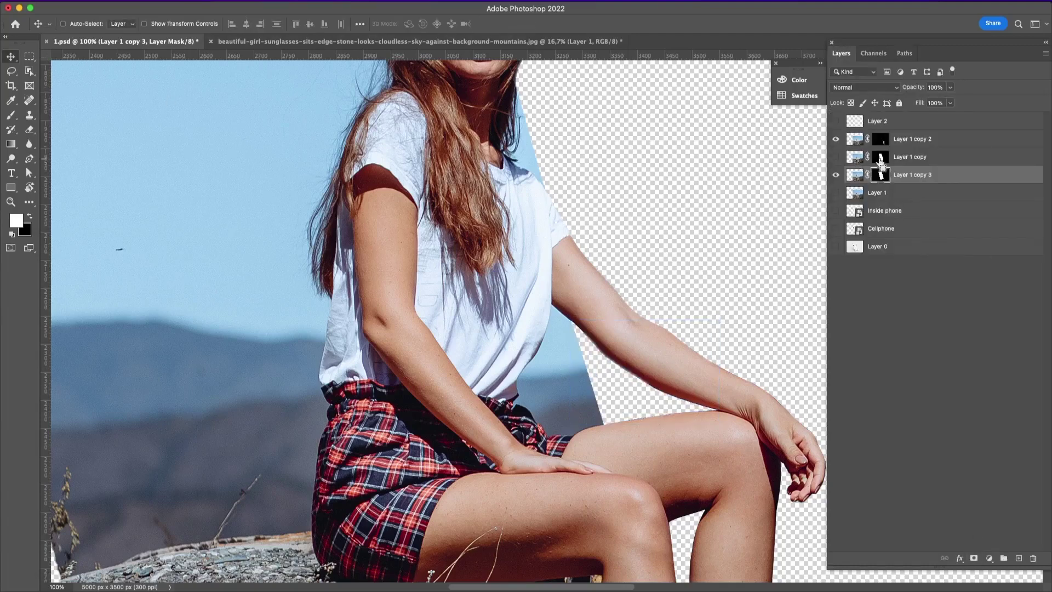
{"action": "key", "text": "super+BackSpace"}
{"action": "key", "text": "super+z"}
{"action": "key", "text": "super+z"}
{"action": "key", "text": "shift+super+z"}
At 200%, trace the arm edge down to the thigh with a closed Pen path.
{"action": "key", "text": "super+plus"}
{"action": "key", "text": "p"}
{"action": "left_click", "coordinate": [631, 534]}
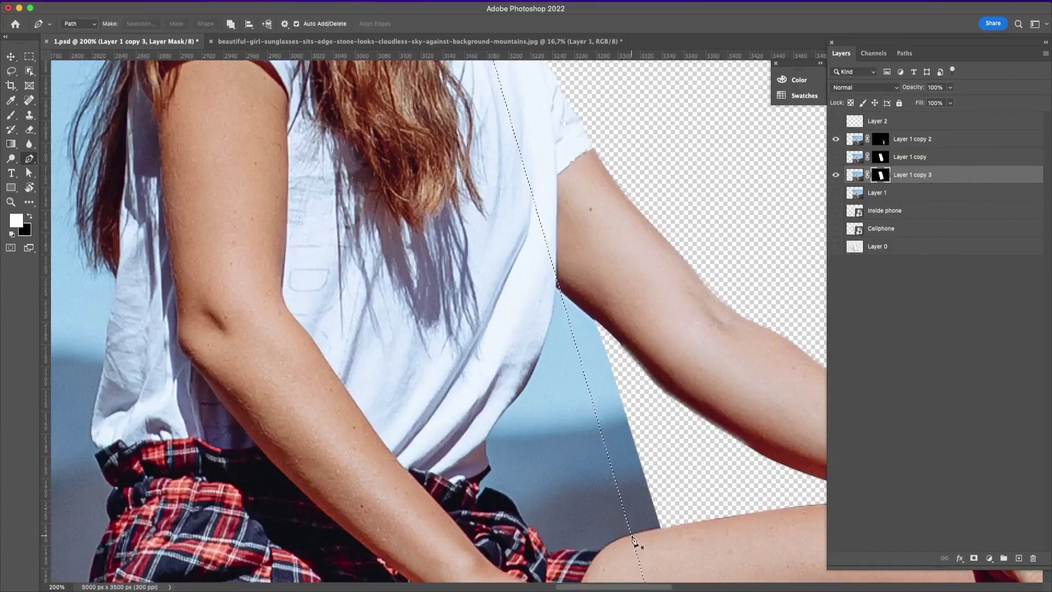
{"action": "left_click", "coordinate": [662, 528]}
{"action": "left_click", "coordinate": [661, 456]}
{"action": "left_click", "coordinate": [628, 381]}
{"action": "left_click", "coordinate": [594, 320]}
{"action": "left_click", "coordinate": [574, 300]}
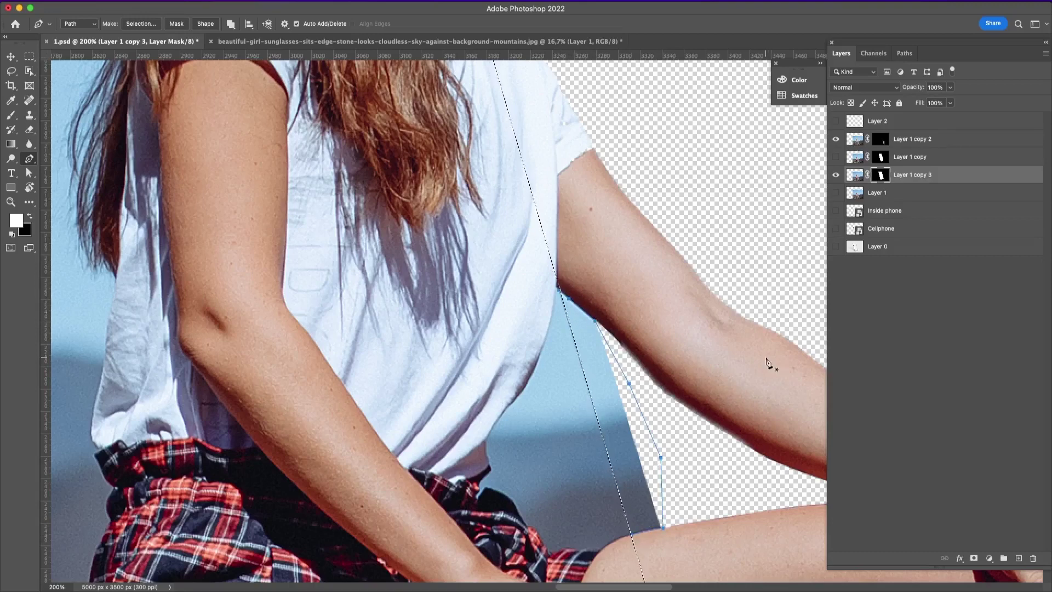
{"action": "left_click", "coordinate": [633, 535]}
Convert the traced arm-edge path into a selection with Make Selection.
{"action": "scroll", "coordinate": [647, 581], "scroll_direction": "down", "scroll_amount": 2}
{"action": "key", "text": "super+minus"}
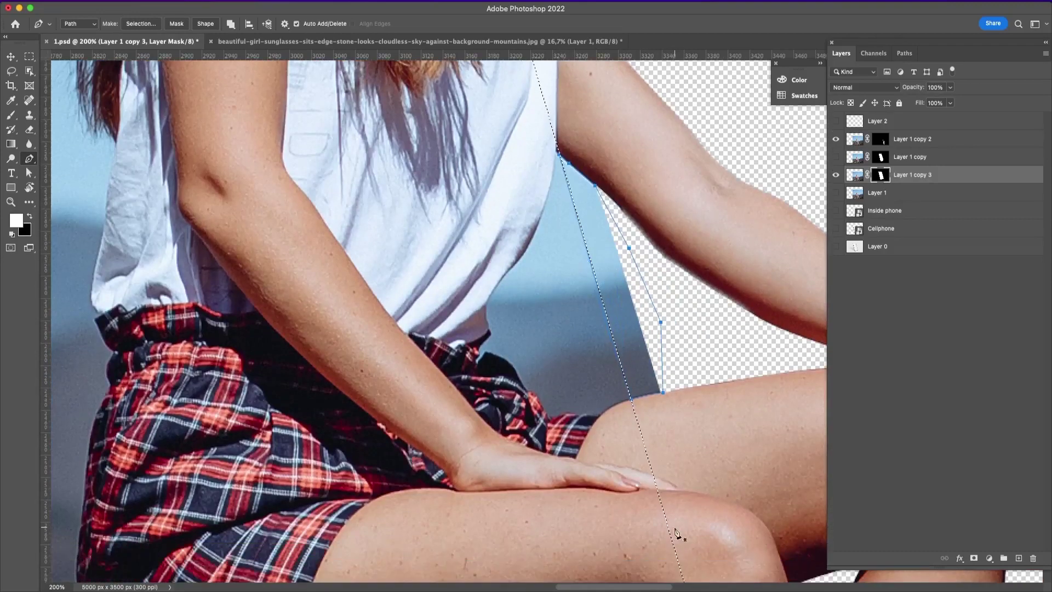
{"action": "key", "text": "super+minus"}
{"action": "right_click", "coordinate": [578, 328]}
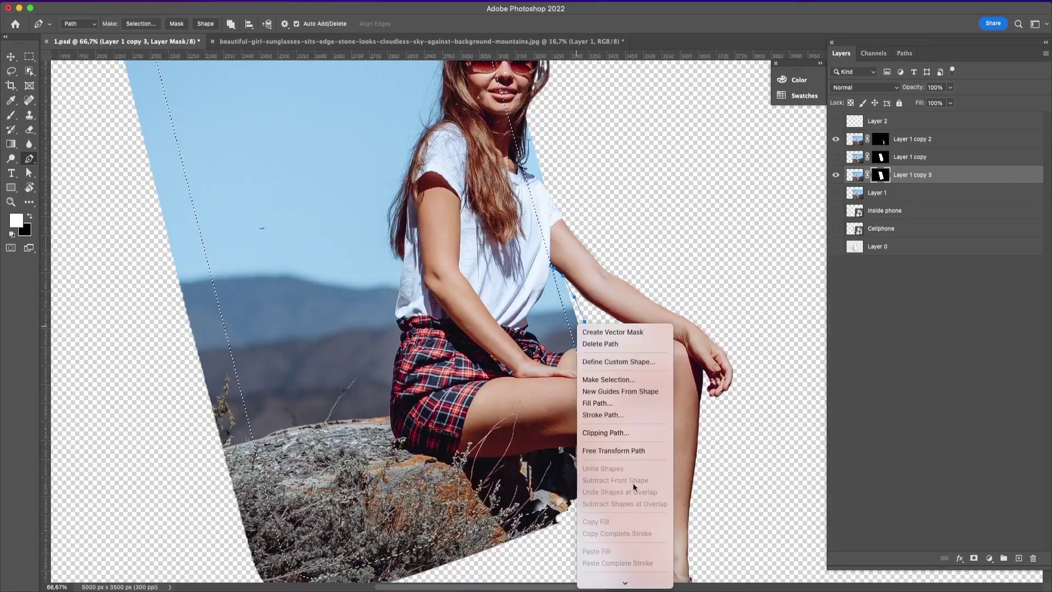
{"action": "left_click", "coordinate": [605, 369]}
{"action": "key", "text": "Return"}
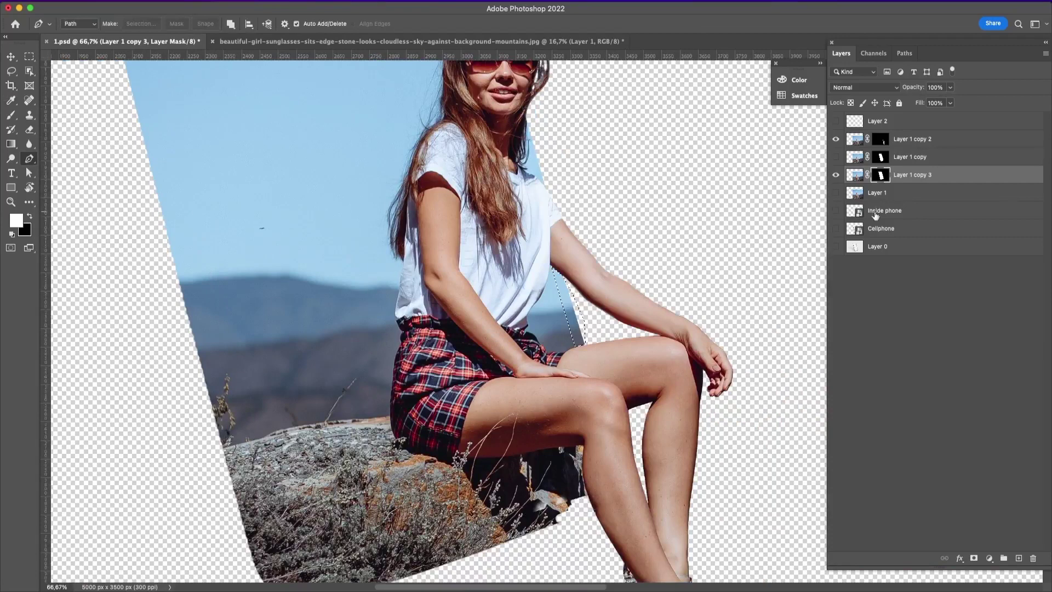
Save the document and clear the selection.
{"action": "key", "text": "super+s"}
{"action": "key", "text": "super+plus"}
{"action": "key", "text": "super+plus"}
{"action": "key", "text": "super+plus"}
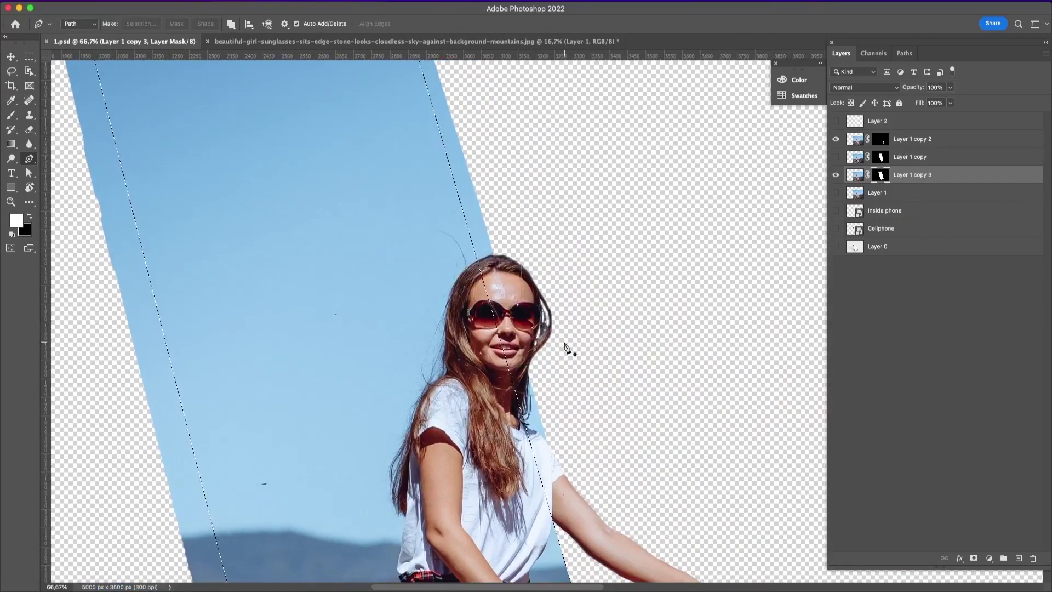
{"action": "key", "text": "l"}
{"action": "key", "text": "super+d"}
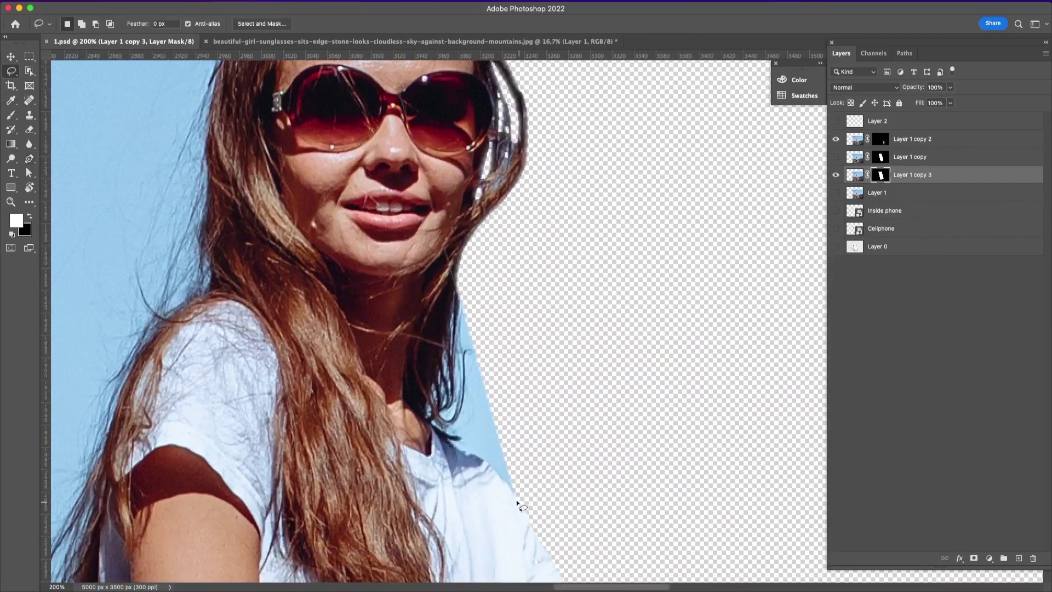
Show the Around Model path and free-transform it onto the girl.
{"action": "left_click", "coordinate": [905, 53]}
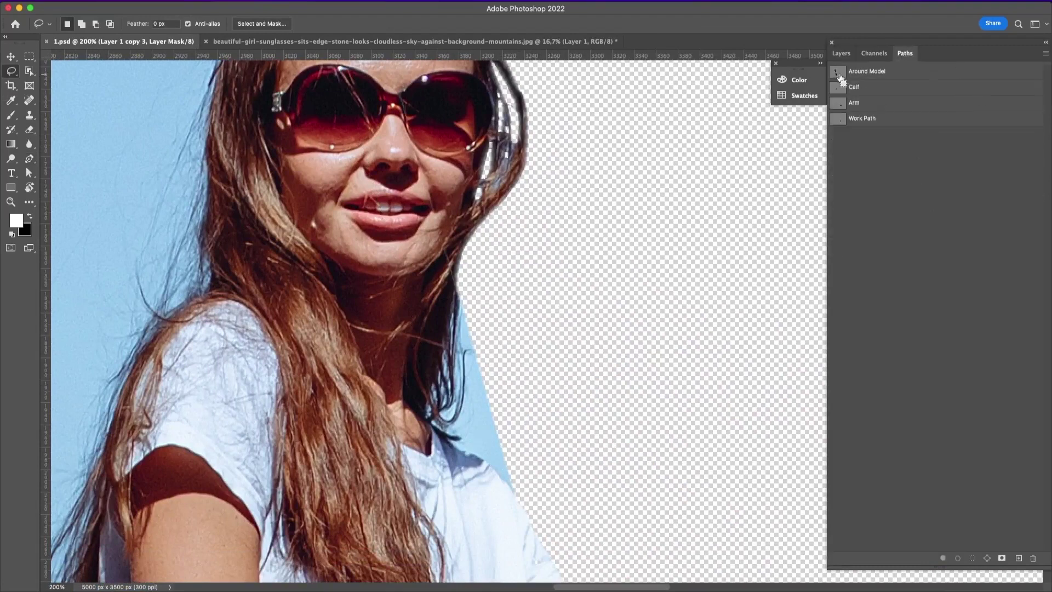
{"action": "key", "text": "super+minus"}
{"action": "key", "text": "super+minus"}
{"action": "key", "text": "super+minus"}
{"action": "key", "text": "super+minus"}
{"action": "left_click", "coordinate": [867, 71]}
{"action": "key", "text": "super+t"}
{"action": "left_click_drag", "start_coordinate": [359, 404], "coordinate": [618, 482]}
{"action": "key", "text": "super+plus"}
{"action": "key", "text": "super+plus"}
{"action": "key", "text": "super+plus"}
{"action": "key", "text": "super+plus"}
{"action": "scroll", "coordinate": [618, 482], "scroll_direction": "down", "scroll_amount": 3}
{"action": "left_click_drag", "start_coordinate": [554, 483], "coordinate": [549, 476]}
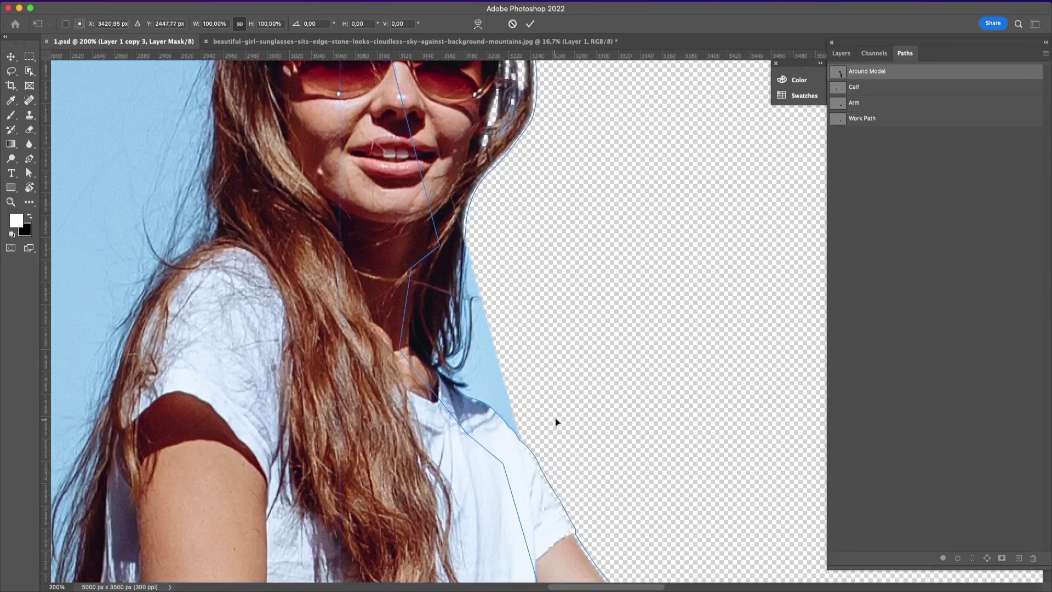
Fine-tune the Around Model path's fit, commit it, and load it as a selection.
{"action": "scroll", "coordinate": [552, 445], "scroll_direction": "down", "scroll_amount": 8}
{"action": "left_click_drag", "start_coordinate": [704, 429], "coordinate": [706, 432]}
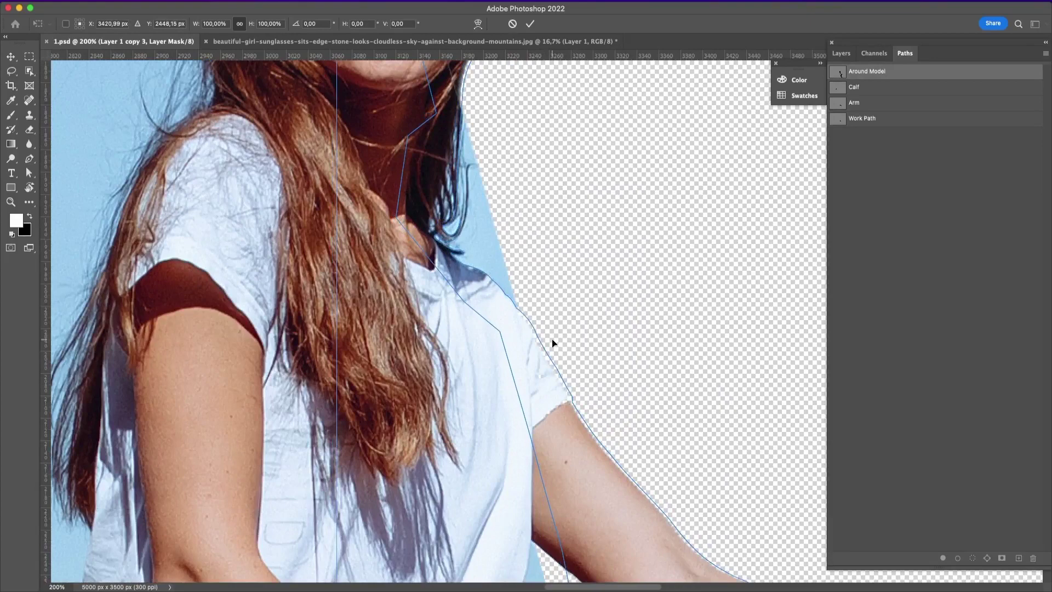
{"action": "scroll", "coordinate": [551, 339], "scroll_direction": "down", "scroll_amount": 10}
{"action": "scroll", "coordinate": [615, 180], "scroll_direction": "right", "scroll_amount": 5}
{"action": "scroll", "coordinate": [658, 310], "scroll_direction": "up", "scroll_amount": 10}
{"action": "scroll", "coordinate": [539, 442], "scroll_direction": "up", "scroll_amount": 10}
{"action": "scroll", "coordinate": [540, 442], "scroll_direction": "left", "scroll_amount": 5}
{"action": "key", "text": "Return"}
{"action": "key", "text": "super+Return"}
With a size-20 eraser, clean the mask along her neck and hair.
{"action": "key", "text": "b"}
{"action": "key", "text": "e"}
{"action": "left_click", "coordinate": [841, 53]}
{"action": "key", "text": "bracketright"}
{"action": "key", "text": "bracketright"}
{"action": "key", "text": "bracketright"}
{"action": "key", "text": "bracketright"}
{"action": "key", "text": "bracketright"}
{"action": "key", "text": "bracketright"}
{"action": "mouse_move", "coordinate": [392, 361]}
{"action": "left_mouse_down"}
{"action": "mouse_move", "coordinate": [431, 295]}
{"action": "mouse_move", "coordinate": [416, 246]}
{"action": "mouse_move", "coordinate": [403, 328]}
{"action": "mouse_move", "coordinate": [451, 407]}
{"action": "mouse_move", "coordinate": [408, 351]}
{"action": "left_mouse_up"}
Target the layer's pixels and load the phone-screen shape as a selection.
{"action": "scroll", "coordinate": [608, 237], "scroll_direction": "up", "scroll_amount": 15}
{"action": "scroll", "coordinate": [608, 237], "scroll_direction": "left", "scroll_amount": 2}
{"action": "scroll", "coordinate": [721, 371], "scroll_direction": "down", "scroll_amount": 3}
{"action": "scroll", "coordinate": [600, 242], "scroll_direction": "down", "scroll_amount": 5}
{"action": "left_click", "coordinate": [880, 157], "text": "ctrl"}
{"action": "left_click", "coordinate": [855, 174]}
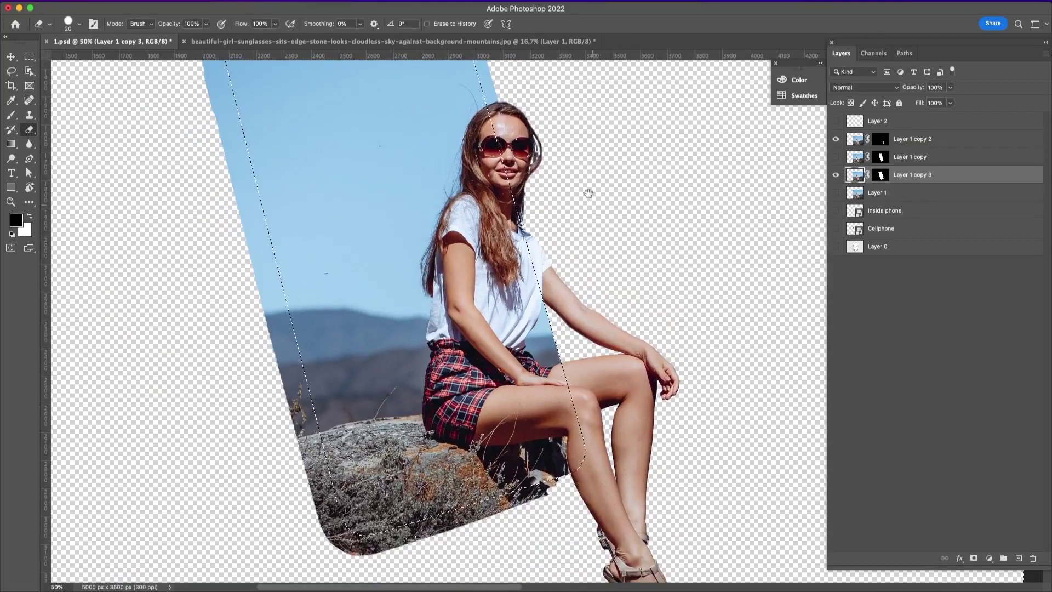
Erase blue spill past the phone's right and top edges with a 40, then 300 px eraser.
{"action": "left_click_drag", "start_coordinate": [588, 193], "coordinate": [645, 401]}
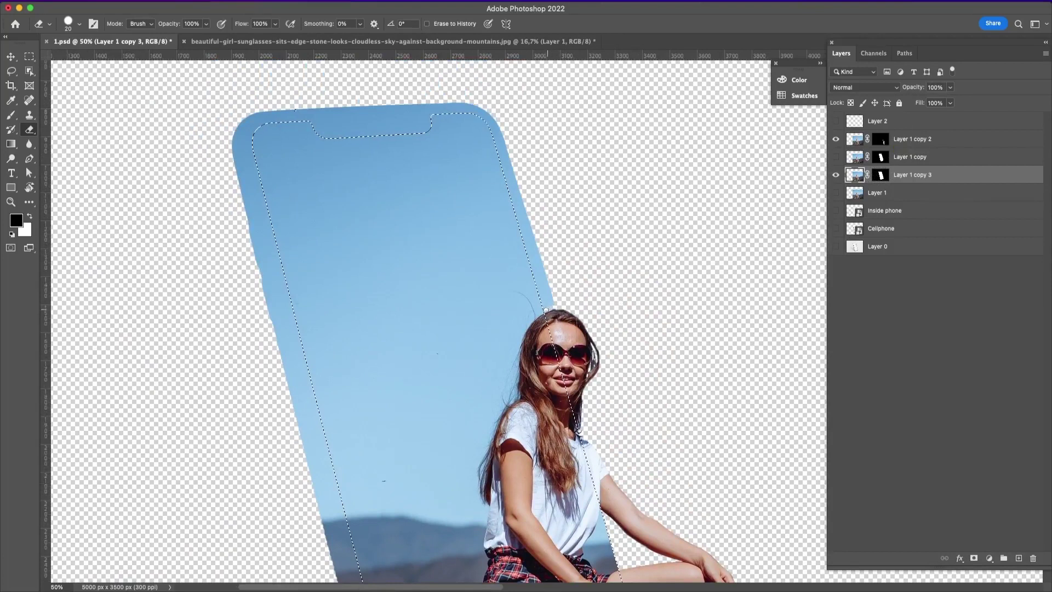
{"action": "key", "text": "bracketright"}
{"action": "key", "text": "bracketright"}
{"action": "mouse_move", "coordinate": [551, 316]}
{"action": "left_mouse_down"}
{"action": "mouse_move", "coordinate": [509, 167]}
{"action": "mouse_move", "coordinate": [472, 111]}
{"action": "left_mouse_up"}
{"action": "left_click_drag", "start_coordinate": [559, 126], "coordinate": [692, 274]}
{"action": "key", "text": "bracketright"}
{"action": "key", "text": "bracketright"}
{"action": "key", "text": "bracketright"}
{"action": "key", "text": "bracketright"}
{"action": "key", "text": "bracketright"}
{"action": "key", "text": "bracketright"}
{"action": "key", "text": "bracketright"}
{"action": "key", "text": "bracketright"}
{"action": "key", "text": "bracketright"}
{"action": "key", "text": "bracketright"}
{"action": "key", "text": "bracketright"}
{"action": "key", "text": "bracketright"}
{"action": "mouse_move", "coordinate": [600, 258]}
{"action": "left_mouse_down"}
{"action": "mouse_move", "coordinate": [408, 282]}
{"action": "mouse_move", "coordinate": [397, 438]}
{"action": "left_mouse_up"}
Erase the remaining spill with a 100 px eraser and fit the canvas in the window.
{"action": "scroll", "coordinate": [470, 141], "scroll_direction": "down", "scroll_amount": 10}
{"action": "left_click_drag", "start_coordinate": [433, 258], "coordinate": [458, 444]}
{"action": "key", "text": "bracketleft"}
{"action": "key", "text": "bracketleft"}
{"action": "key", "text": "bracketleft"}
{"action": "key", "text": "bracketleft"}
{"action": "key", "text": "bracketleft"}
{"action": "key", "text": "bracketleft"}
{"action": "scroll", "coordinate": [458, 443], "scroll_direction": "down", "scroll_amount": 6}
{"action": "mouse_move", "coordinate": [510, 351]}
{"action": "left_mouse_down"}
{"action": "mouse_move", "coordinate": [600, 274]}
{"action": "mouse_move", "coordinate": [416, 350]}
{"action": "left_mouse_up"}
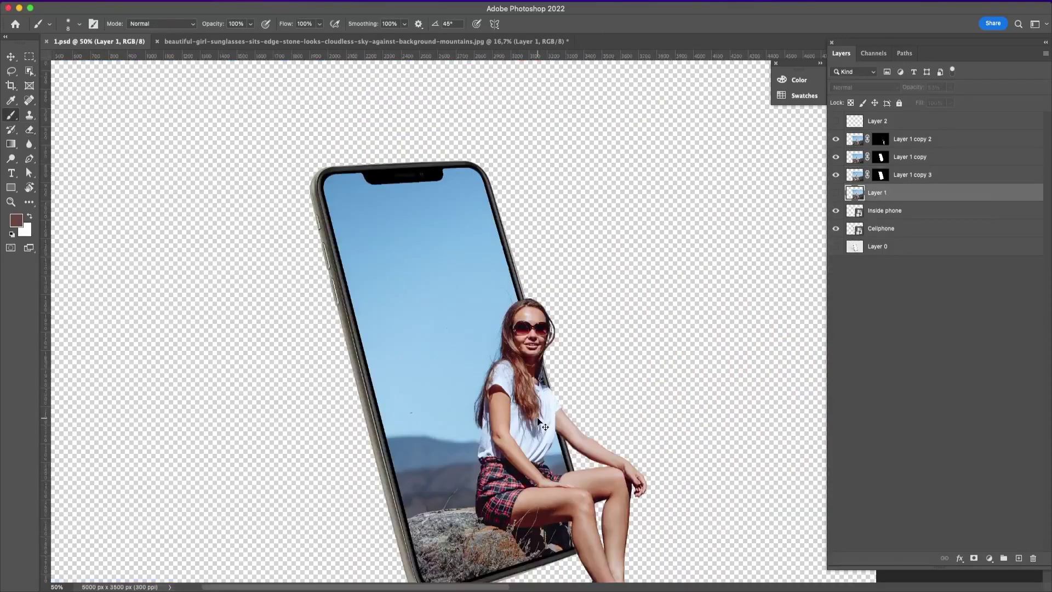
{"action": "key", "text": "ctrl+minus"}
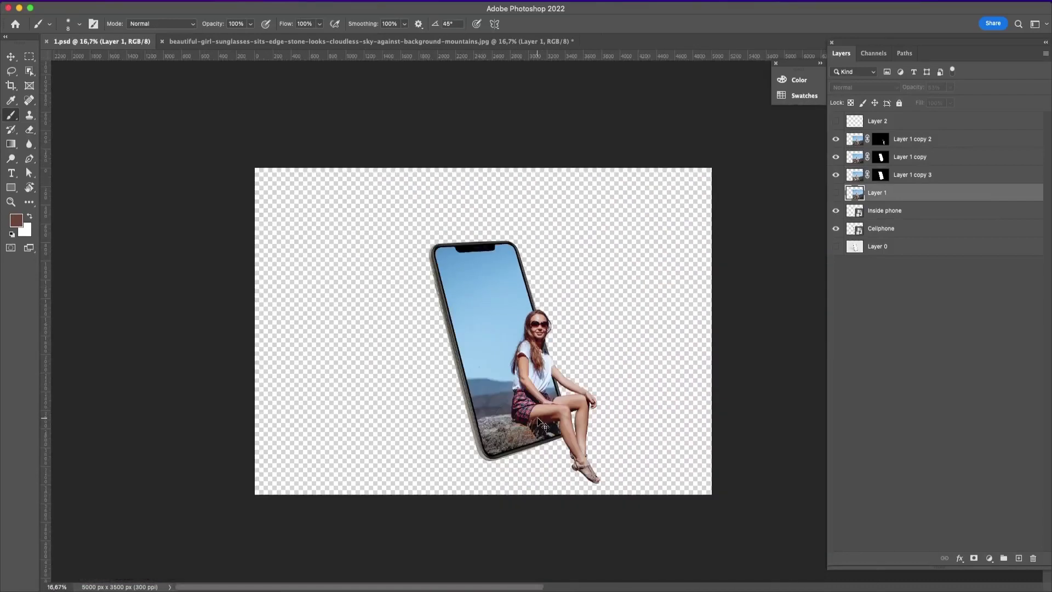
With Layer 0 targeted, add a Solid Color fill layer above it.
{"action": "left_click", "coordinate": [10, 57]}
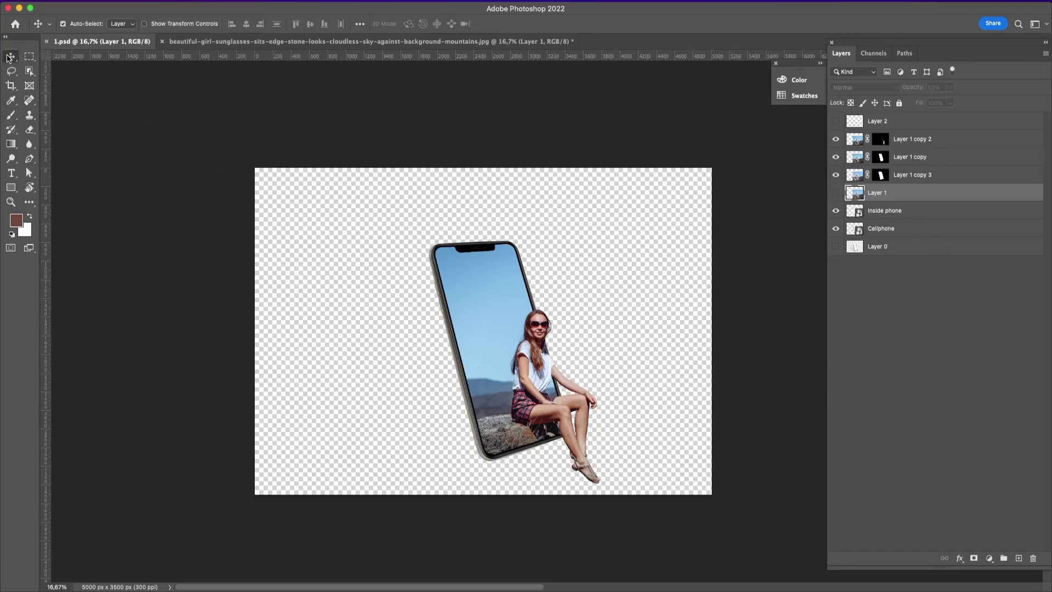
{"action": "left_click", "coordinate": [889, 247]}
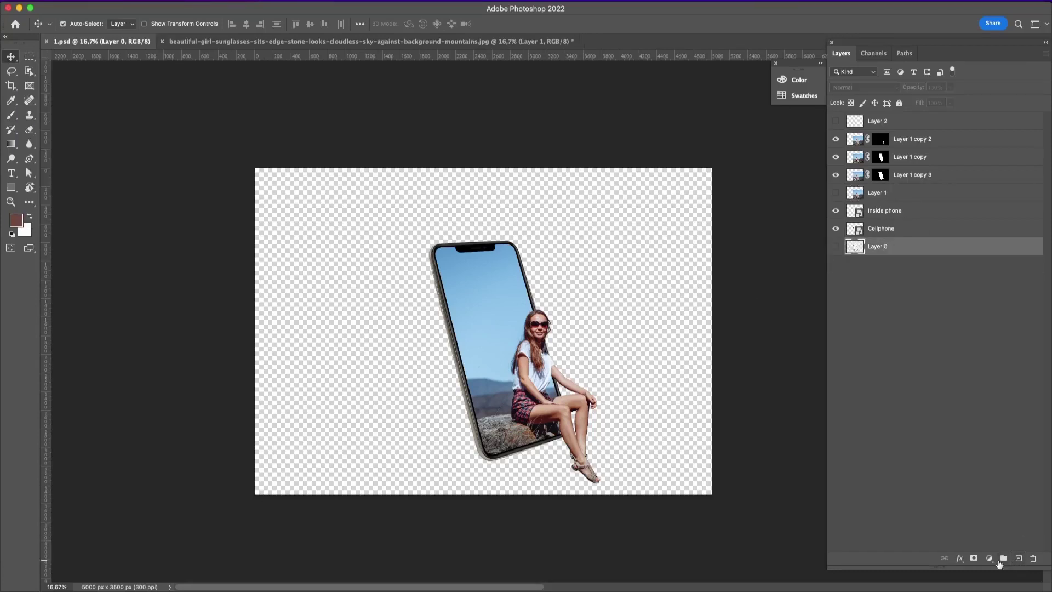
{"action": "left_click", "coordinate": [989, 558]}
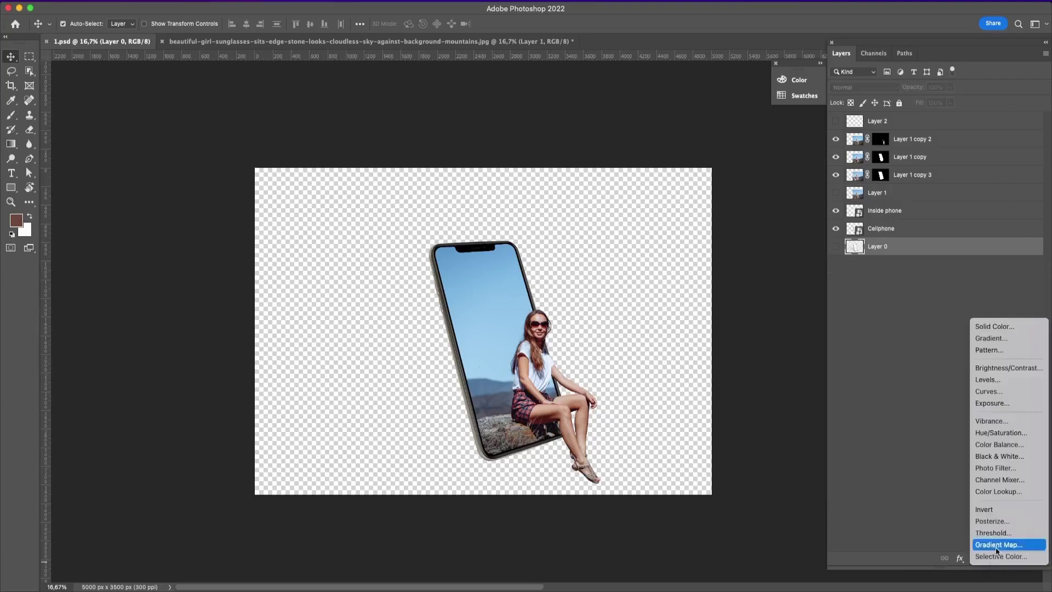
{"action": "left_click", "coordinate": [998, 327]}
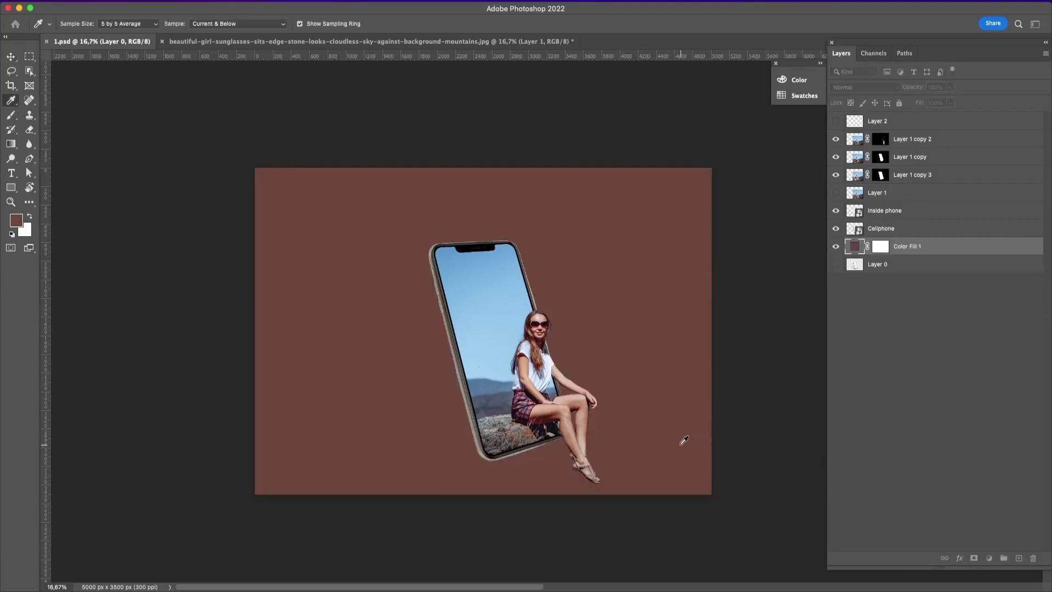
Set Color Fill 1 to the pink swatch d47b7b, then hide it and show Layer 0.
{"action": "left_click", "coordinate": [803, 96]}
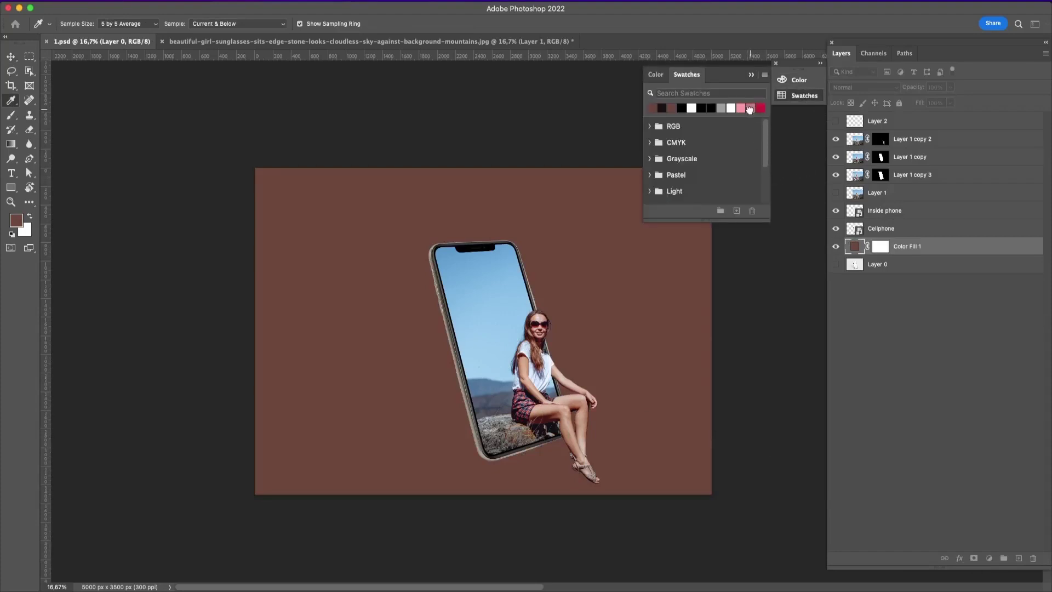
{"action": "left_click", "coordinate": [750, 108]}
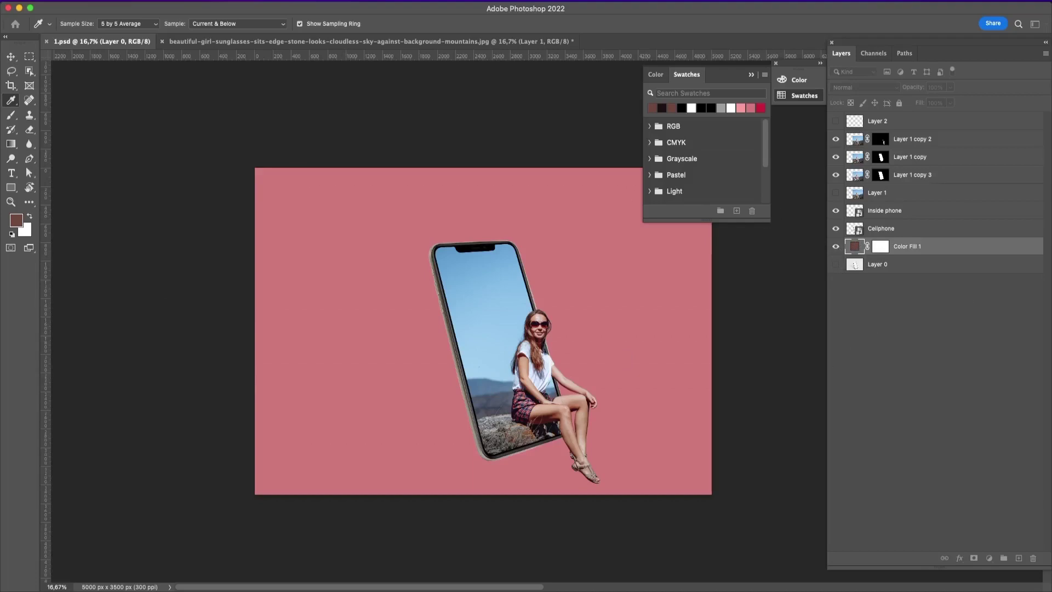
{"action": "double_click", "coordinate": [855, 246]}
{"action": "left_click_drag", "start_coordinate": [682, 95], "coordinate": [533, 119]}
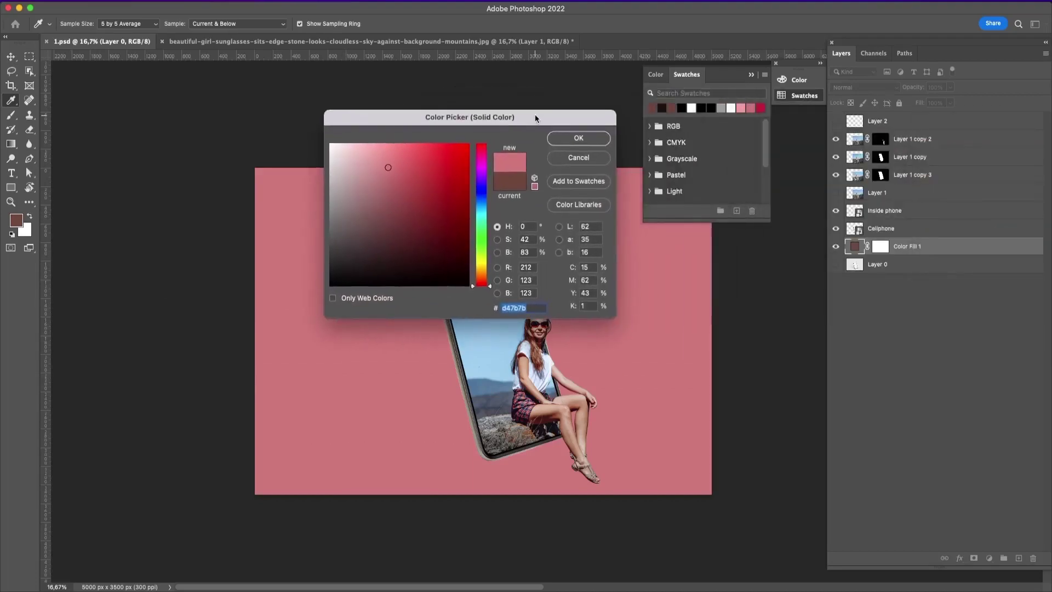
{"action": "left_click", "coordinate": [582, 139]}
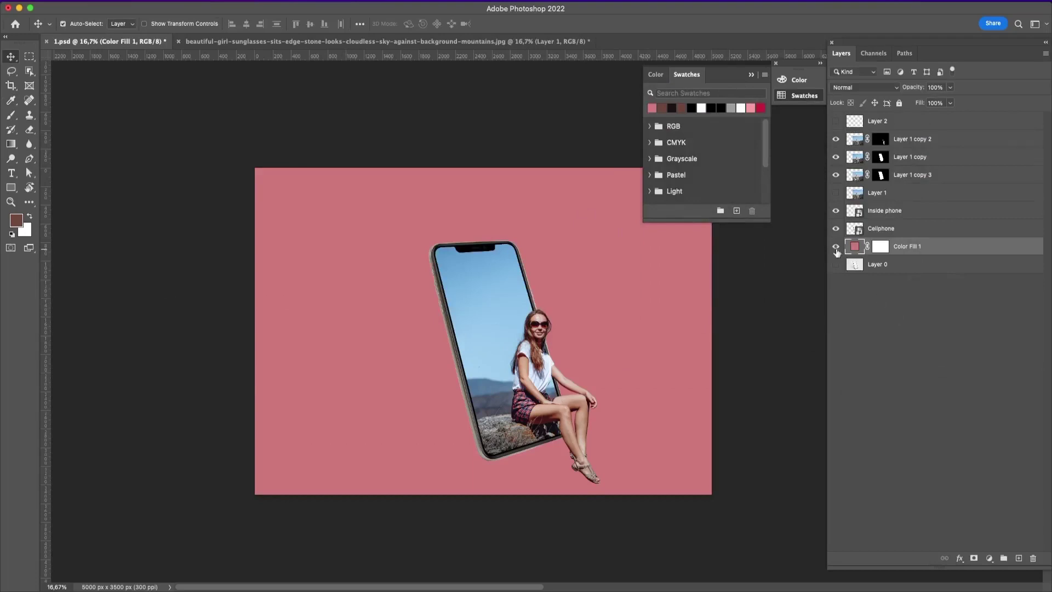
{"action": "left_click", "coordinate": [835, 246]}
{"action": "left_click", "coordinate": [835, 265]}
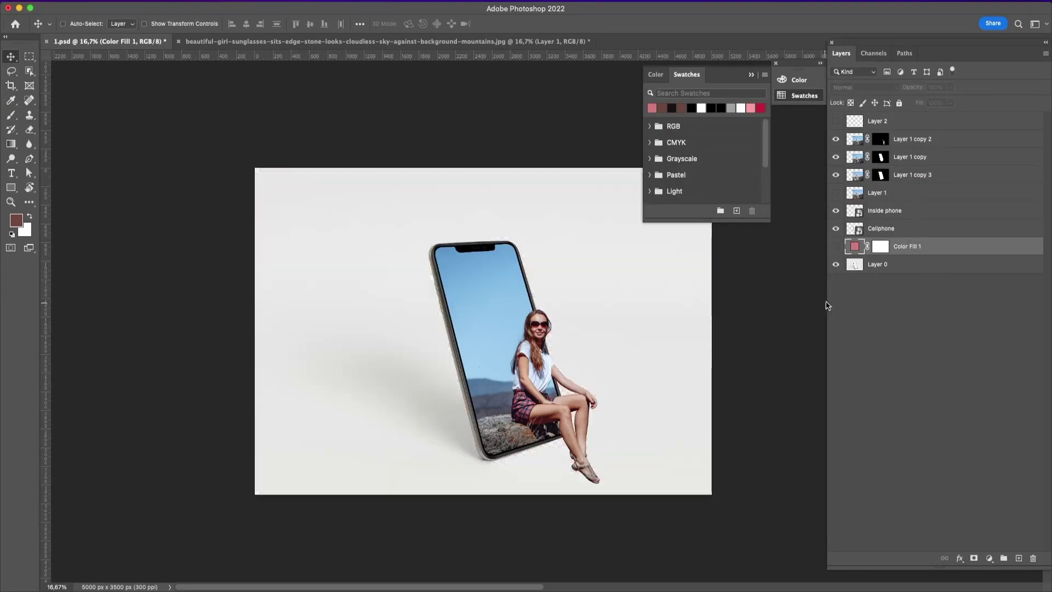
Select Layer 0 and create an empty Layer 3 above it.
{"action": "scroll", "coordinate": [568, 437], "scroll_direction": "up", "scroll_amount": 1}
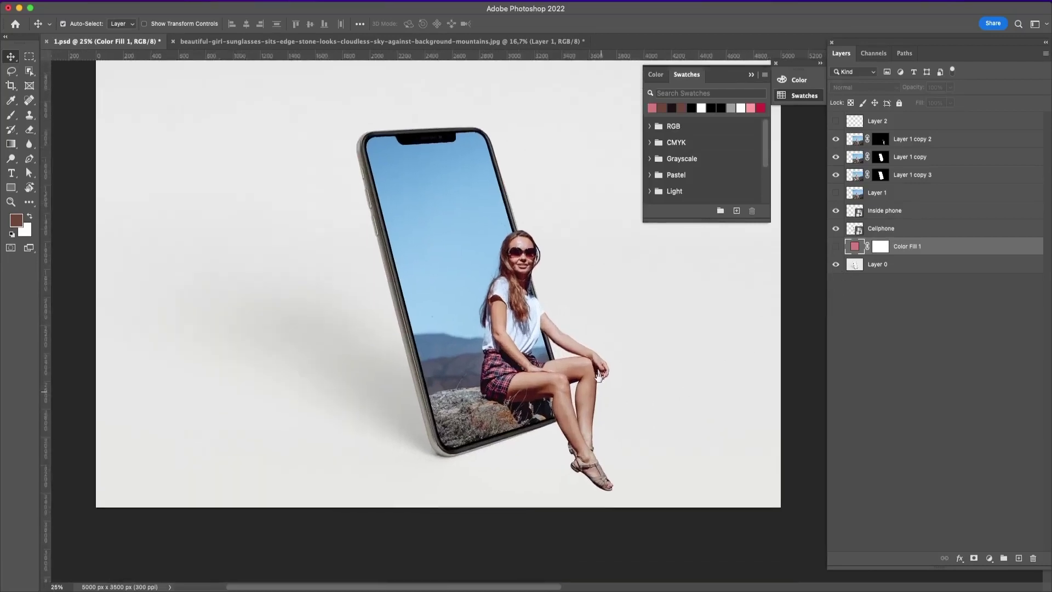
{"action": "scroll", "coordinate": [632, 403], "scroll_direction": "left", "scroll_amount": 3}
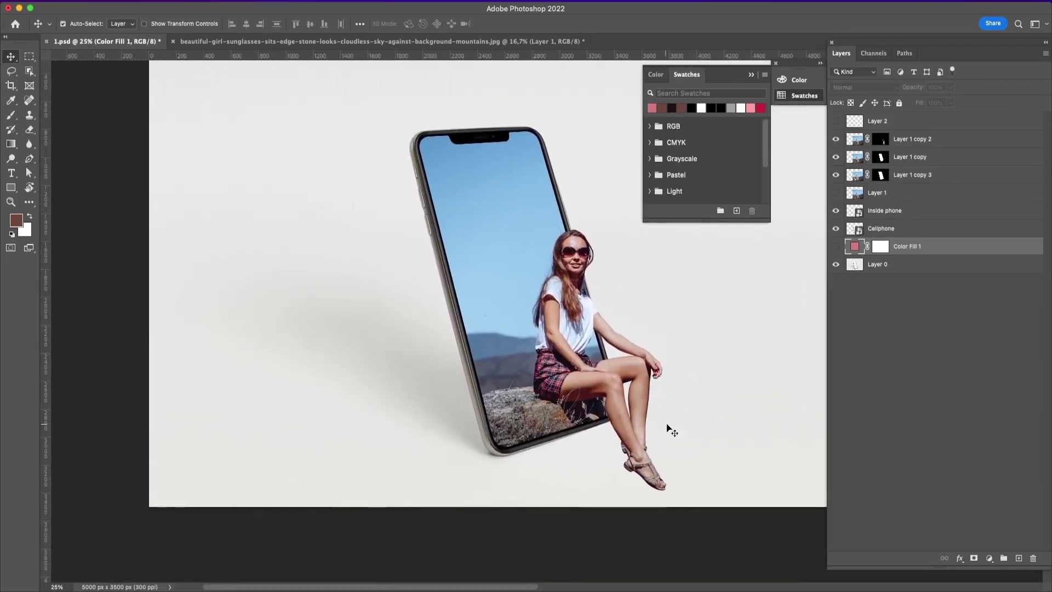
{"action": "left_click", "coordinate": [894, 265]}
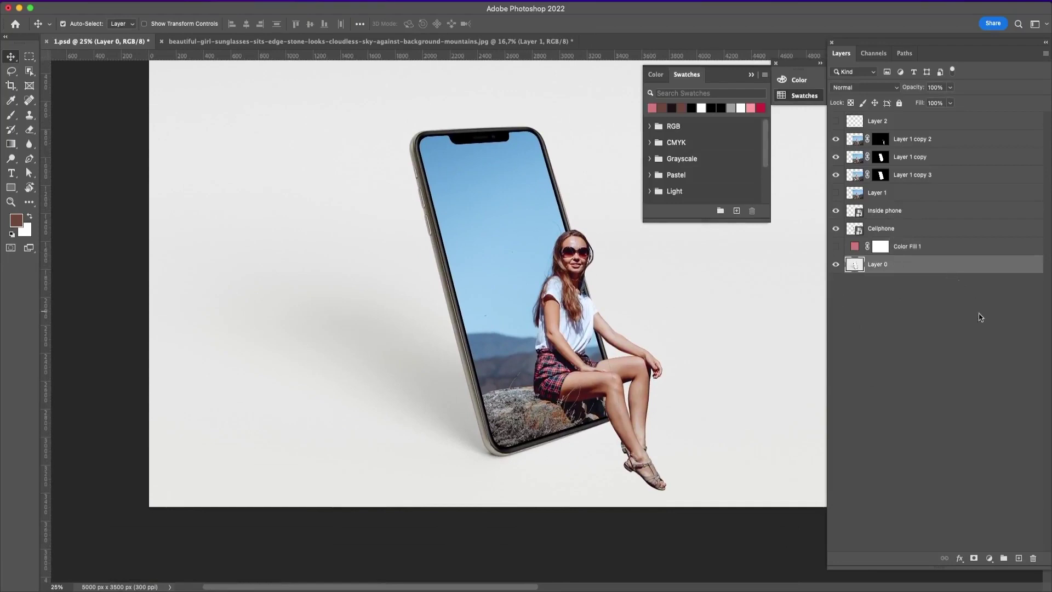
{"action": "left_click", "coordinate": [1019, 558]}
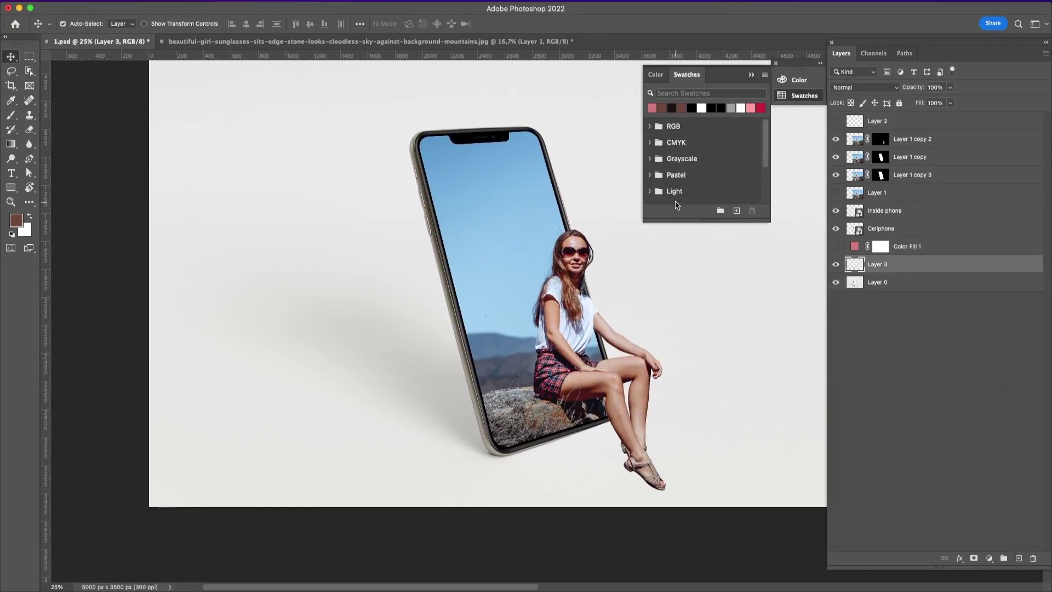
{"action": "key", "text": "l"}
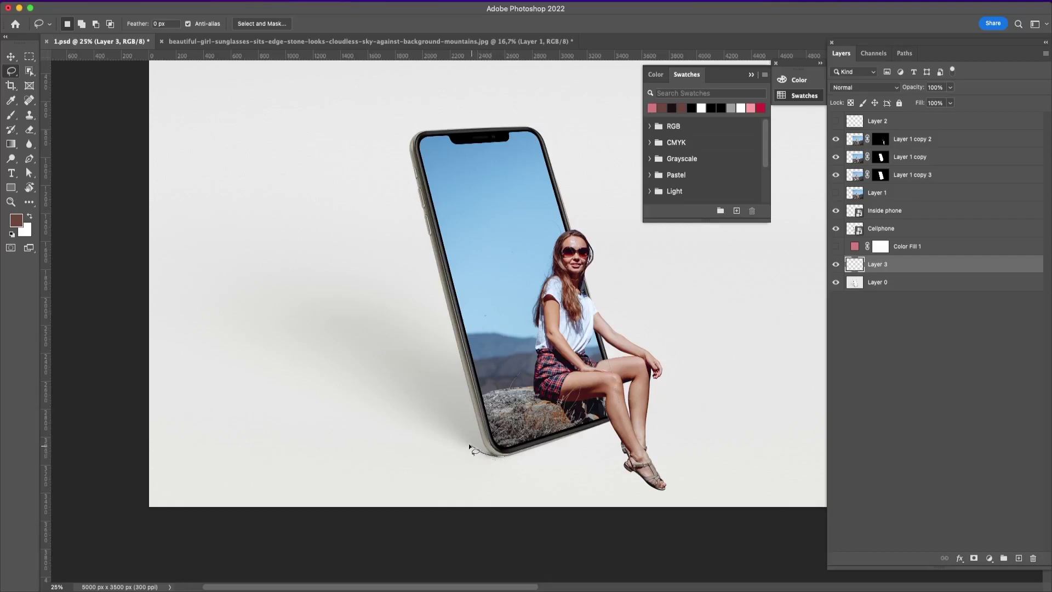
Lasso a shadow shape from the phone base on Layer 3 and fill it solid black.
{"action": "mouse_move", "coordinate": [417, 419]}
{"action": "left_mouse_down"}
{"action": "mouse_move", "coordinate": [247, 352]}
{"action": "mouse_move", "coordinate": [215, 327]}
{"action": "mouse_move", "coordinate": [369, 300]}
{"action": "mouse_move", "coordinate": [491, 368]}
{"action": "mouse_move", "coordinate": [517, 452]}
{"action": "mouse_move", "coordinate": [501, 456]}
{"action": "left_mouse_up"}
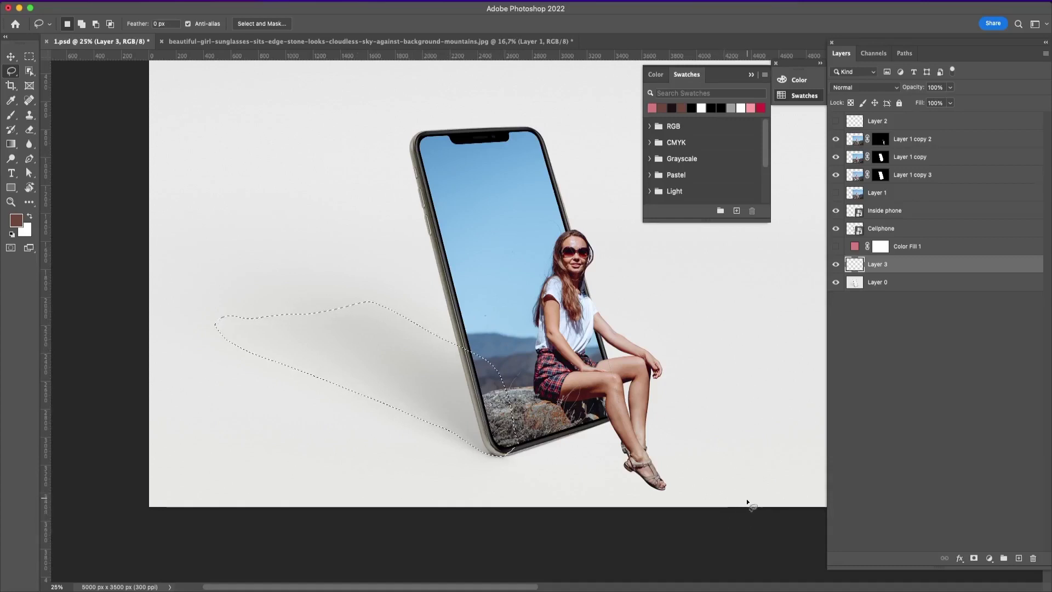
{"action": "key", "text": "i"}
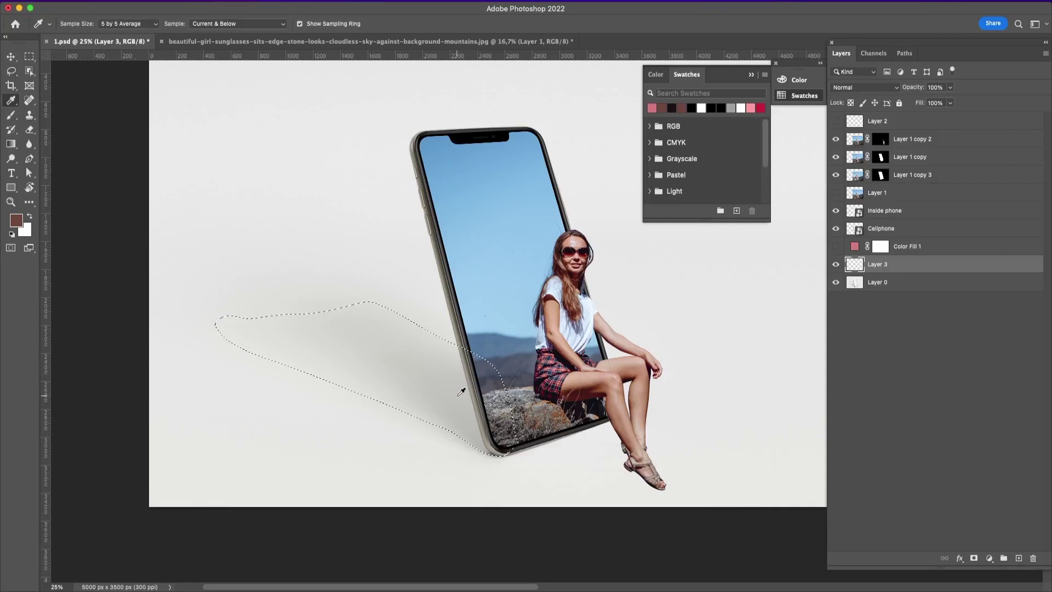
{"action": "left_click", "coordinate": [466, 388]}
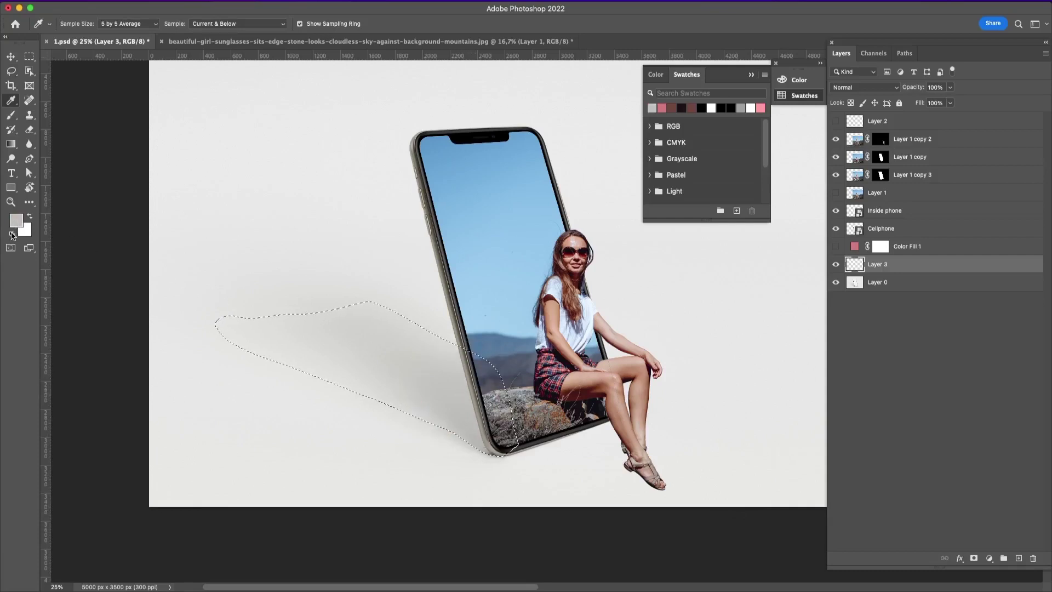
{"action": "left_click", "coordinate": [12, 235]}
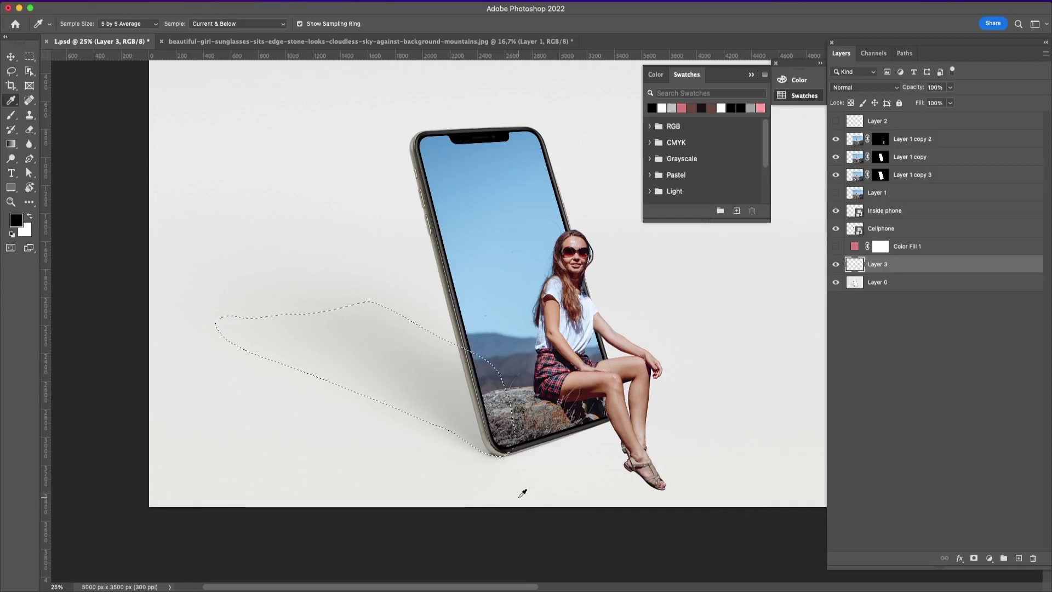
{"action": "key", "text": "alt+BackSpace"}
{"action": "key", "text": "super+d"}
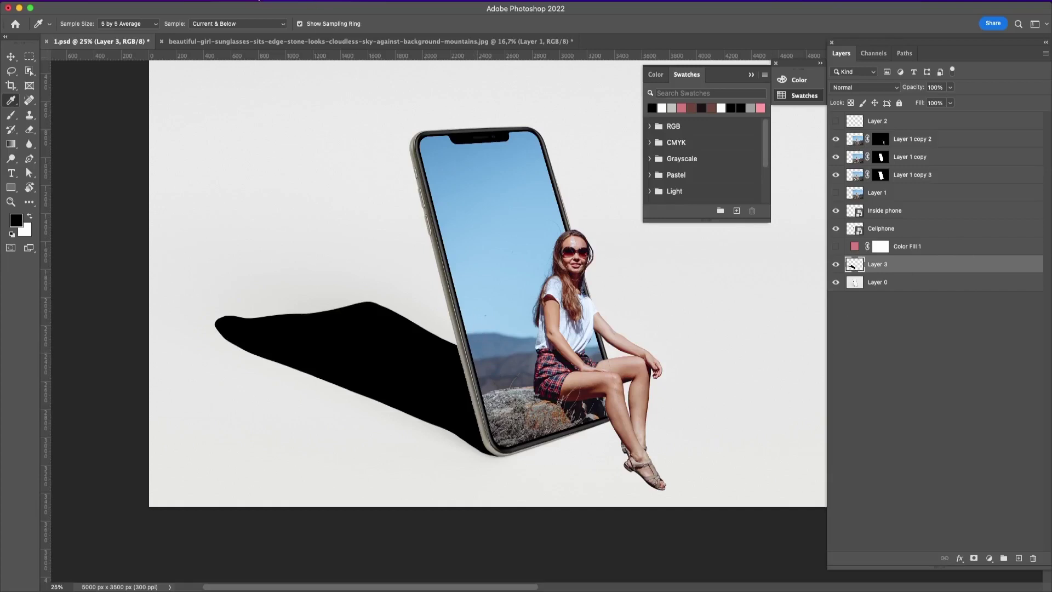
Blur the Layer 3 shadow with a Gaussian Blur of about 108.9 px and fade it to 20% opacity.
{"action": "left_click", "coordinate": [258, 1]}
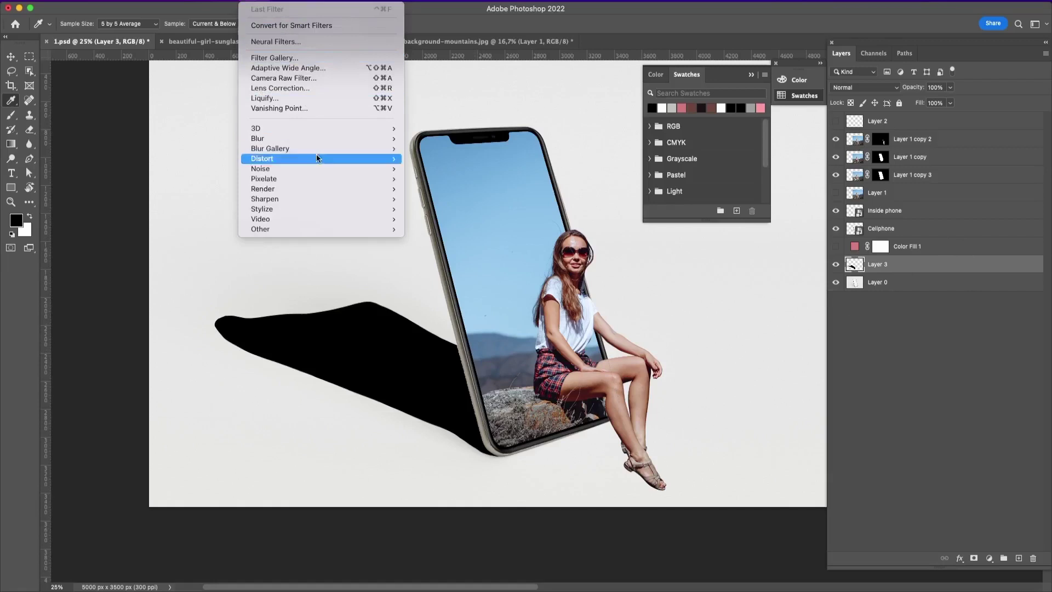
{"action": "mouse_move", "coordinate": [322, 140]}
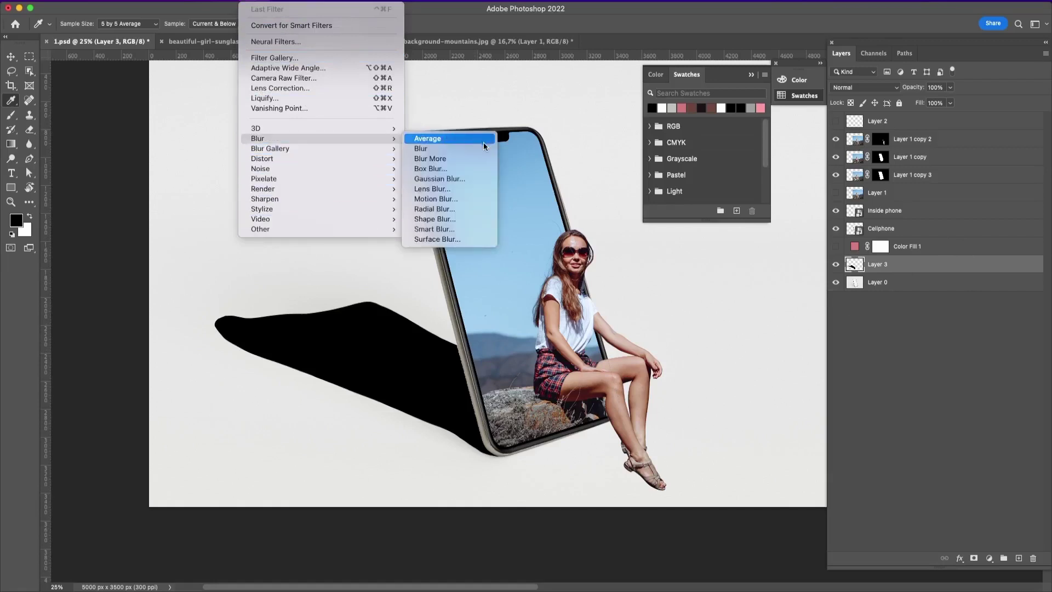
{"action": "left_click", "coordinate": [461, 180]}
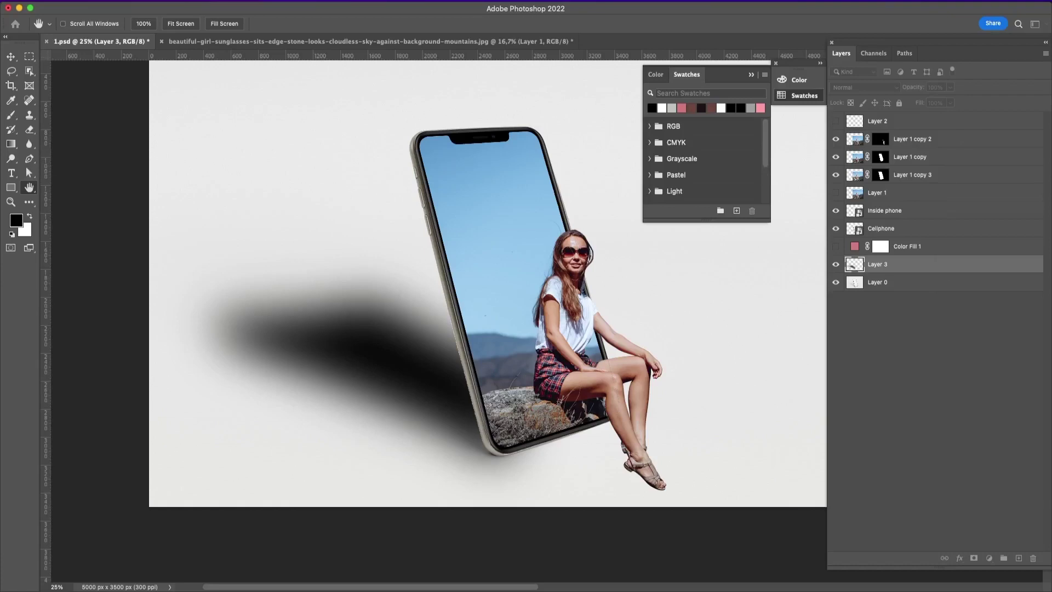
{"action": "left_click_drag", "start_coordinate": [856, 142], "coordinate": [314, 114]}
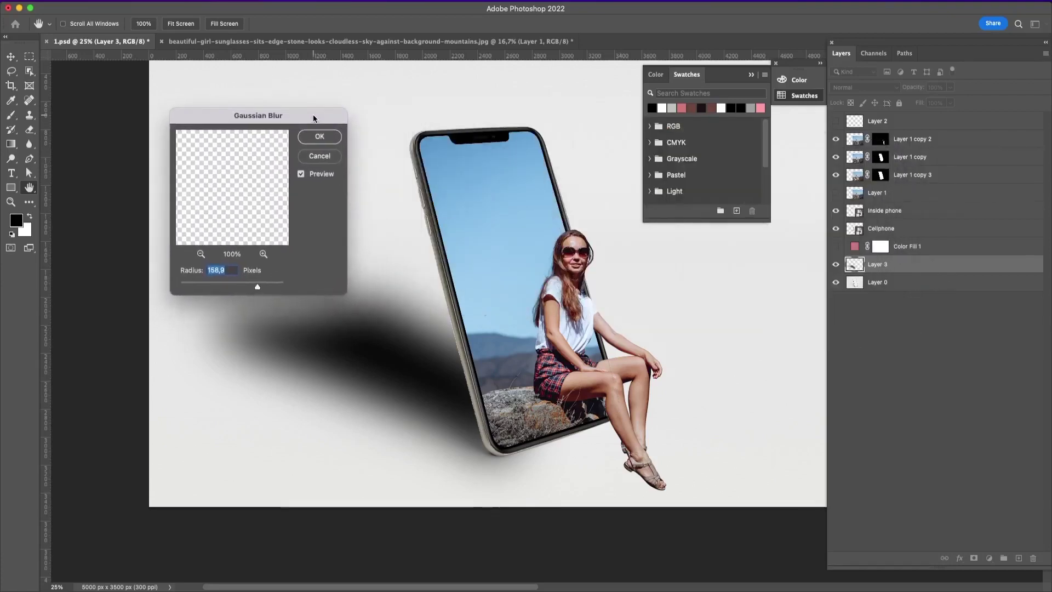
{"action": "mouse_move", "coordinate": [258, 289]}
{"action": "left_mouse_down"}
{"action": "mouse_move", "coordinate": [225, 287]}
{"action": "mouse_move", "coordinate": [248, 286]}
{"action": "left_mouse_up"}
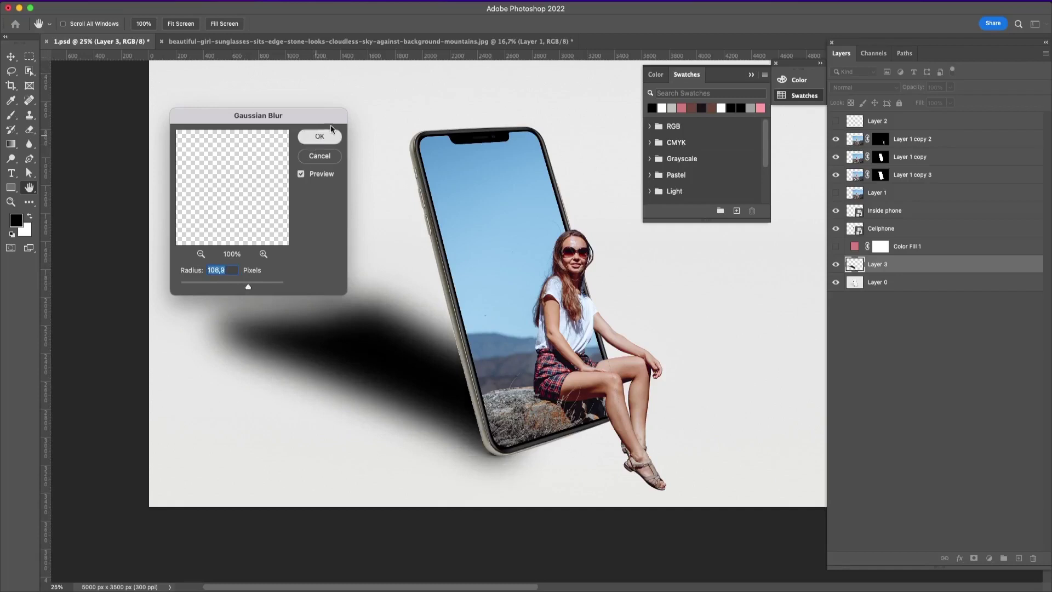
{"action": "key", "text": "Return"}
{"action": "key", "text": "i"}
{"action": "mouse_move", "coordinate": [913, 91]}
{"action": "left_mouse_down"}
{"action": "mouse_move", "coordinate": [858, 94]}
{"action": "mouse_move", "coordinate": [916, 89]}
{"action": "mouse_move", "coordinate": [907, 89]}
{"action": "left_mouse_up"}
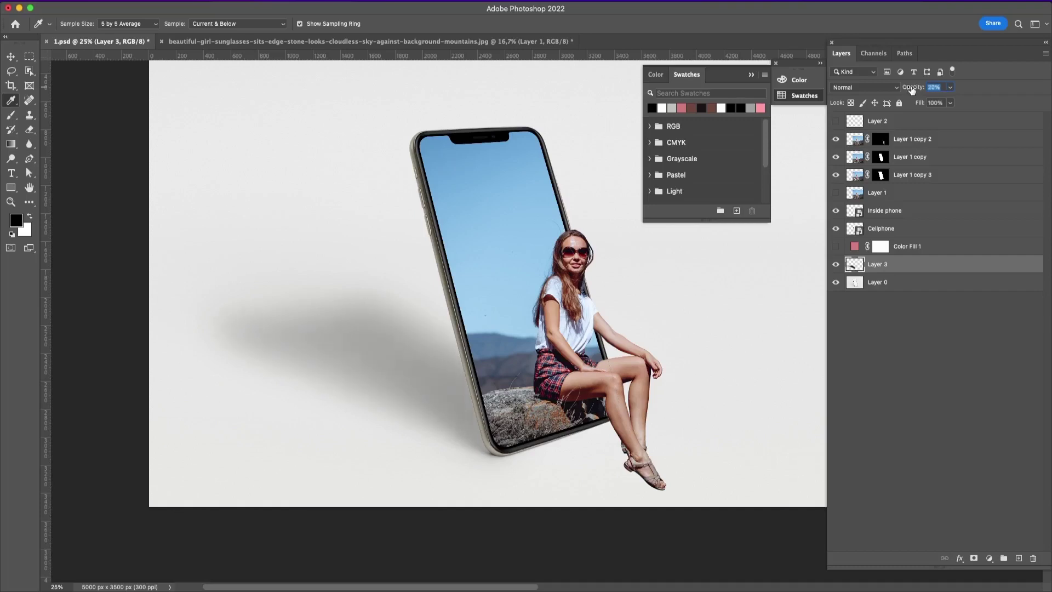
Commit the 20% opacity, show the pink fill, and move the shadow layer above it.
{"action": "key", "text": "Return"}
{"action": "left_click", "coordinate": [836, 246]}
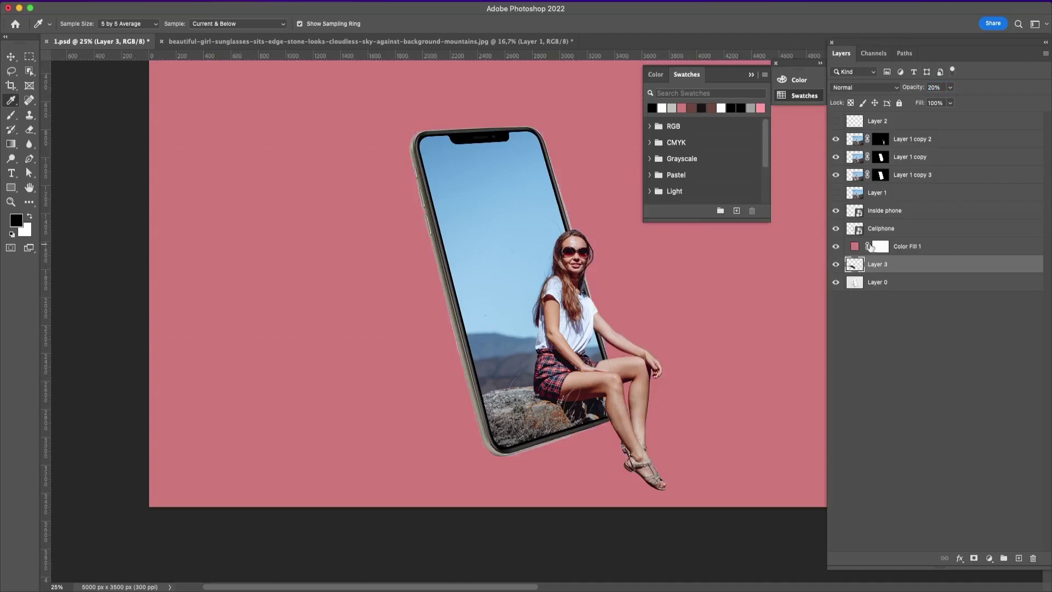
{"action": "left_click_drag", "start_coordinate": [903, 269], "coordinate": [906, 242]}
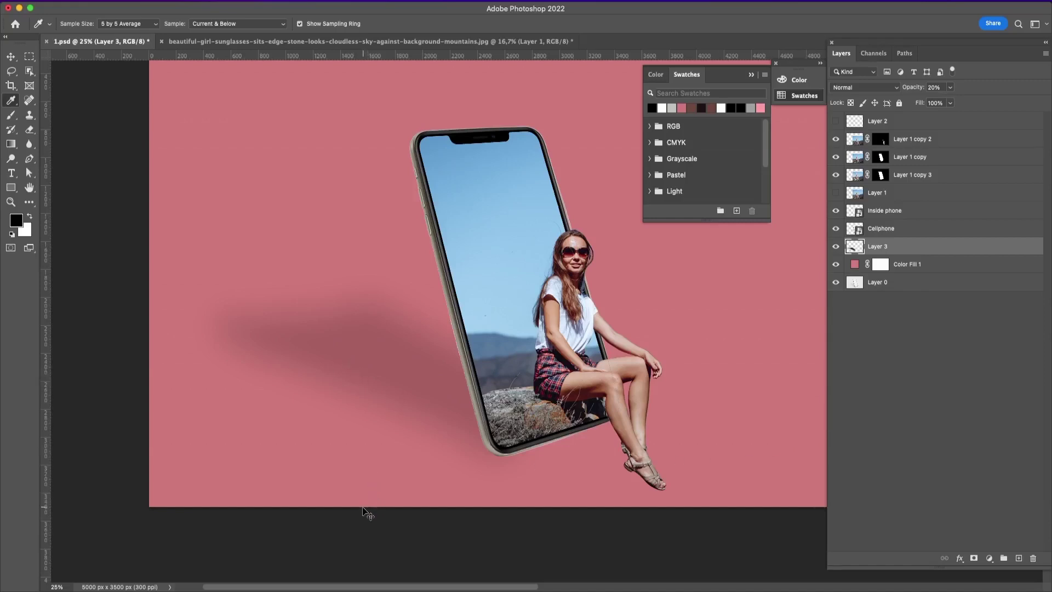
Save the document, reframe the canvas, and make Layer 2 visible again.
{"action": "key", "text": "super+s"}
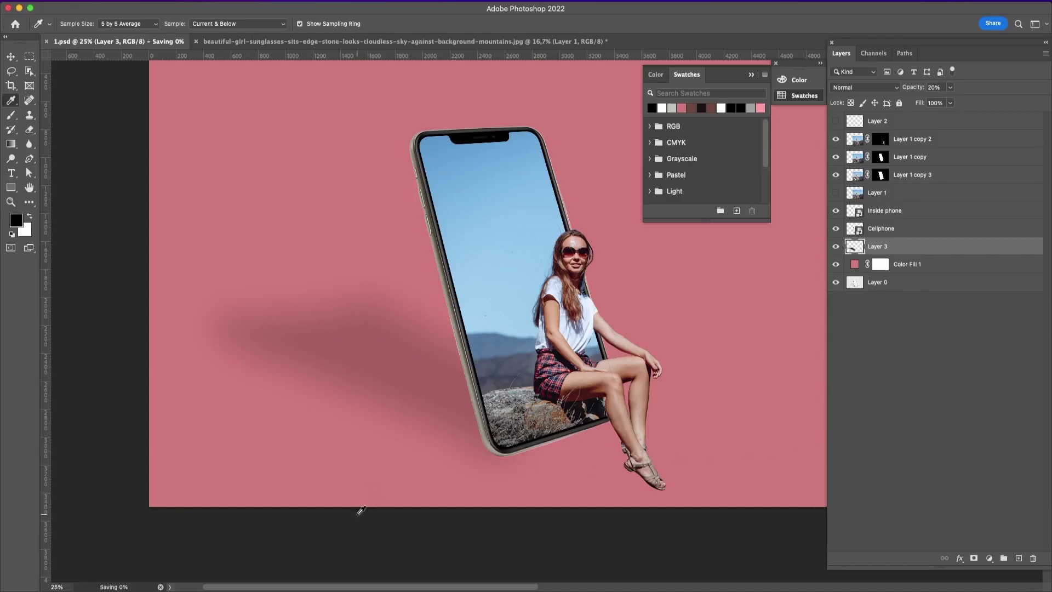
{"action": "key", "text": "super+minus"}
{"action": "key", "text": "super+minus"}
{"action": "key", "text": "super+minus"}
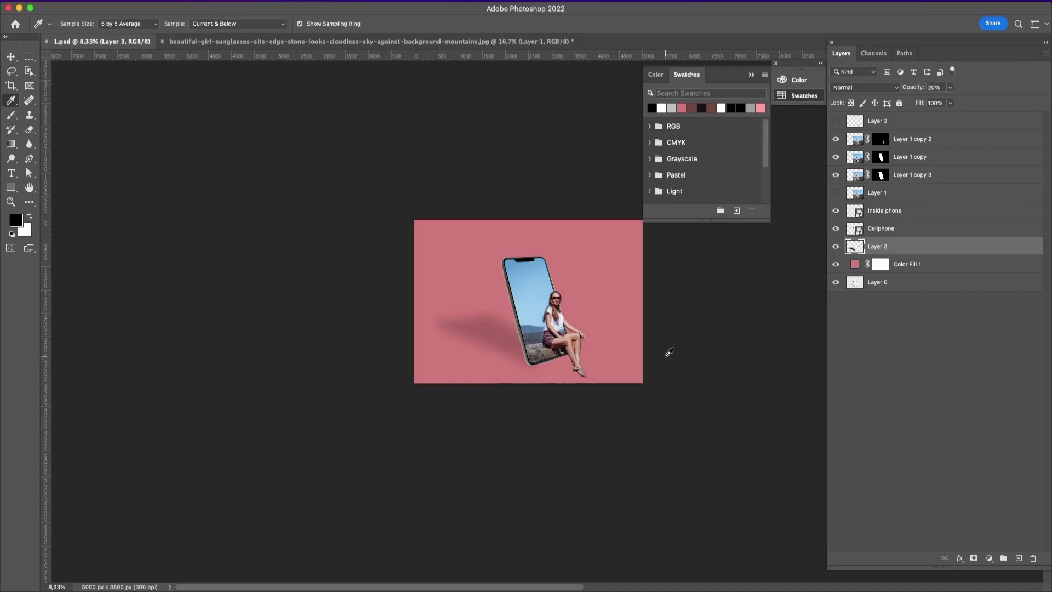
{"action": "key", "text": "super+equal"}
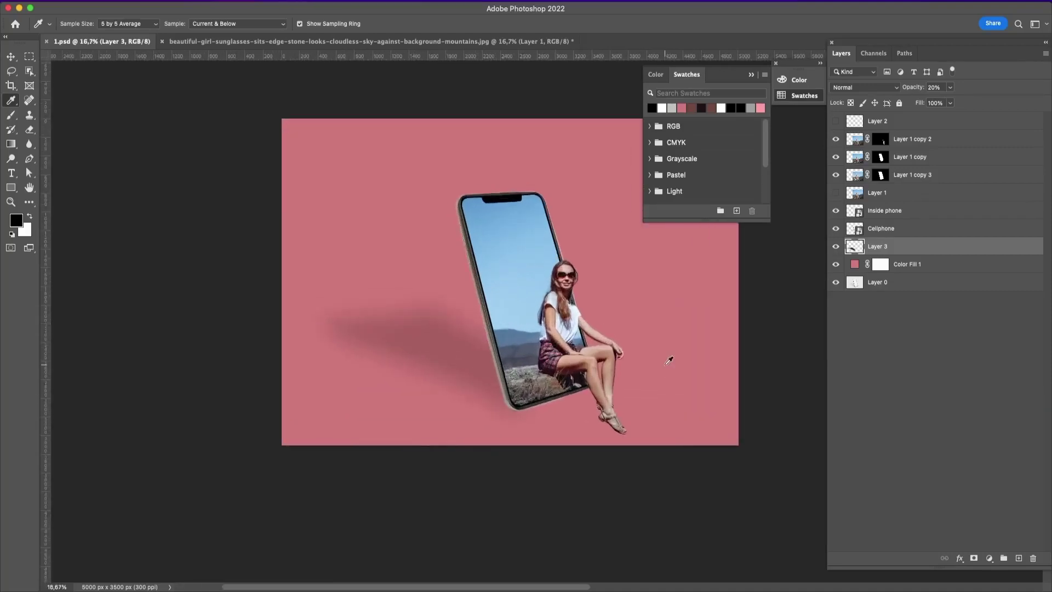
{"action": "left_click_drag", "start_coordinate": [742, 323], "coordinate": [624, 360]}
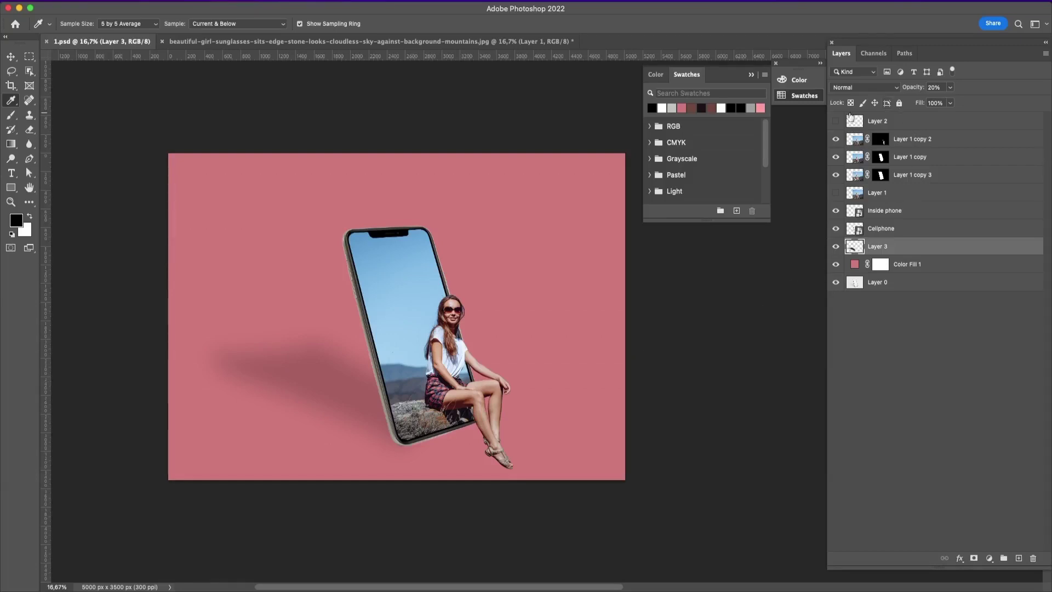
{"action": "left_click", "coordinate": [835, 120]}
Show Layer 1 and shift Layer 2 through Layer 3 up and to the left together.
{"action": "left_click", "coordinate": [835, 193]}
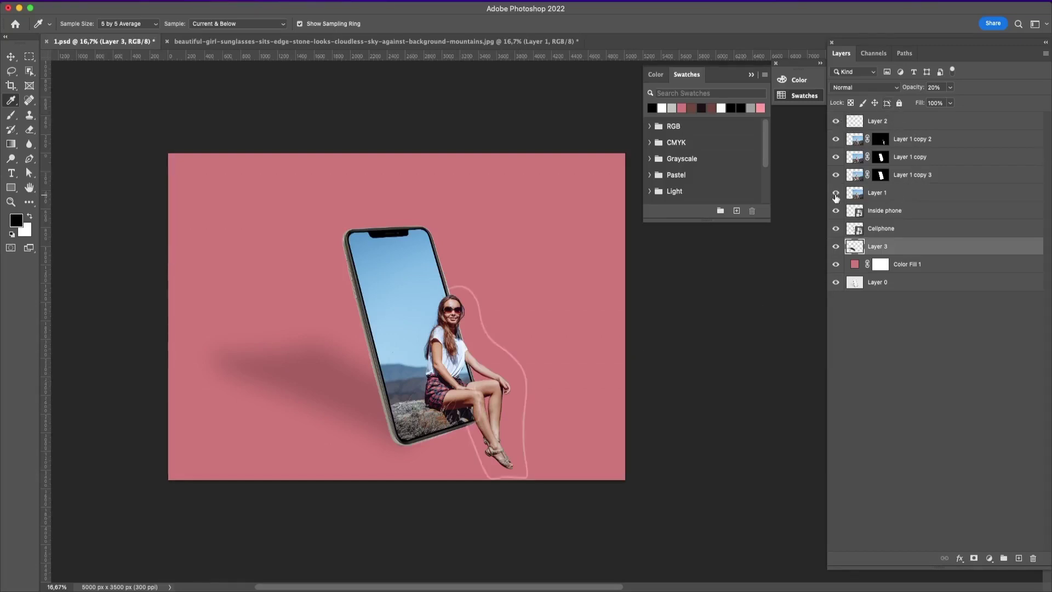
{"action": "left_click", "coordinate": [914, 122]}
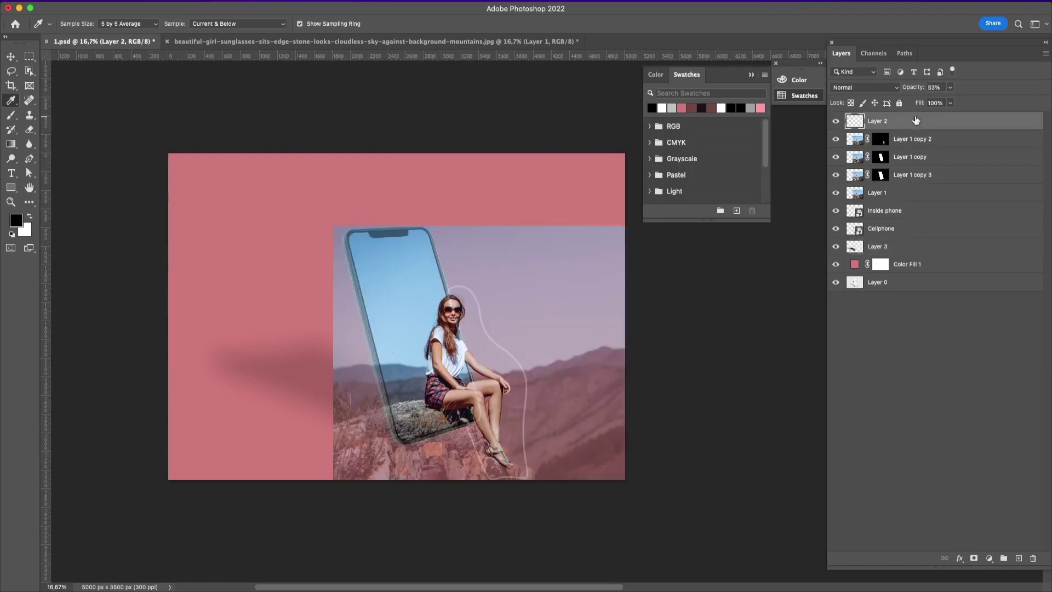
{"action": "left_click", "coordinate": [918, 250], "text": "shift"}
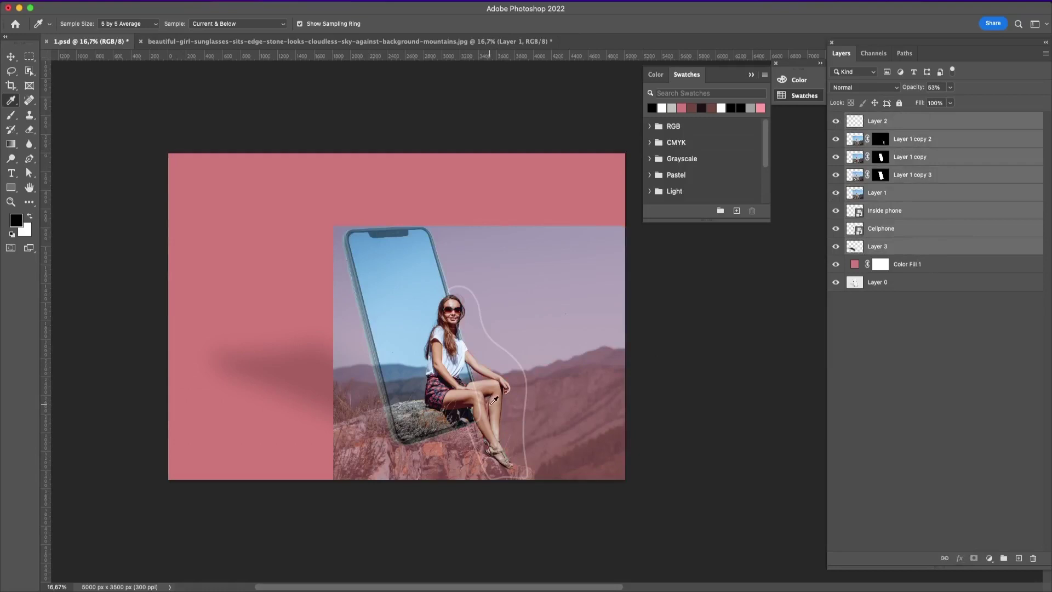
{"action": "key", "text": "v"}
{"action": "left_click_drag", "start_coordinate": [496, 411], "coordinate": [475, 390]}
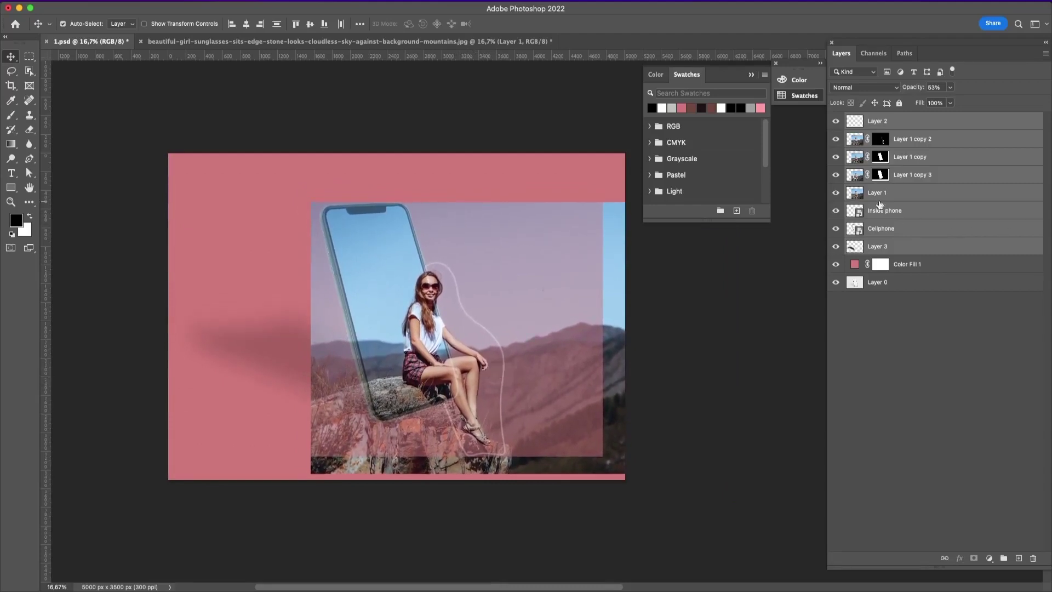
Deselect the layers and hide Inside phone, Layer 2 and Layer 1.
{"action": "left_click", "coordinate": [888, 343]}
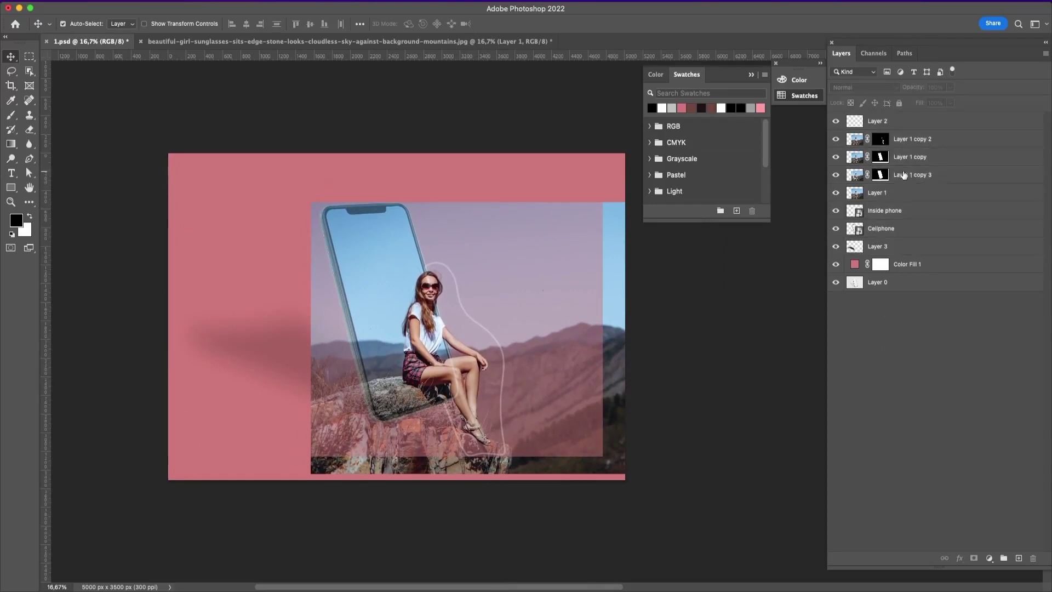
{"action": "left_click", "coordinate": [836, 211]}
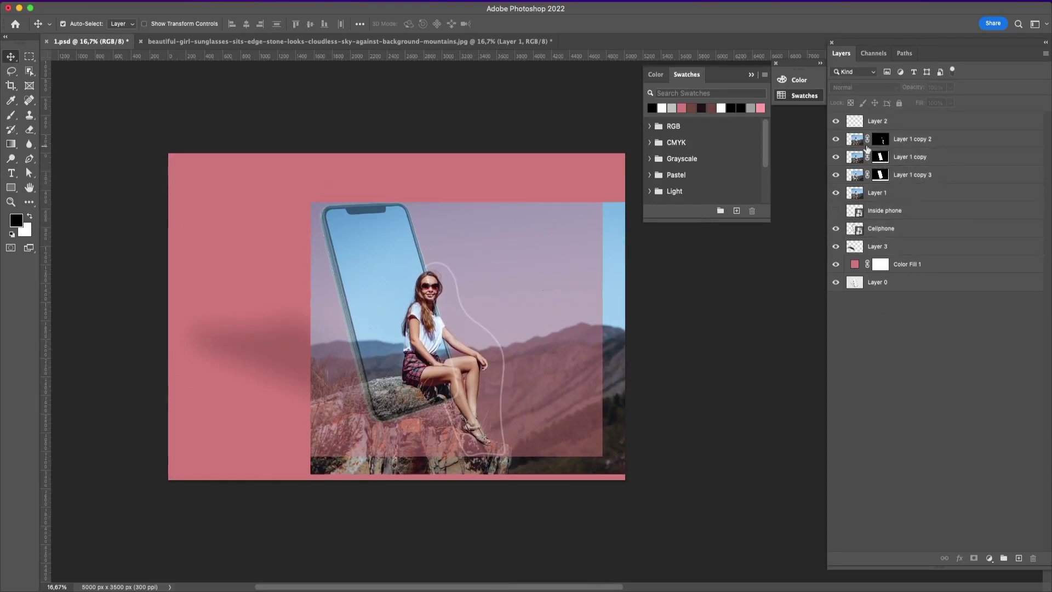
{"action": "left_click", "coordinate": [835, 121]}
{"action": "left_click", "coordinate": [836, 193]}
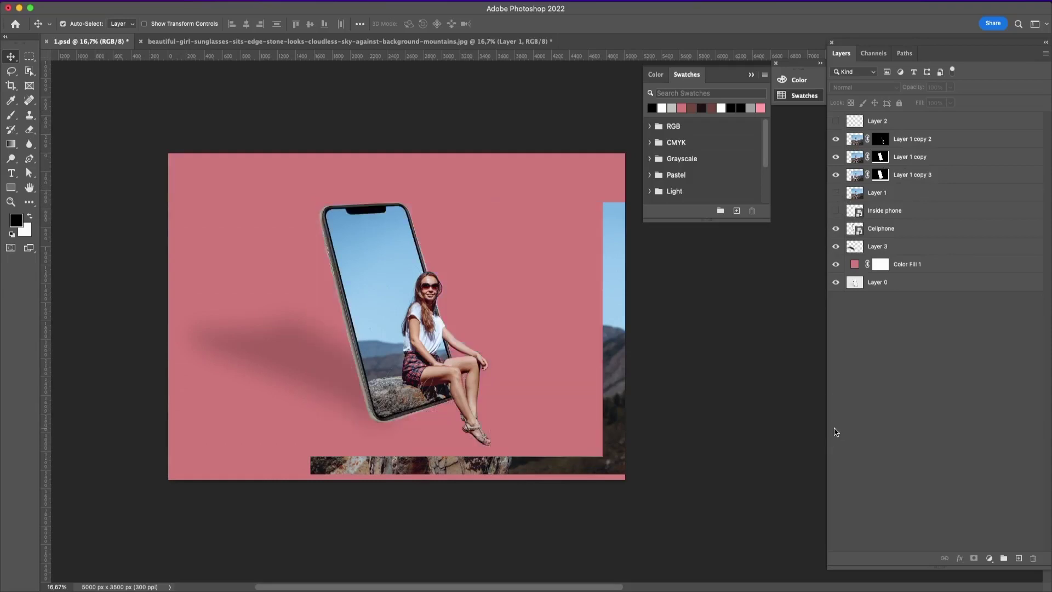
{"action": "left_click", "coordinate": [880, 157]}
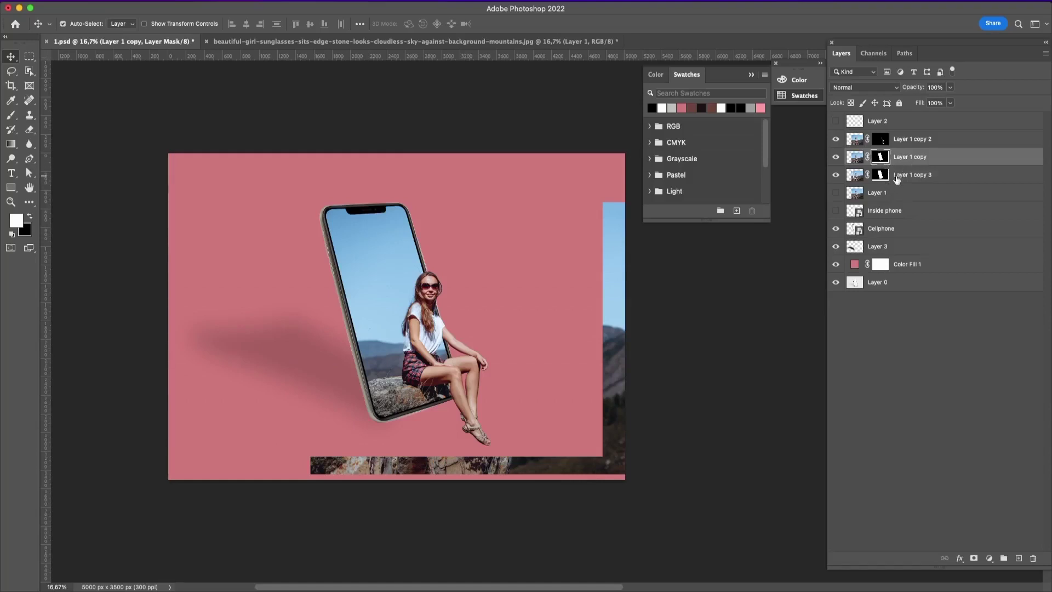
Erase the right end of the bottom rock strip with an enlarged eraser.
{"action": "key", "text": "e"}
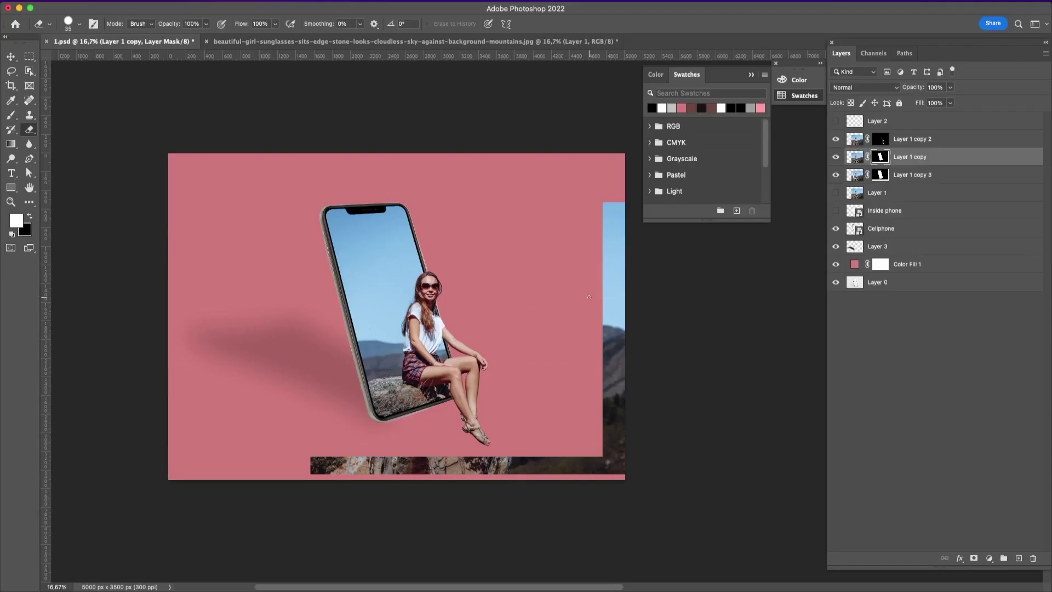
{"action": "key", "text": "bracketright"}
{"action": "key", "text": "bracketright"}
{"action": "key", "text": "bracketright"}
{"action": "key", "text": "bracketright"}
{"action": "key", "text": "bracketright"}
{"action": "left_click", "coordinate": [835, 138]}
{"action": "left_click", "coordinate": [836, 138]}
{"action": "left_click", "coordinate": [835, 175]}
{"action": "mouse_move", "coordinate": [602, 439]}
{"action": "left_mouse_down"}
{"action": "mouse_move", "coordinate": [521, 475]}
{"action": "mouse_move", "coordinate": [517, 456]}
{"action": "mouse_move", "coordinate": [536, 446]}
{"action": "mouse_move", "coordinate": [504, 474]}
{"action": "mouse_move", "coordinate": [464, 458]}
{"action": "mouse_move", "coordinate": [444, 480]}
{"action": "mouse_move", "coordinate": [397, 460]}
{"action": "mouse_move", "coordinate": [332, 473]}
{"action": "mouse_move", "coordinate": [310, 465]}
{"action": "left_mouse_up"}
Erase the blue strip along the right edge on Layer 1 copy 3's mask at 300 px.
{"action": "key", "text": "bracketleft"}
{"action": "key", "text": "bracketleft"}
{"action": "left_click", "coordinate": [835, 157]}
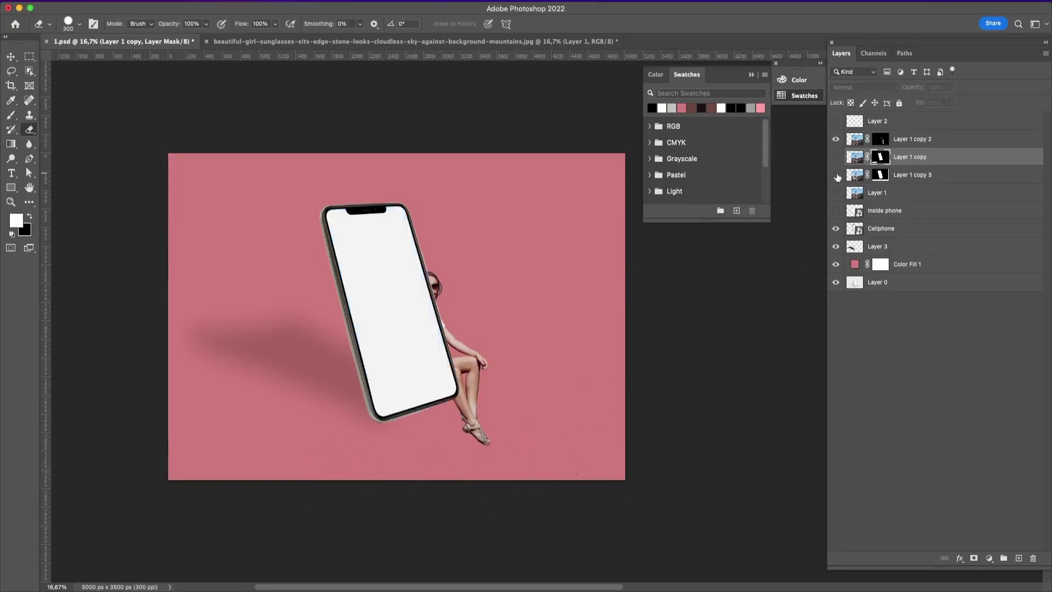
{"action": "left_click", "coordinate": [836, 174]}
{"action": "left_click", "coordinate": [909, 175]}
{"action": "mouse_move", "coordinate": [613, 241]}
{"action": "left_mouse_down"}
{"action": "mouse_move", "coordinate": [601, 211]}
{"action": "mouse_move", "coordinate": [623, 443]}
{"action": "mouse_move", "coordinate": [517, 479]}
{"action": "mouse_move", "coordinate": [496, 462]}
{"action": "mouse_move", "coordinate": [441, 465]}
{"action": "mouse_move", "coordinate": [425, 478]}
{"action": "mouse_move", "coordinate": [324, 455]}
{"action": "mouse_move", "coordinate": [314, 465]}
{"action": "left_mouse_up"}
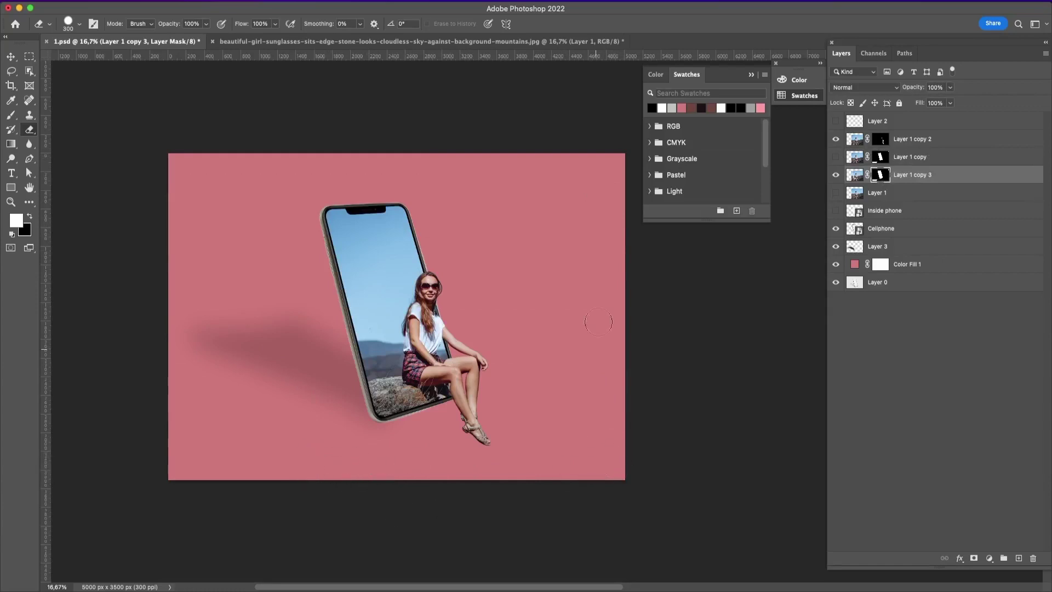
Show Layer 1 copy again, retarget its mask, and save the document.
{"action": "left_click", "coordinate": [835, 157]}
{"action": "left_click", "coordinate": [909, 156]}
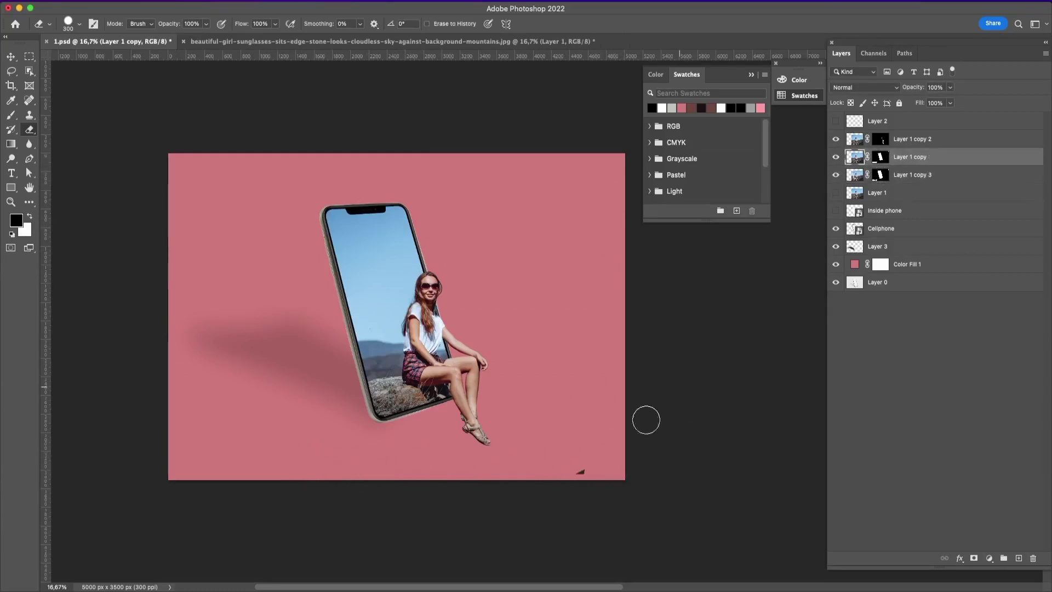
{"action": "left_click", "coordinate": [882, 157]}
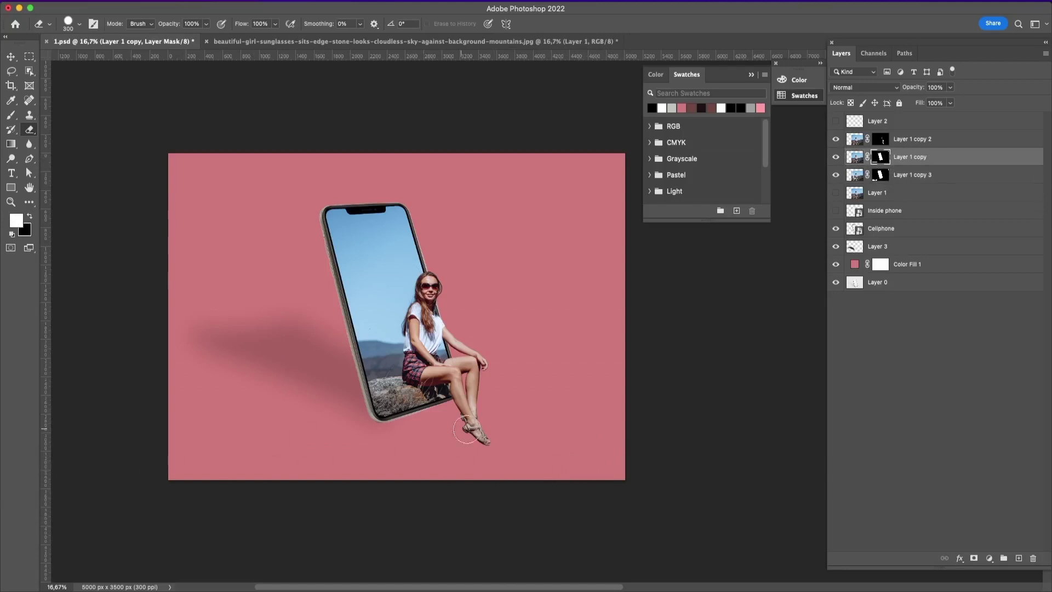
{"action": "key", "text": "alt+bracketleft"}
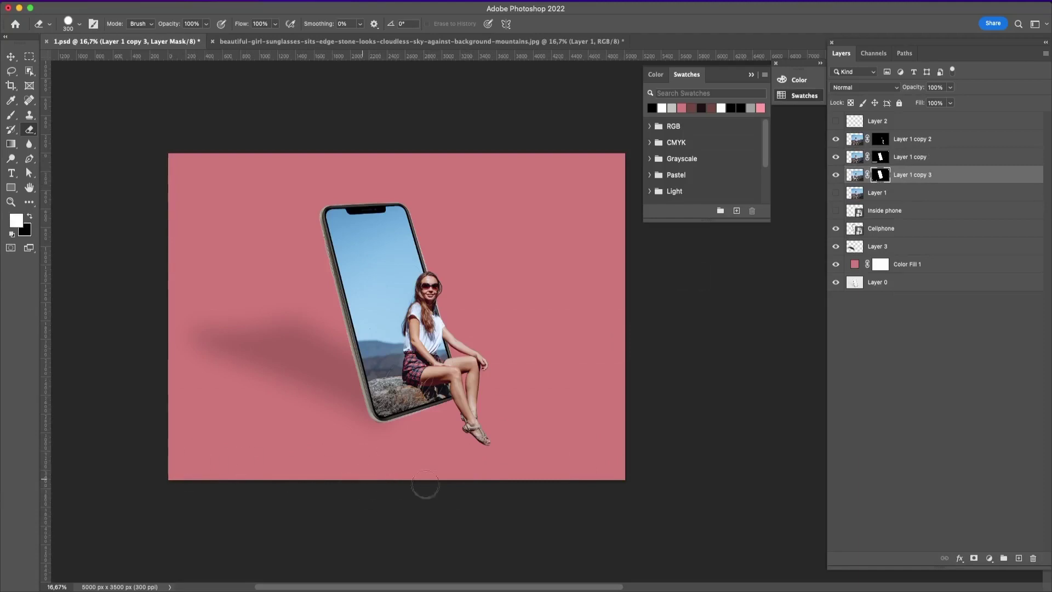
{"action": "left_click", "coordinate": [883, 158]}
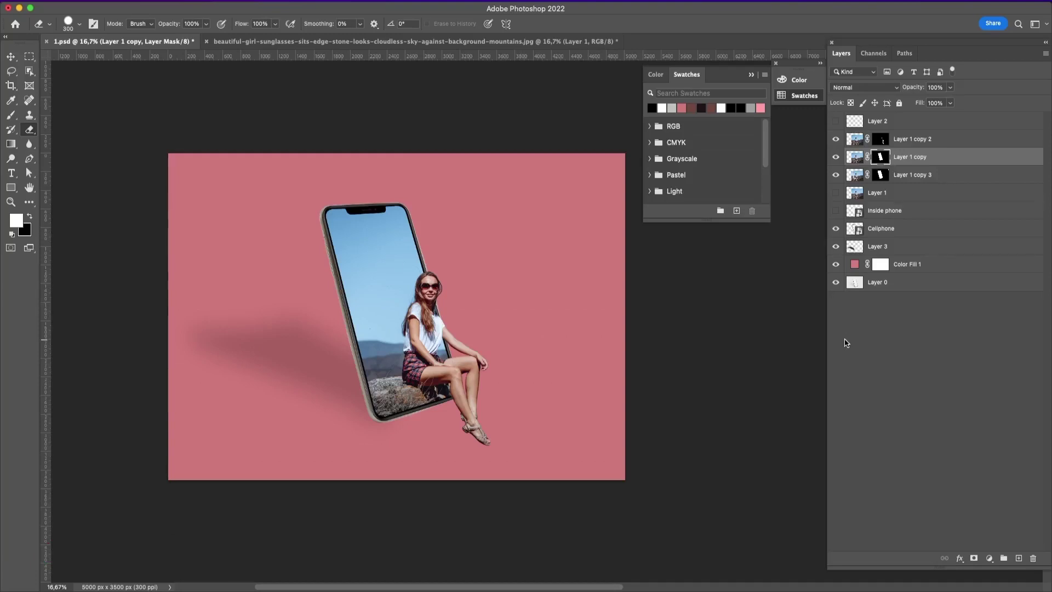
{"action": "key", "text": "super+s"}
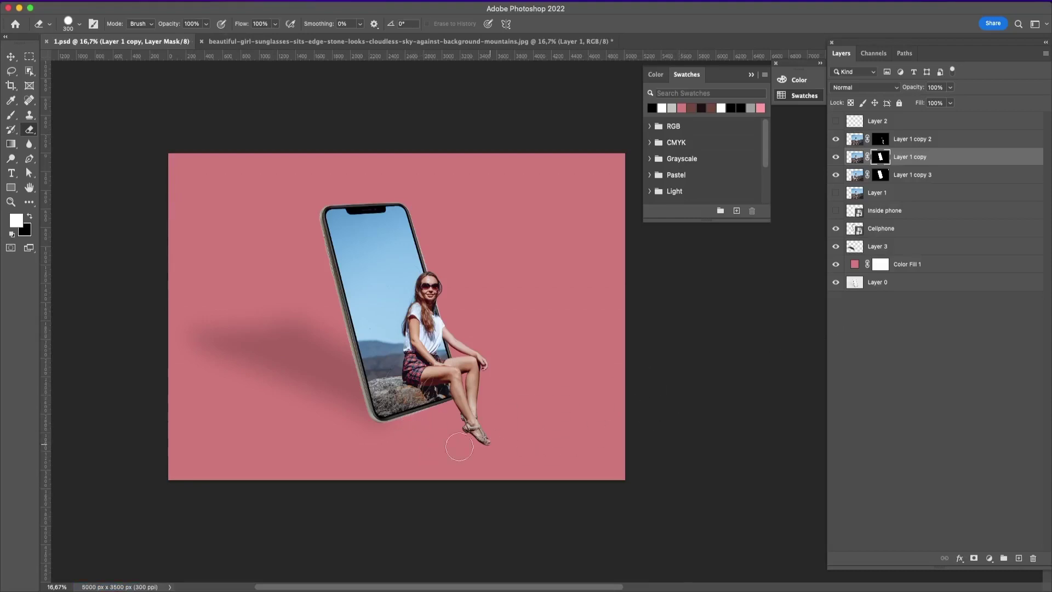
{"action": "left_click", "coordinate": [10, 56]}
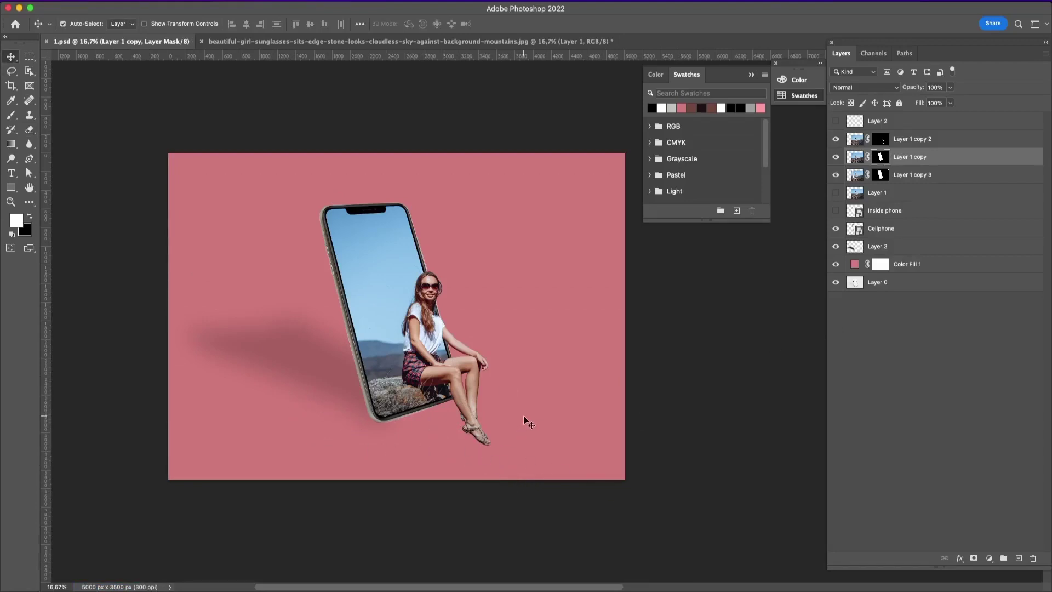
{"action": "left_click", "coordinate": [855, 143]}
Add a Brightness/Contrast 1 adjustment layer clipped to the Layer 1 copy 2 legs.
{"action": "left_click", "coordinate": [835, 139]}
{"action": "left_click", "coordinate": [836, 139]}
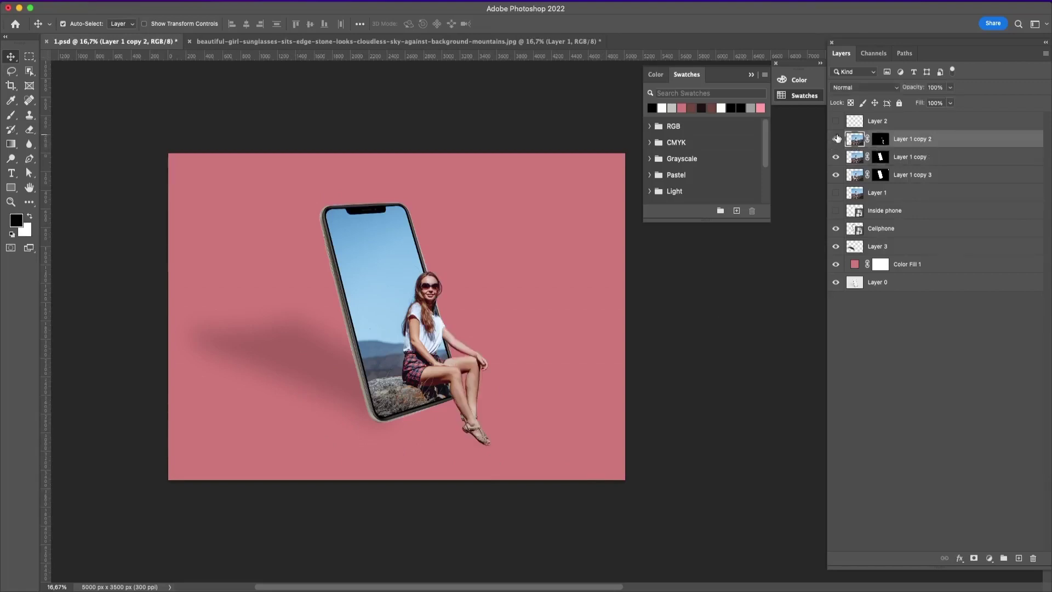
{"action": "left_click", "coordinate": [959, 558]}
{"action": "left_click", "coordinate": [990, 559]}
{"action": "left_click", "coordinate": [1005, 365]}
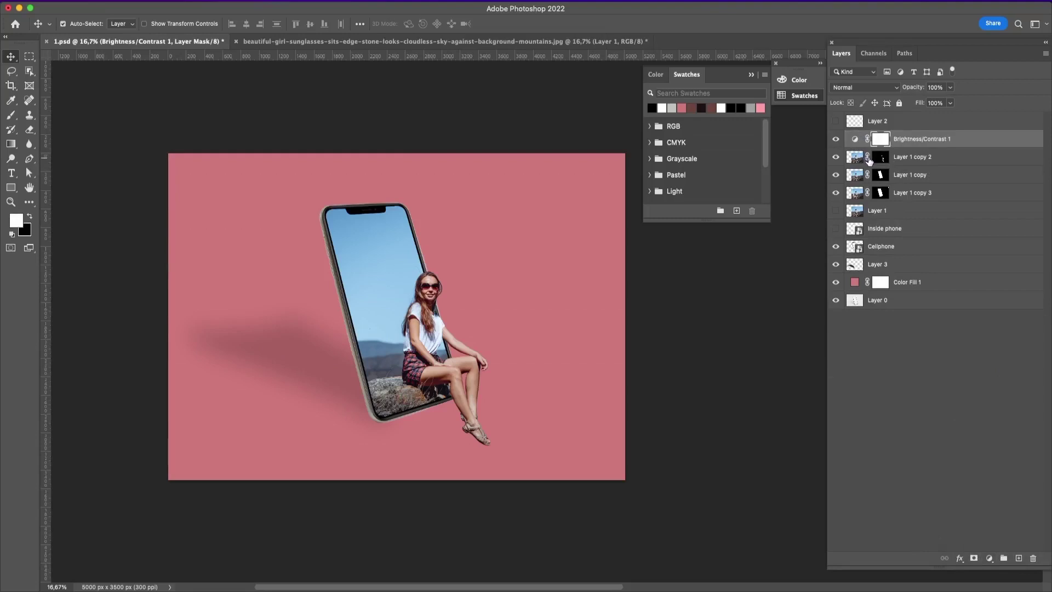
{"action": "left_click", "coordinate": [861, 149], "text": "alt"}
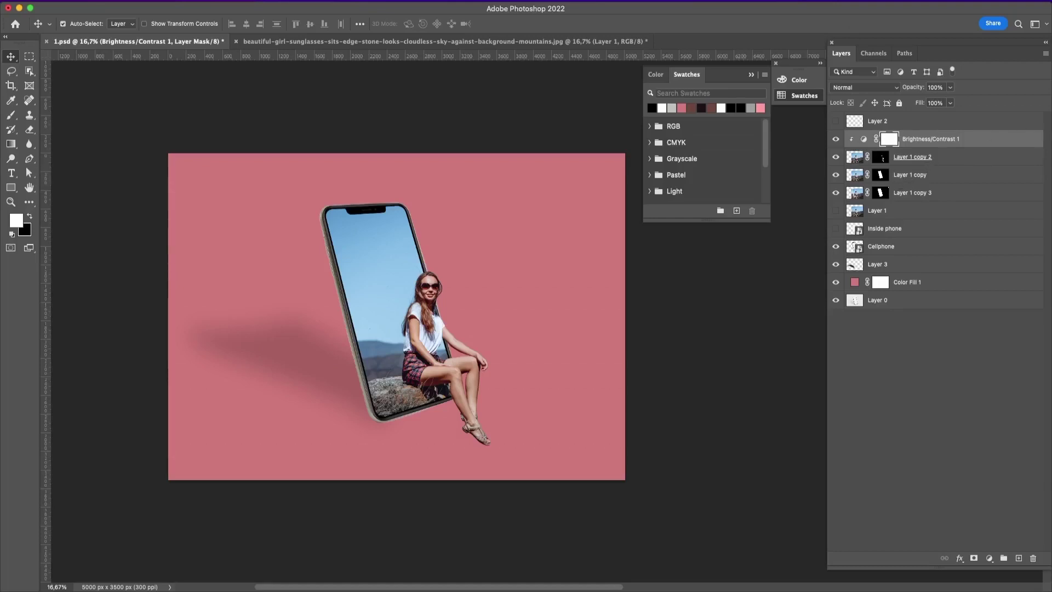
{"action": "double_click", "coordinate": [863, 139]}
Brighten the dangling legs with Brightness/Contrast 1 at brightness 35 and contrast 10.
{"action": "left_click_drag", "start_coordinate": [667, 267], "coordinate": [674, 279]}
{"action": "key", "text": "super+equal"}
{"action": "key", "text": "super+equal"}
{"action": "key", "text": "super+equal"}
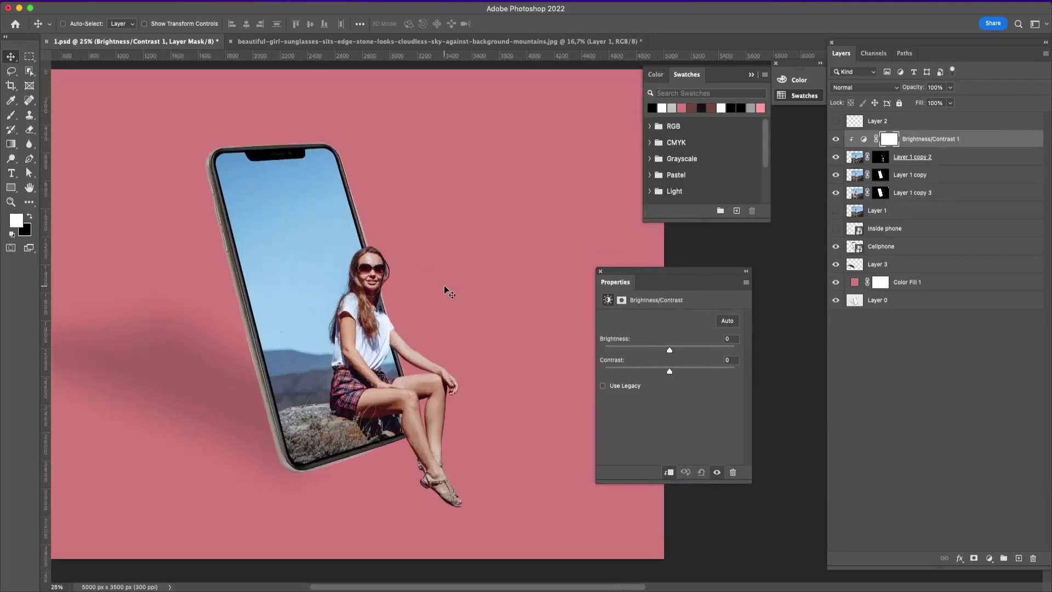
{"action": "left_click_drag", "start_coordinate": [356, 307], "coordinate": [425, 207]}
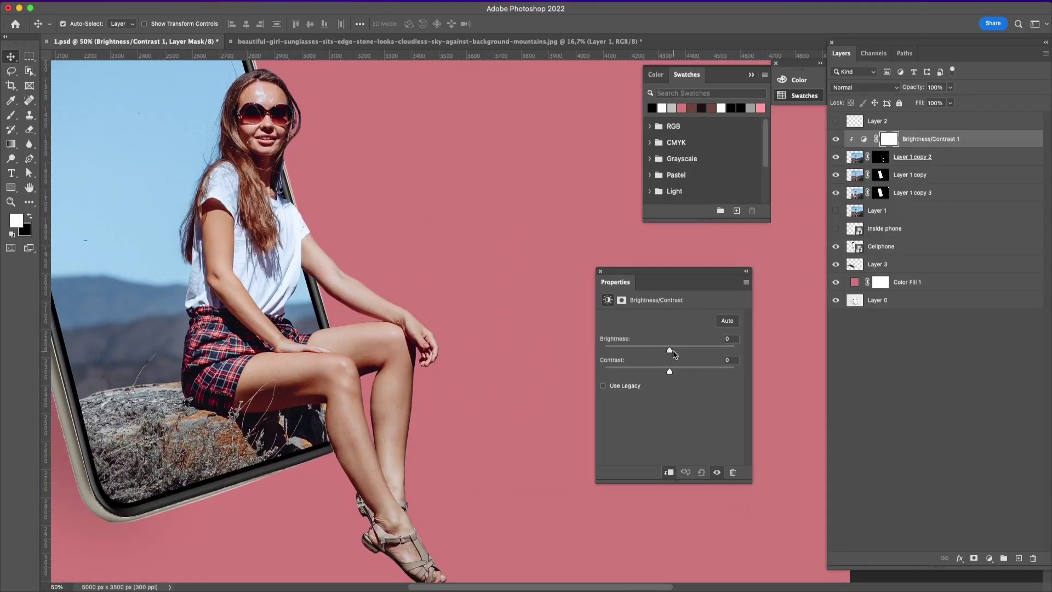
{"action": "left_click_drag", "start_coordinate": [671, 353], "coordinate": [685, 353]}
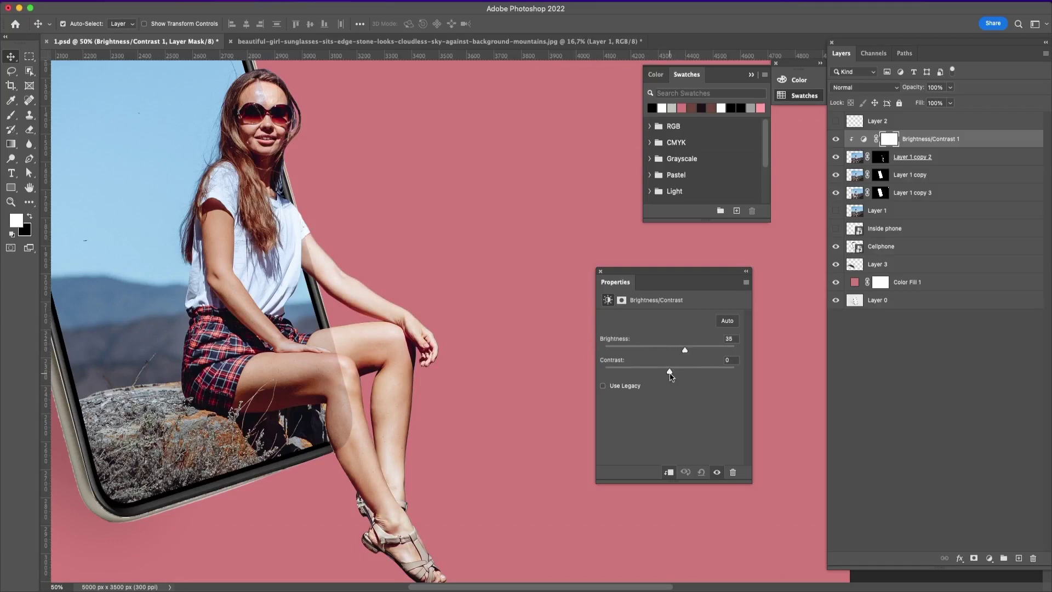
{"action": "mouse_move", "coordinate": [671, 373]}
{"action": "left_mouse_down"}
{"action": "mouse_move", "coordinate": [700, 373]}
{"action": "mouse_move", "coordinate": [677, 374]}
{"action": "left_mouse_up"}
Test clipping the Layer 1 copy layers, then release Layer 1 copy 2's clip.
{"action": "left_click", "coordinate": [946, 160]}
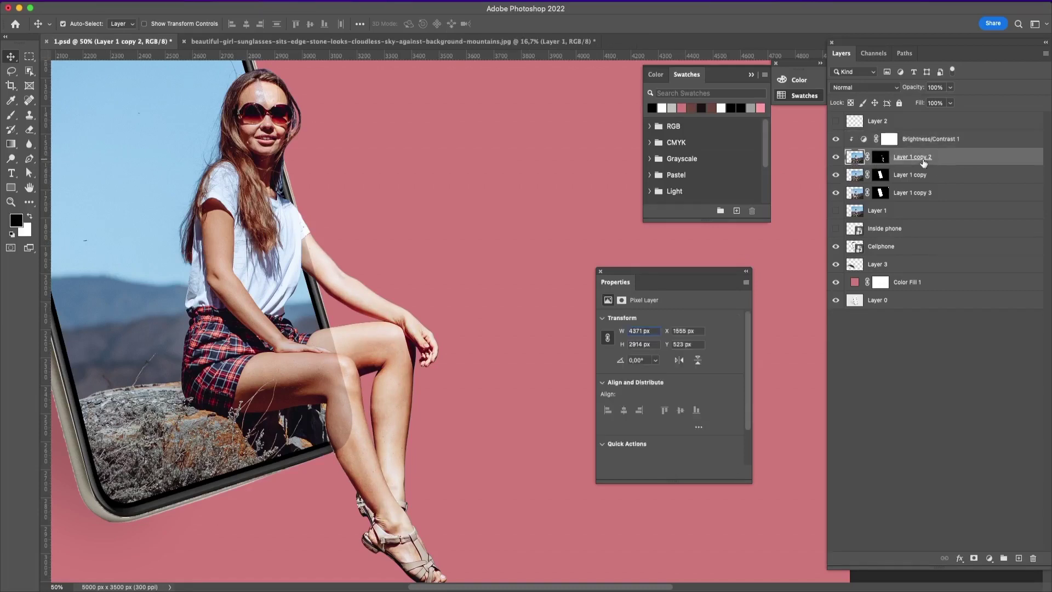
{"action": "left_click", "coordinate": [864, 164], "text": "alt"}
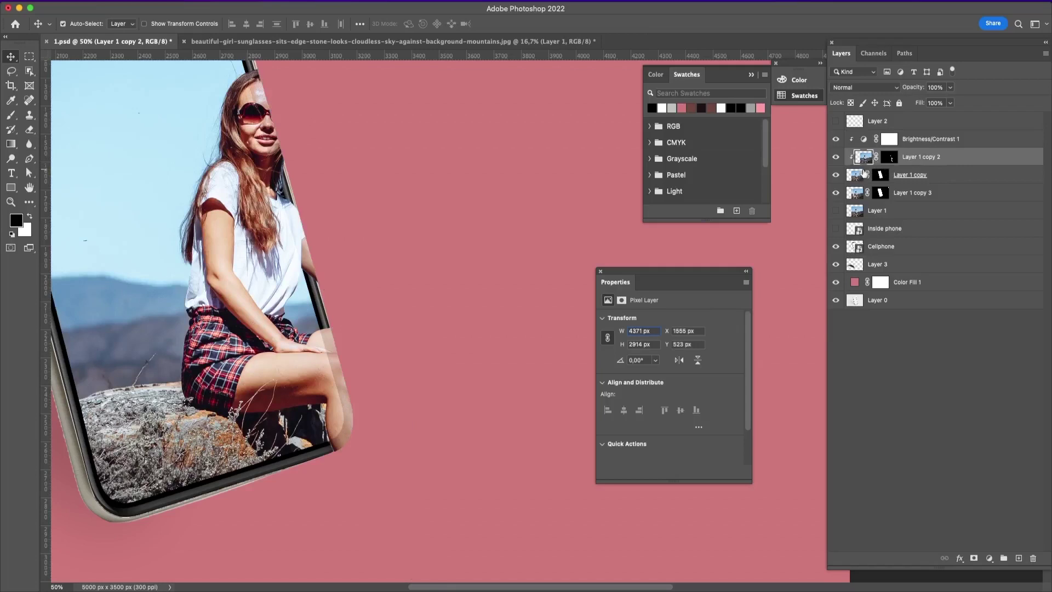
{"action": "left_click", "coordinate": [862, 180], "text": "alt"}
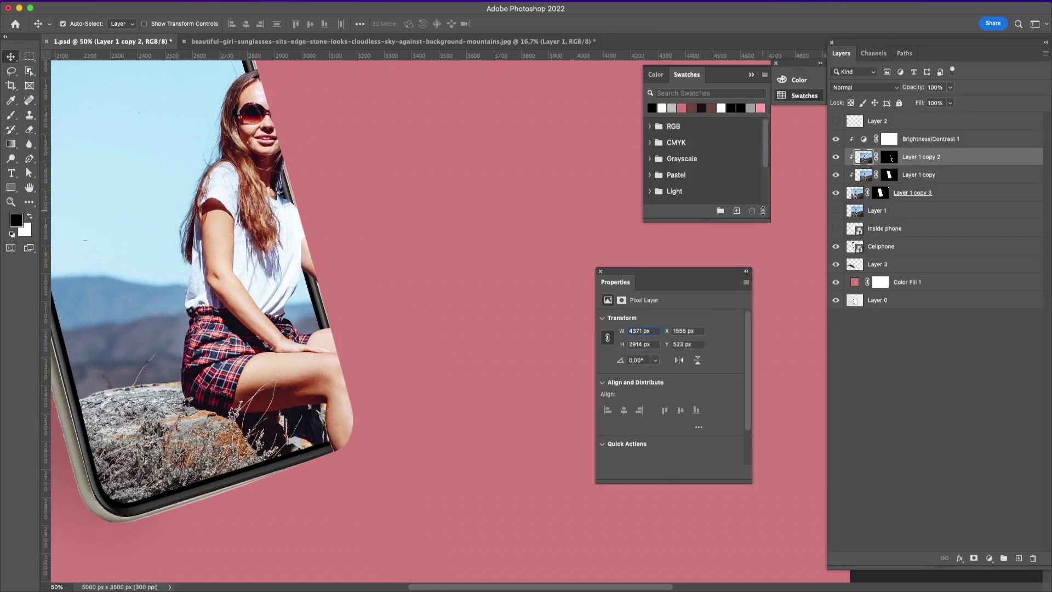
{"action": "left_click_drag", "start_coordinate": [883, 157], "coordinate": [858, 164]}
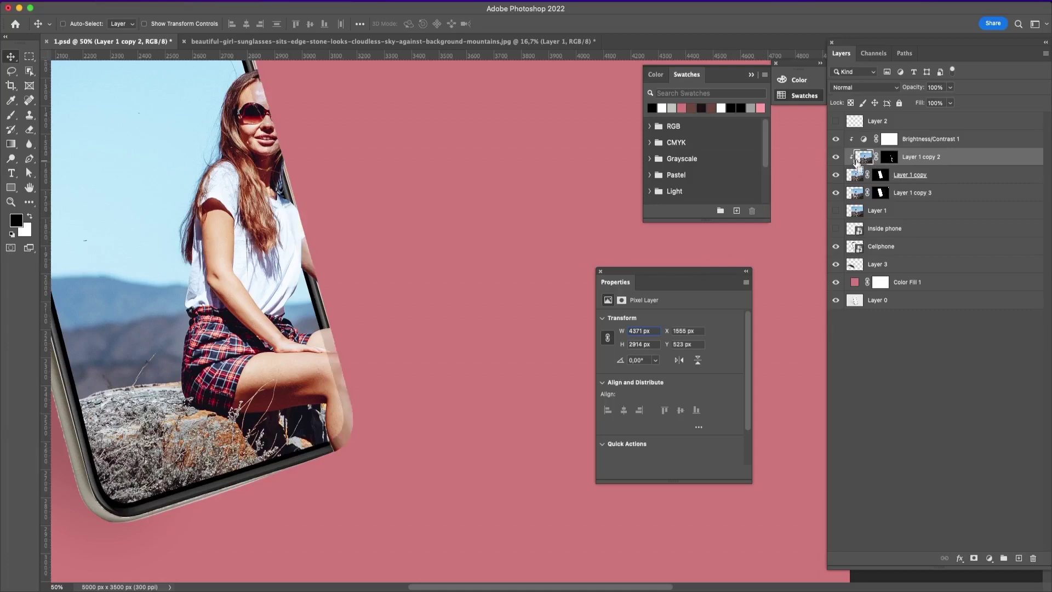
{"action": "key", "text": "super+alt+g"}
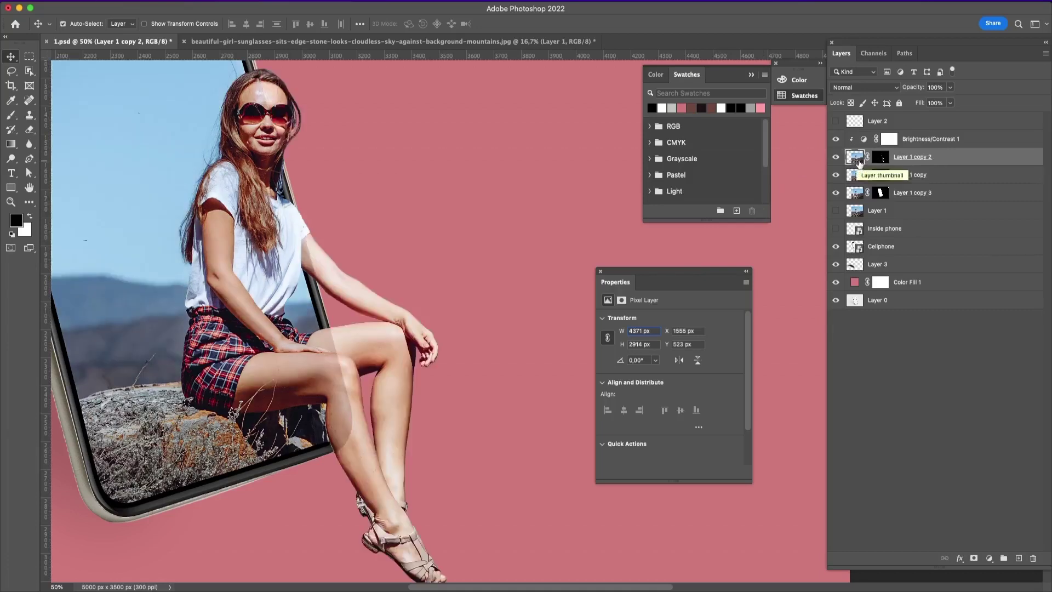
{"action": "left_click", "coordinate": [911, 142]}
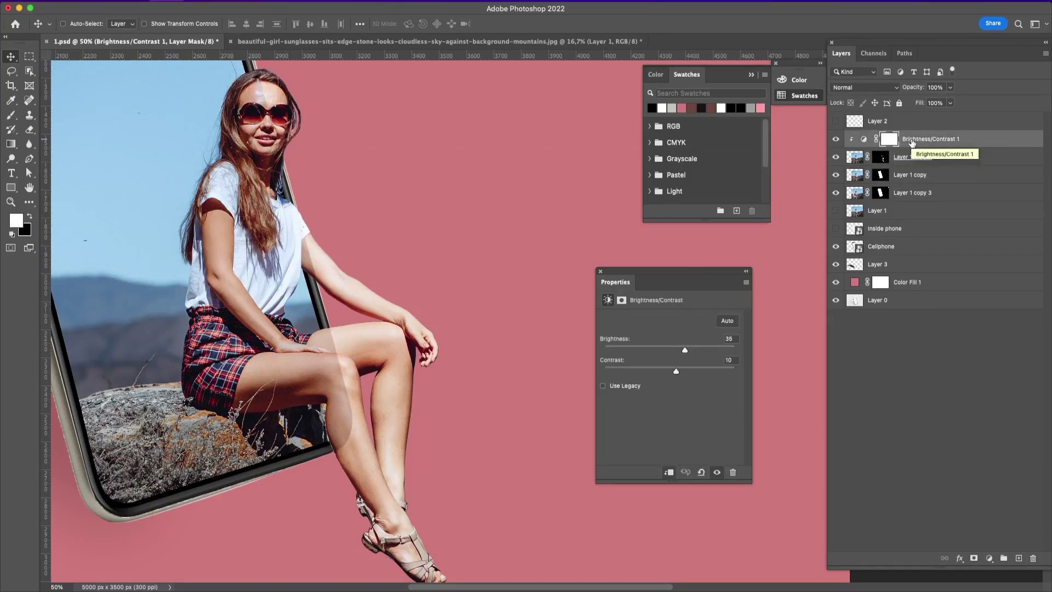
Duplicate Brightness/Contrast 1 twice and clip the copies to Layer 1 copy and Layer 1 copy 3.
{"action": "key", "text": "super+j"}
{"action": "left_click_drag", "start_coordinate": [904, 141], "coordinate": [853, 182]}
{"action": "left_click", "coordinate": [853, 183], "text": "alt"}
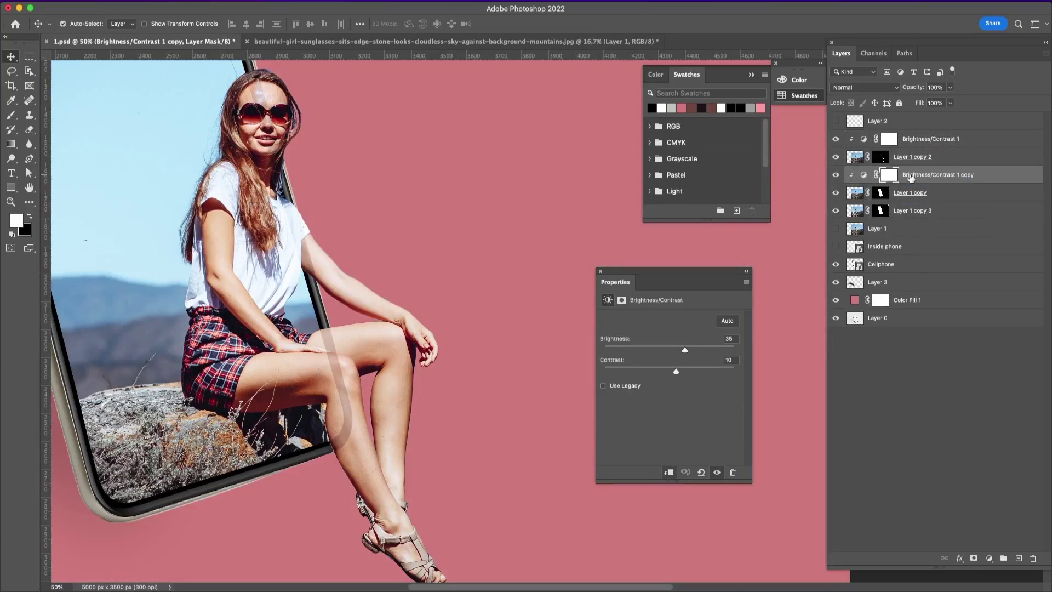
{"action": "left_click_drag", "start_coordinate": [910, 178], "coordinate": [890, 211]}
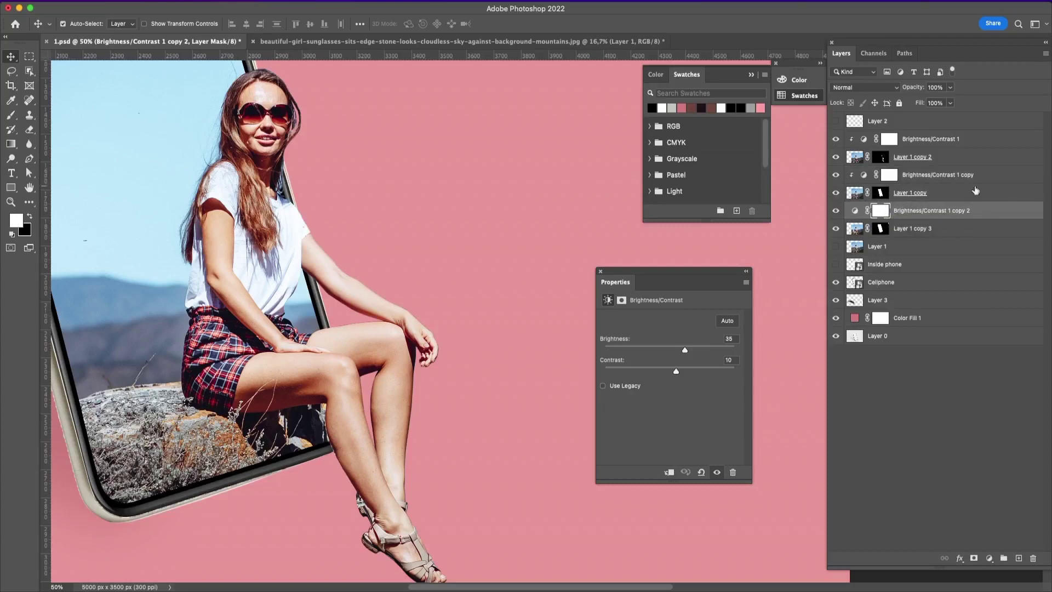
{"action": "left_click", "coordinate": [857, 218], "text": "alt"}
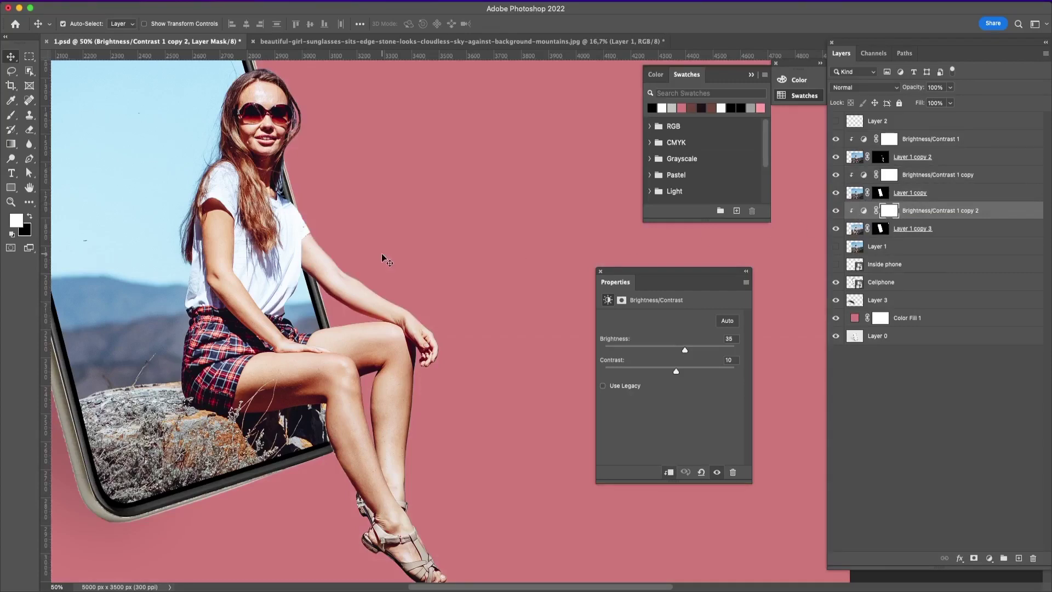
Adjust the copies' sliders, setting Brightness/Contrast 1 copy to brightness 50, contrast -3.
{"action": "key", "text": "super+minus"}
{"action": "key", "text": "super+minus"}
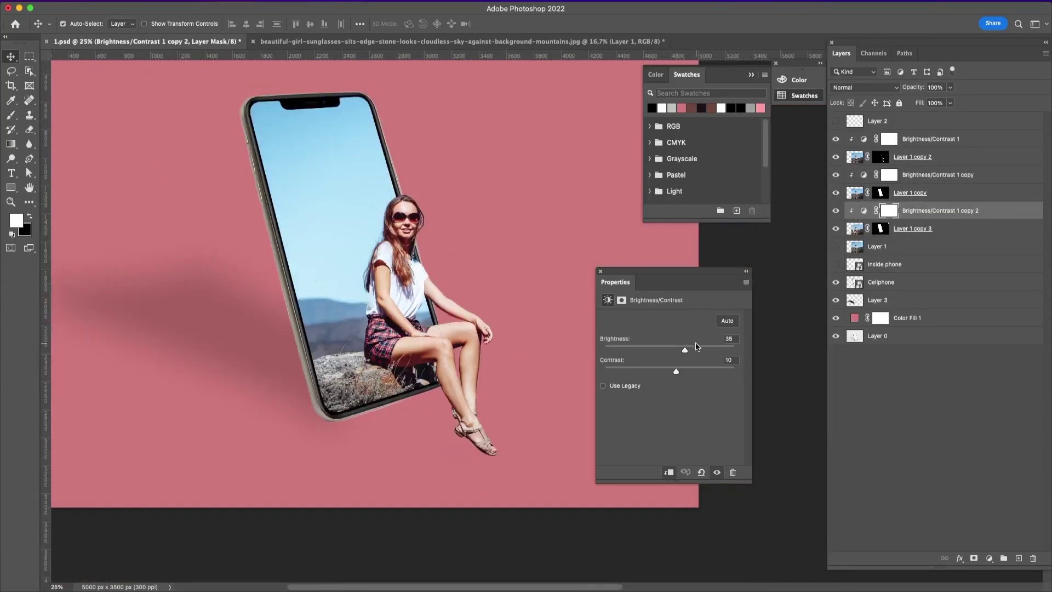
{"action": "mouse_move", "coordinate": [684, 353]}
{"action": "left_mouse_down"}
{"action": "mouse_move", "coordinate": [666, 353]}
{"action": "mouse_move", "coordinate": [664, 370]}
{"action": "mouse_move", "coordinate": [674, 351]}
{"action": "mouse_move", "coordinate": [691, 355]}
{"action": "left_mouse_up"}
{"action": "left_click", "coordinate": [895, 179]}
{"action": "left_click_drag", "start_coordinate": [685, 353], "coordinate": [667, 369]}
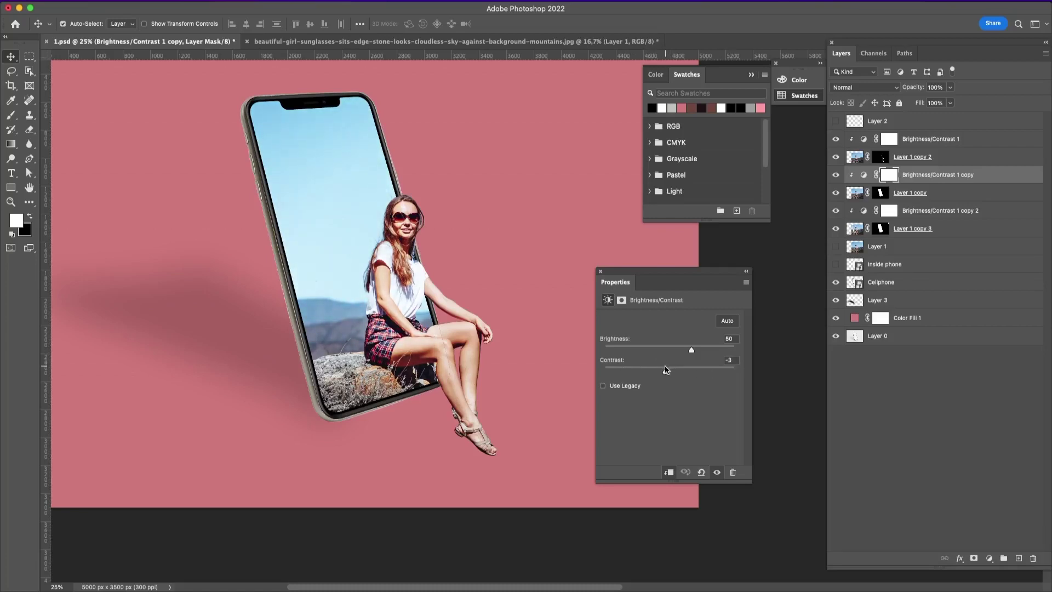
{"action": "left_click", "coordinate": [888, 140]}
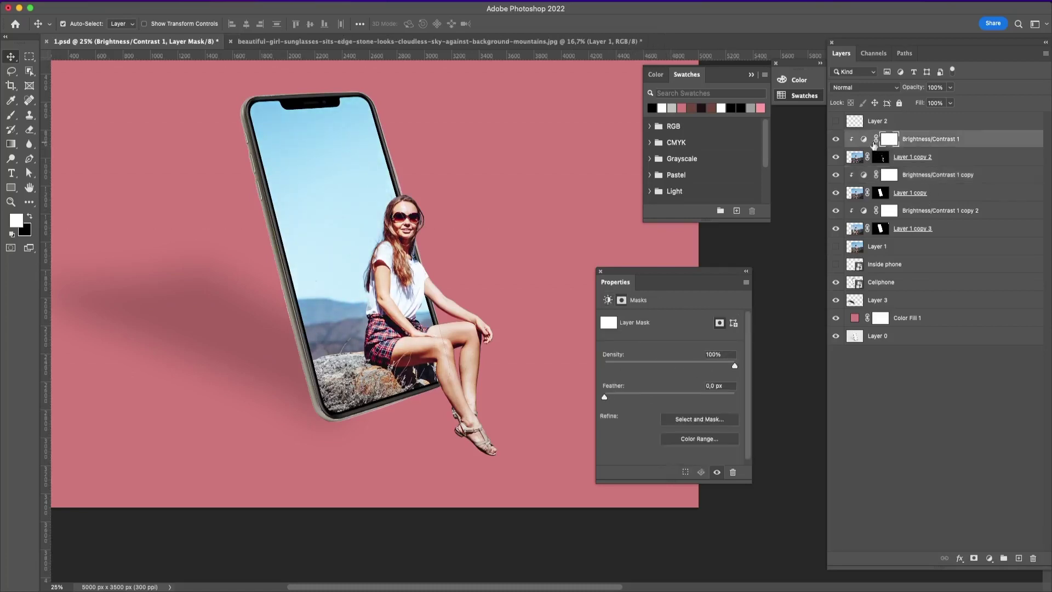
Toggle Layer 1 copy 2 to compare and trial different Brightness/Contrast 1 brightness values.
{"action": "left_click", "coordinate": [835, 158]}
{"action": "left_click", "coordinate": [835, 159]}
{"action": "left_click", "coordinate": [608, 300]}
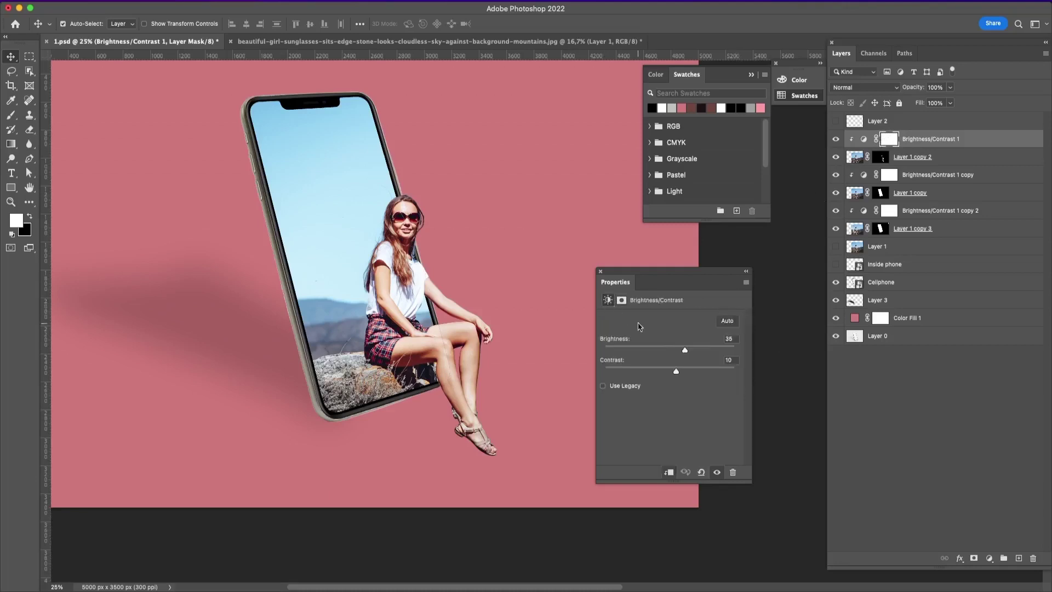
{"action": "mouse_move", "coordinate": [685, 350]}
{"action": "left_mouse_down"}
{"action": "mouse_move", "coordinate": [661, 353]}
{"action": "mouse_move", "coordinate": [677, 354]}
{"action": "left_mouse_up"}
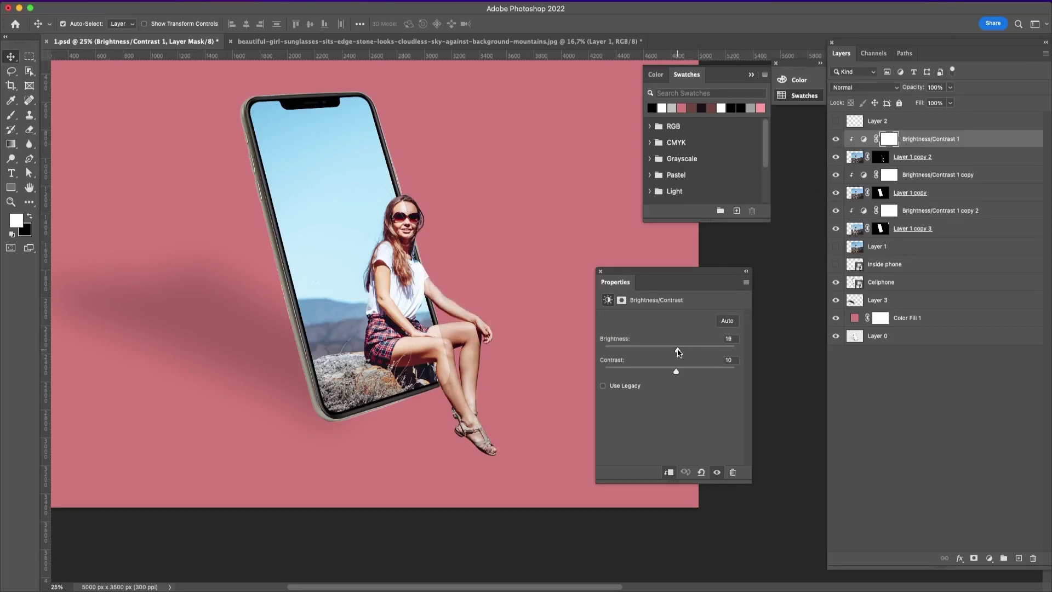
{"action": "left_click_drag", "start_coordinate": [678, 352], "coordinate": [690, 354]}
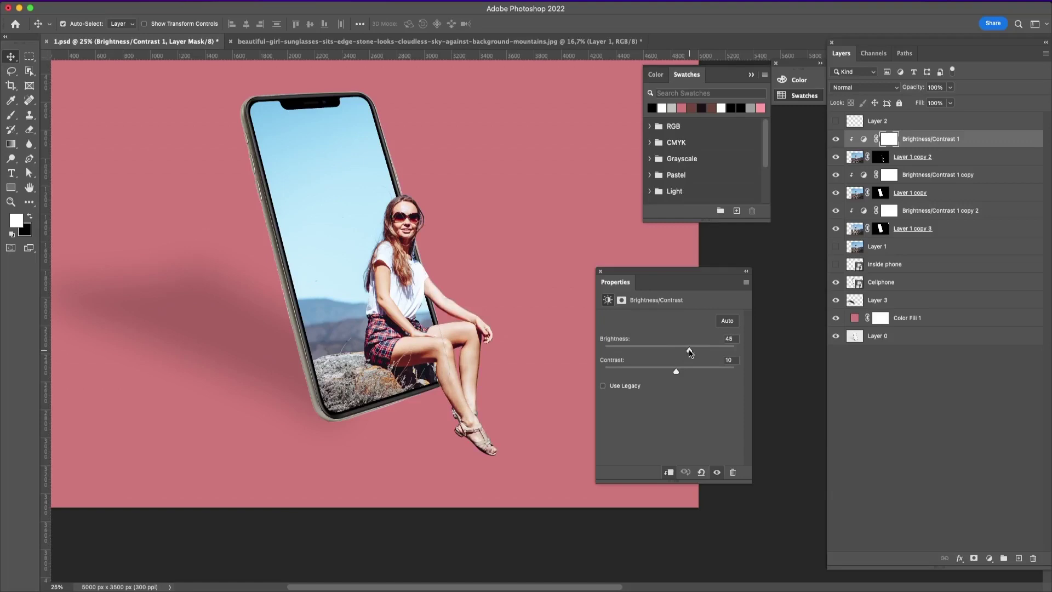
Nudge Layer 1 copy 2 four pixels left and lower Brightness/Contrast 1 brightness from 45 to 14.
{"action": "left_click", "coordinate": [948, 159]}
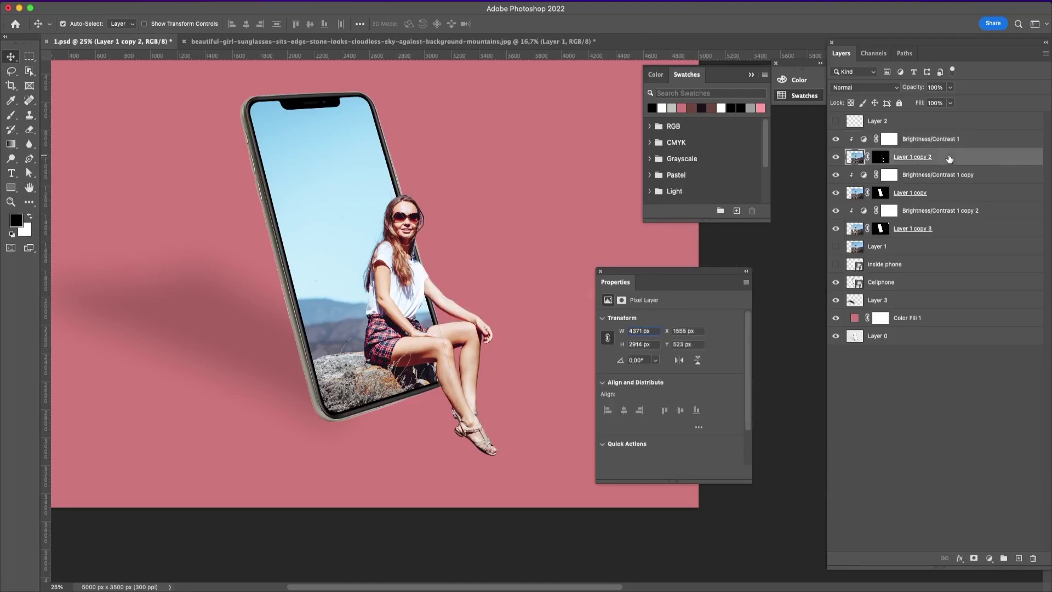
{"action": "key", "text": "Left"}
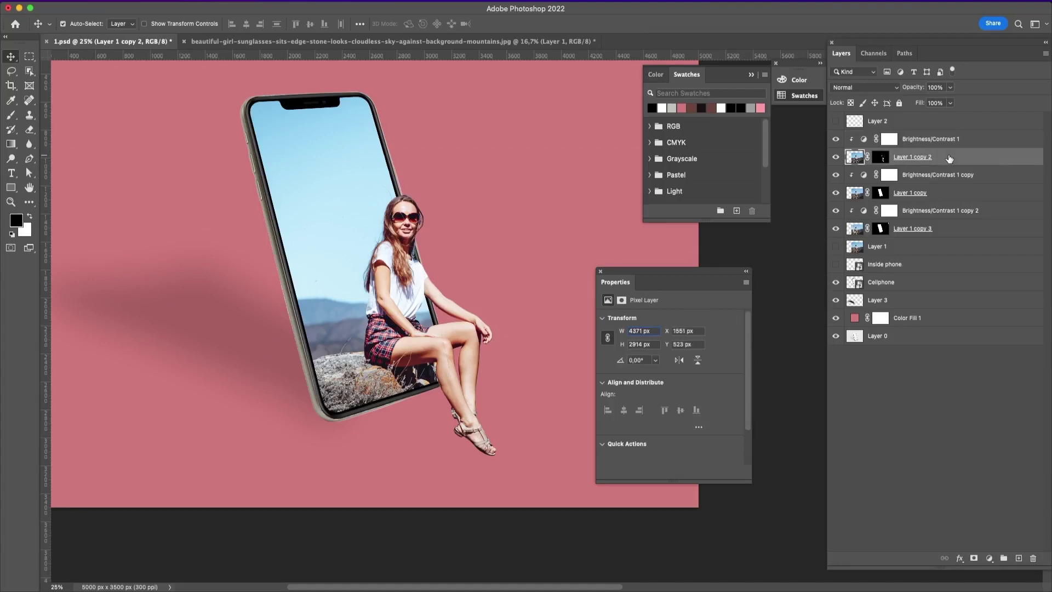
{"action": "left_click", "coordinate": [887, 139]}
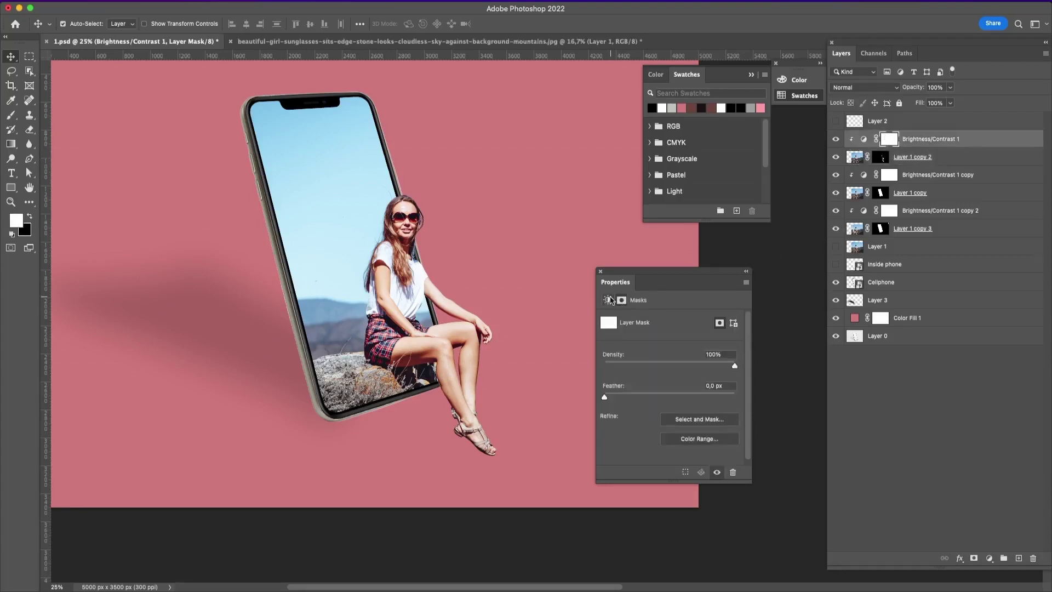
{"action": "left_click", "coordinate": [608, 300]}
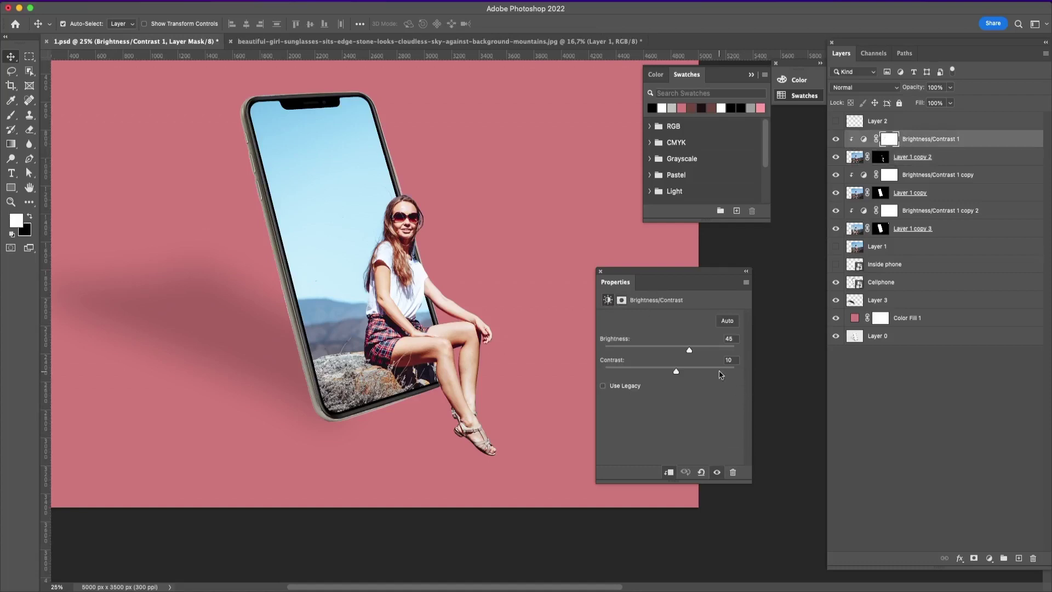
{"action": "left_click_drag", "start_coordinate": [689, 350], "coordinate": [673, 354]}
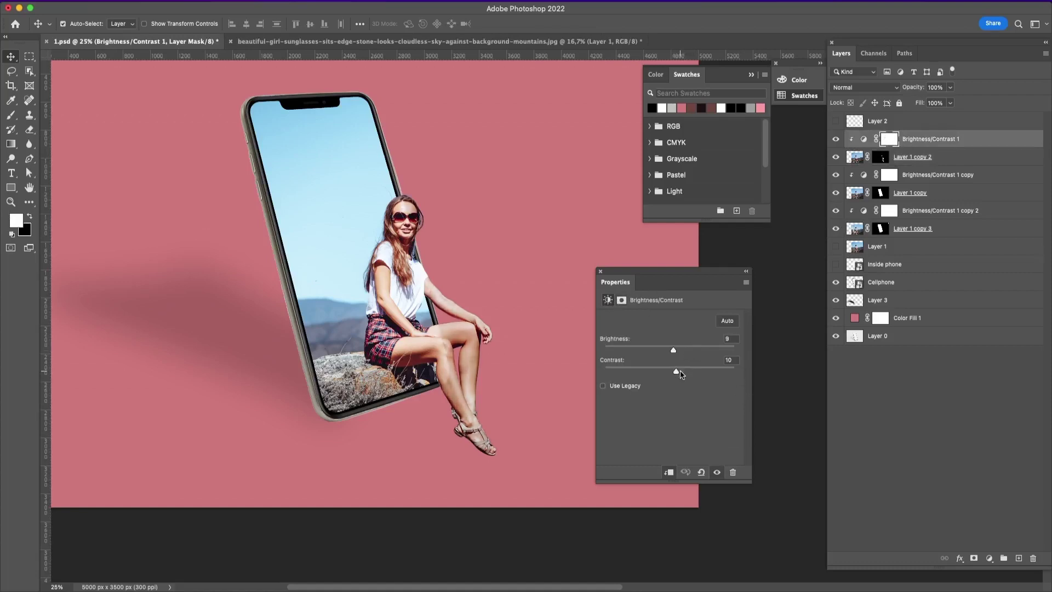
{"action": "left_click_drag", "start_coordinate": [674, 353], "coordinate": [677, 355]}
{"action": "left_click", "coordinate": [921, 176]}
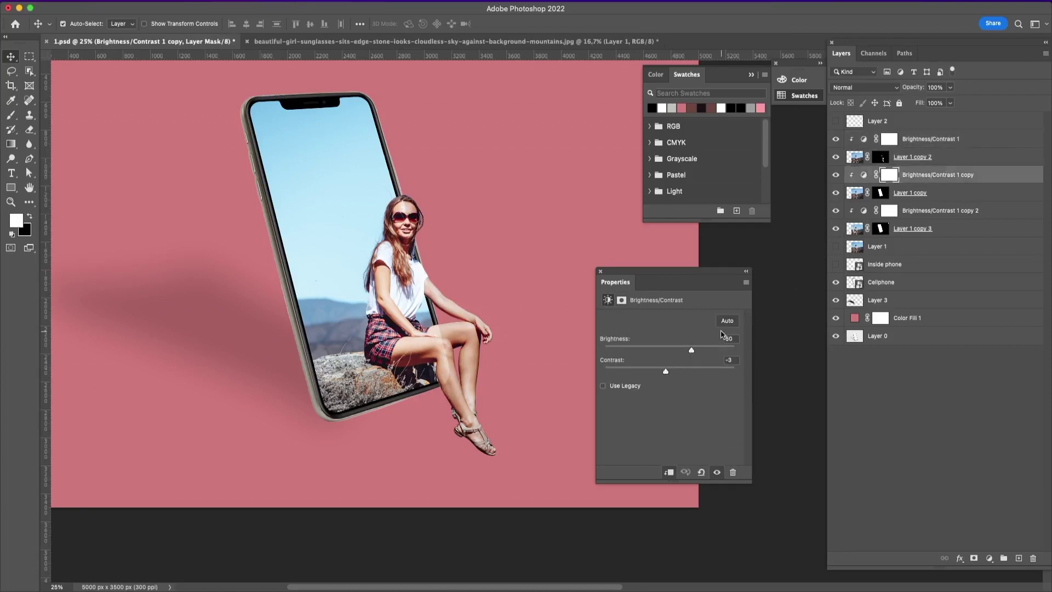
Set Brightness/Contrast 1 copy and copy 2 to about brightness 14 and contrast 10.
{"action": "left_click_drag", "start_coordinate": [690, 352], "coordinate": [674, 352]}
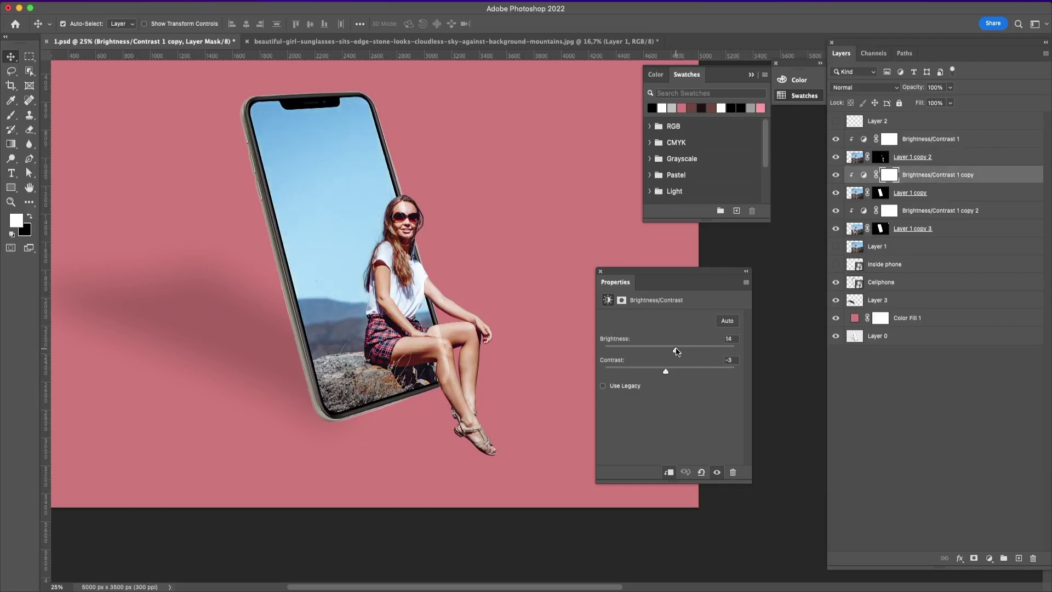
{"action": "left_click_drag", "start_coordinate": [666, 370], "coordinate": [678, 373]}
{"action": "left_click", "coordinate": [890, 212]}
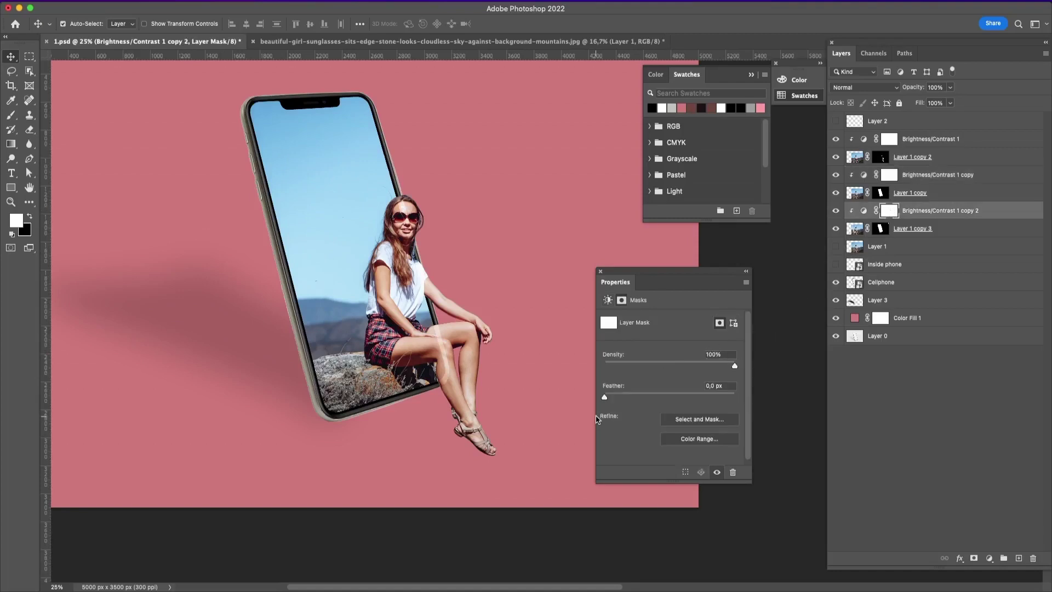
{"action": "left_click_drag", "start_coordinate": [690, 350], "coordinate": [677, 374]}
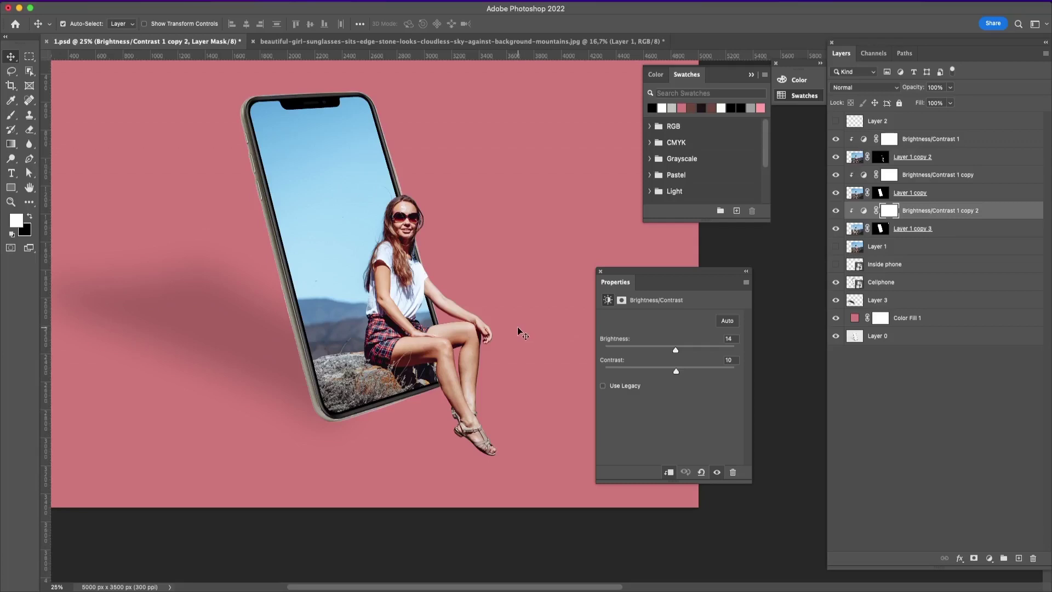
Save 1.psd, zoom out to frame the whole composite, and close the Properties panel.
{"action": "key", "text": "super+s"}
{"action": "key", "text": "super+minus"}
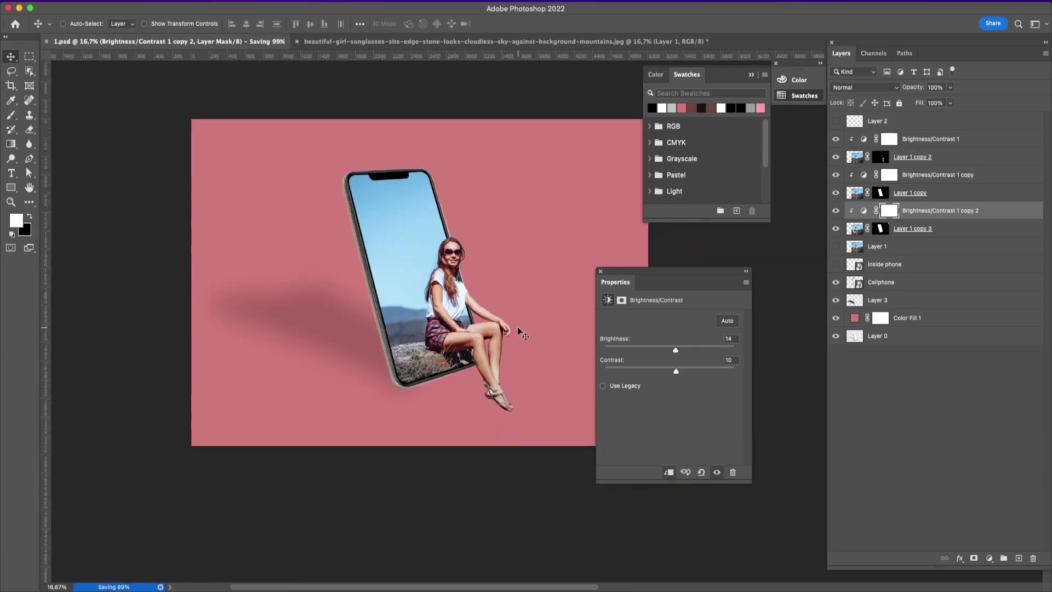
{"action": "key", "text": "super+minus"}
{"action": "left_click_drag", "start_coordinate": [517, 327], "coordinate": [463, 347]}
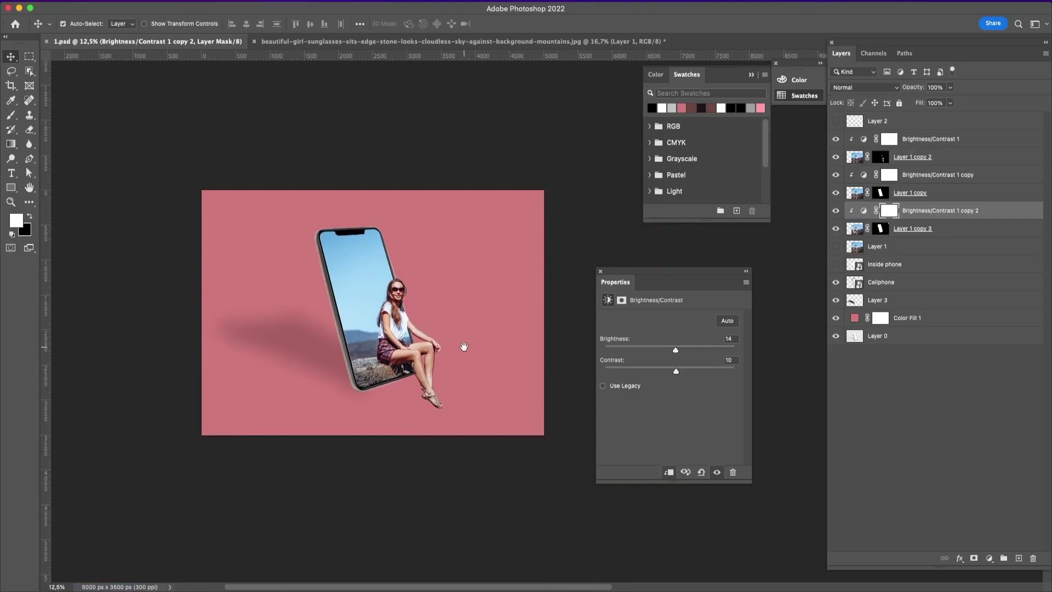
{"action": "left_click", "coordinate": [600, 272]}
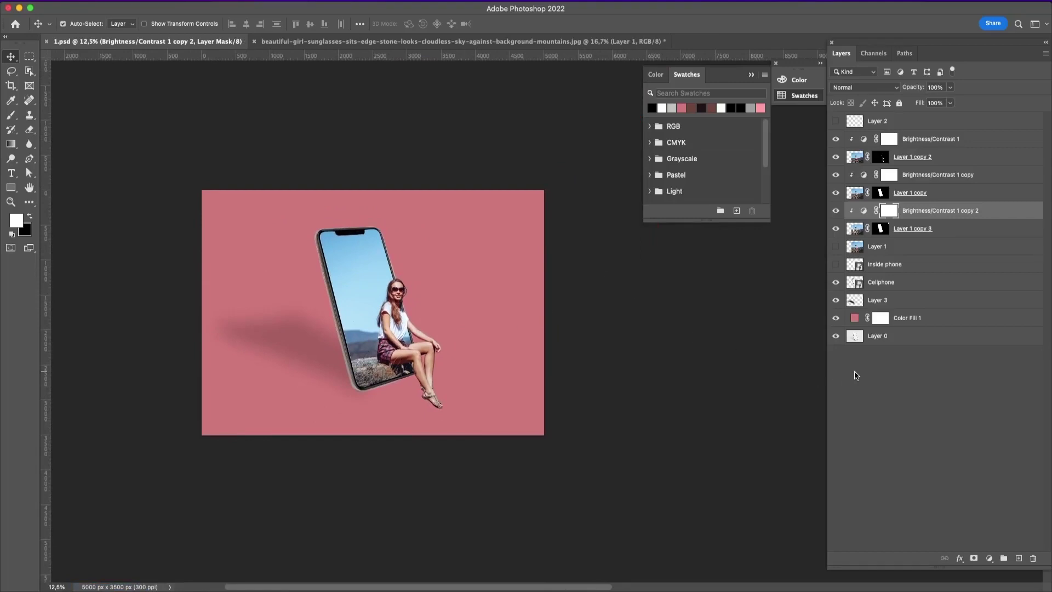